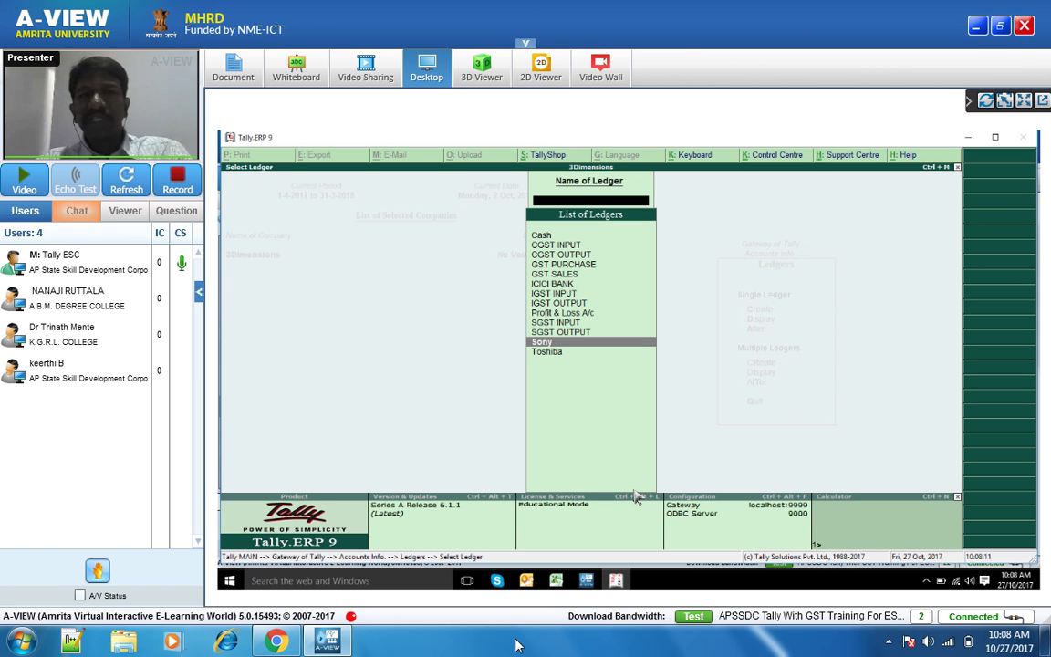
- Look through the existing ledgers in the ledger list
key("Up")
key("Up")
key("Up")
key("Up")
key("Up")
key("Up")
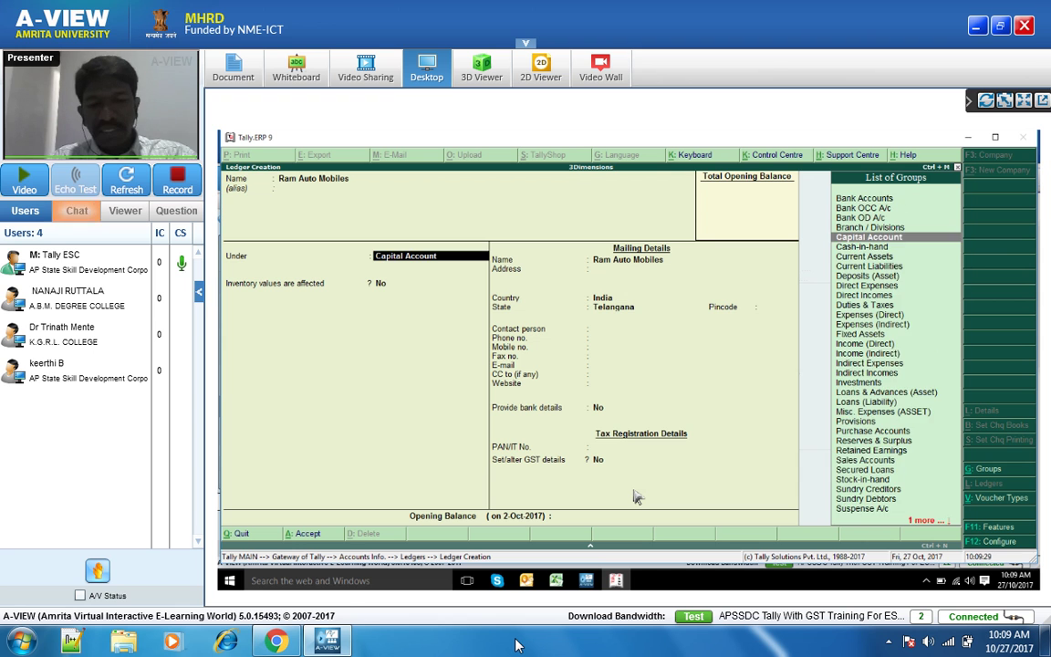
- Place Ram Auto Mobiles under Sundry Debtors and keep bill-by-bill balances set to Yes
type("Su")
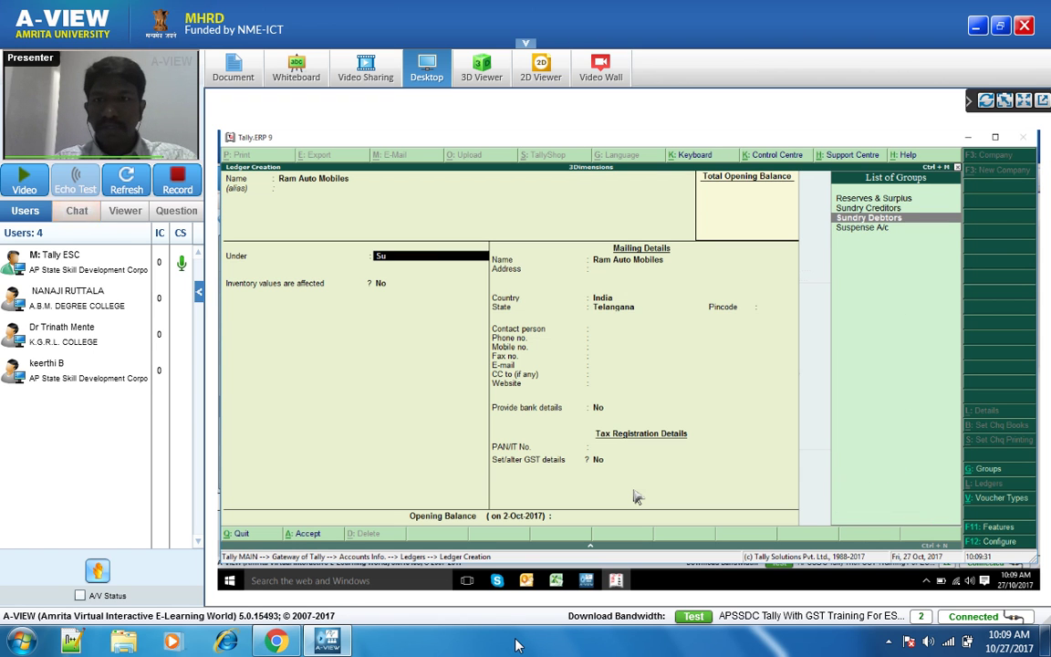
key("Return")
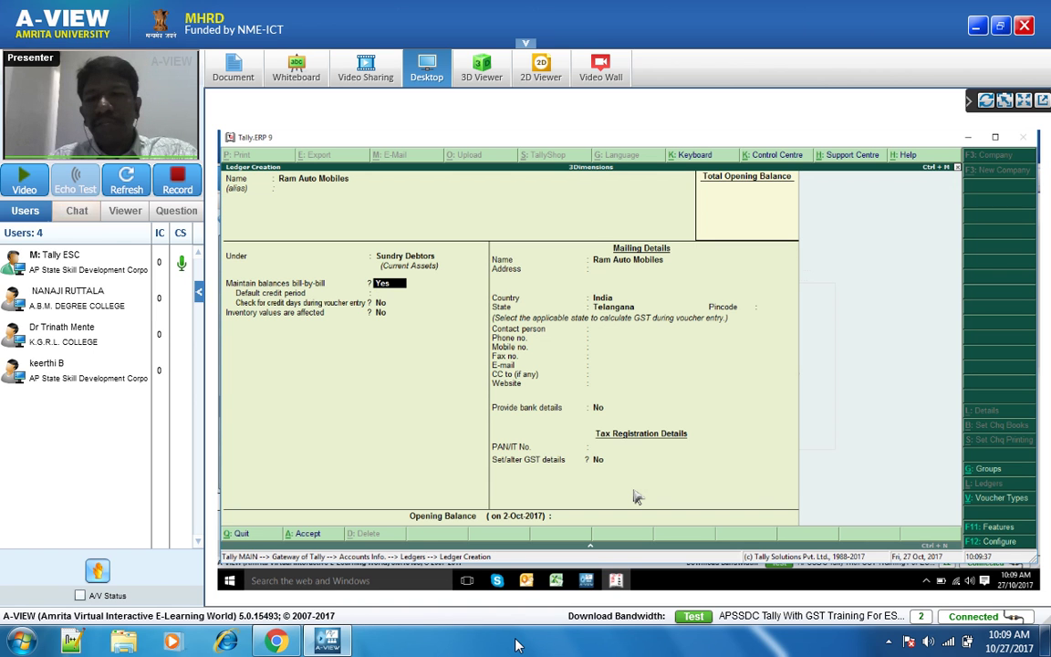
key("Return")
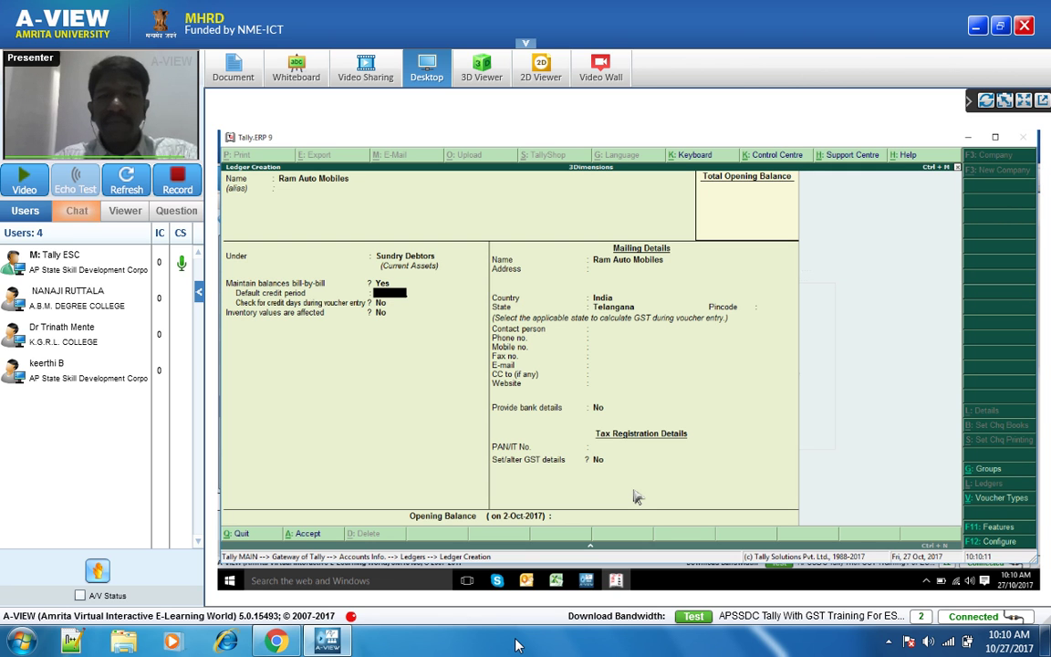
- Enter the ledger's mailing address and pincode, keeping India as the country
key("Return")
key("Return")
key("Return")
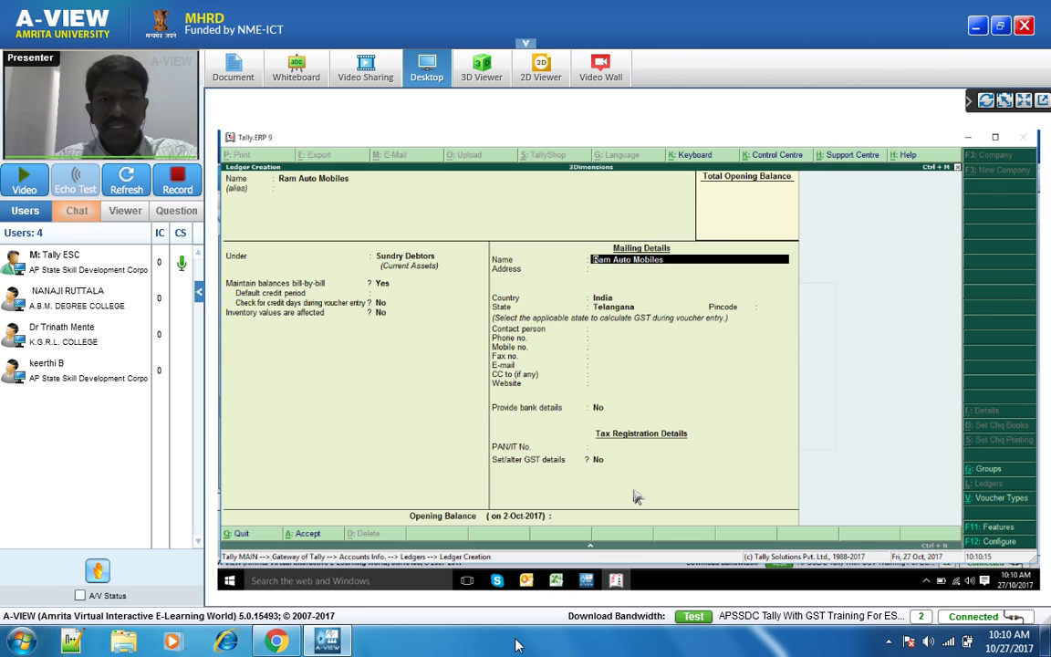
key("Return")
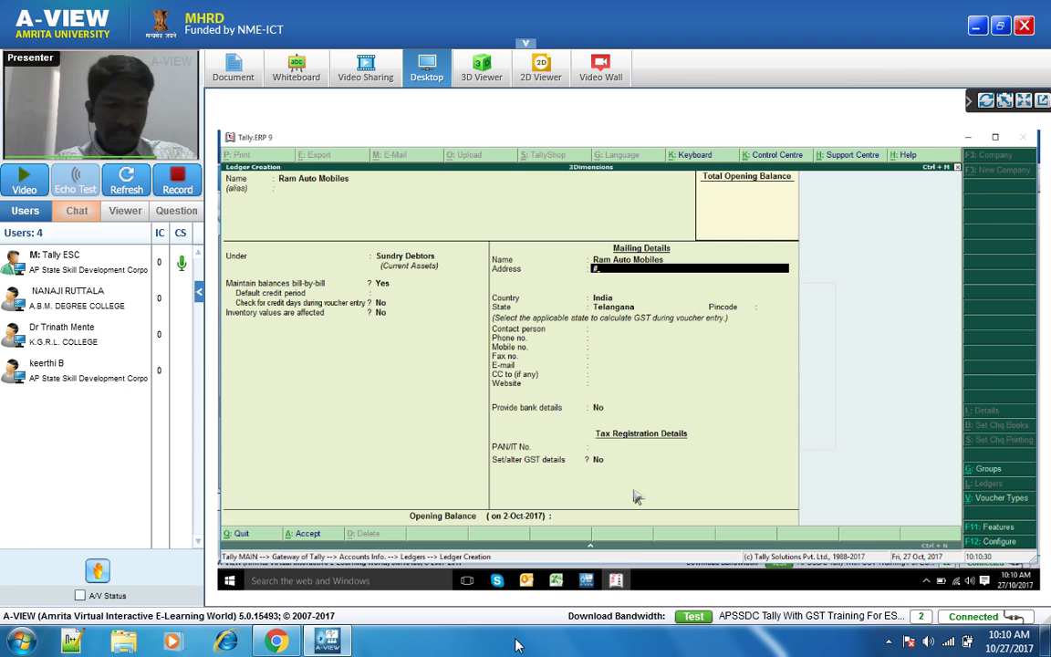
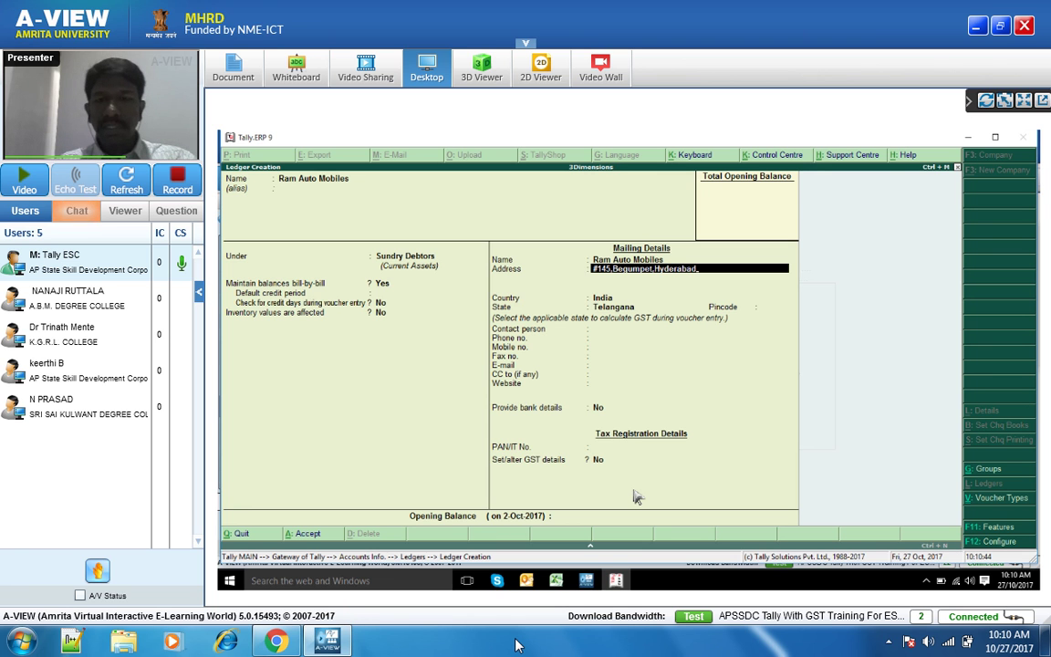
key("Return")
key("Return")
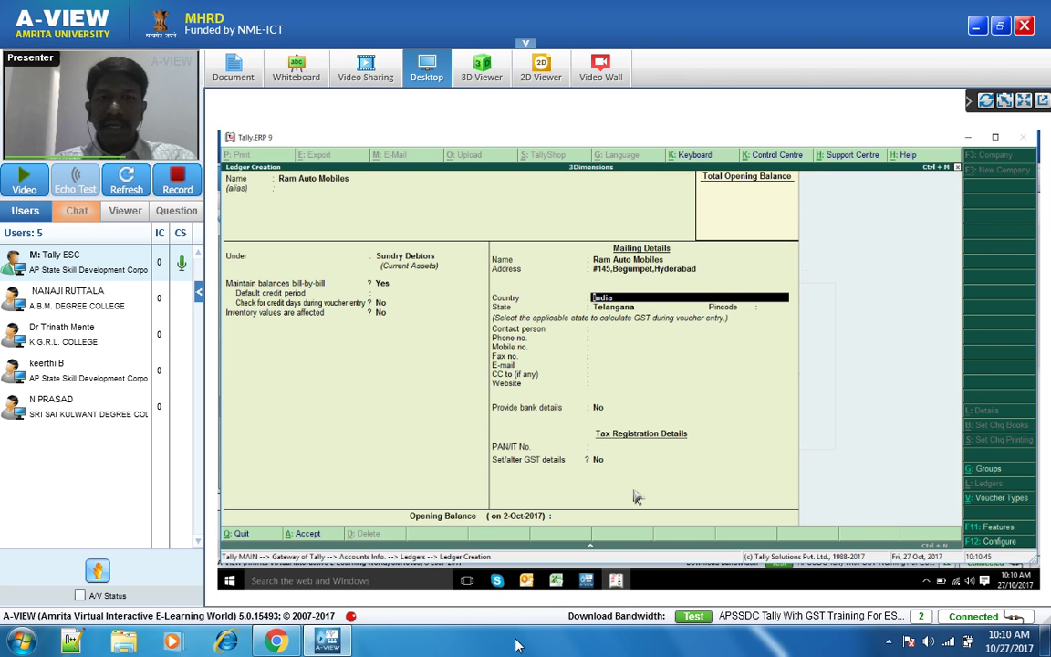
key("Return")
key("Return")
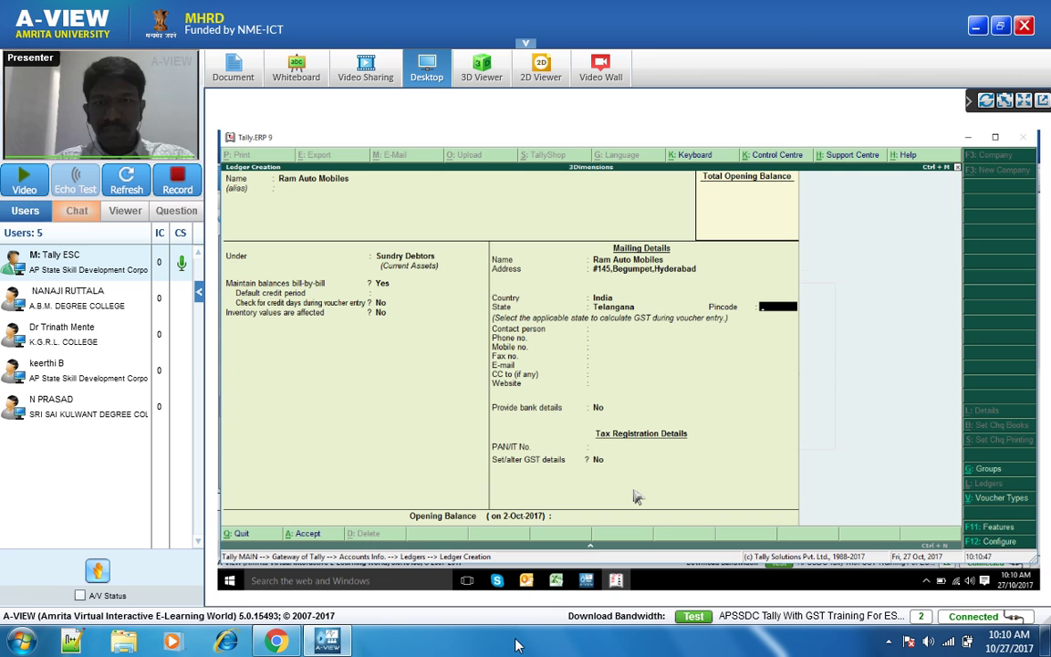
type("500001")
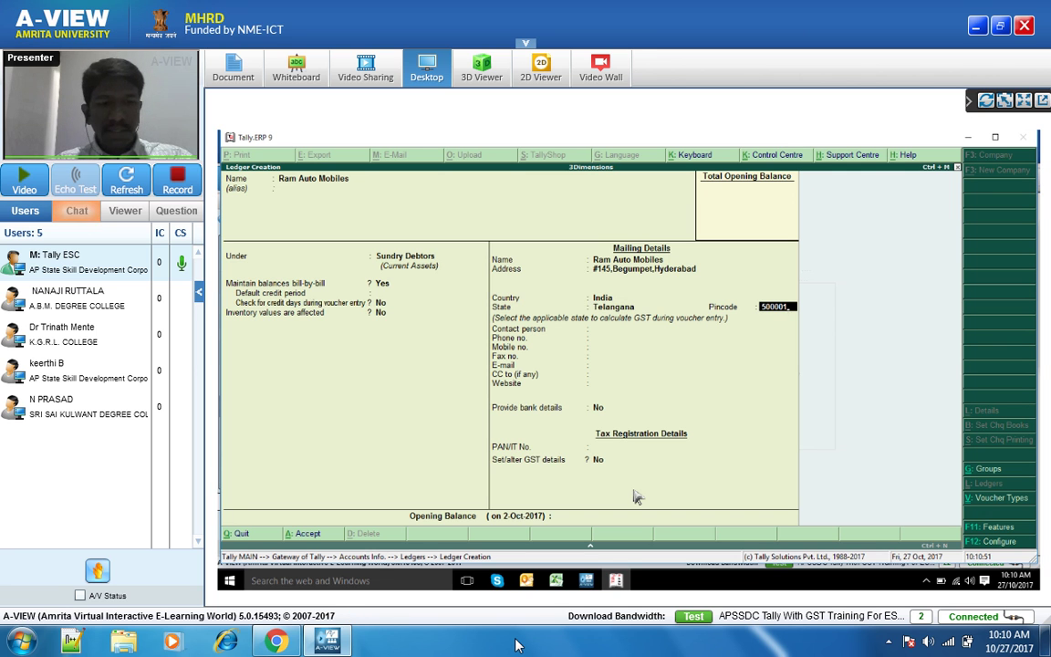
key("Return")
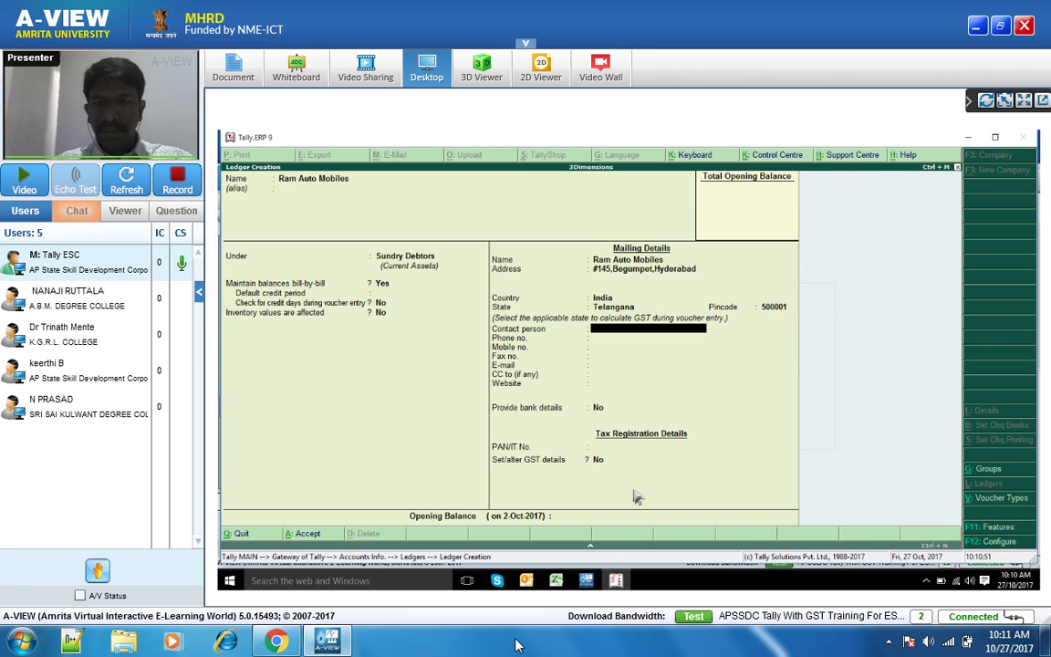
- Fill in the contact person, phone and mobile numbers, leaving the fax number blank
type("Ram")
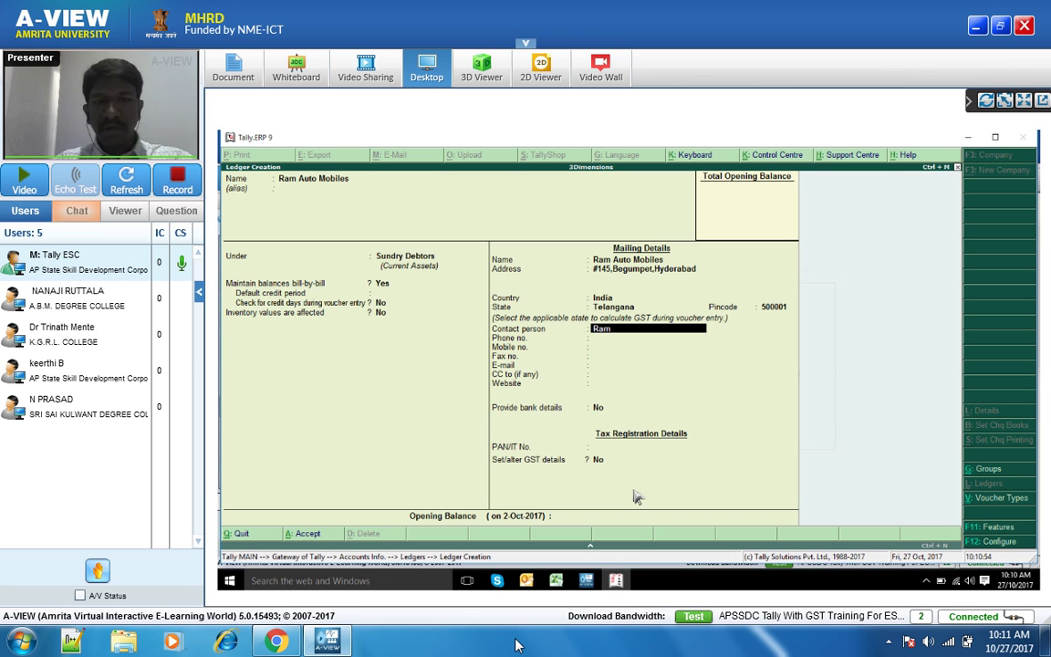
key("Return")
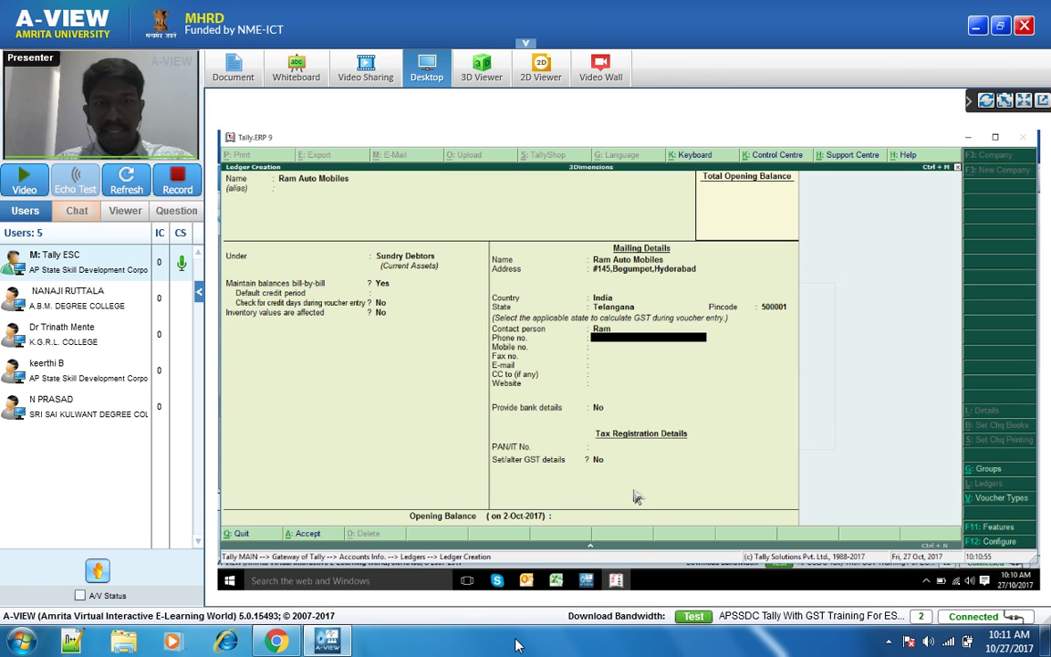
key("Return")
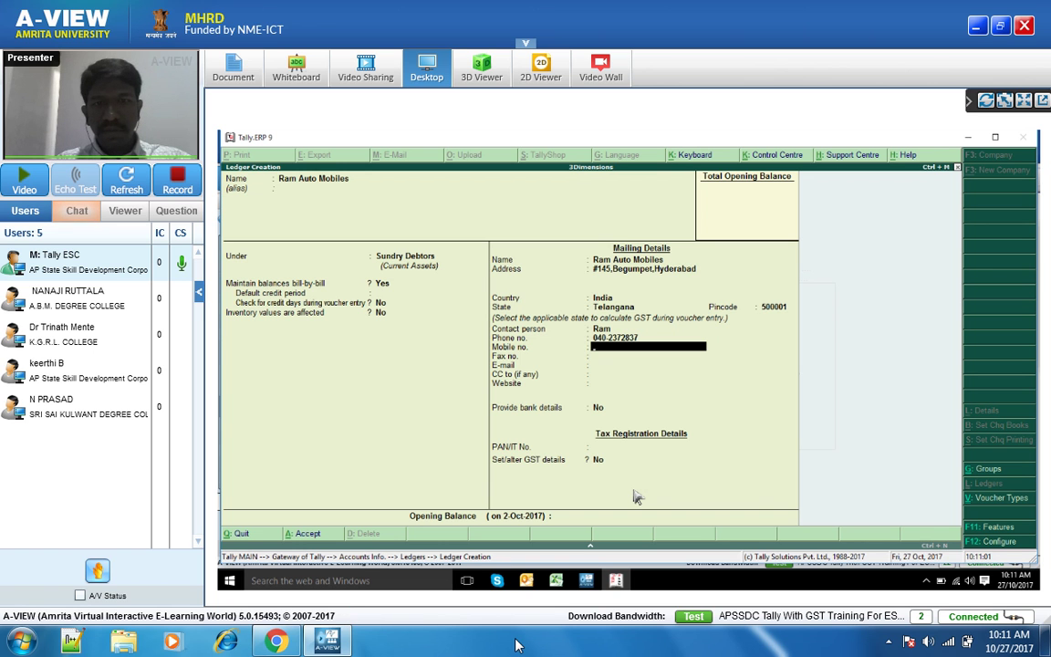
type("897987676")
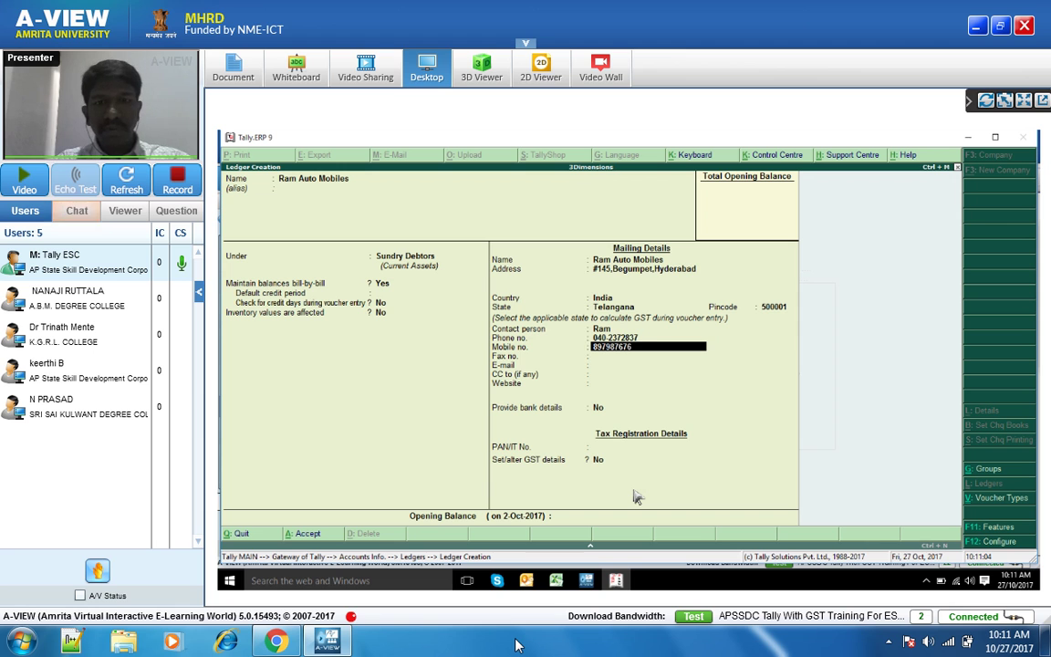
key("Return")
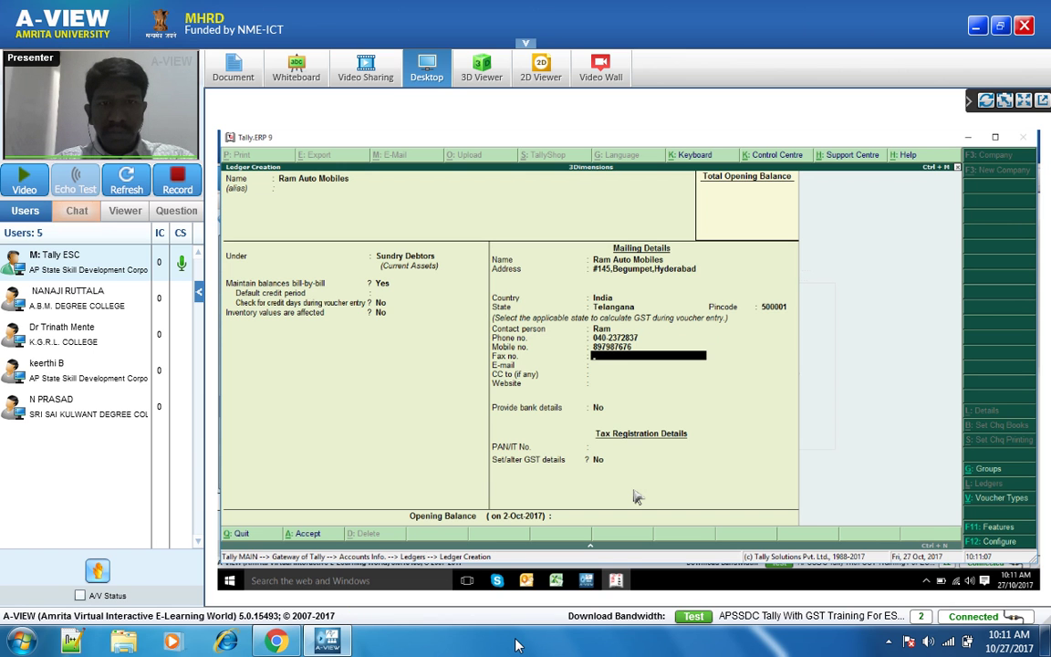
key("Return")
key("Return")
key("Return")
key("Return")
key("Return")
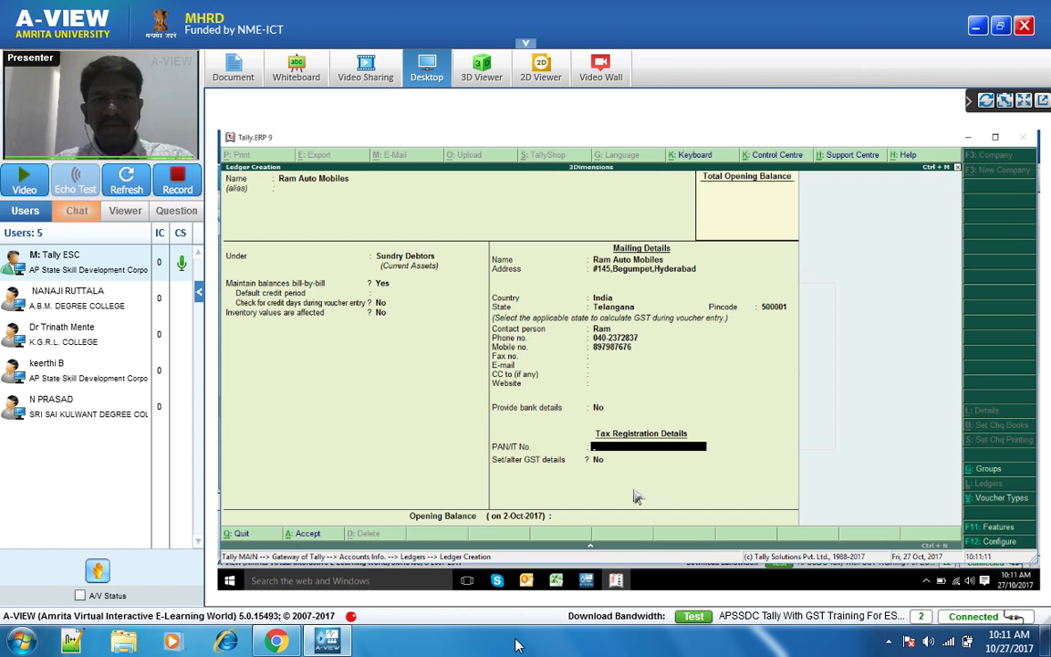
key("BackSpace")
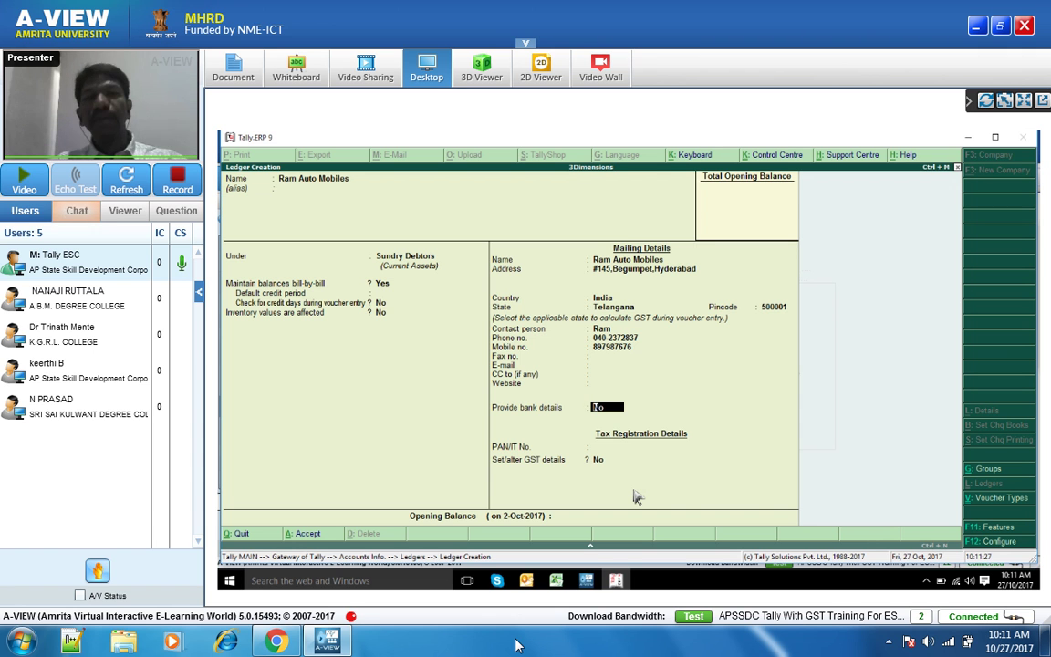
- Leave bank details off and PAN blank, and set Set/alter GST details to Yes
key("Return")
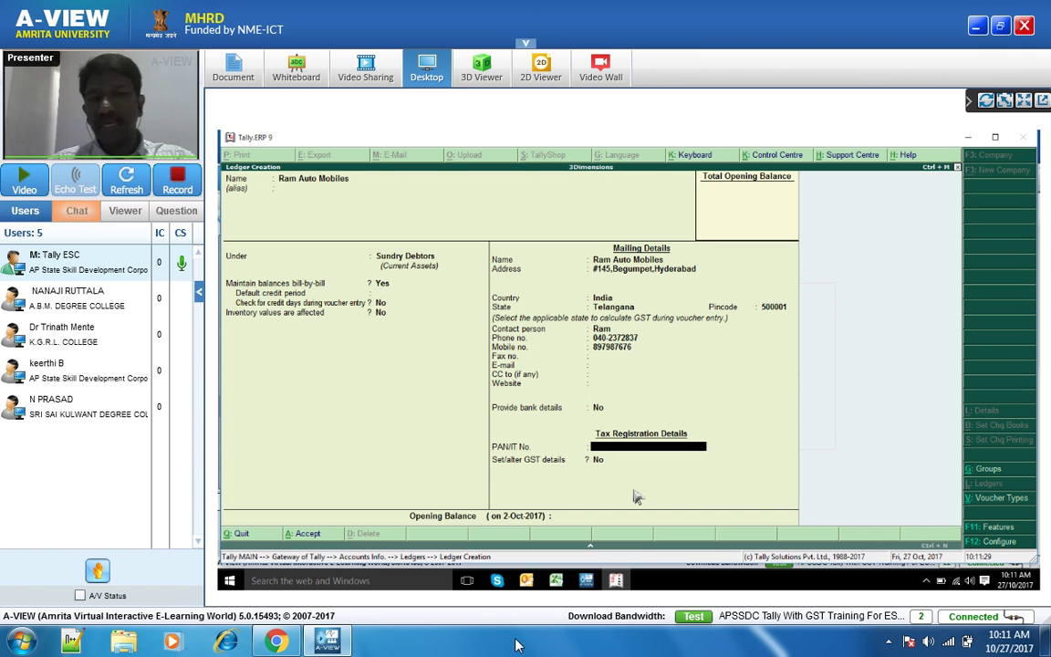
key("Return")
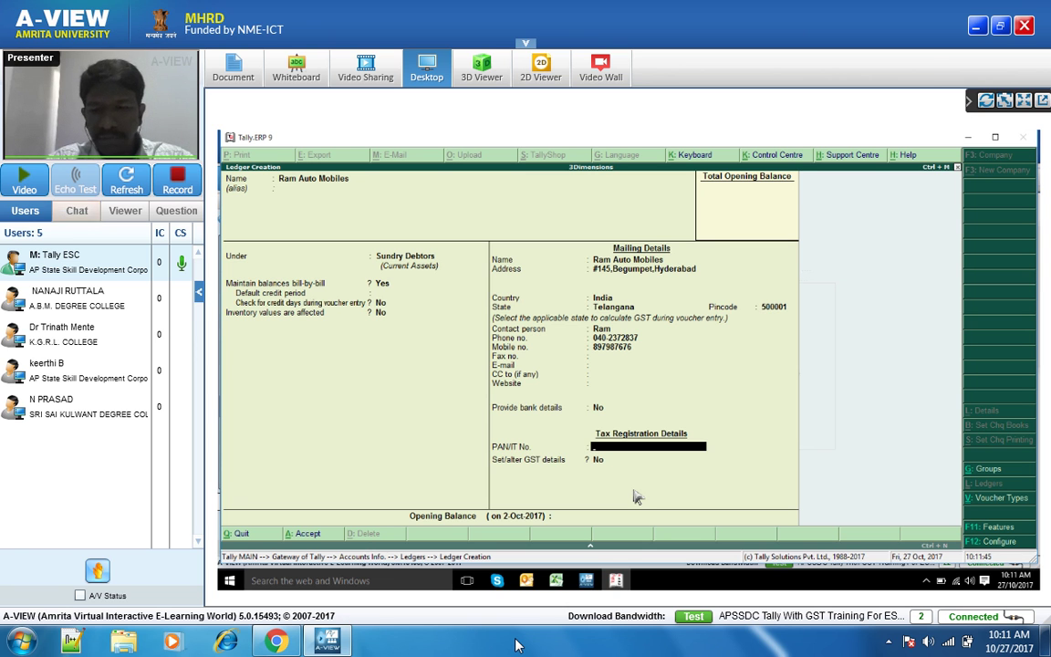
key("Return")
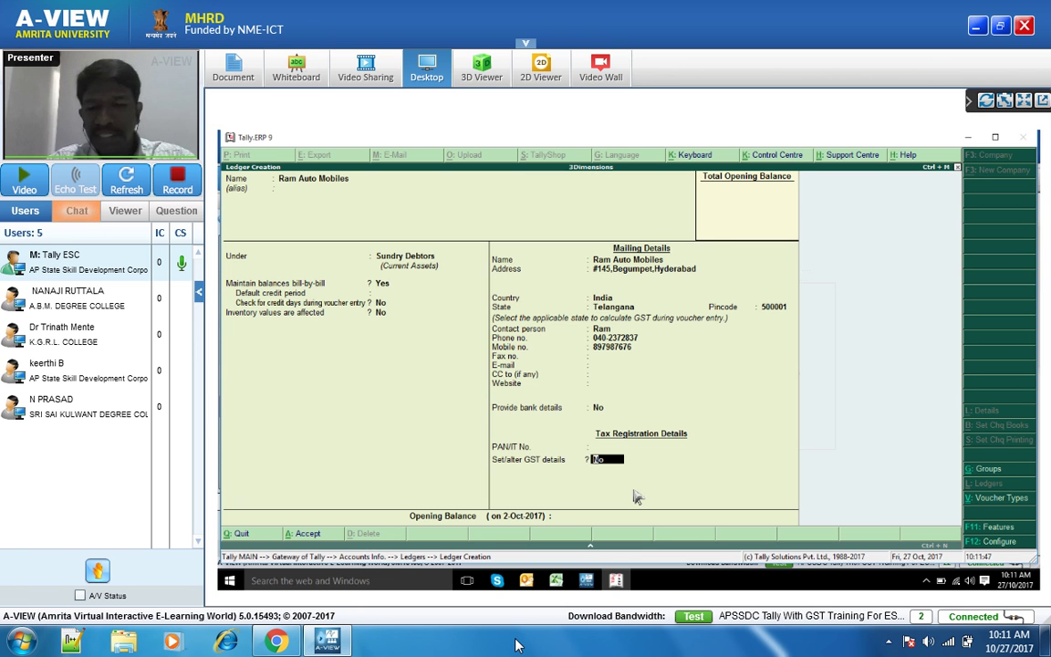
key("y")
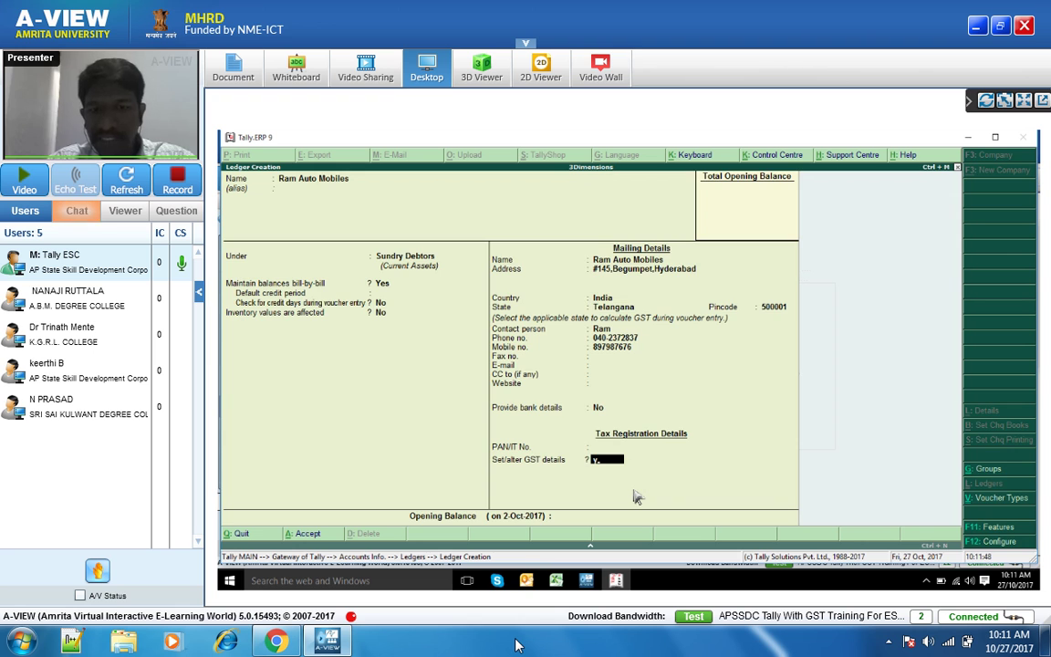
key("Return")
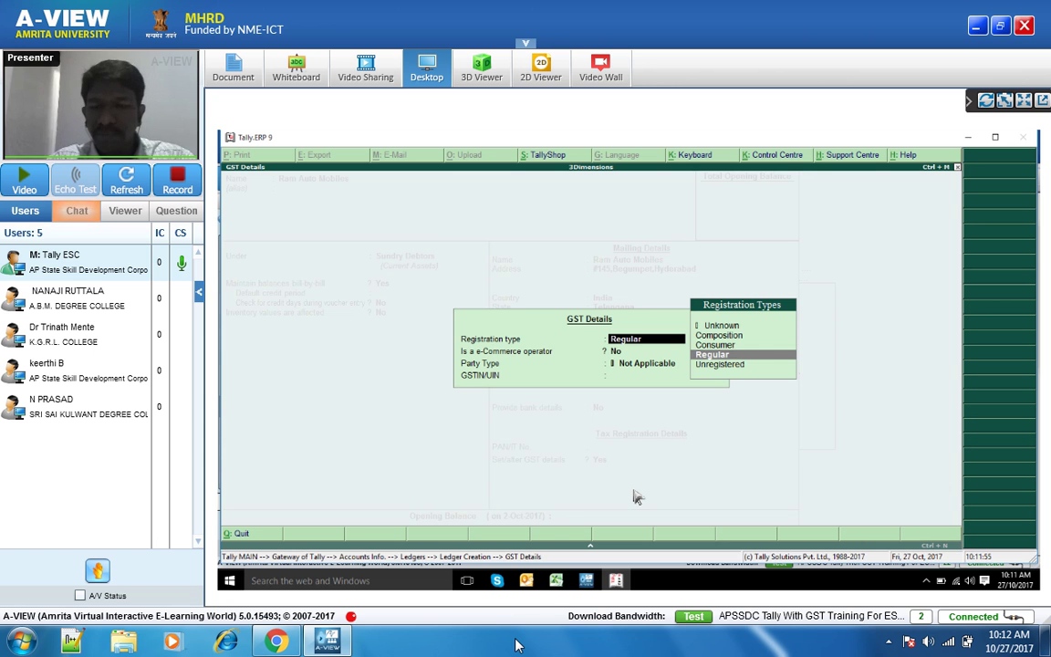
- Choose Regular registration and party type Not Applicable, then enter the party's GSTIN
key("Return")
key("Return")
key("BackSpace")
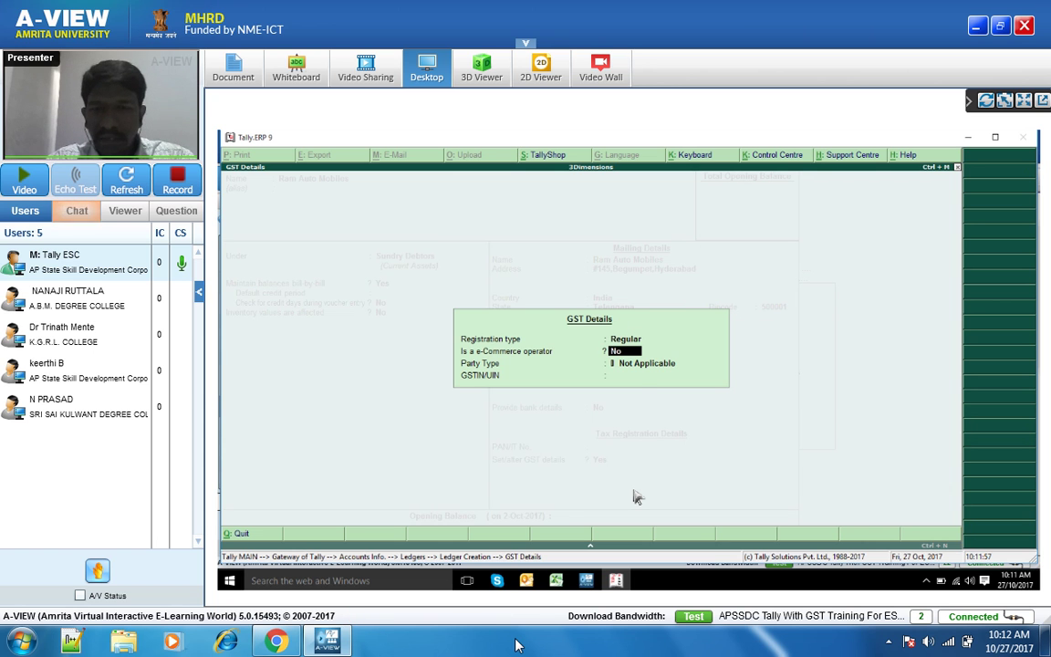
key("Return")
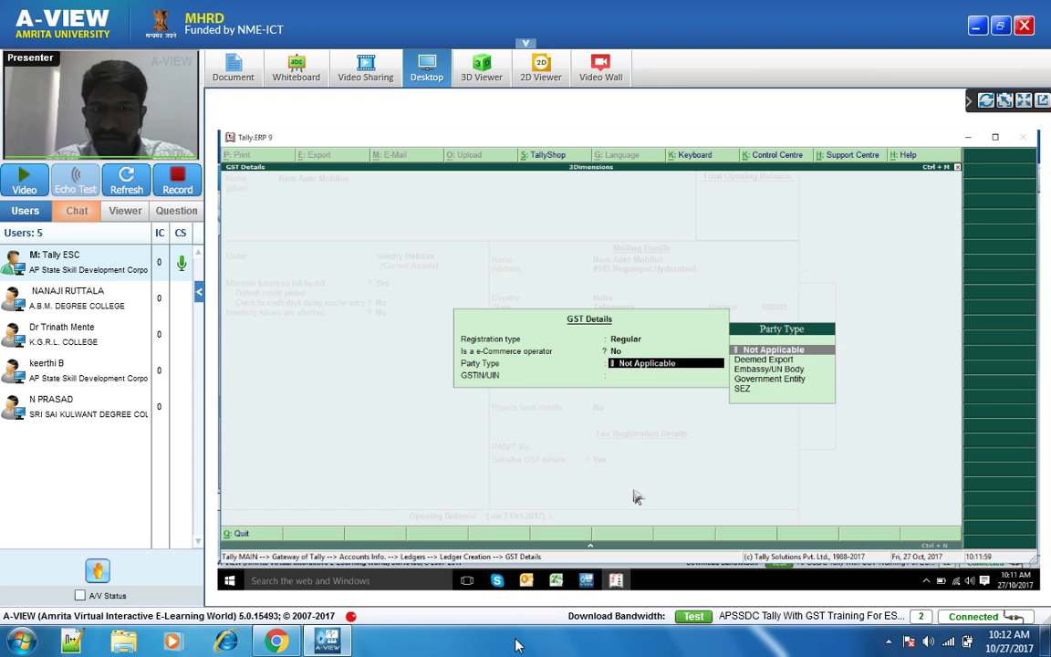
key("Return")
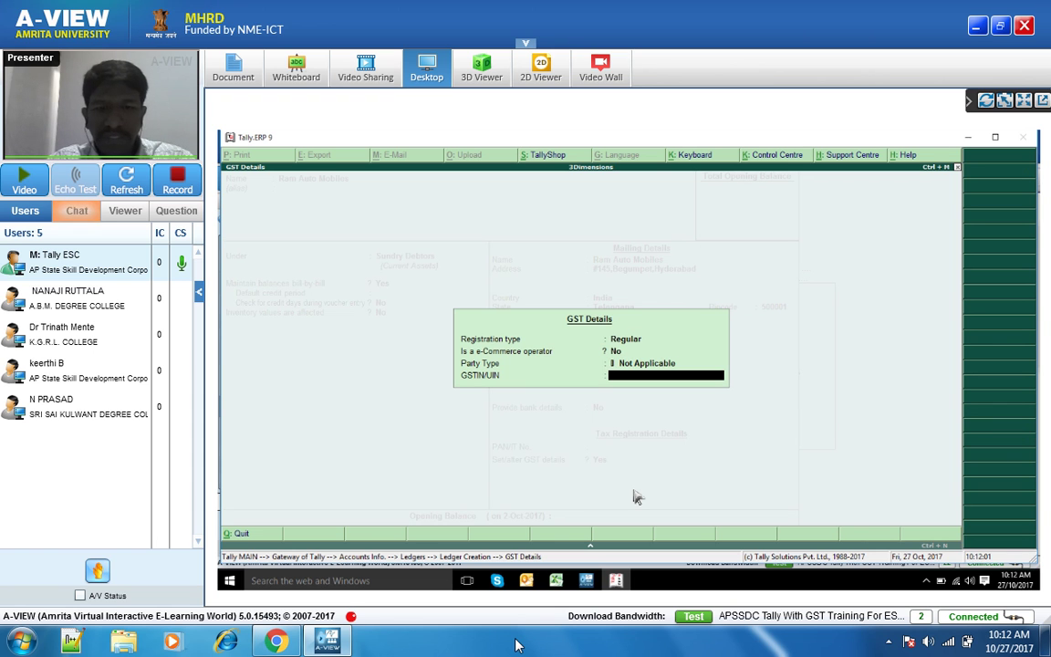
type("36")
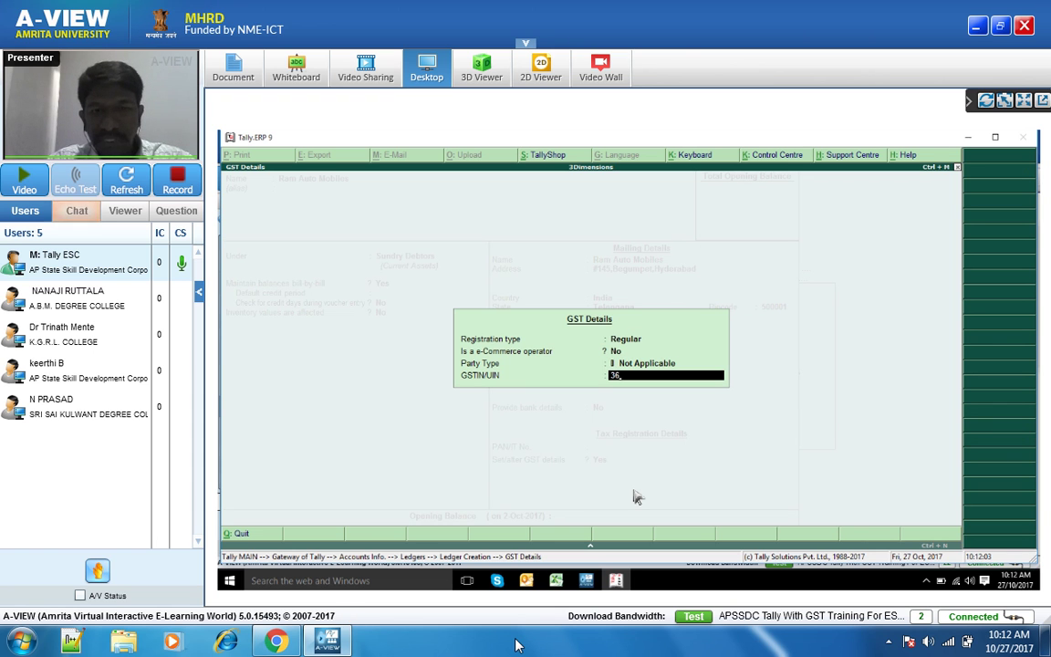
type("ASDF")
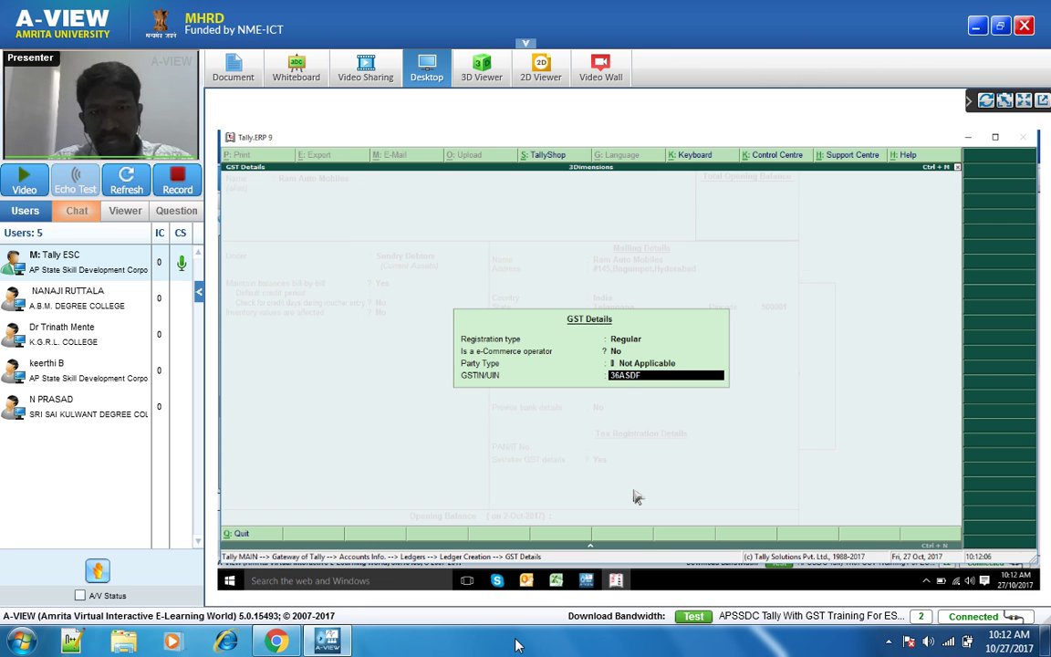
type("G12")
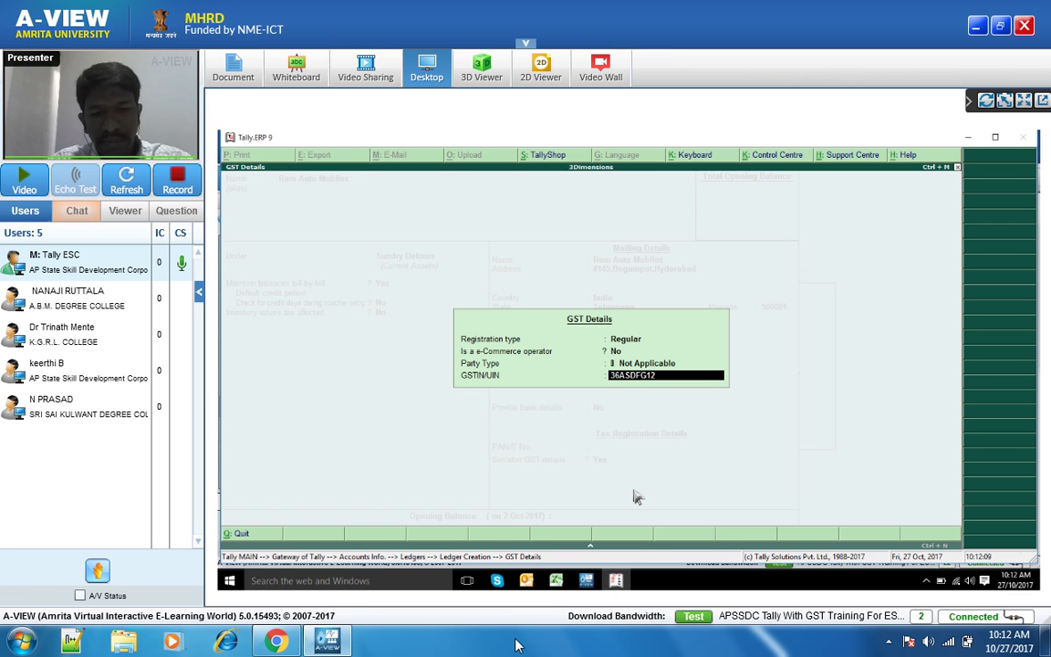
type("34")
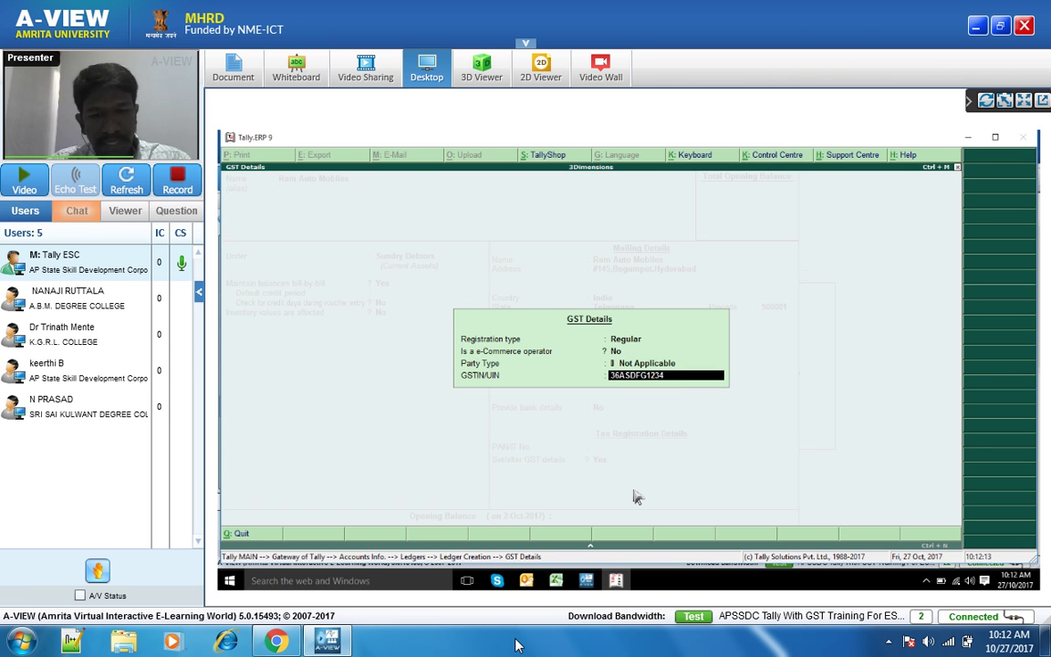
type("K1ZC")
- Accept the entered GSTIN, which Tally rejects with an Invalid GSTIN warning
key("Return")
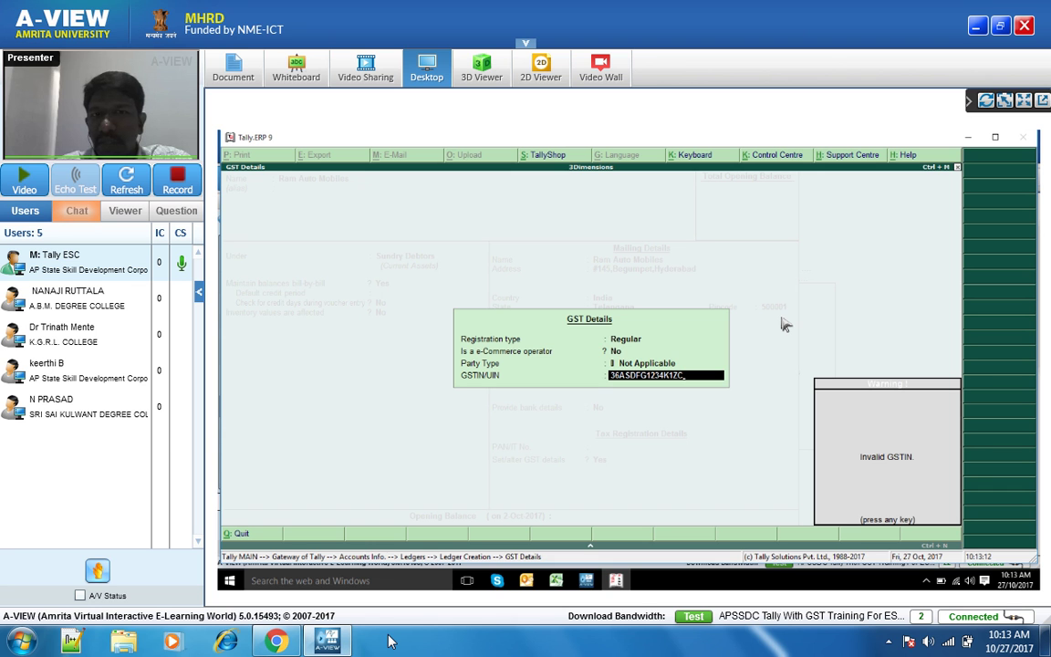
mouse_move(389, 641)
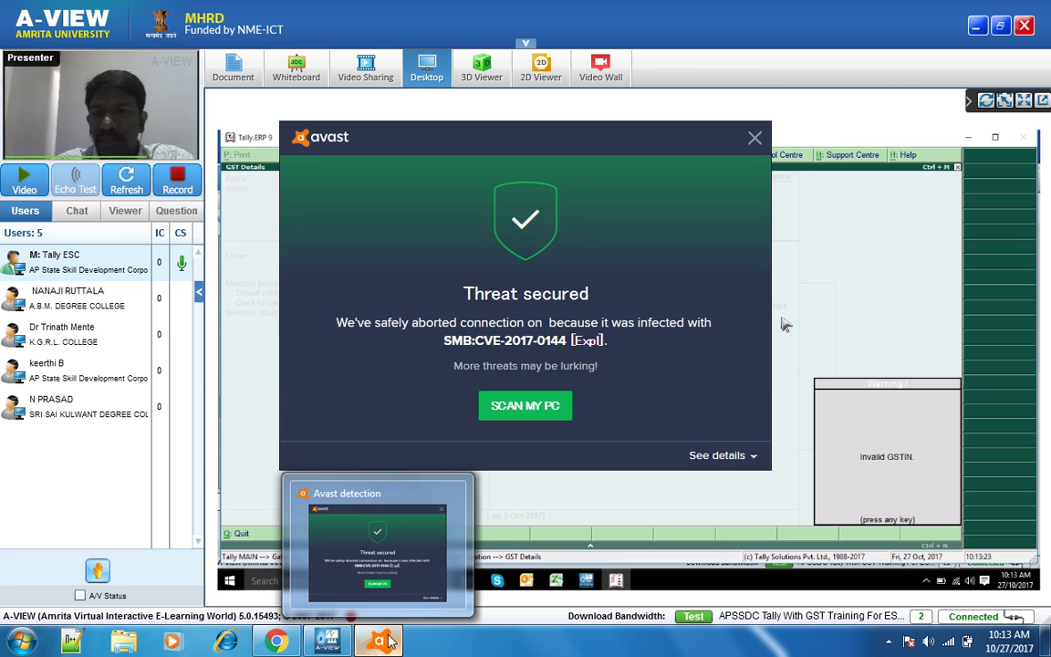
- Close all Avast antivirus alert windows from the taskbar icon
left_click(389, 642)
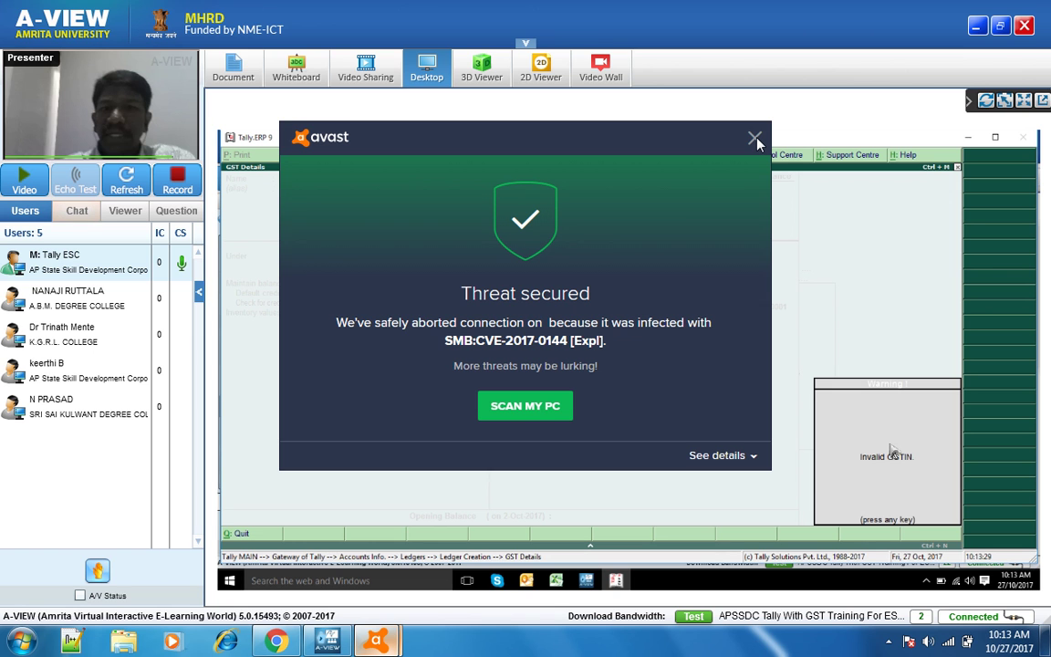
right_click(387, 645)
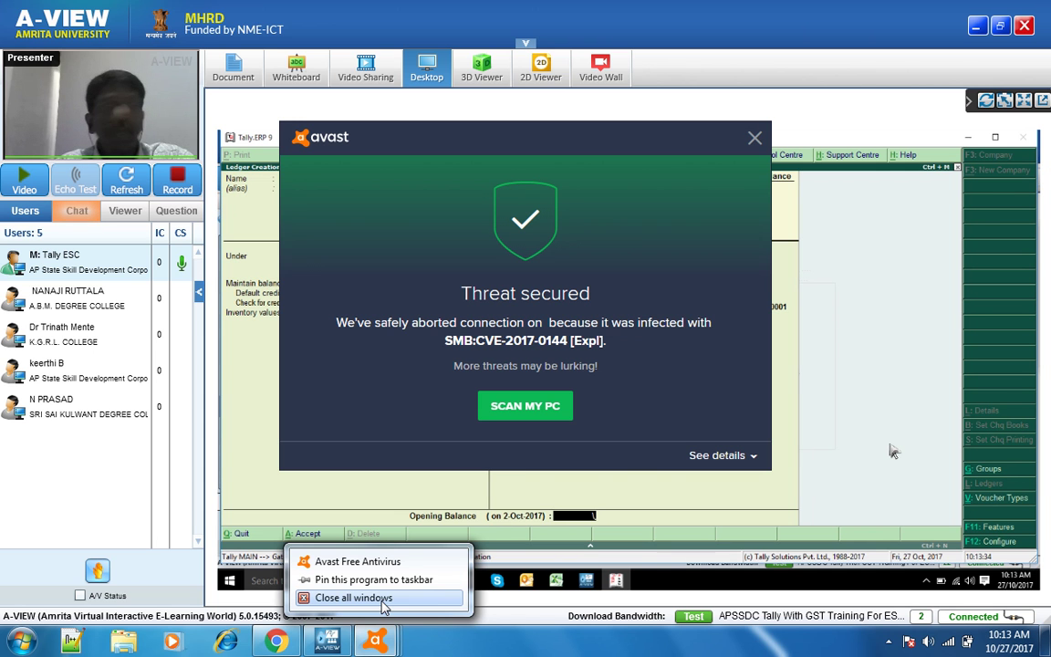
left_click(384, 604)
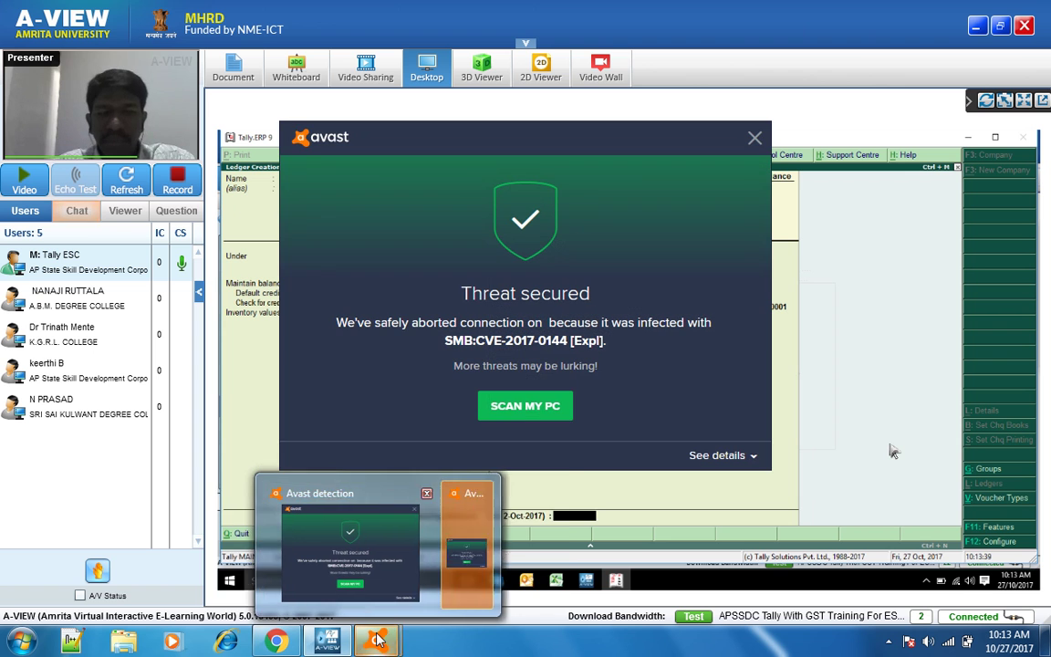
right_click(384, 645)
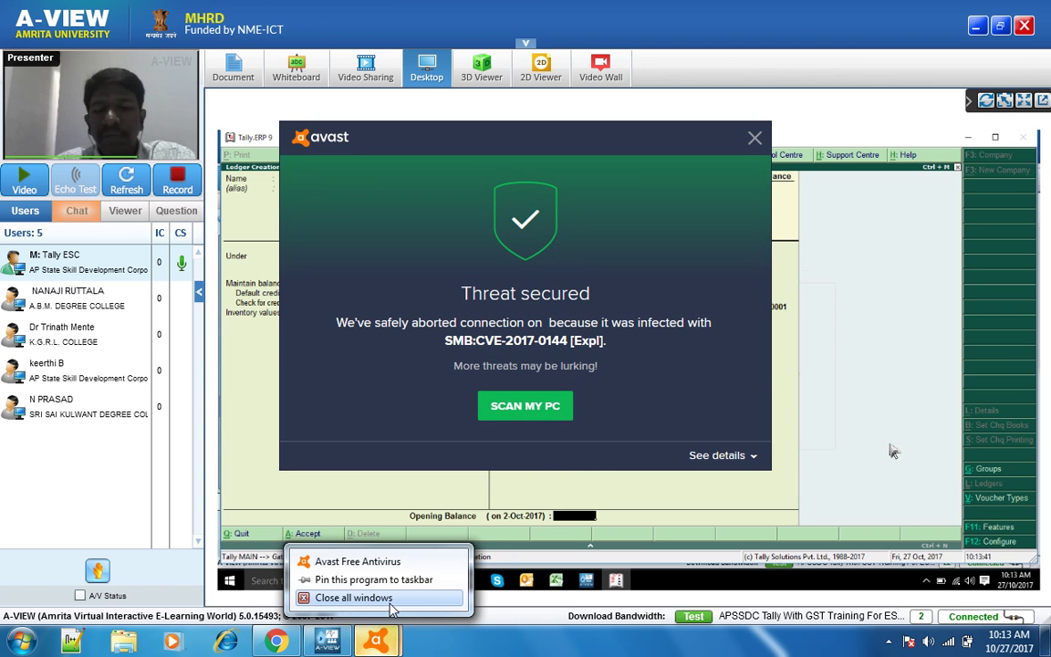
left_click(386, 604)
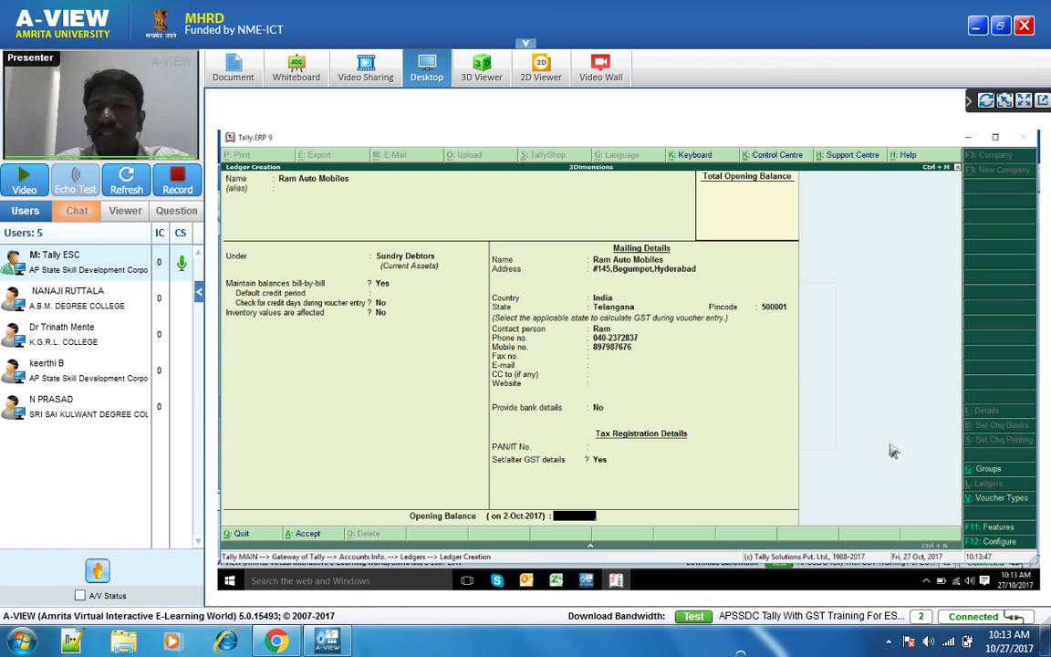
- Dismiss the Avast threat alert and start a scan of the PC
left_click(888, 643)
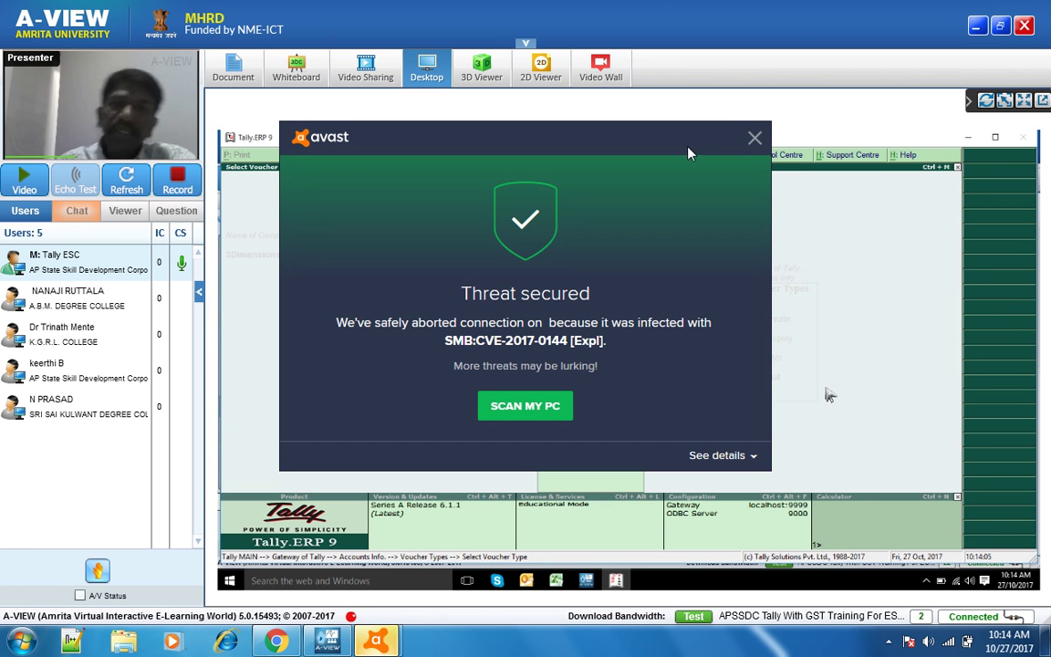
left_click(755, 138)
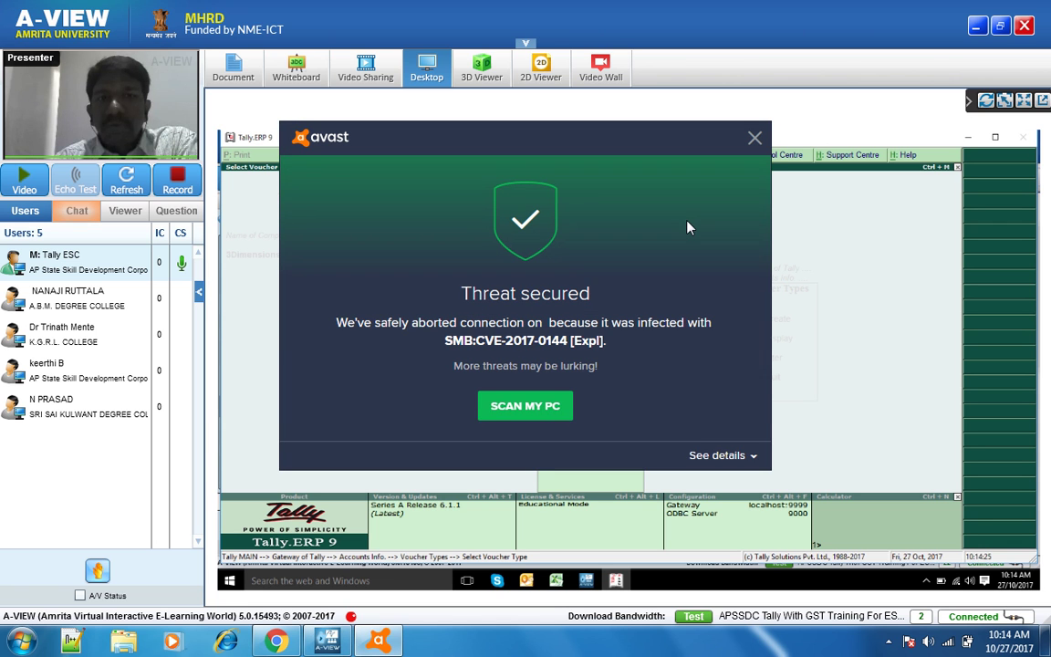
left_click(529, 411)
- Abandon the GST SALES voucher type alteration and return to Gateway, highlighting Inventory Info
left_click(385, 650)
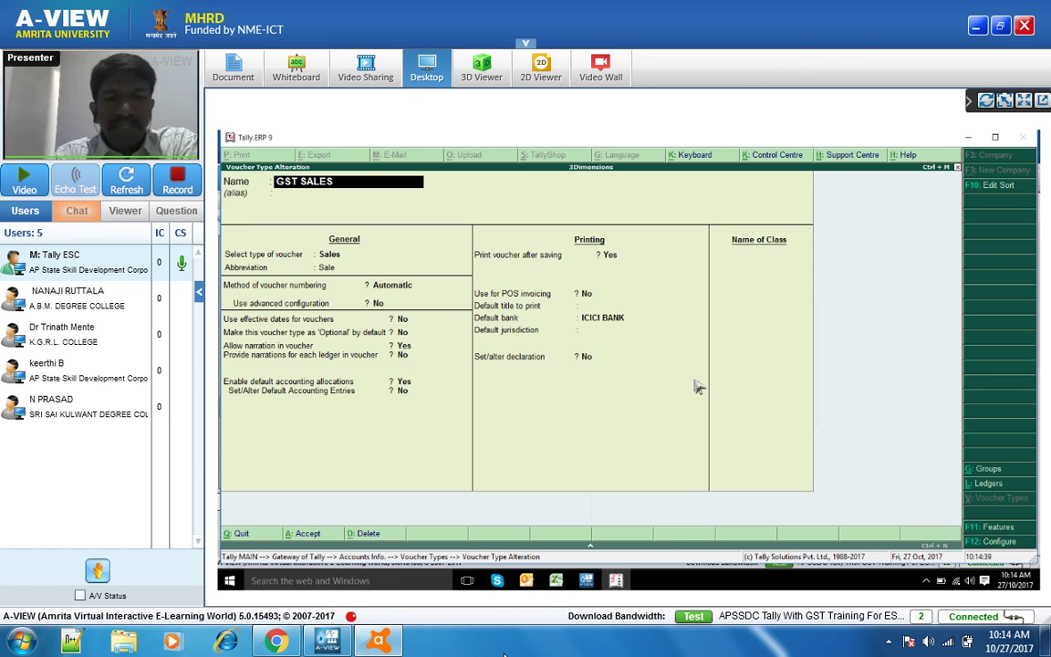
key("BackSpace")
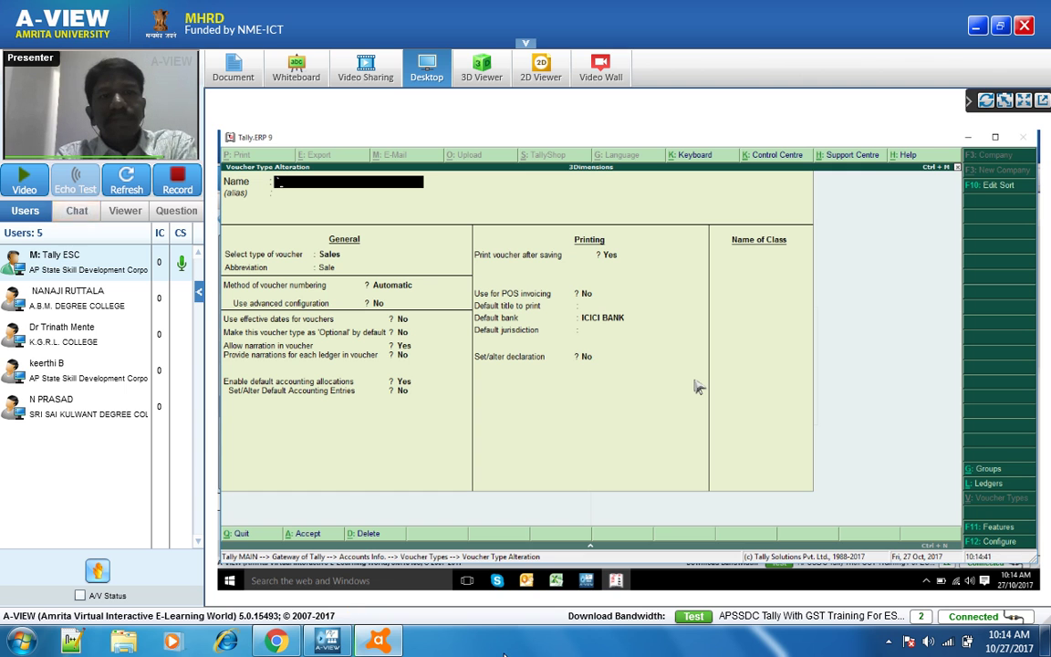
key("Escape")
key("Escape")
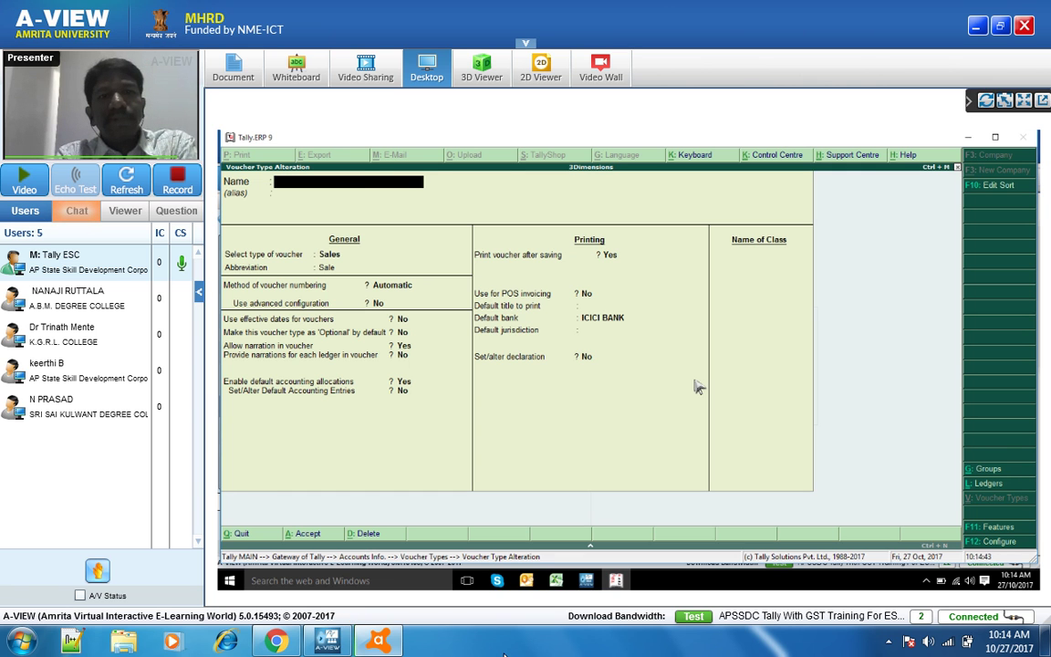
key("Escape")
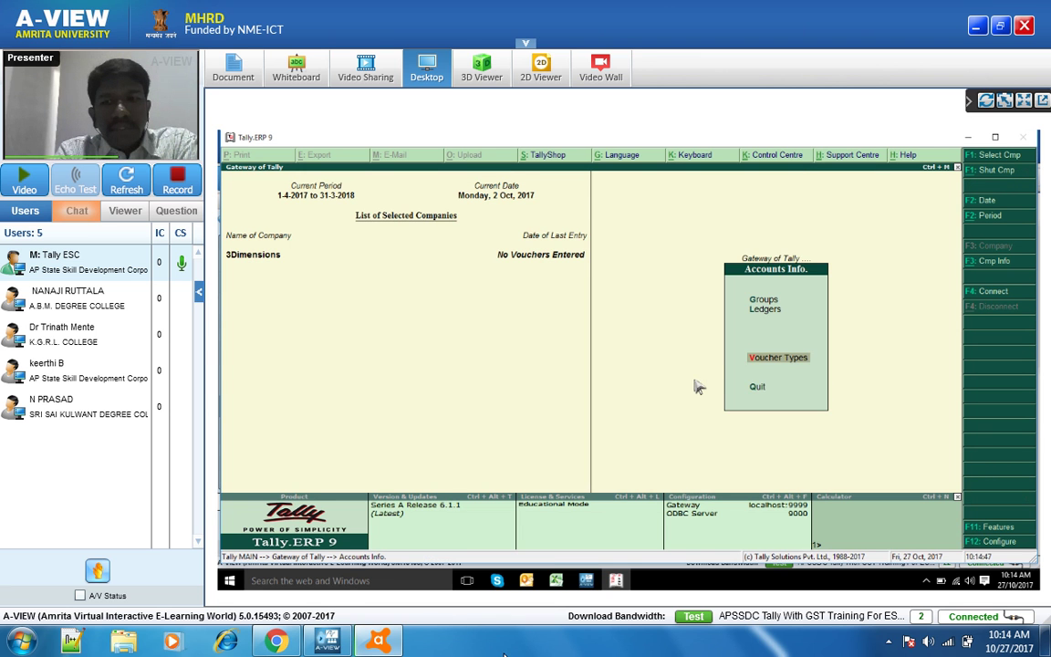
key("Escape")
key("Down")
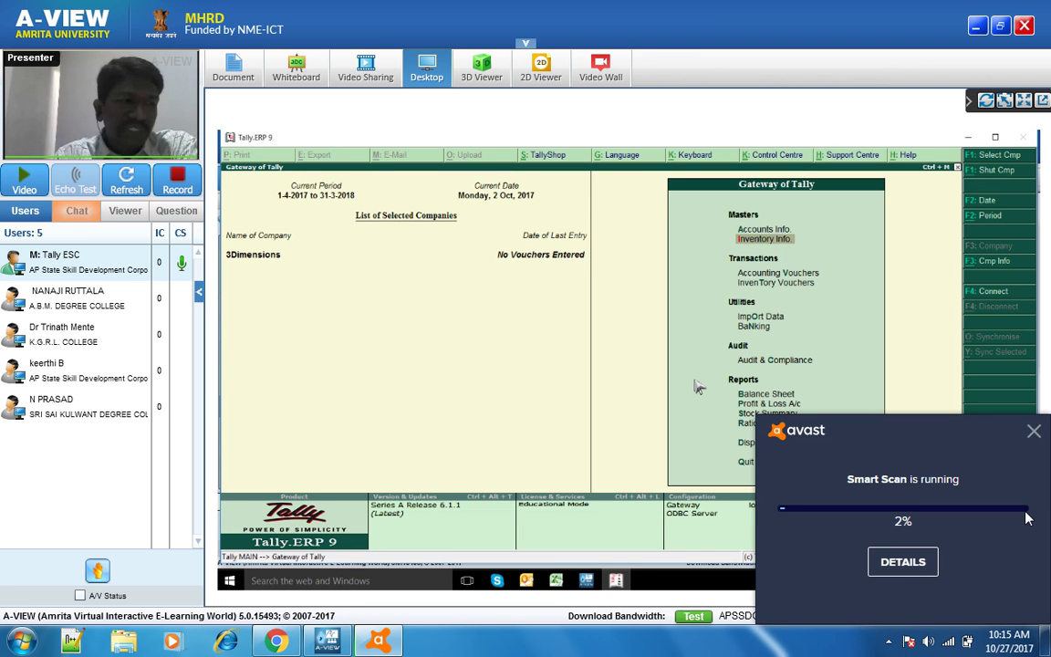
- Dismiss the Avast scan notification and open Inventory Info from Gateway of Tally
left_click(1033, 436)
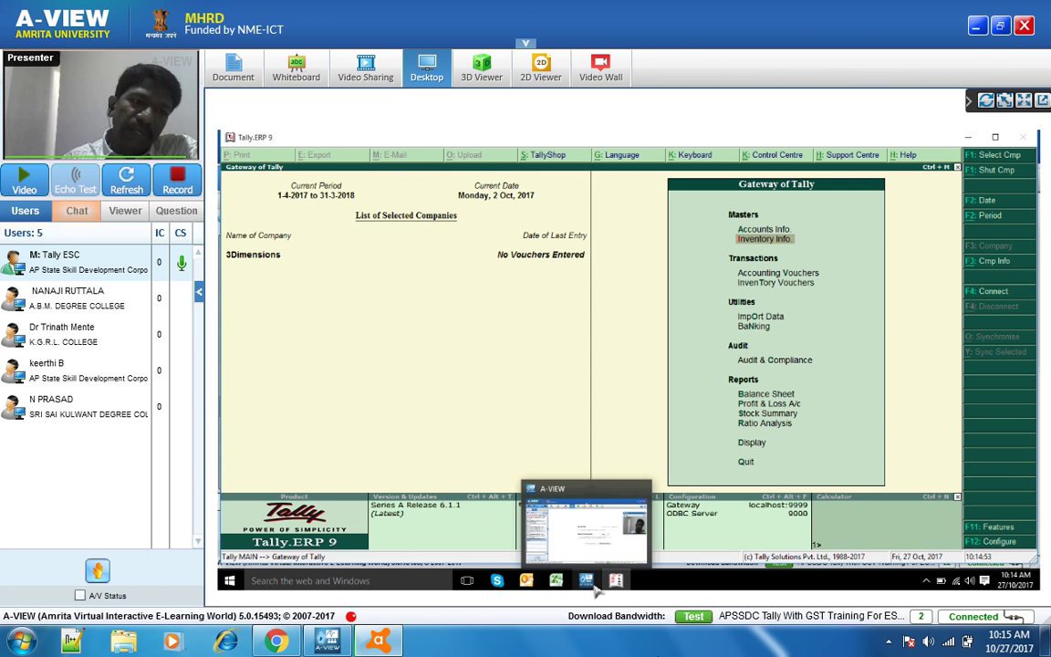
left_click(887, 642)
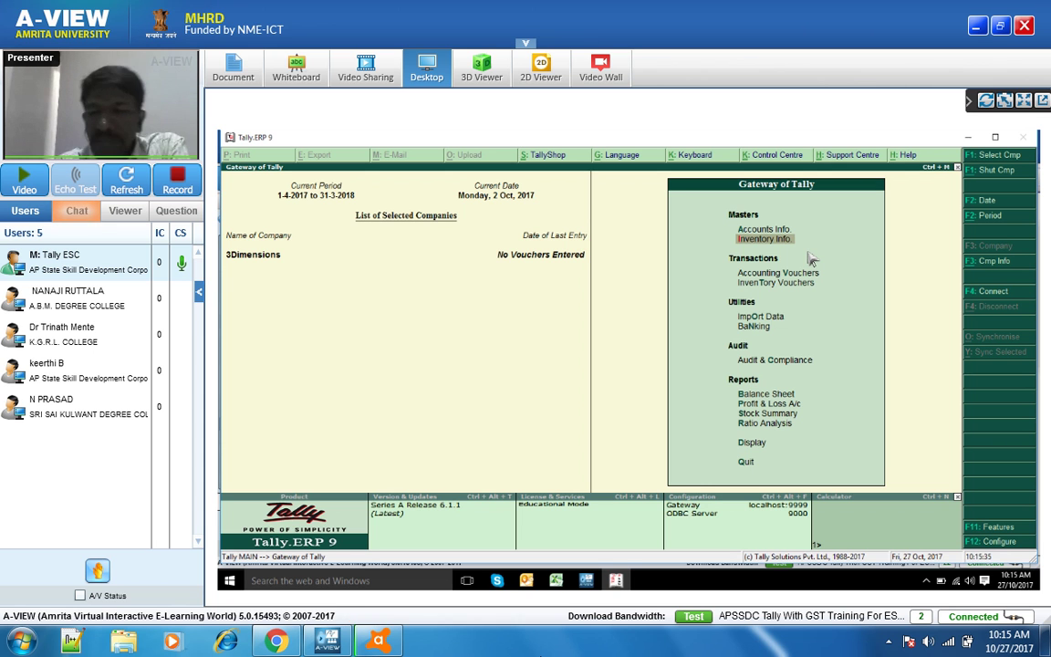
key("Return")
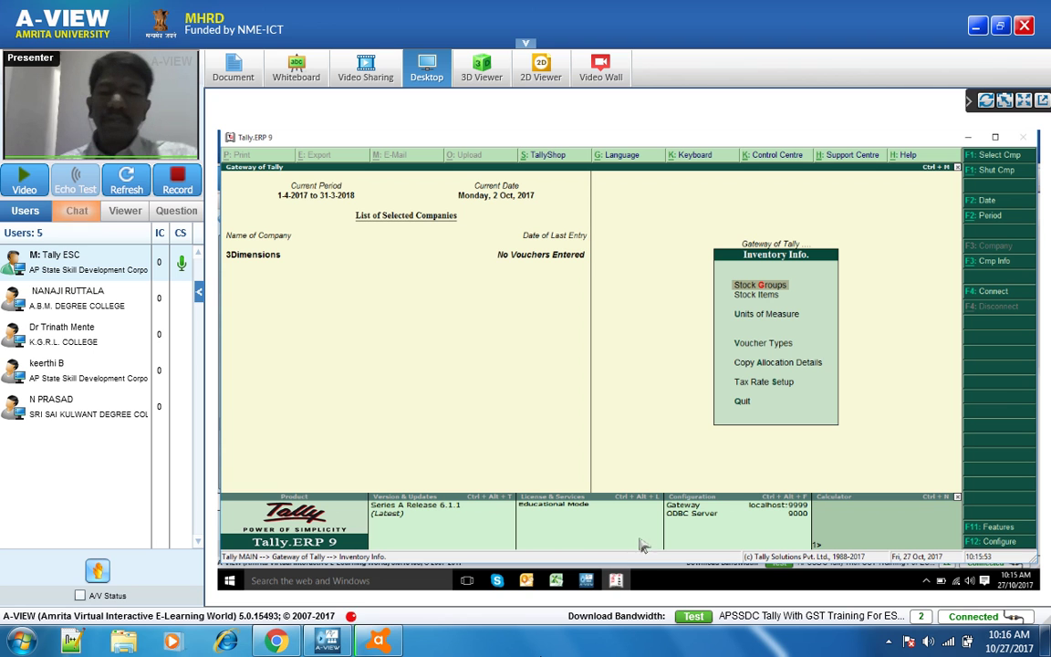
- Bring up the stock groups available to alter, COMPUTER and MOBILE, and dismiss the Avast popup
key("Return")
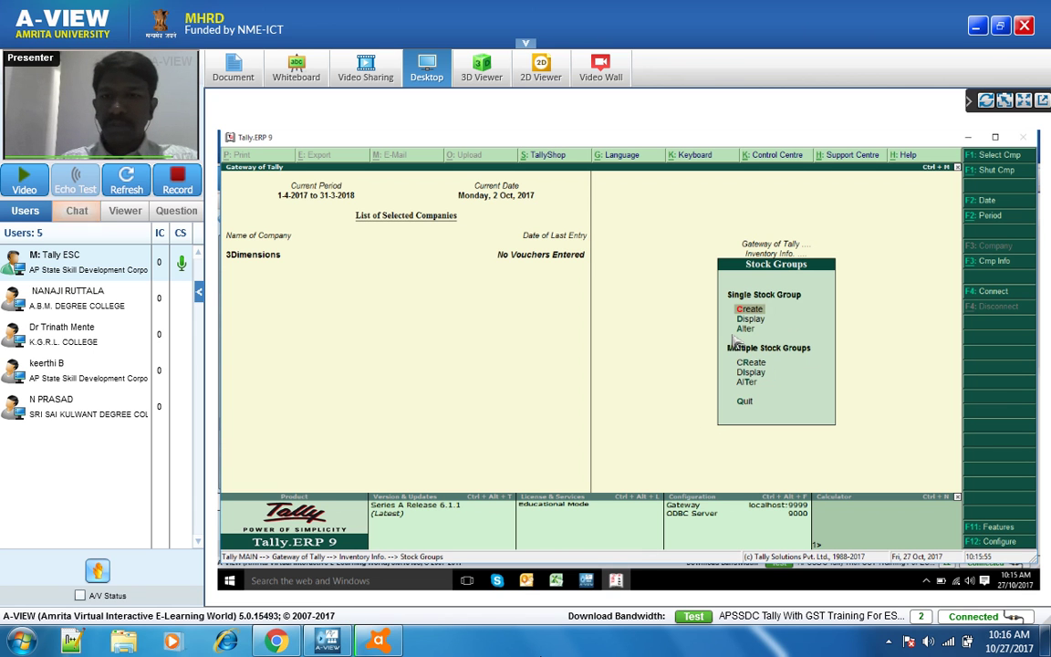
key("Down")
key("Down")
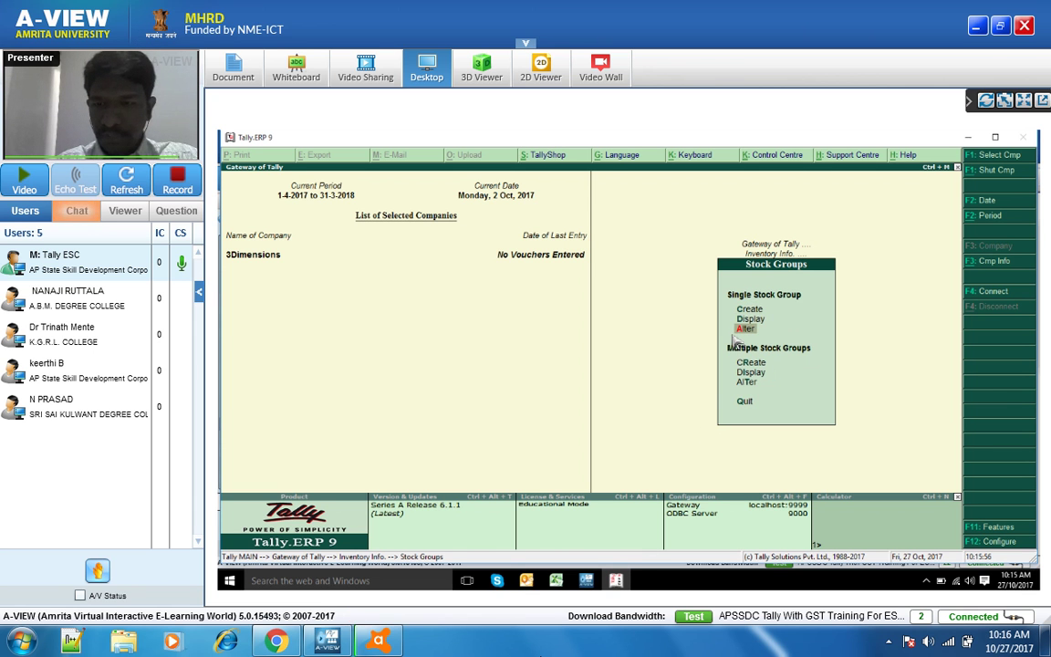
key("Return")
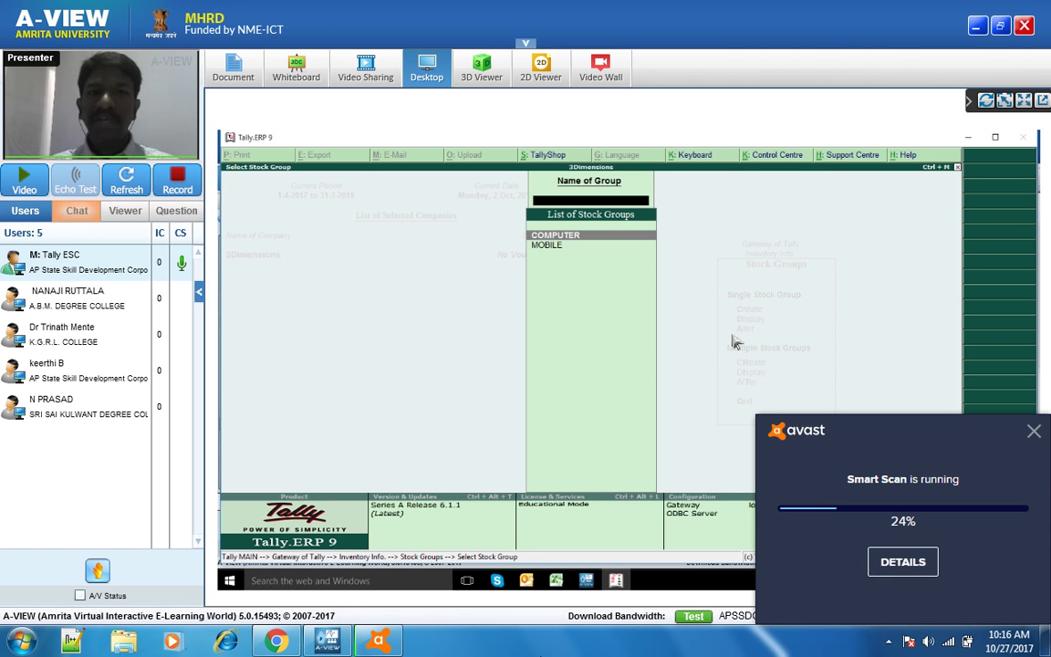
left_click(1033, 433)
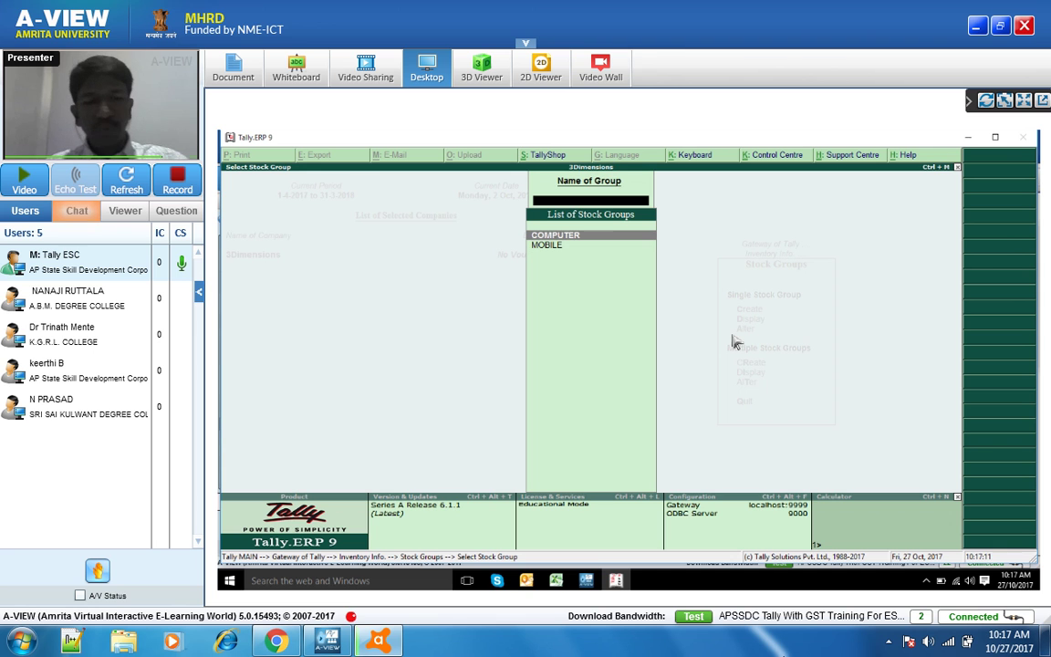
- Start creating a new stock group named VIVO
key("Escape")
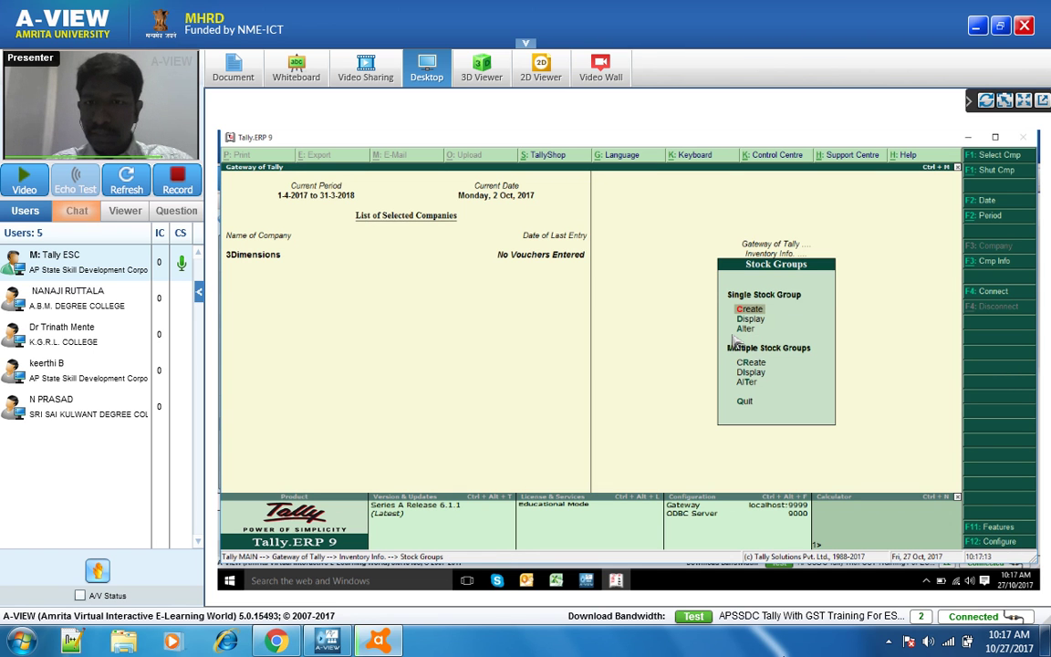
key("Escape")
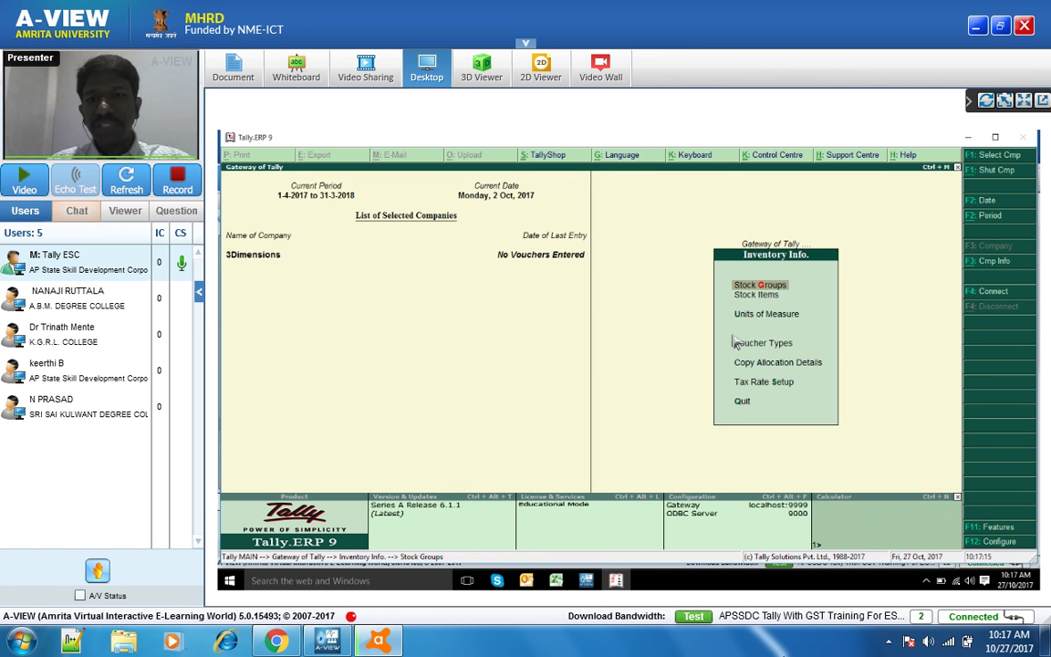
key("Return")
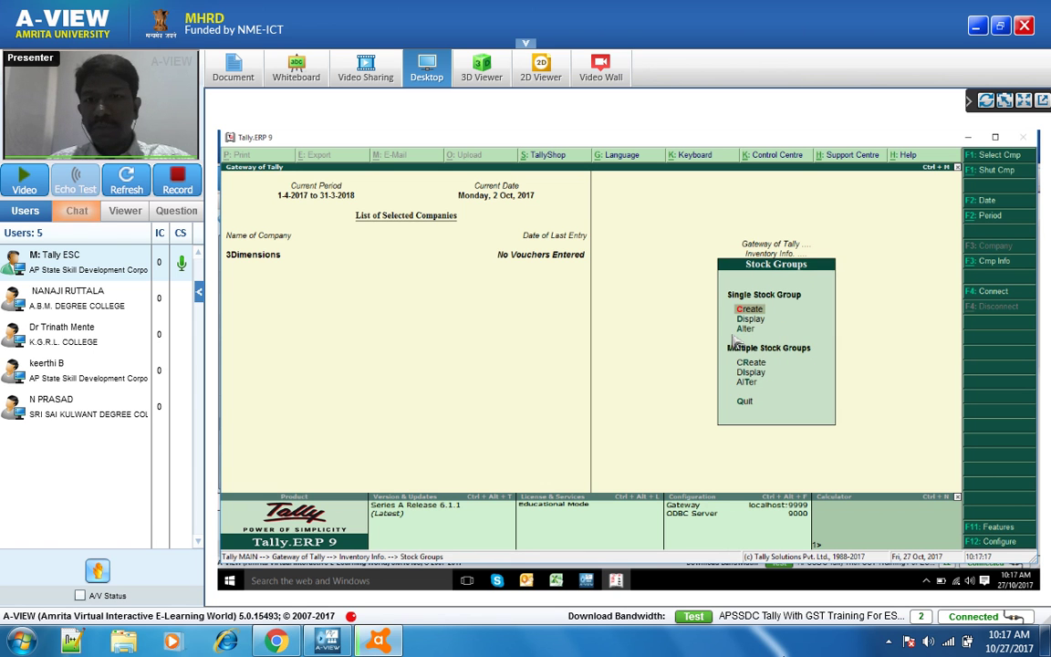
key("Return")
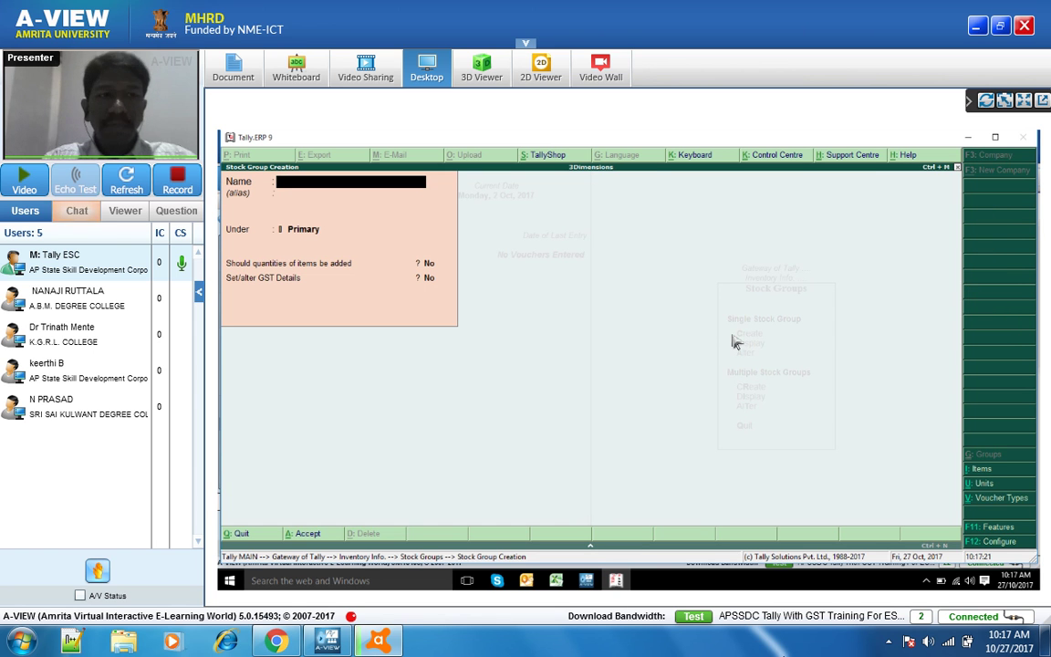
type("Vivo")
key("BackSpace")
key("BackSpace")
key("BackSpace")
type("VI")
key("BackSpace")
key("BackSpace")
type("IVO")
- Place VIVO under MOBILE with quantities of items addable set to Yes
key("Return")
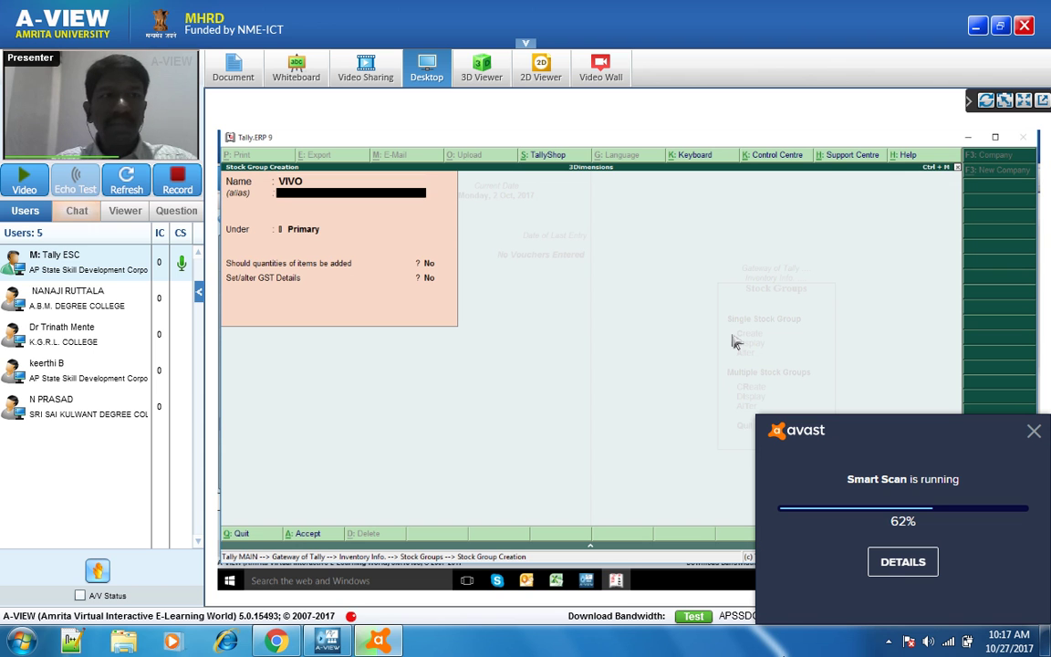
key("Return")
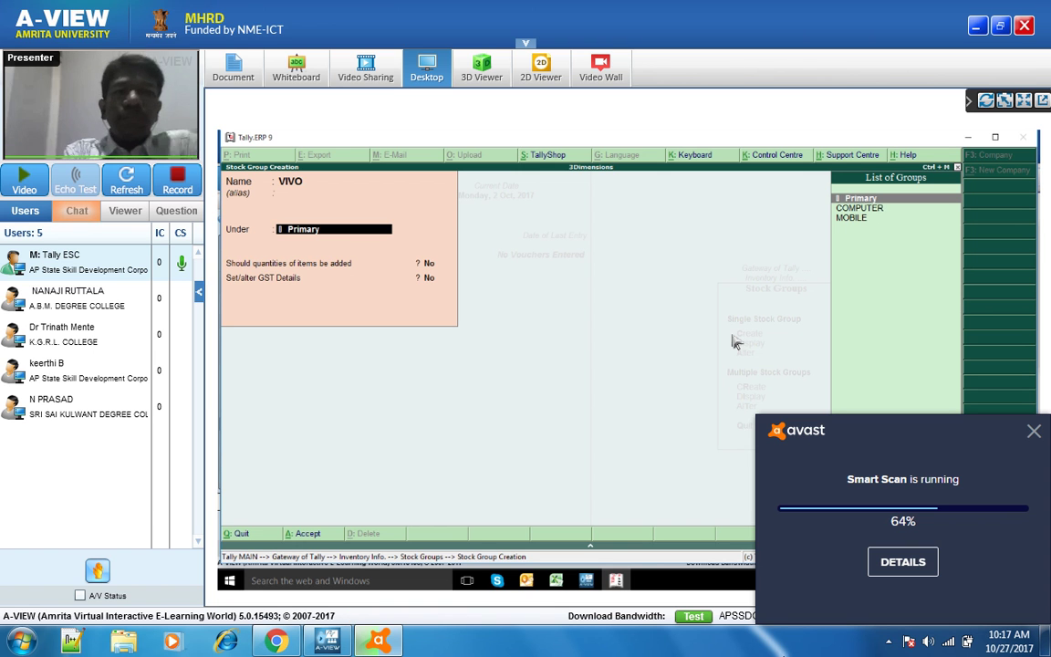
left_click(1034, 431)
key("Return")
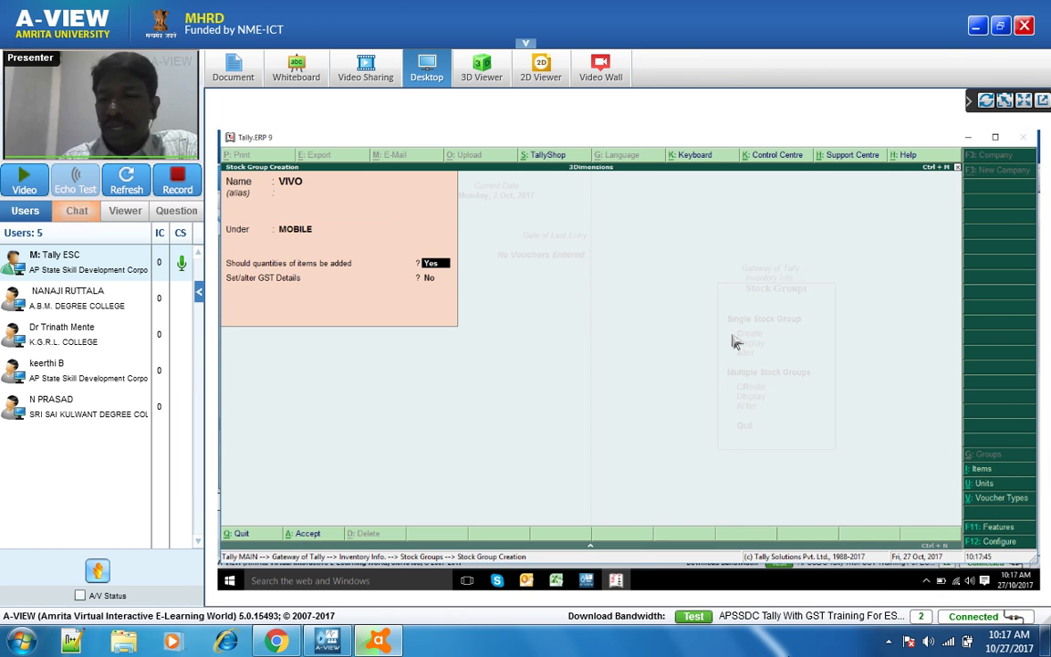
key("Return")
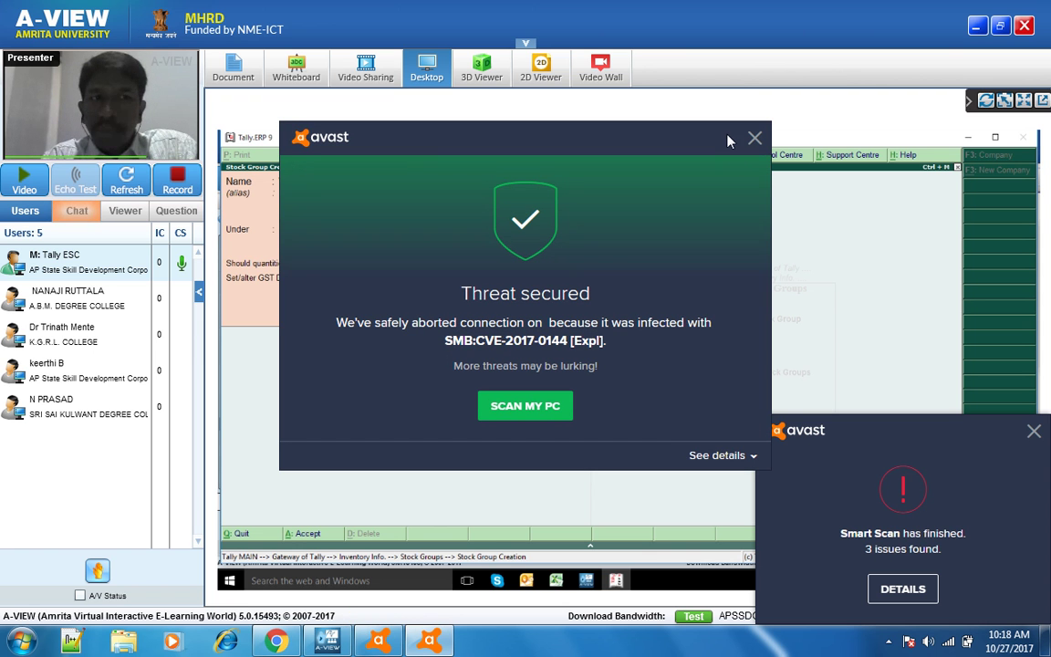
- Dismiss the Avast alerts and bring up VIVO's GST Tax Rate History
left_click(755, 138)
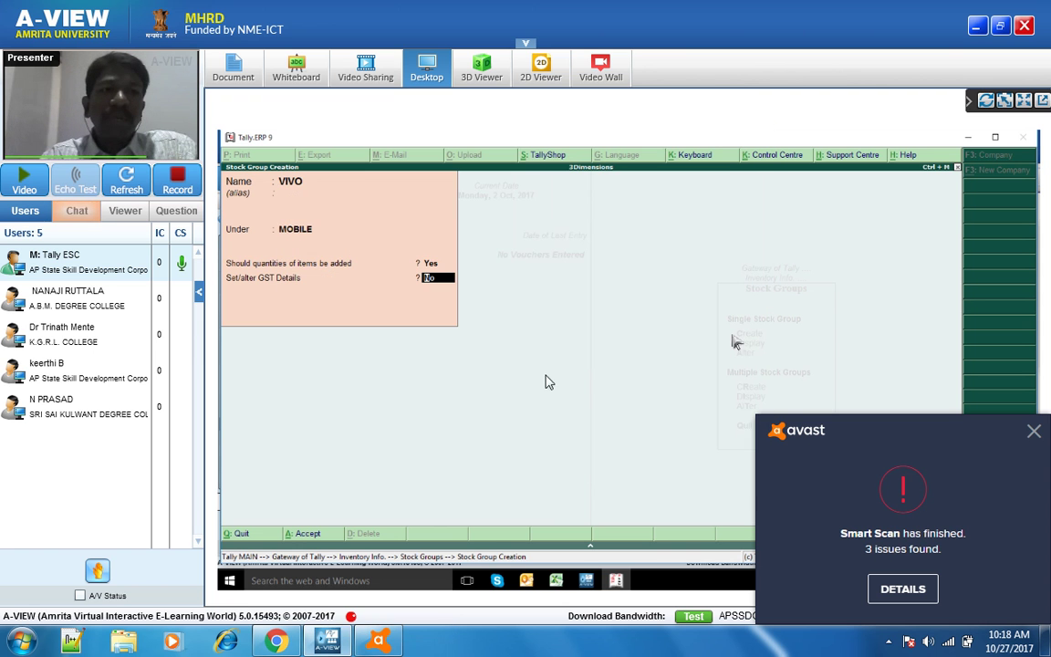
left_click(1034, 432)
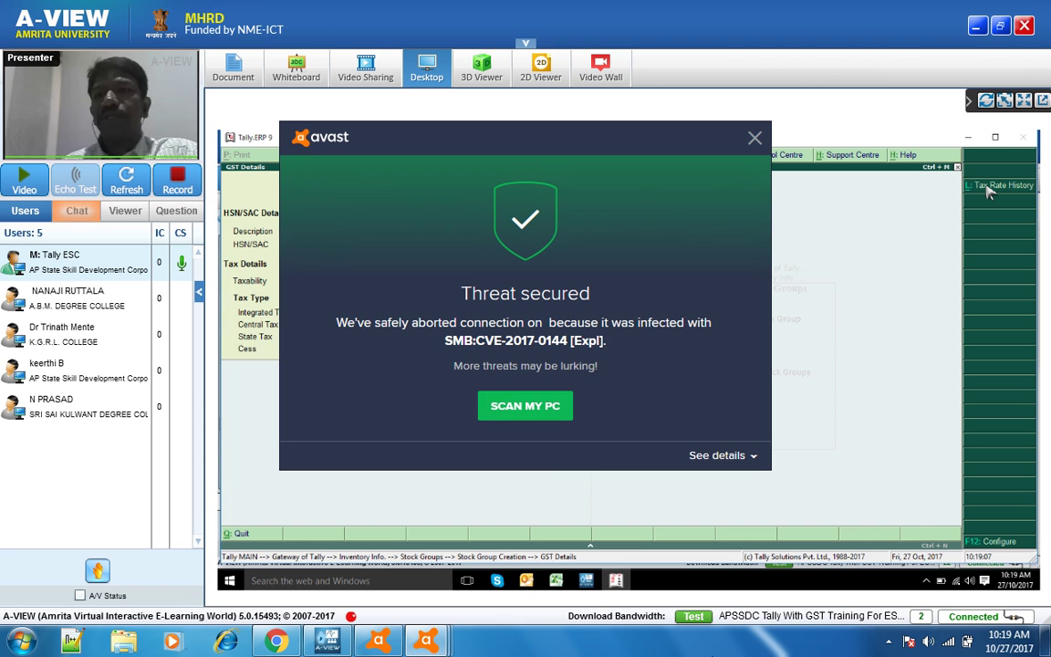
left_click(990, 188)
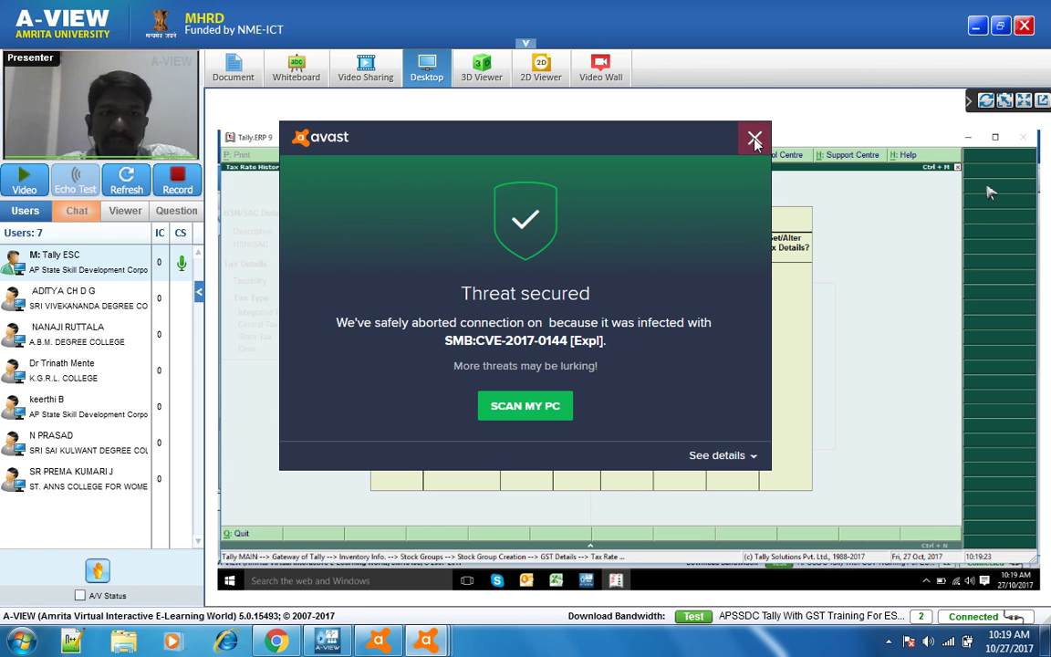
- Close the recurring Avast threat alert windows from the taskbar until Tally is visible
right_click(431, 641)
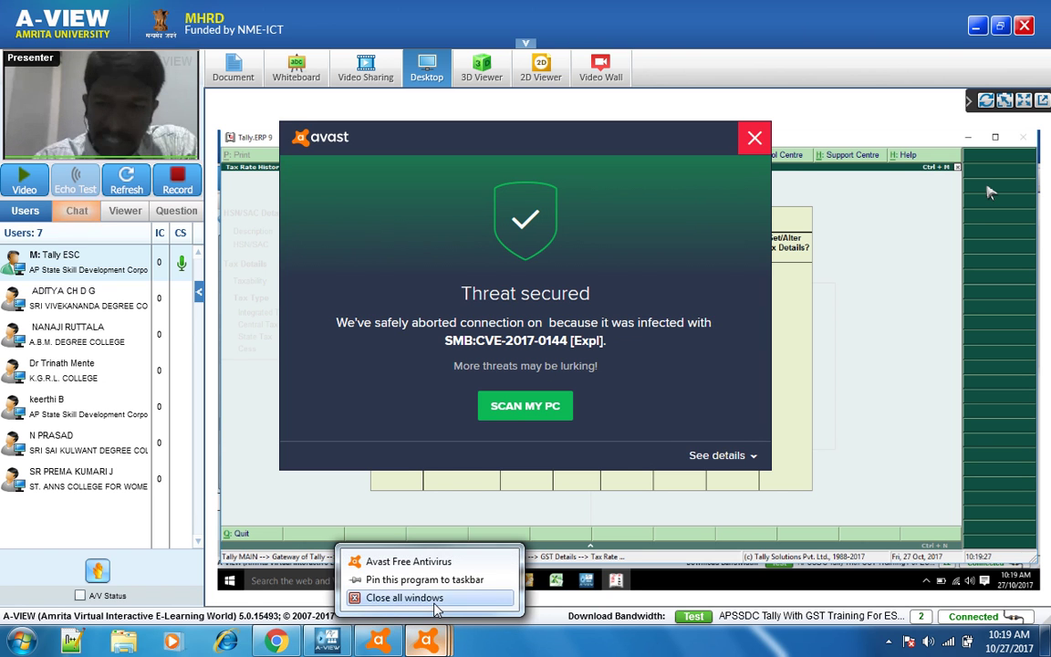
left_click(410, 595)
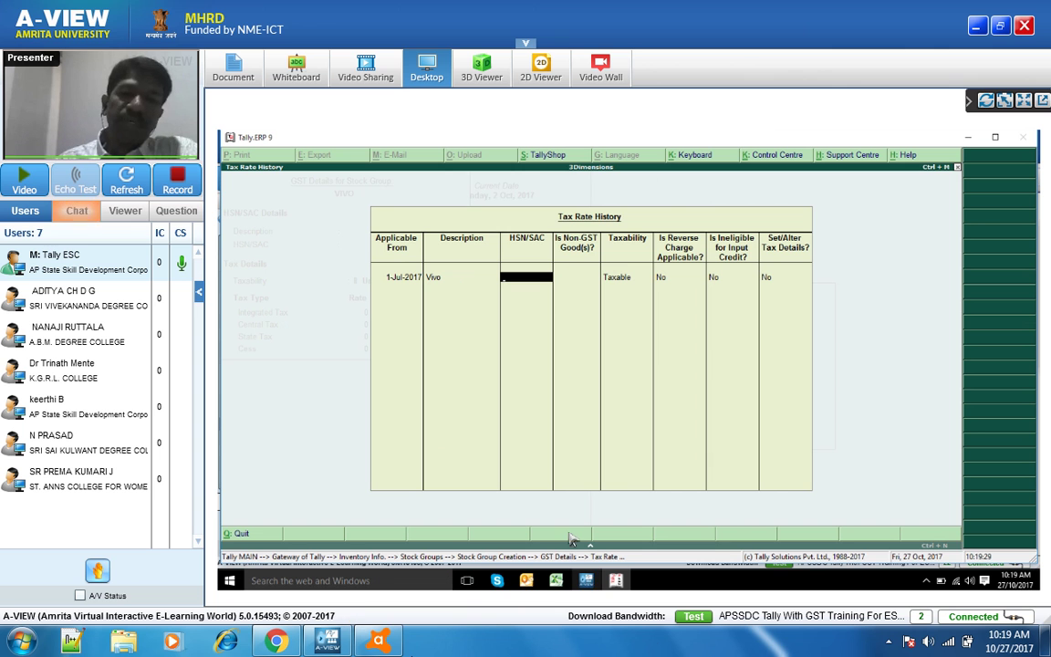
left_click(588, 581)
mouse_move(412, 643)
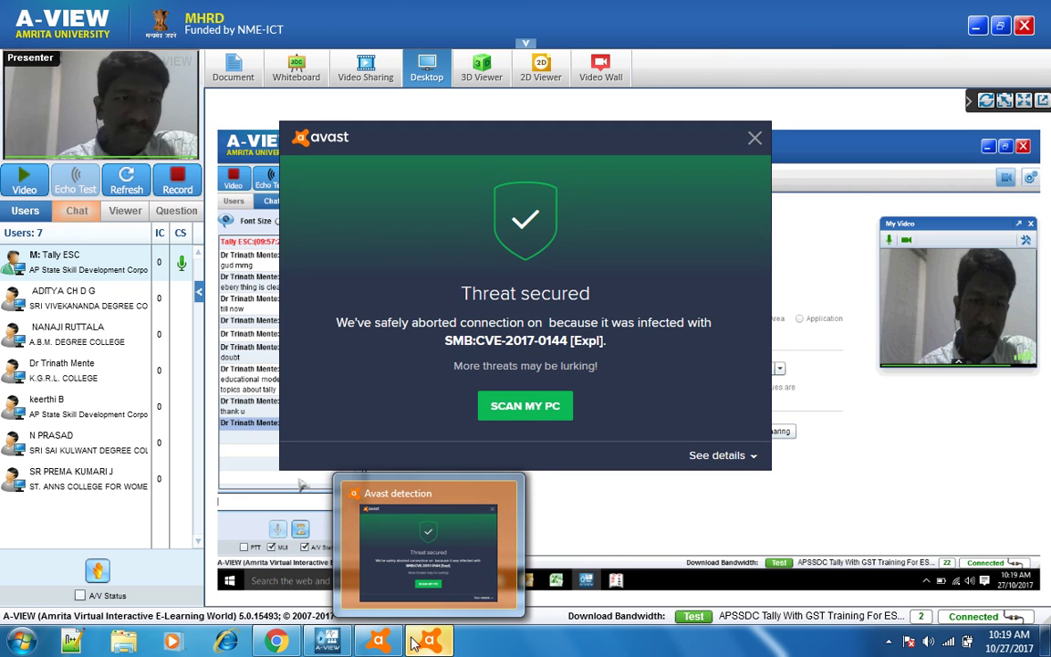
right_click(420, 642)
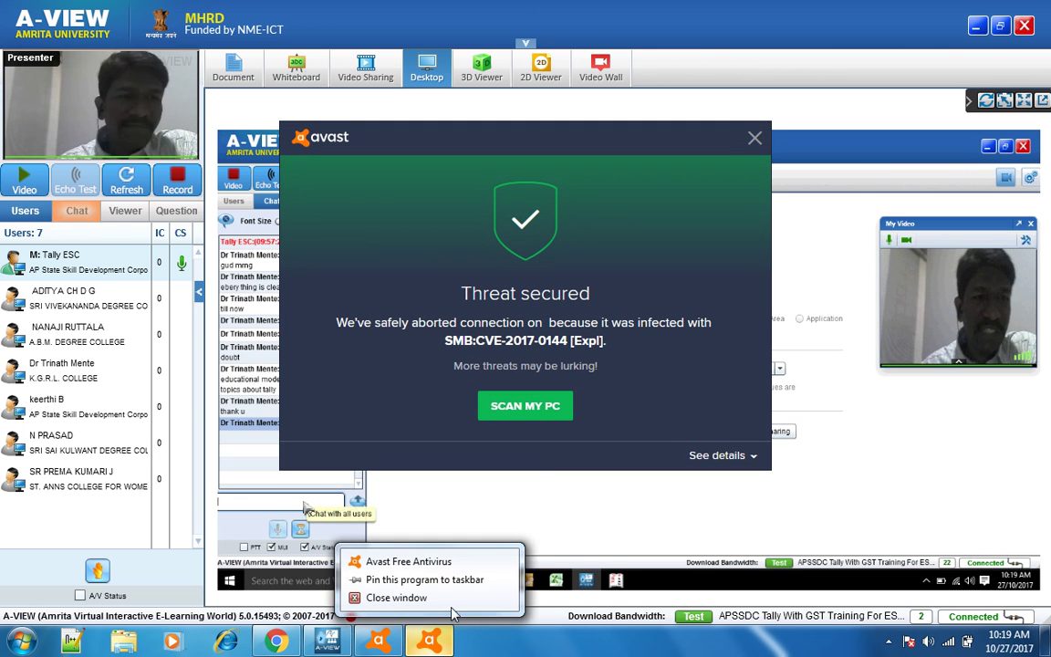
left_click(452, 601)
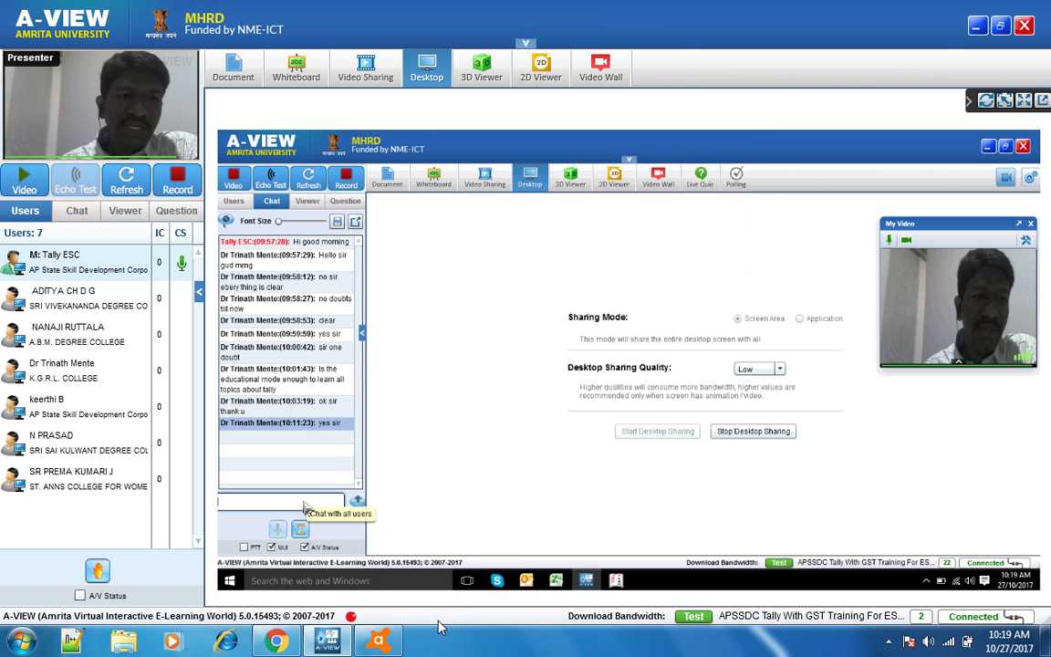
mouse_move(399, 644)
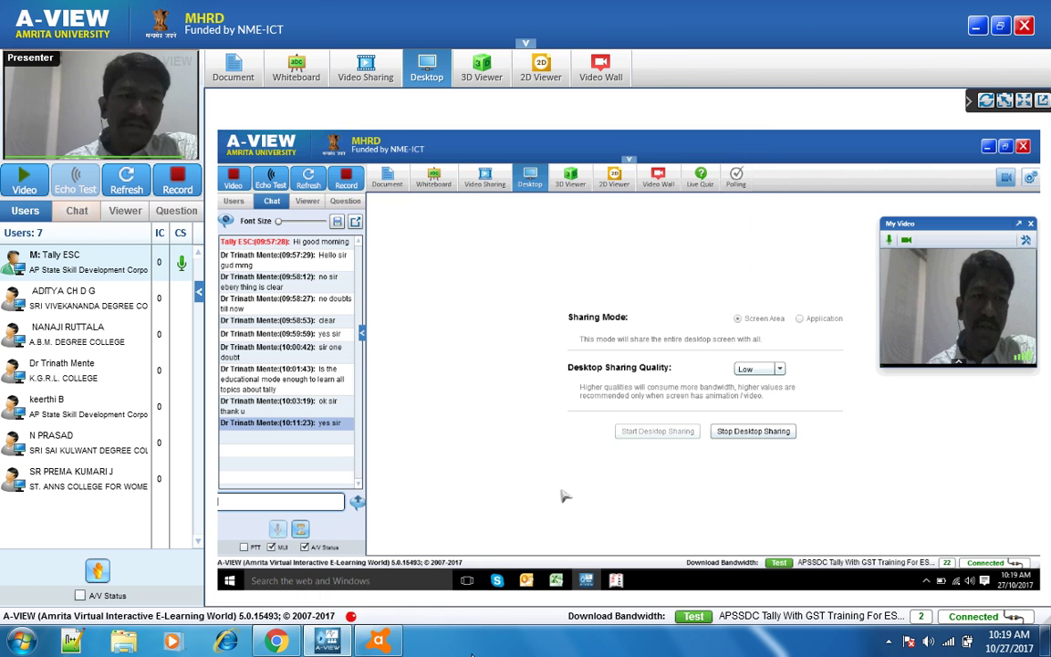
right_click(430, 639)
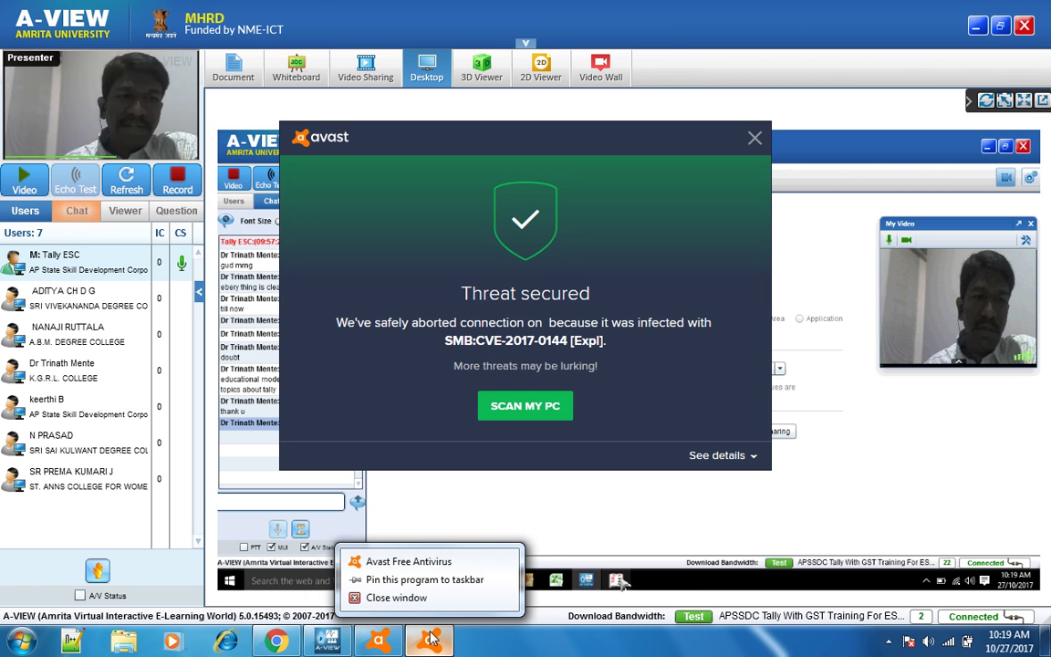
left_click(427, 598)
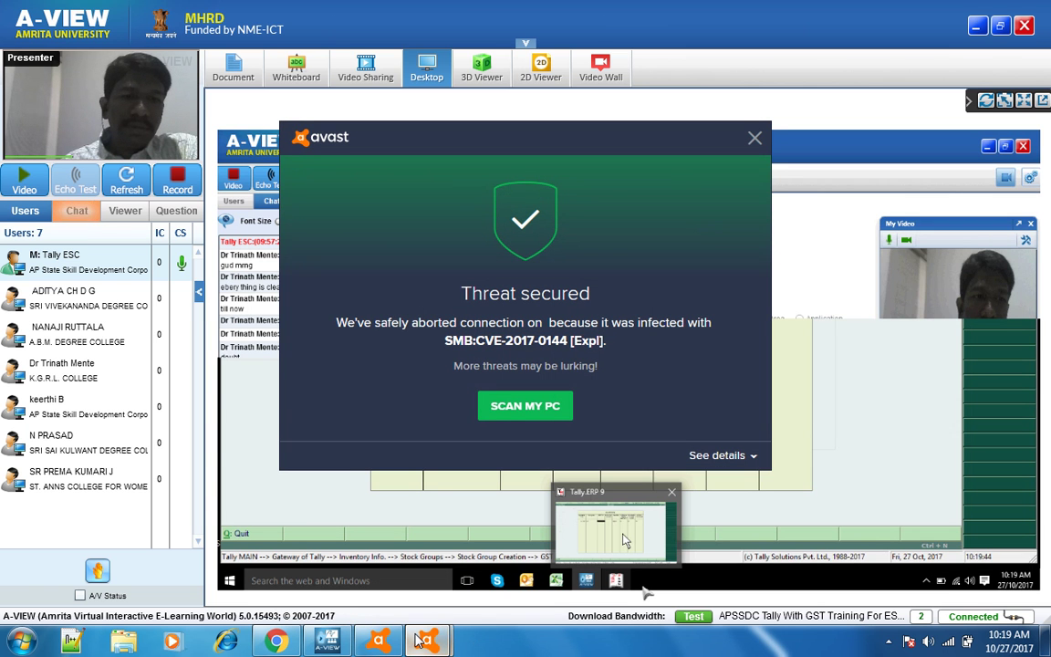
right_click(418, 642)
left_click(429, 597)
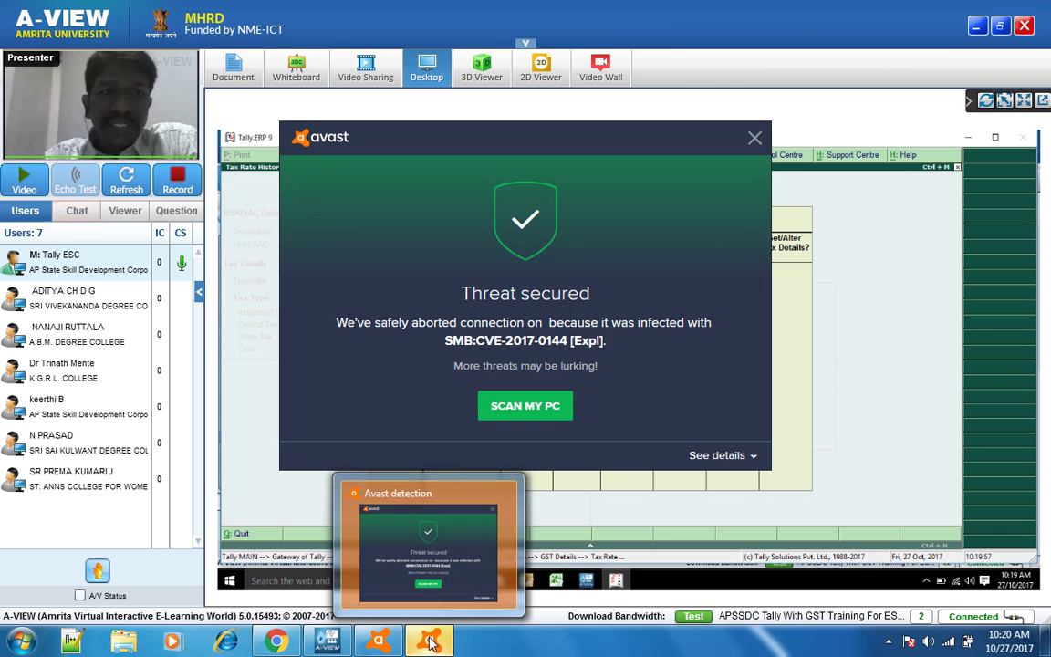
right_click(432, 643)
left_click(401, 597)
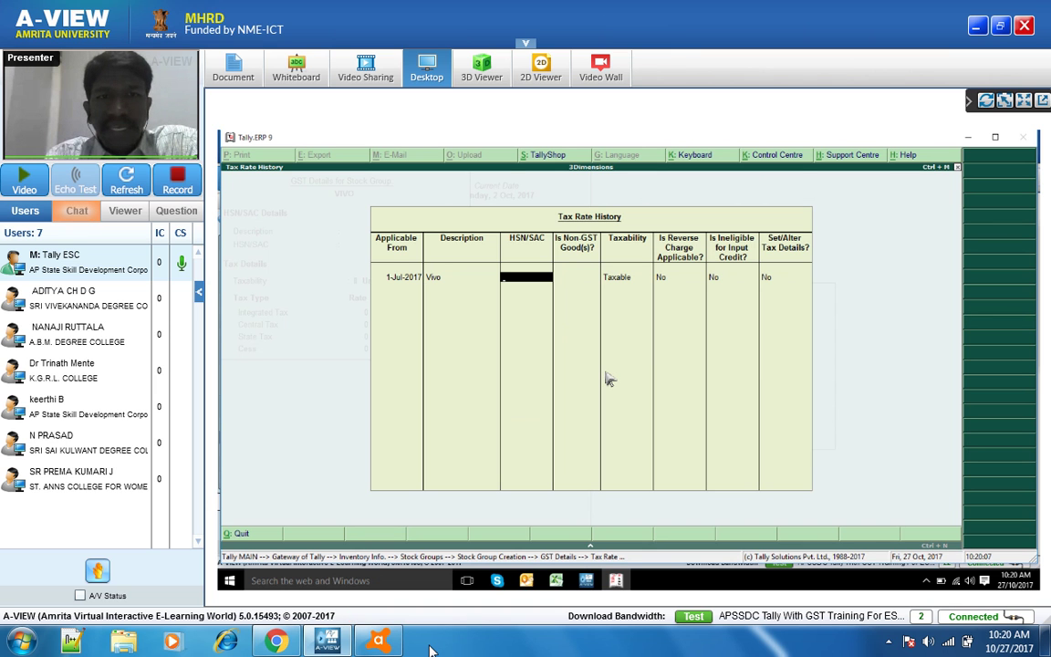
- Fill the Vivo tax row with HSN/SAC 9876, Taxable, and tax details set to Yes
mouse_move(395, 646)
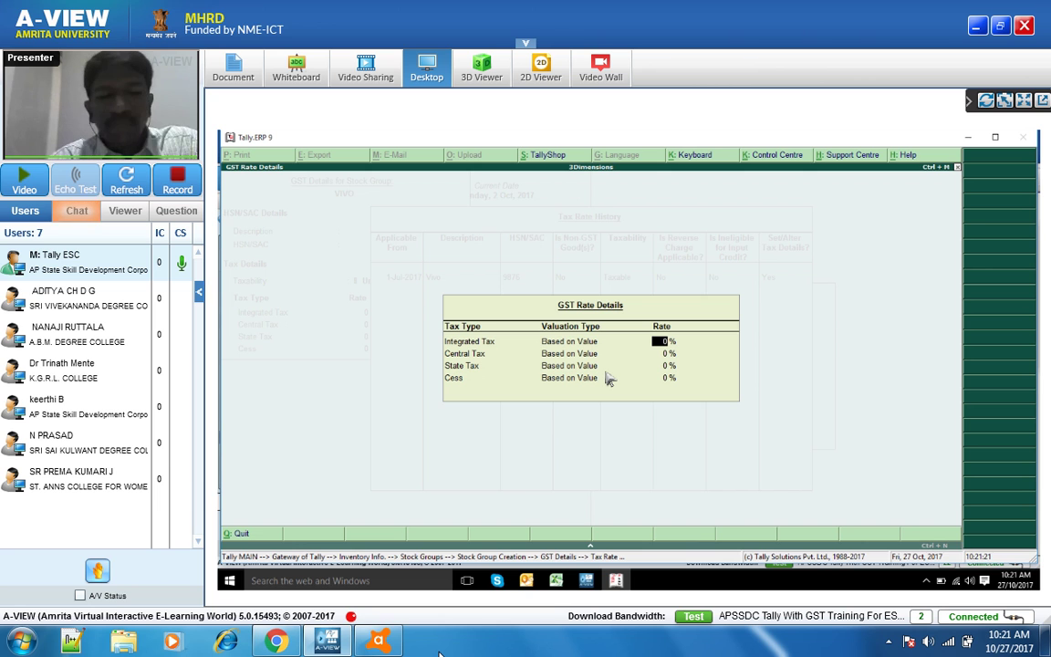
- Set Vivo's integrated tax to 18%, accepting 9% central and 9% state tax
type("18")
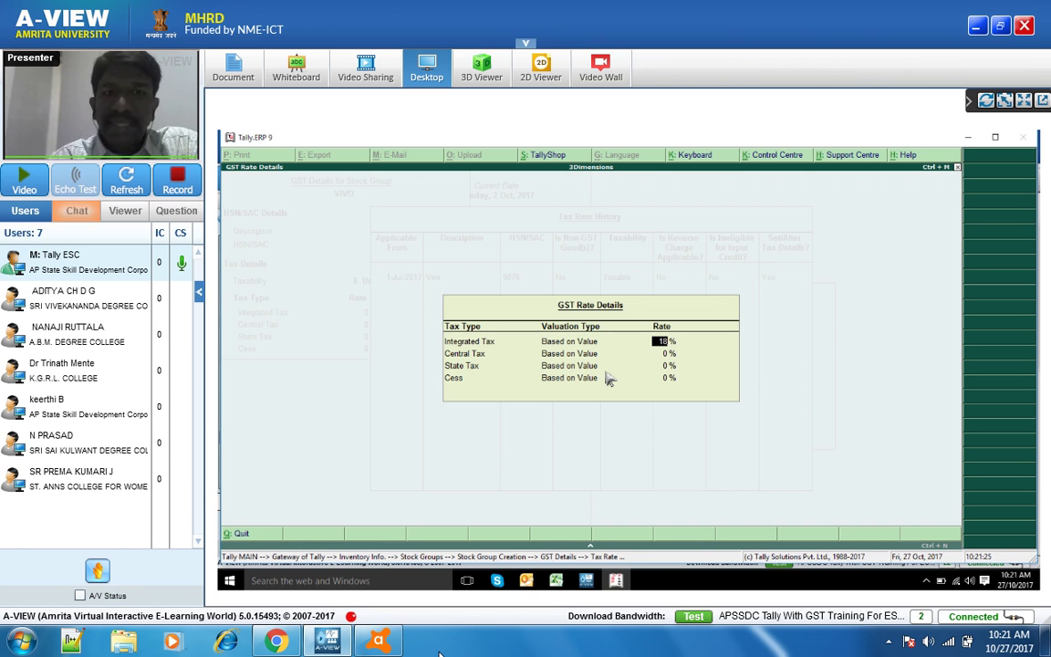
key("Return")
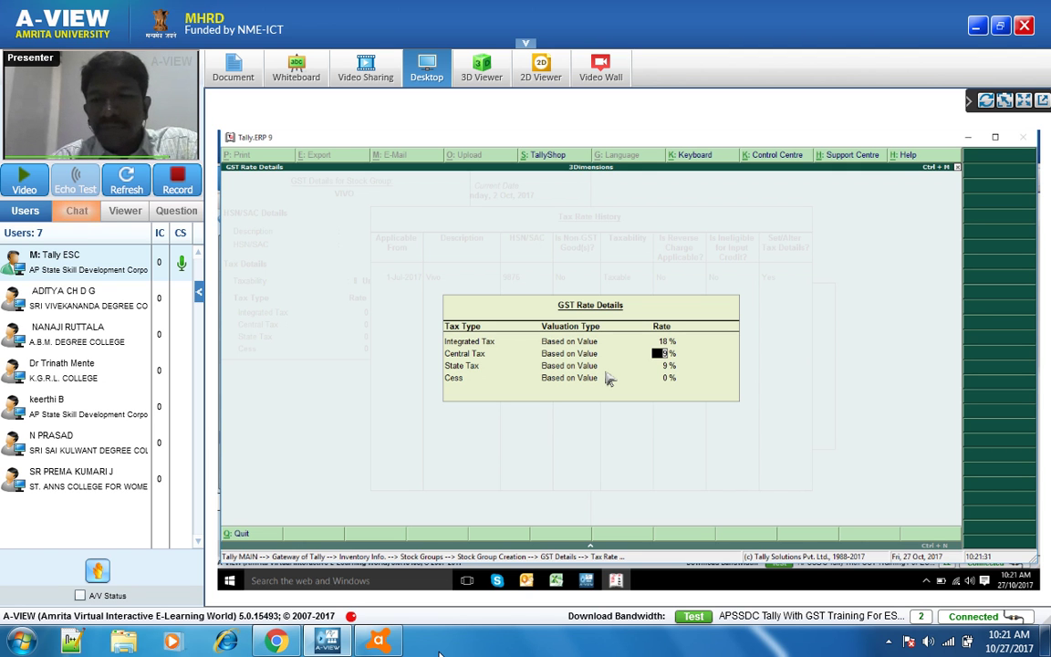
key("Return")
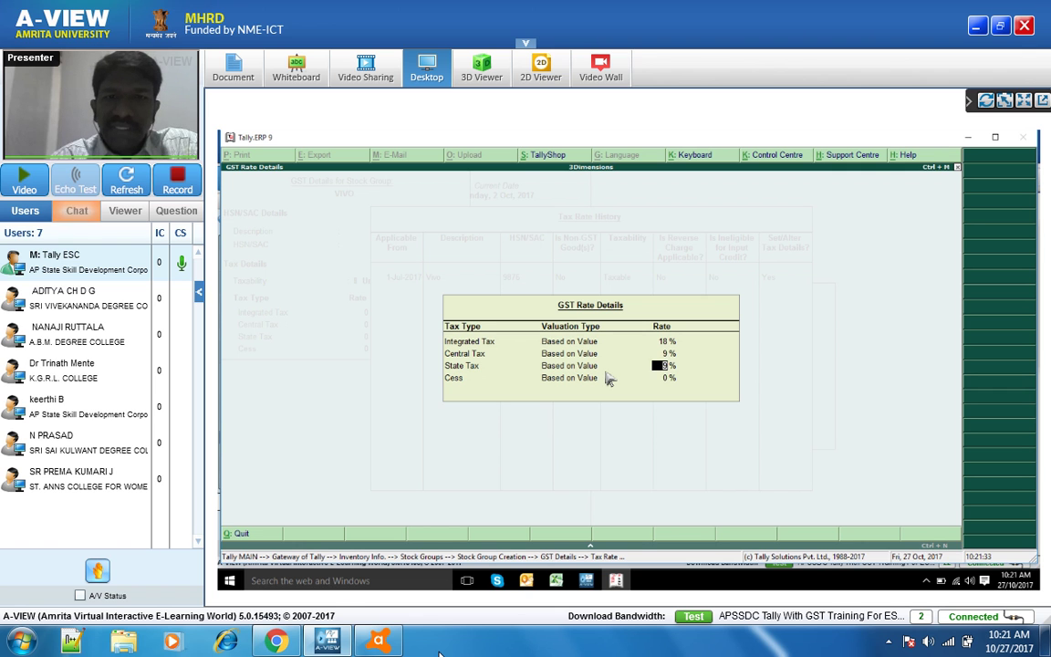
key("Return")
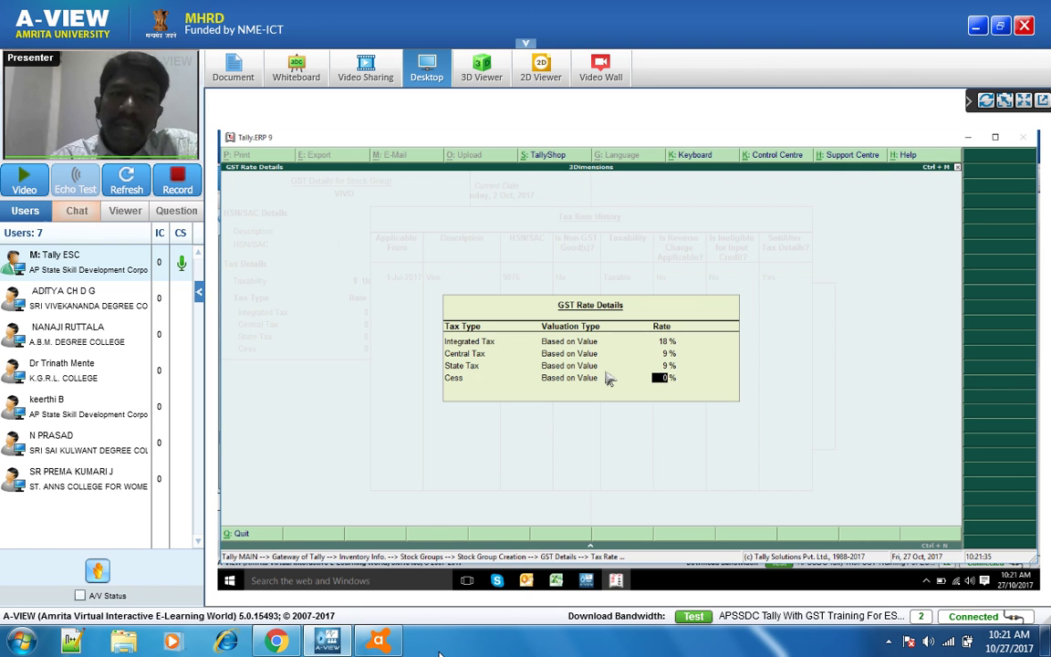
- Accept 0% cess and return from Tax Rate History to the VIVO group form
key("Return")
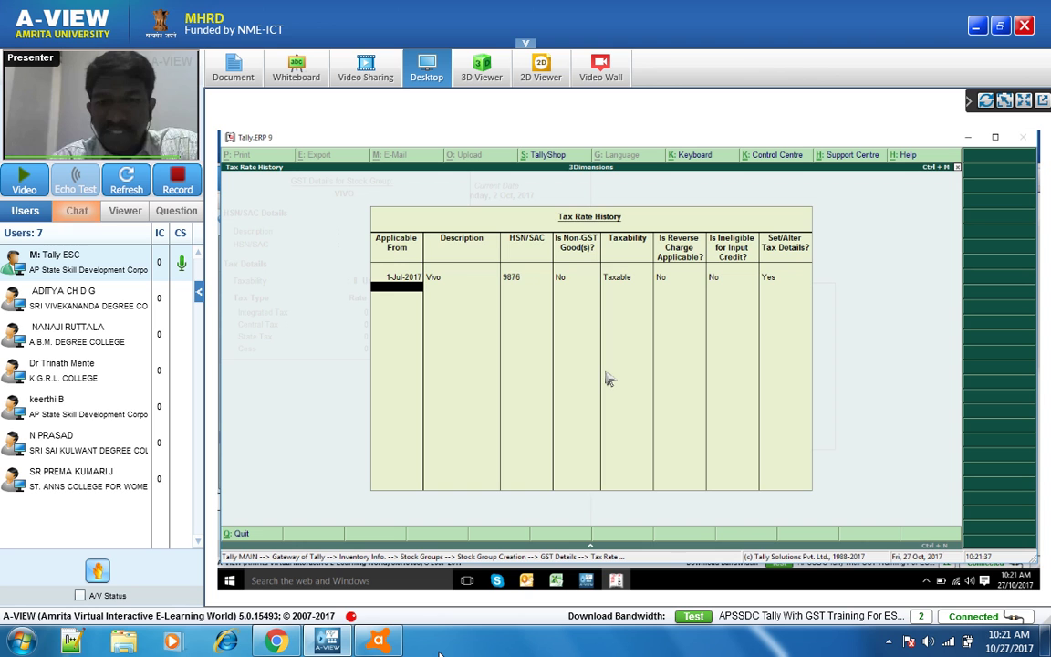
key("Return")
key("Return")
key("Return")
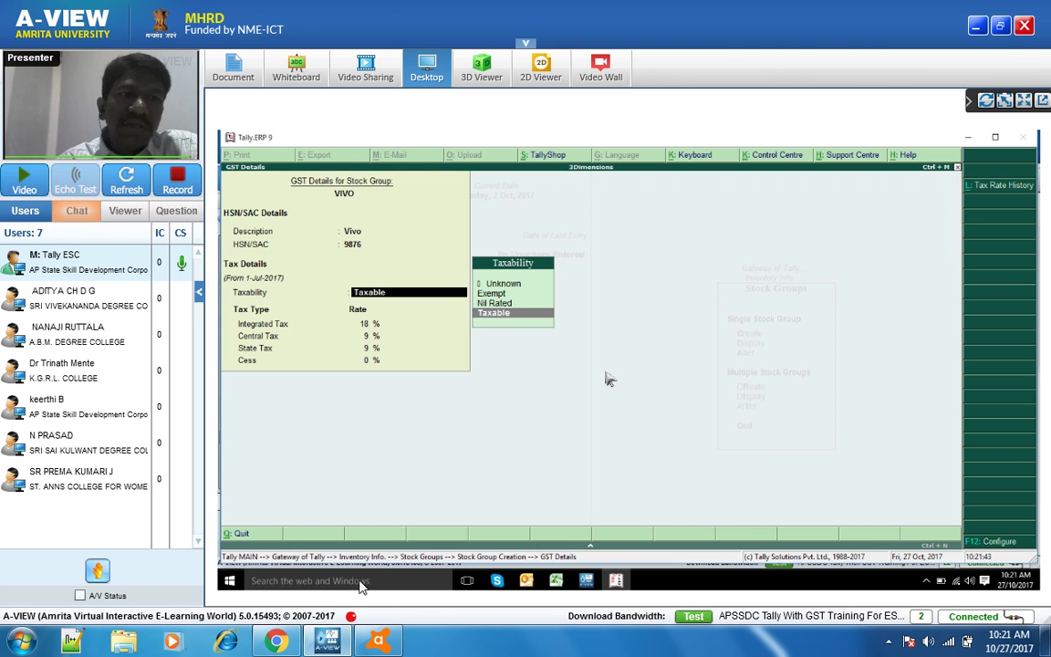
mouse_move(381, 641)
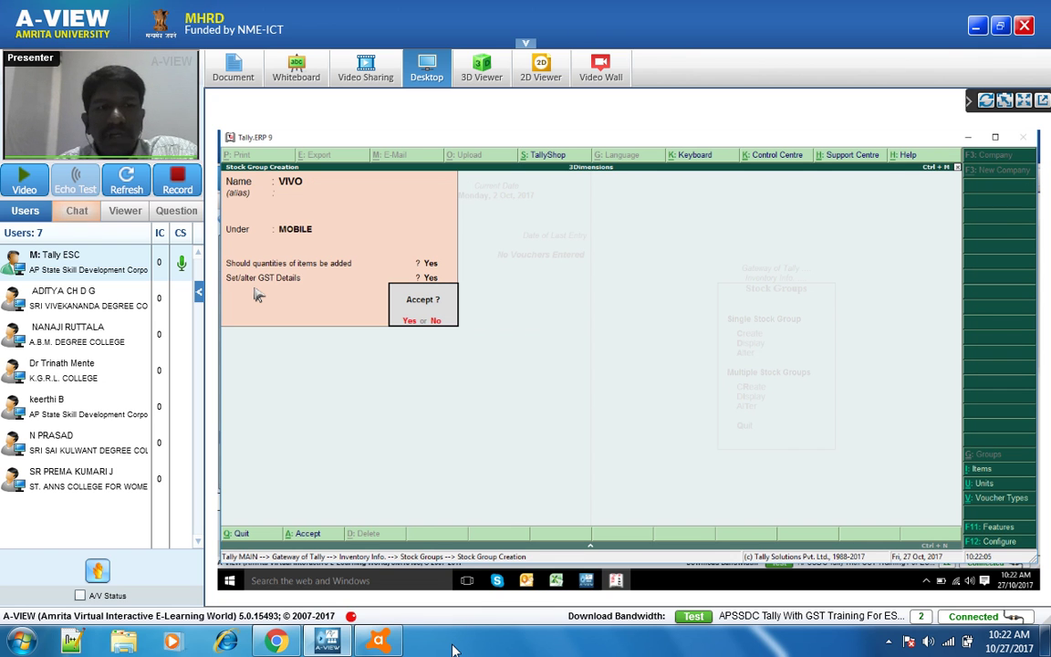
- Save the VIVO stock group and leave Stock Group Creation
key("y")
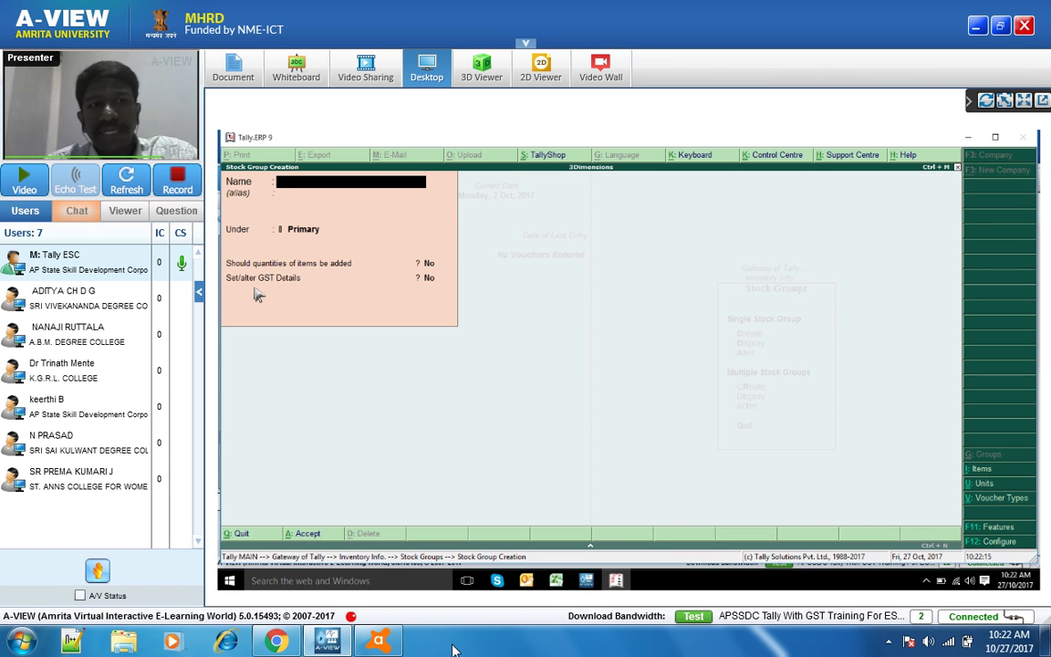
key("Escape")
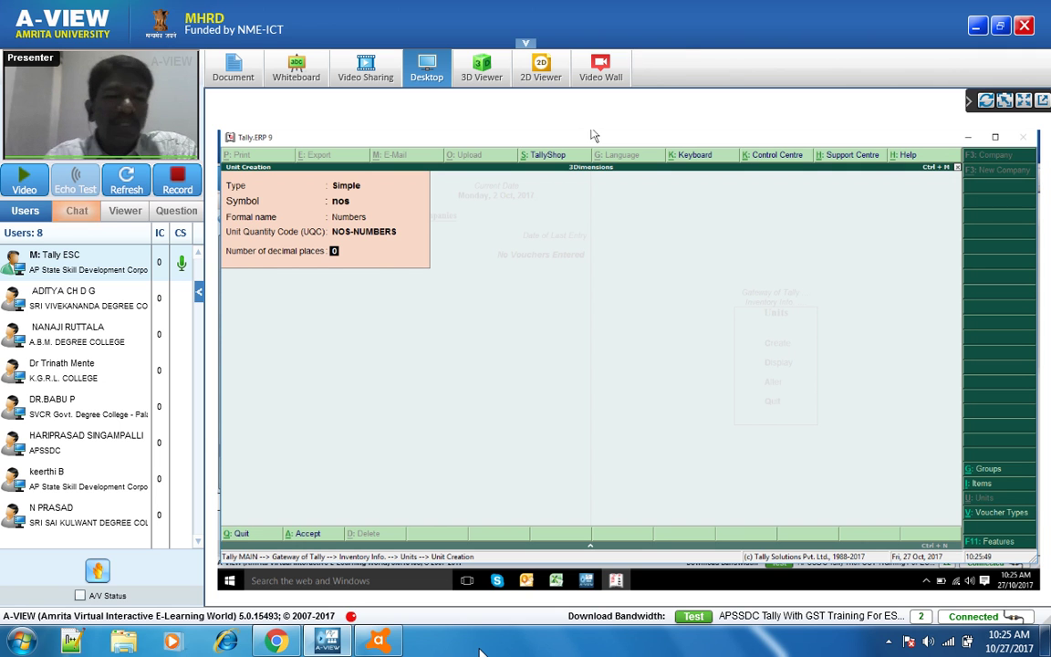
- Complete the simple unit nos (Numbers, UQC NOS-NUMBERS, 0 decimals) and accept it
type("2")
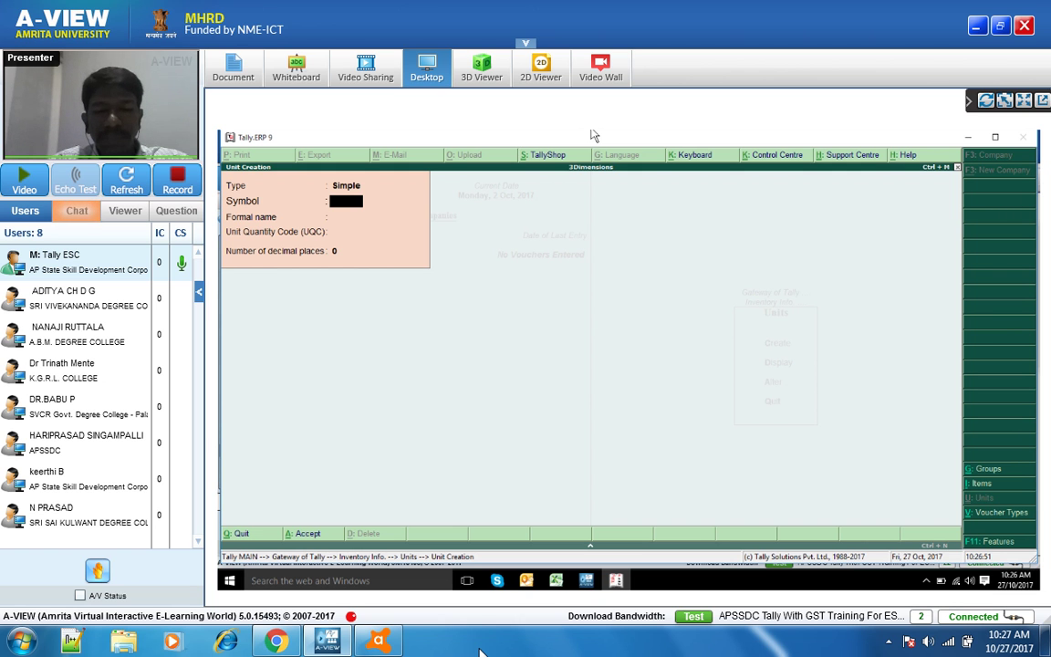
- Create the kgs unit with formal name Kilograms and UQC KGS-KILOGRAMS
type("k")
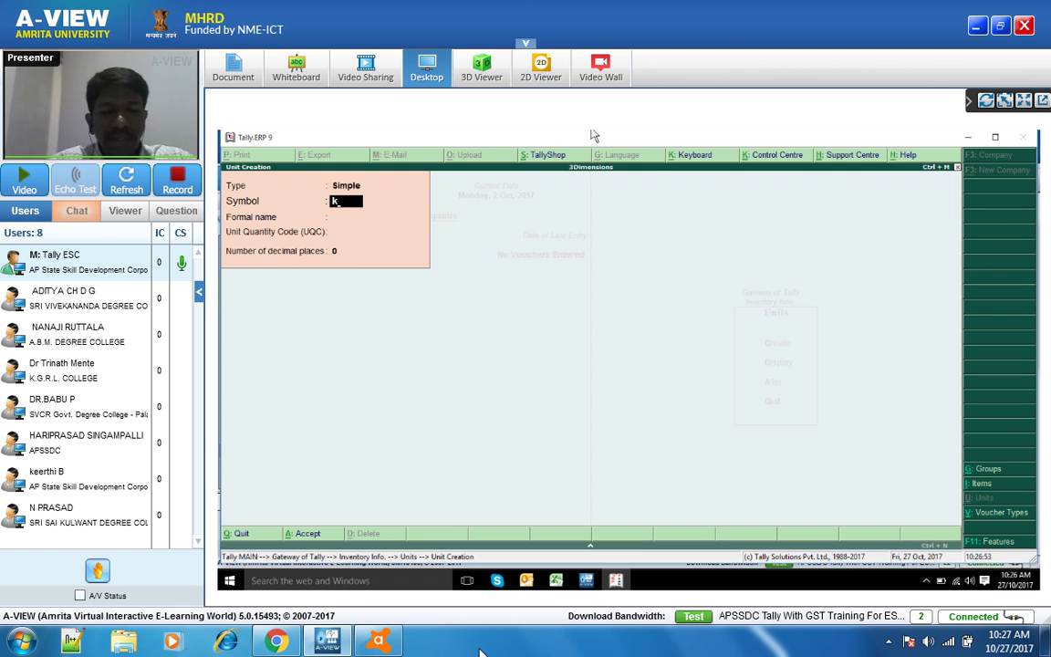
type("gs")
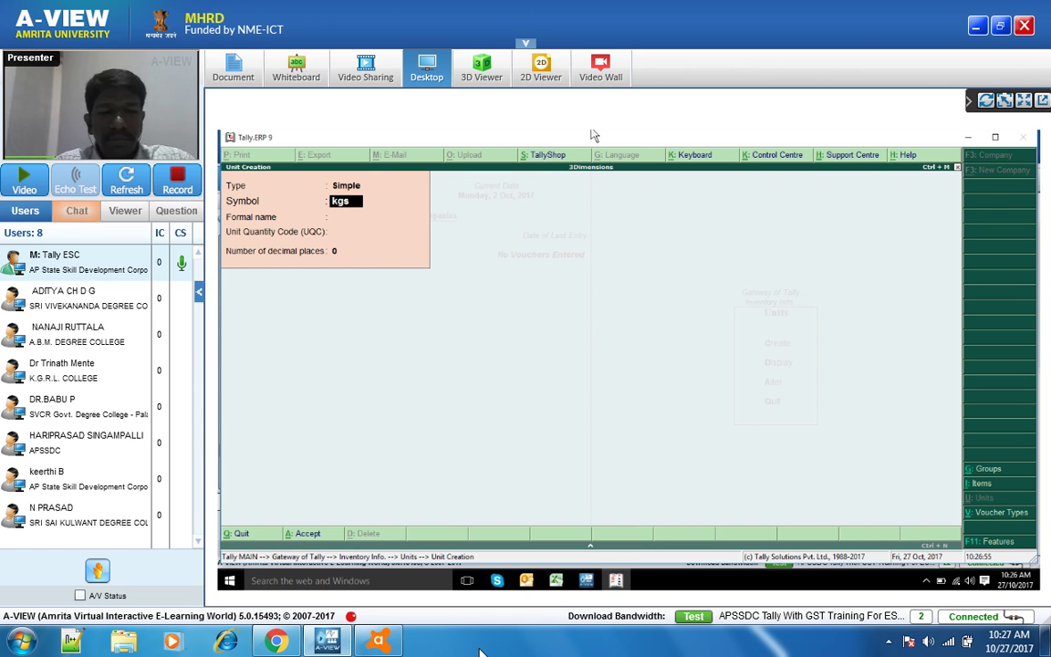
key("Return")
type("Ki")
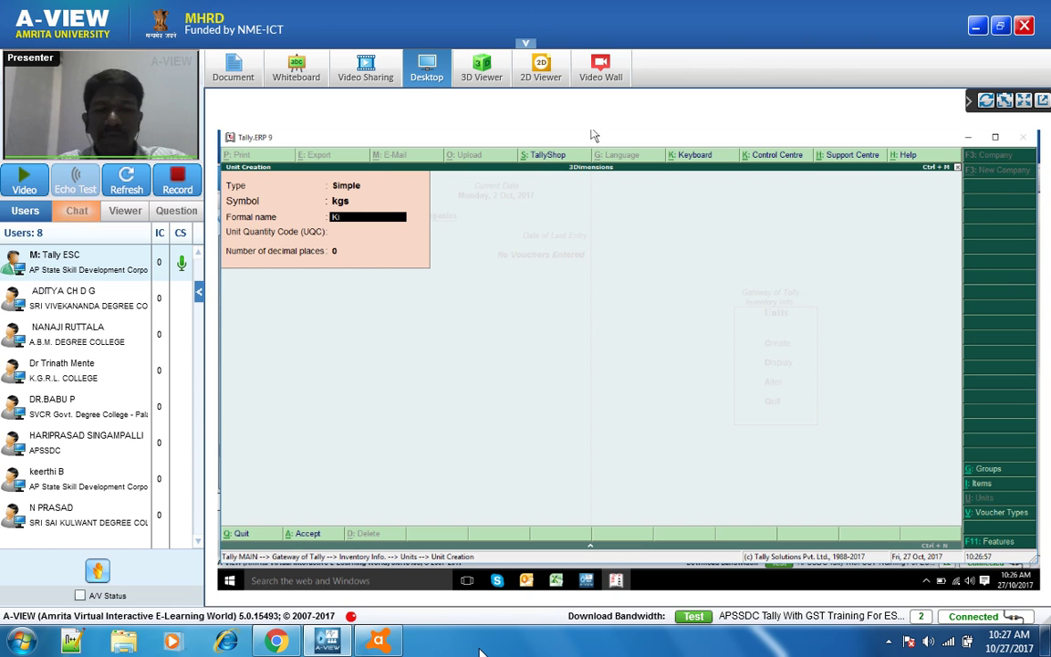
type("lograms")
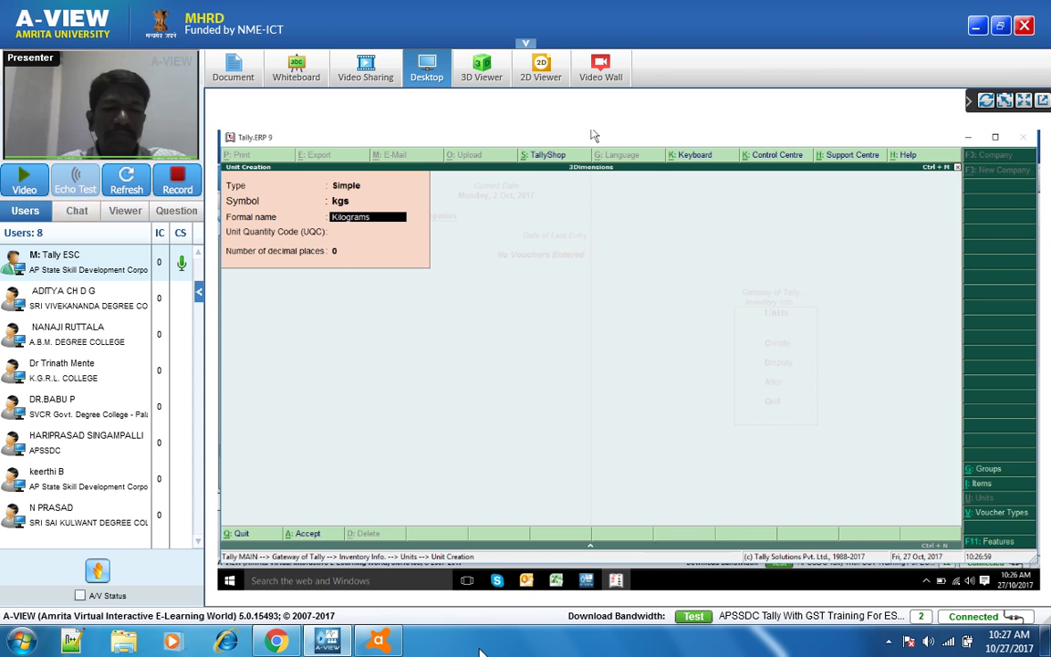
key("Return")
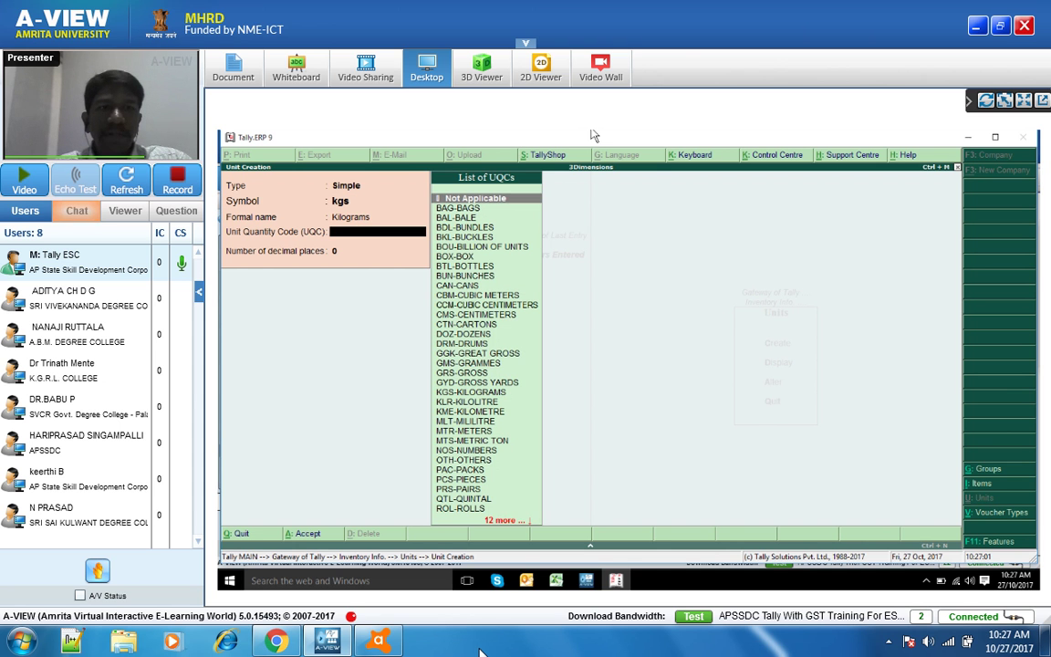
type("k")
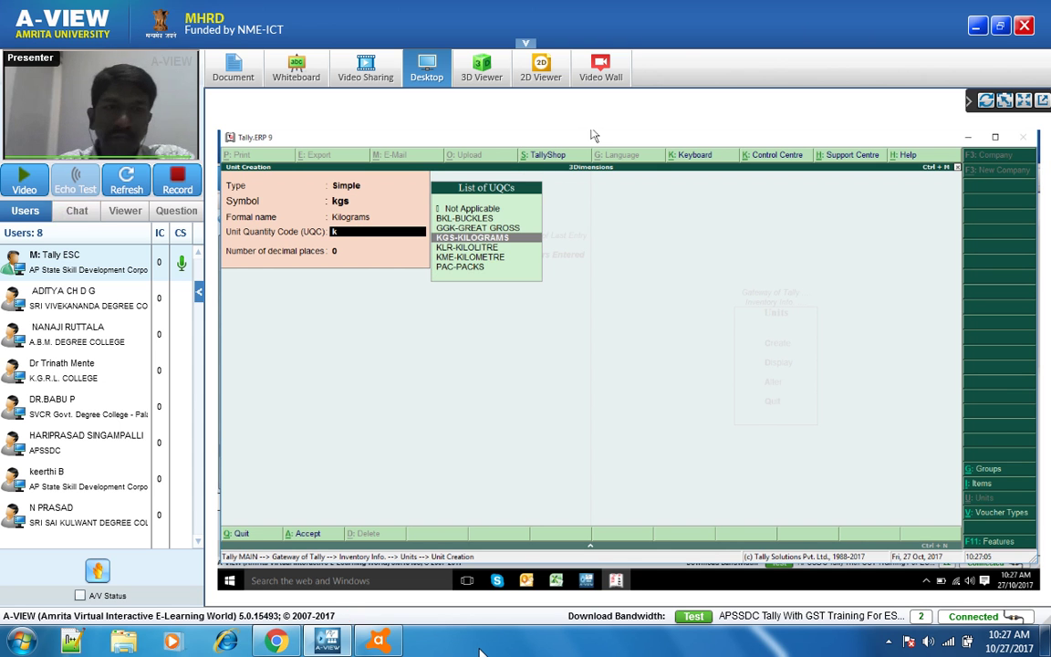
key("Return")
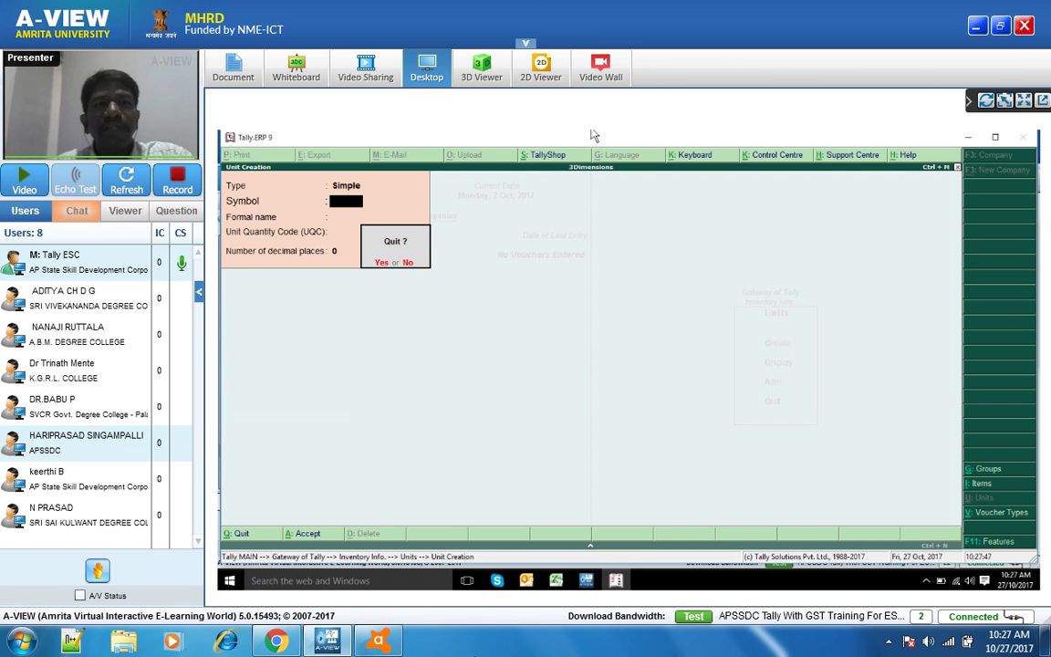
- Confirm quitting Unit Creation with Yes and bring the Tally window back to the front
key("y")
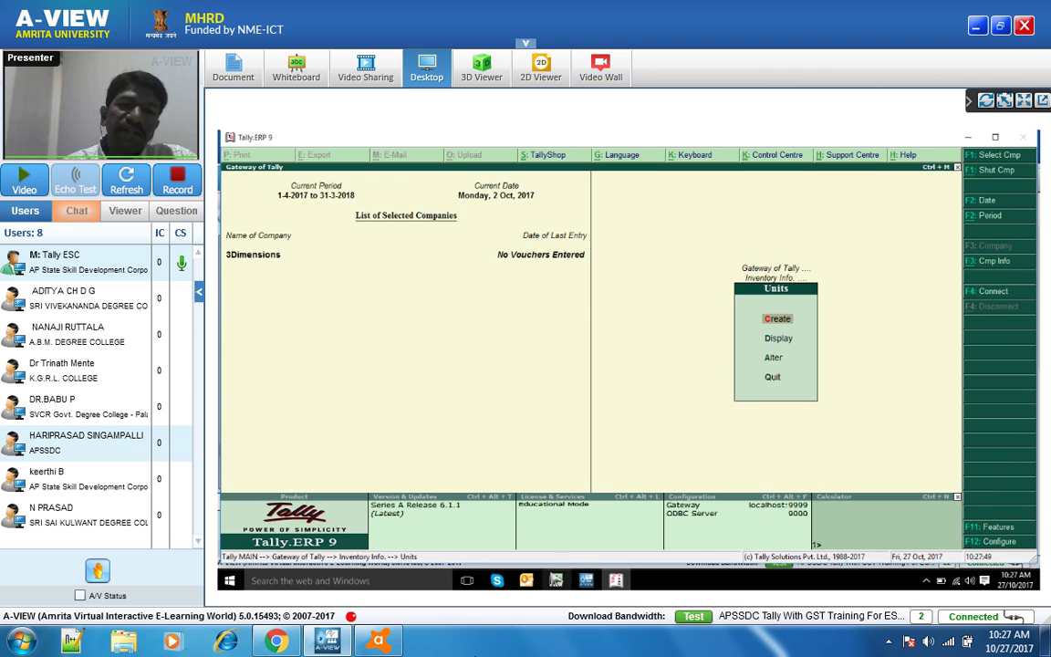
mouse_move(580, 583)
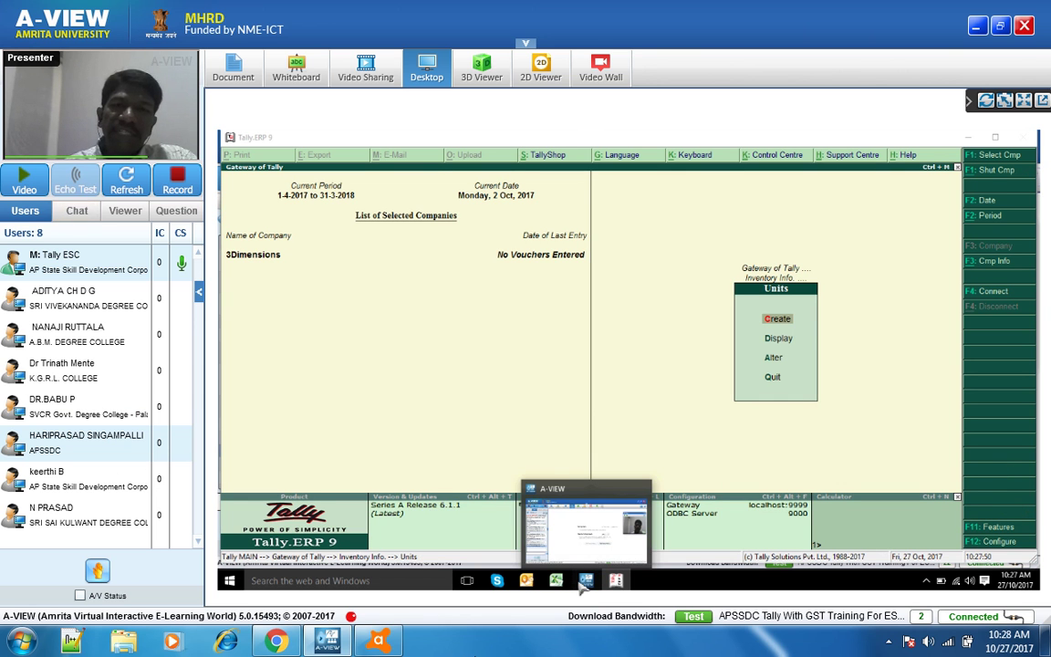
left_click(585, 584)
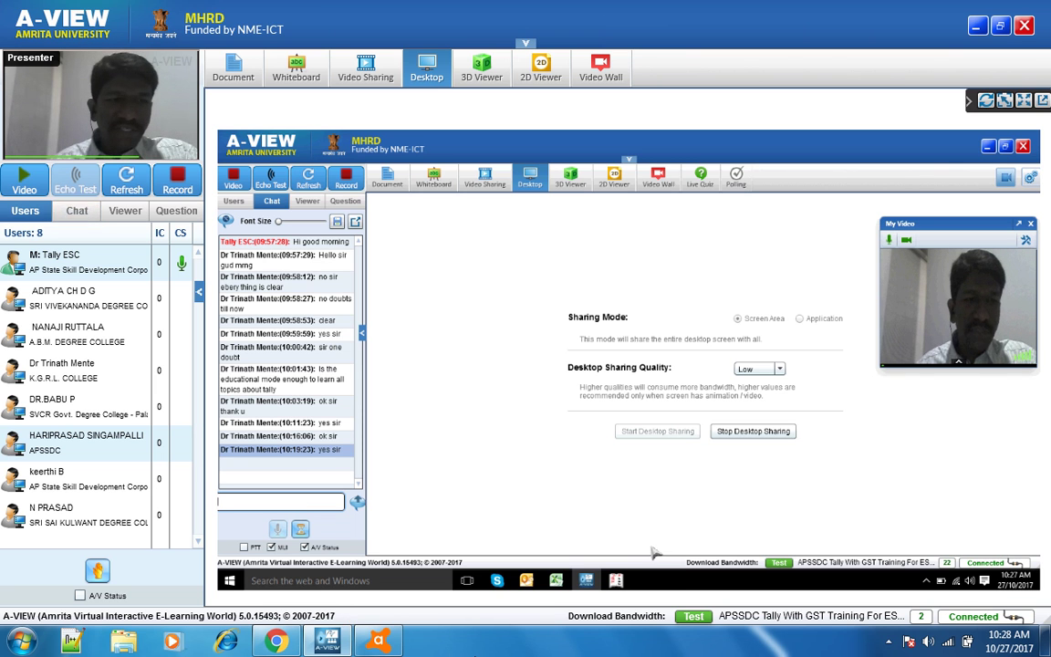
mouse_move(621, 584)
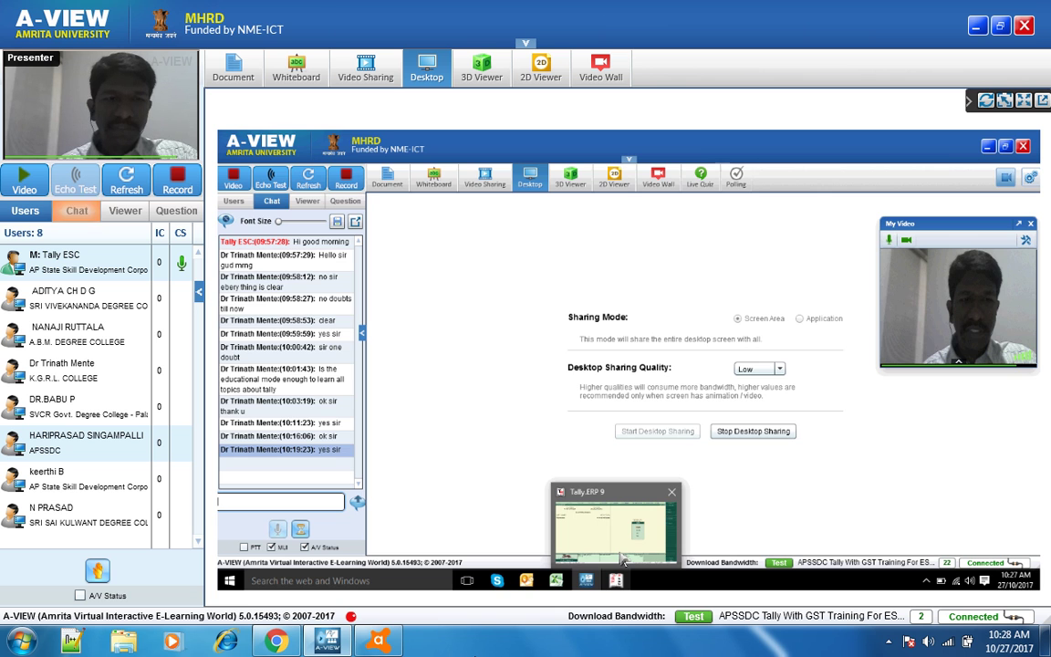
left_click(616, 584)
left_click(617, 583)
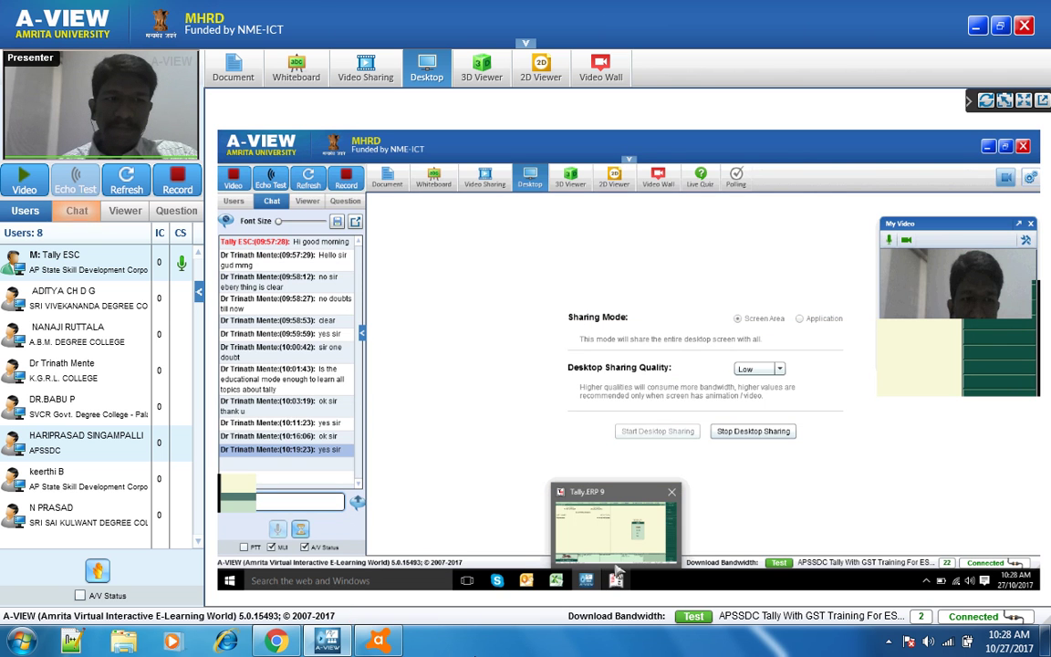
left_click(616, 575)
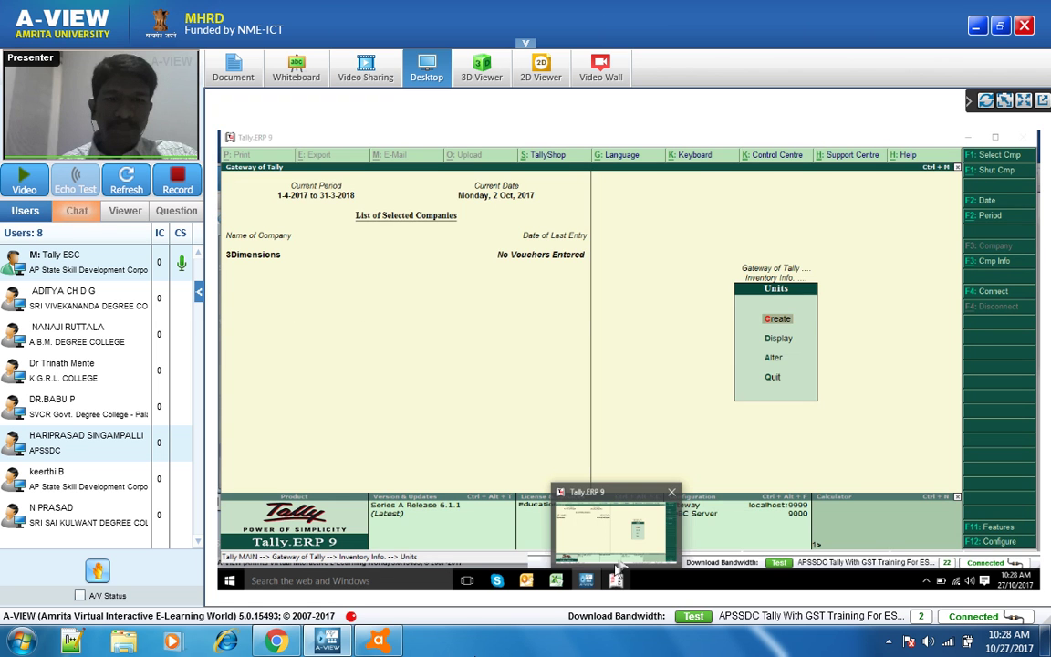
left_click(617, 569)
mouse_move(616, 582)
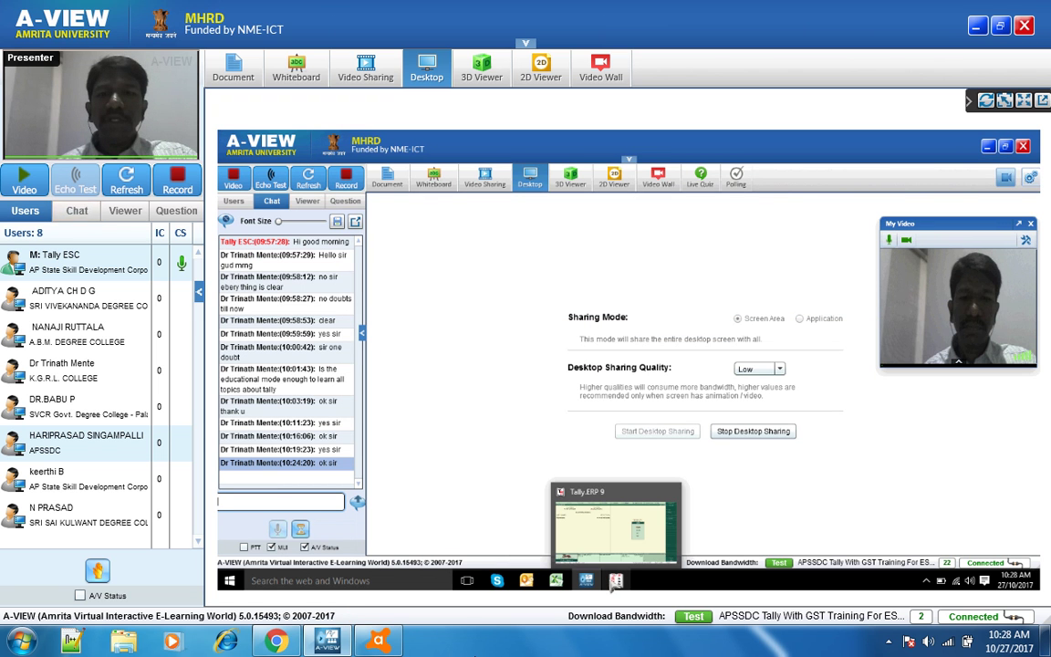
left_click(617, 582)
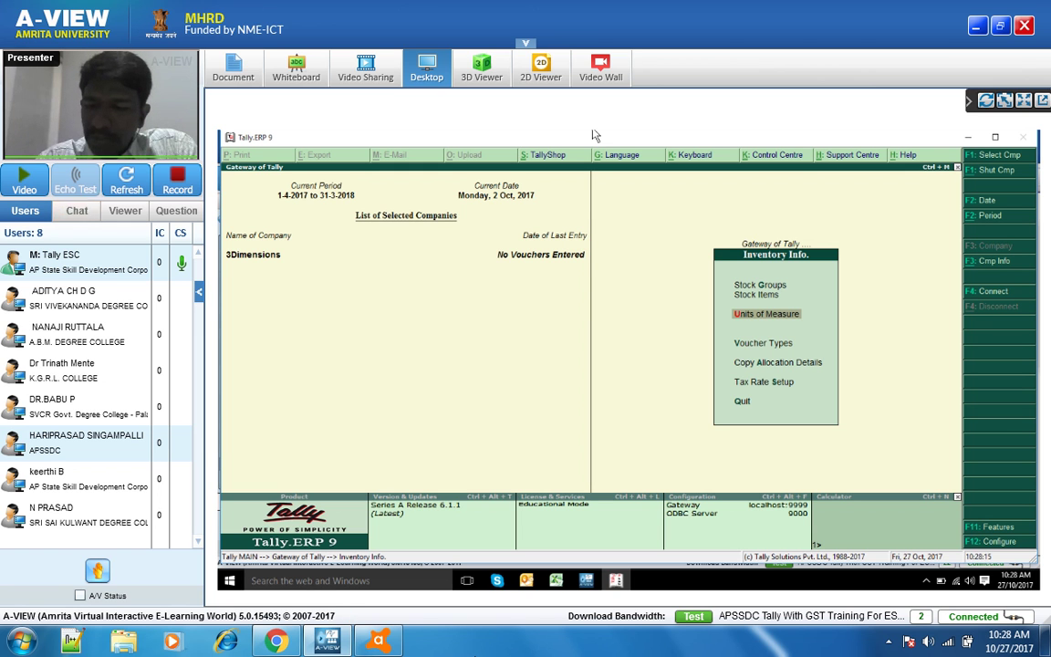
- Start a single stock item named Vivo V5 from Inventory Info's Stock Items
key("Up")
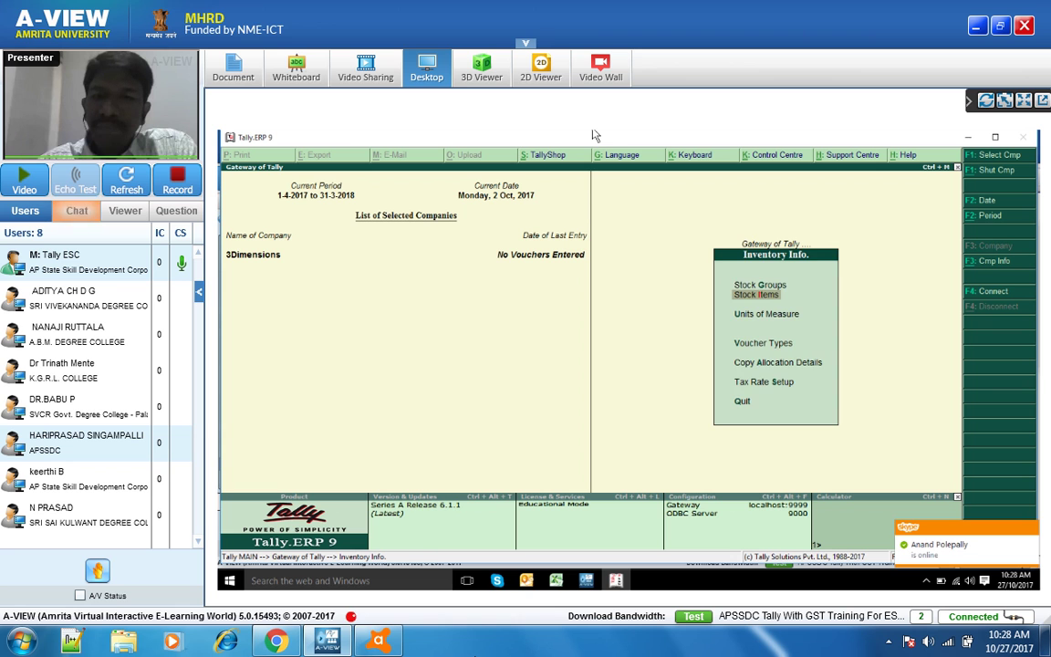
key("Return")
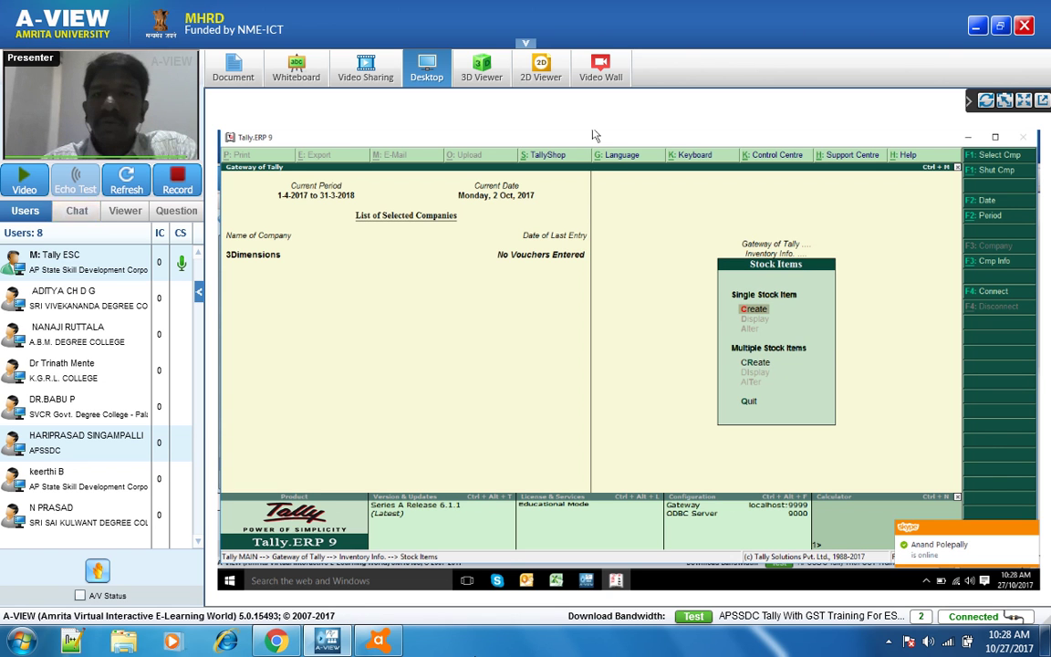
key("Return")
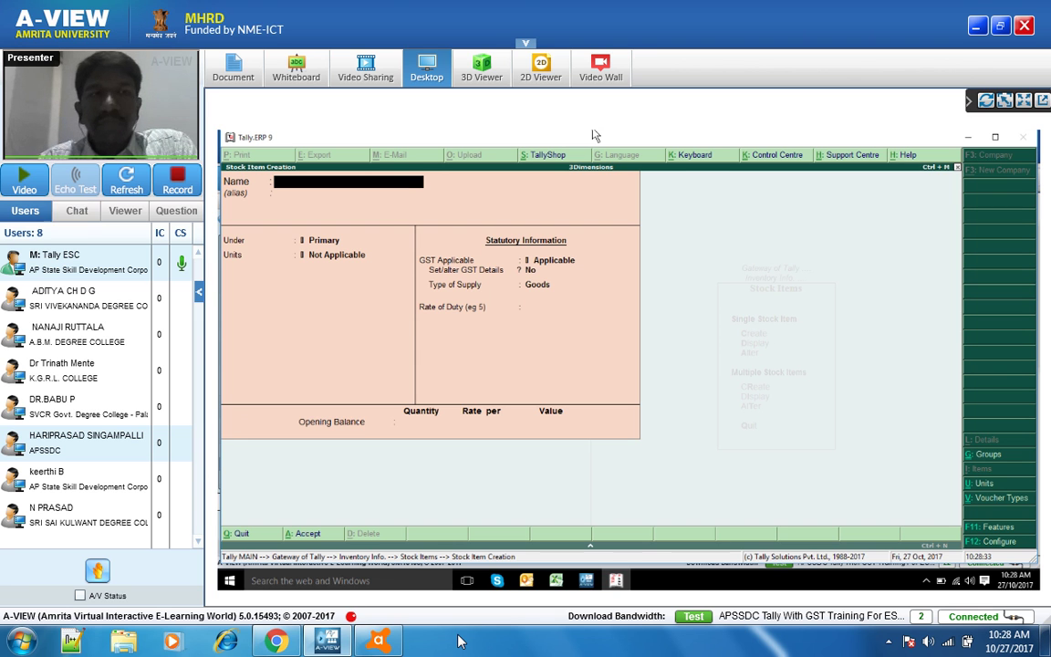
type("Vivo")
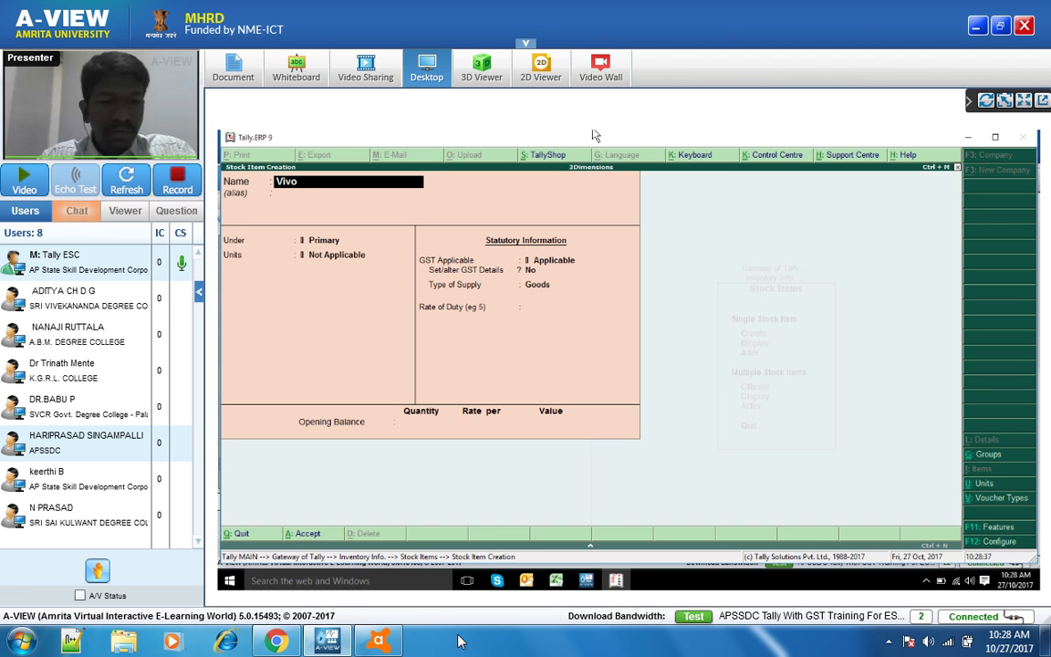
type(" V5")
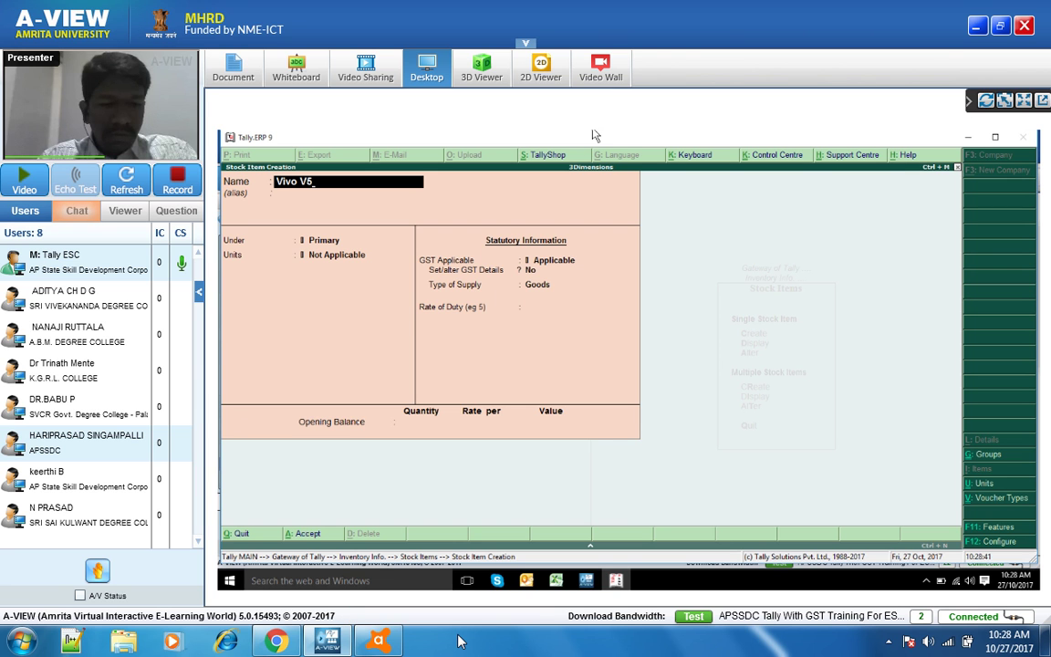
key("Return")
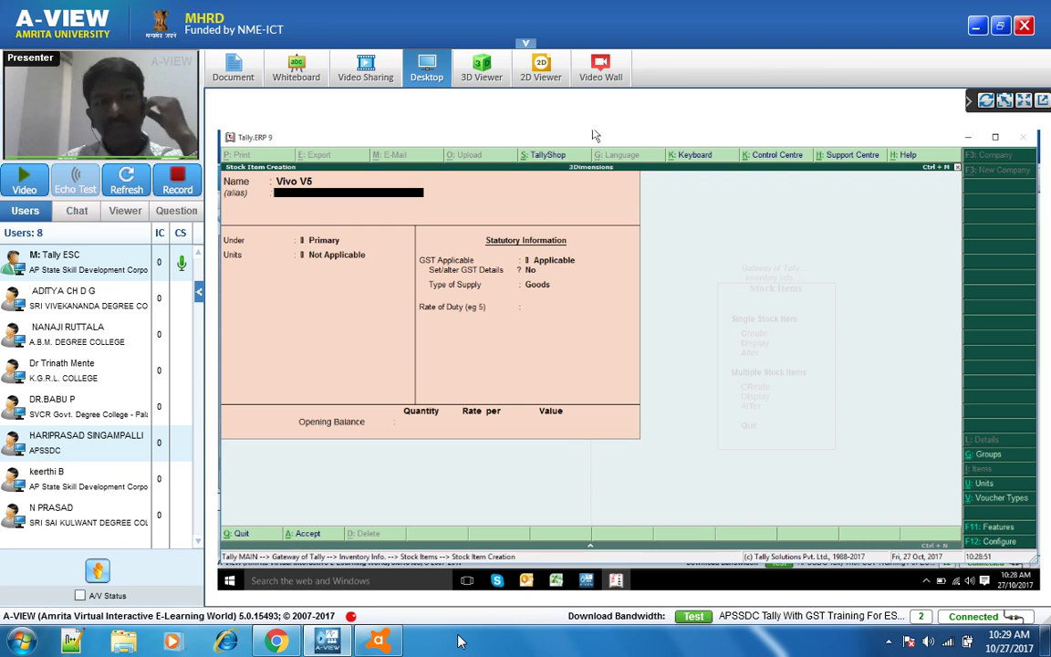
- Put Vivo V5 under the VIVO group after briefly trying MOBILE, and bring up Stock Item Configuration
key("Return")
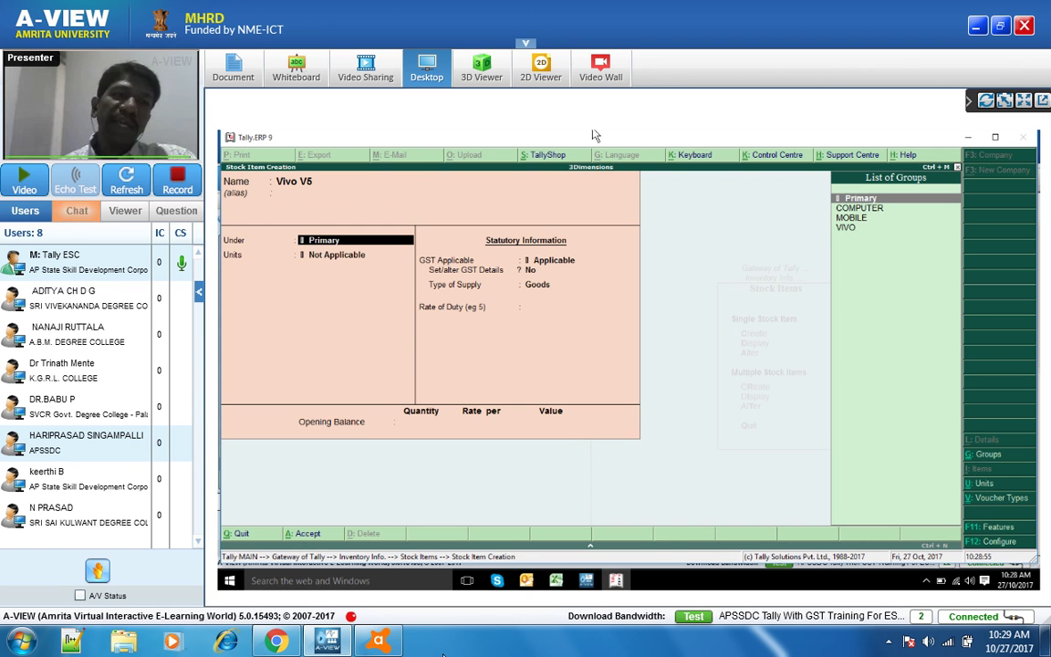
key("Down")
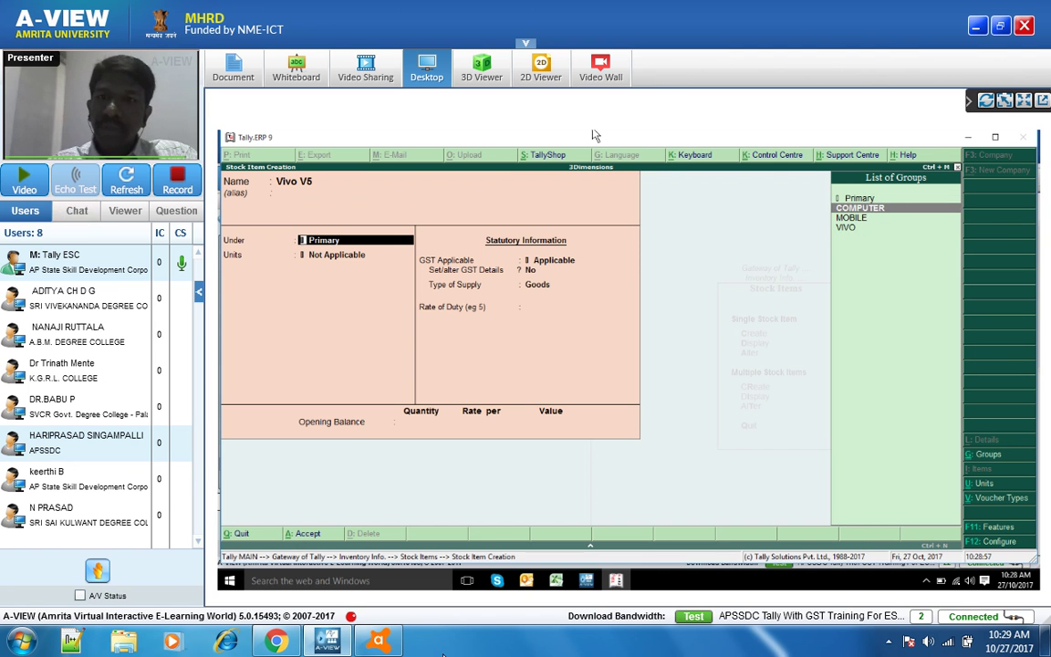
key("Down")
key("Down")
key("Return")
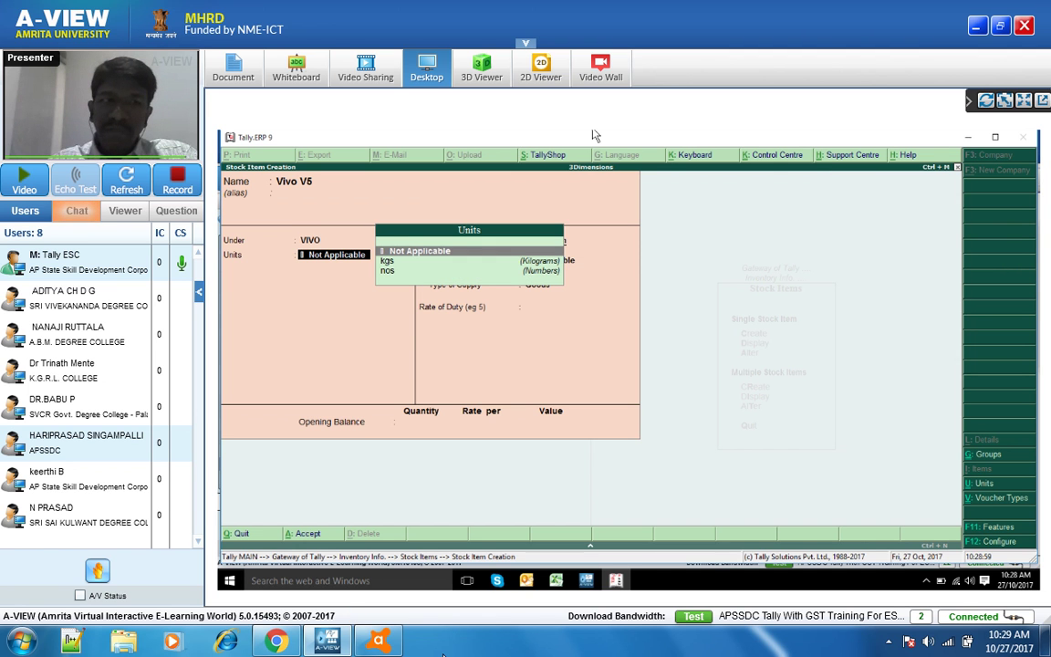
key("BackSpace")
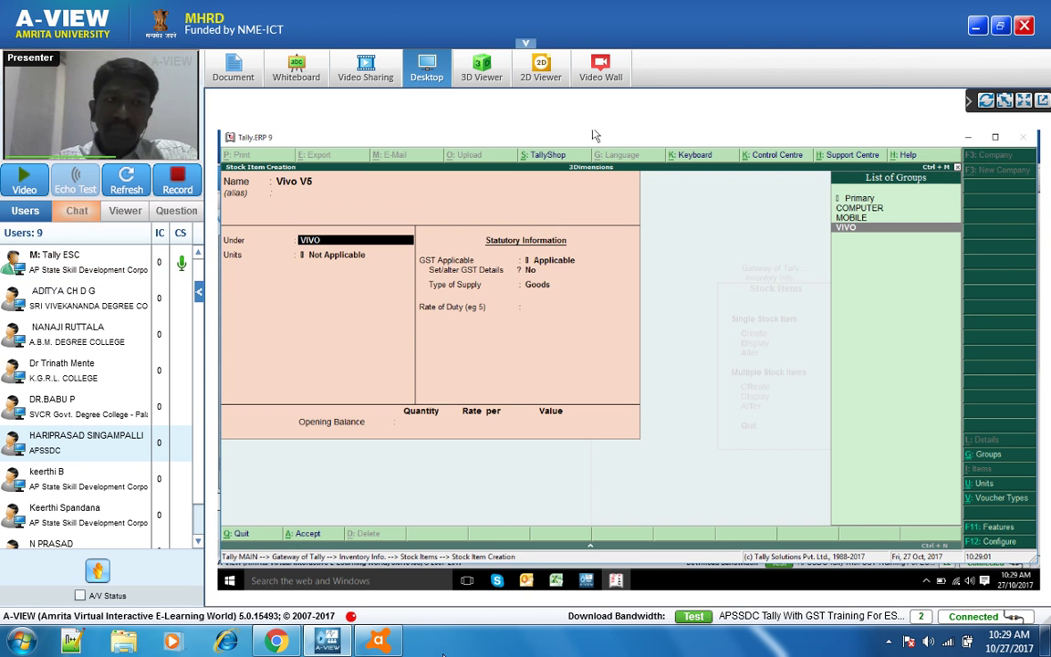
key("Up")
key("Return")
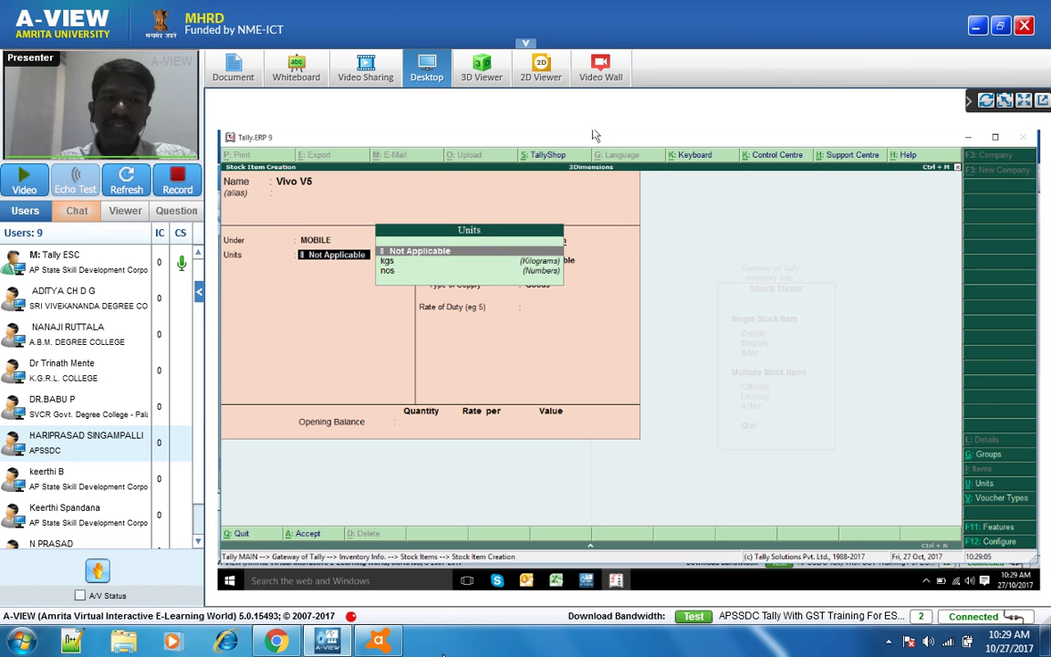
key("BackSpace")
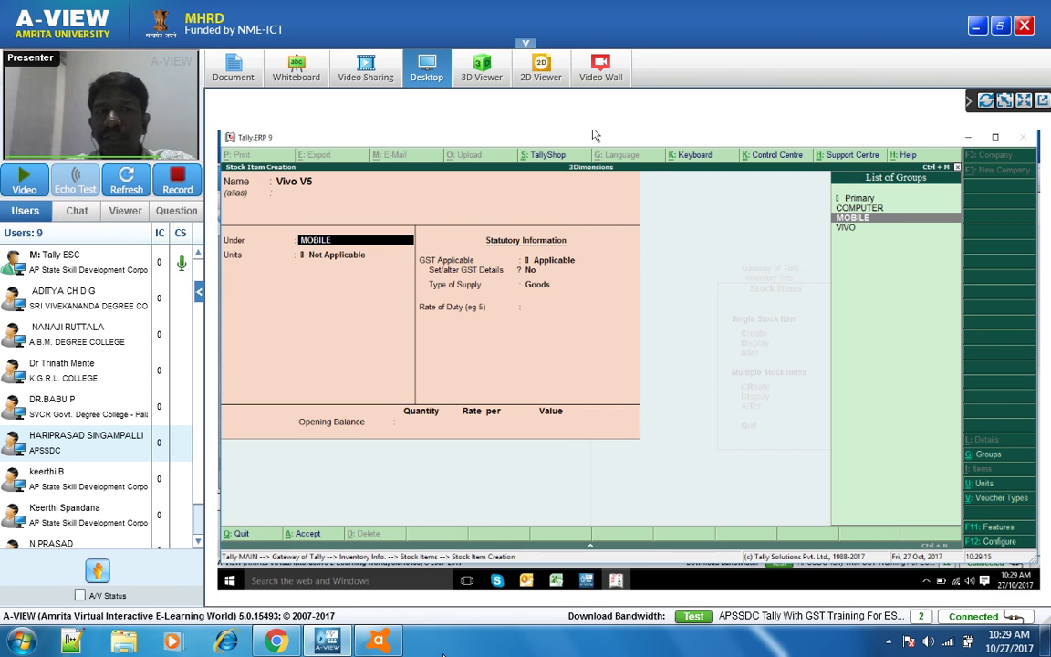
key("Down")
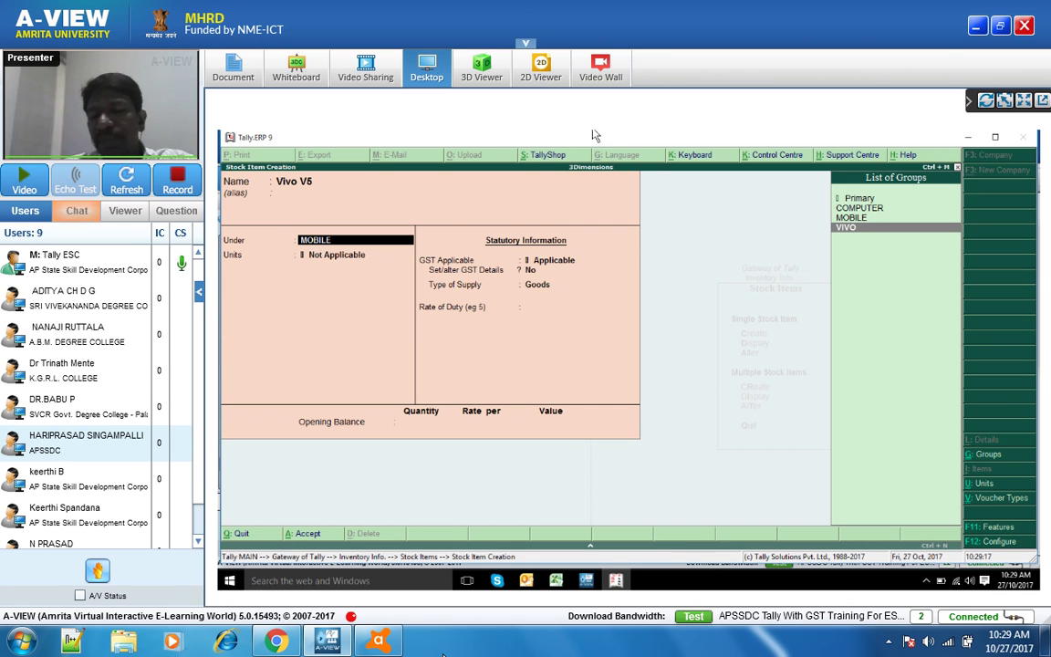
key("Return")
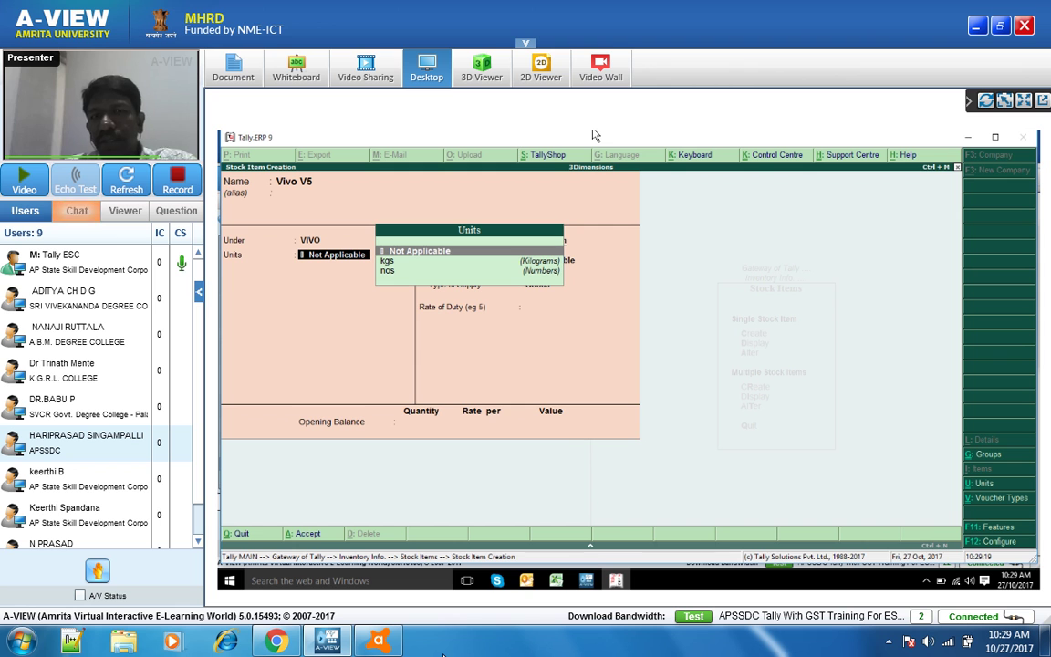
key("F12")
key("Return")
key("Return")
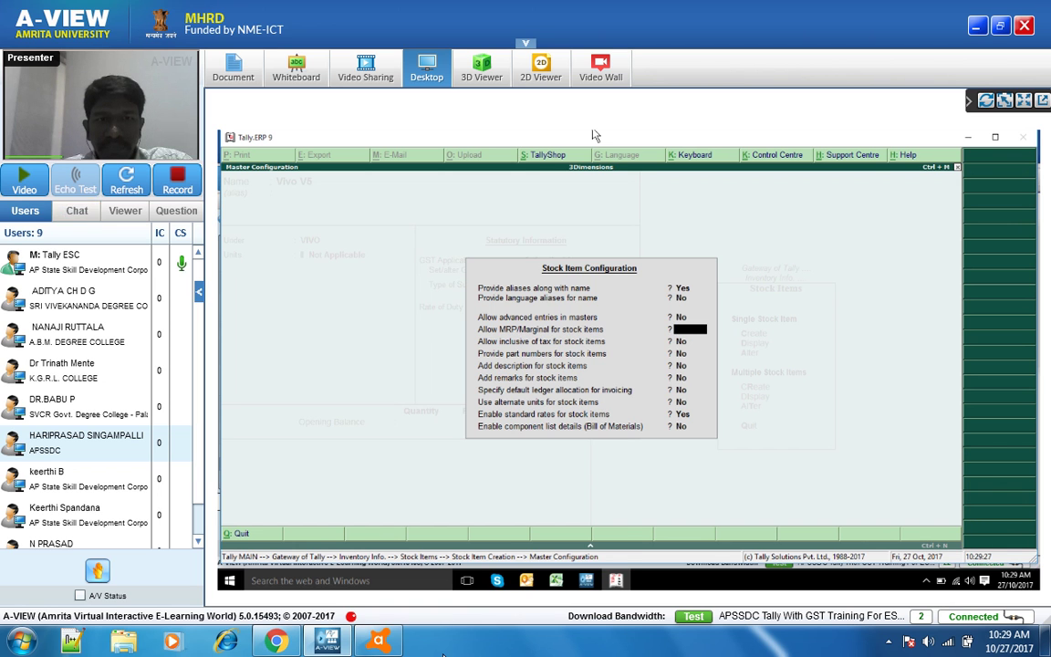
- Keep VIVO as Vivo V5's group and set its unit of measure to nos
key("Escape")
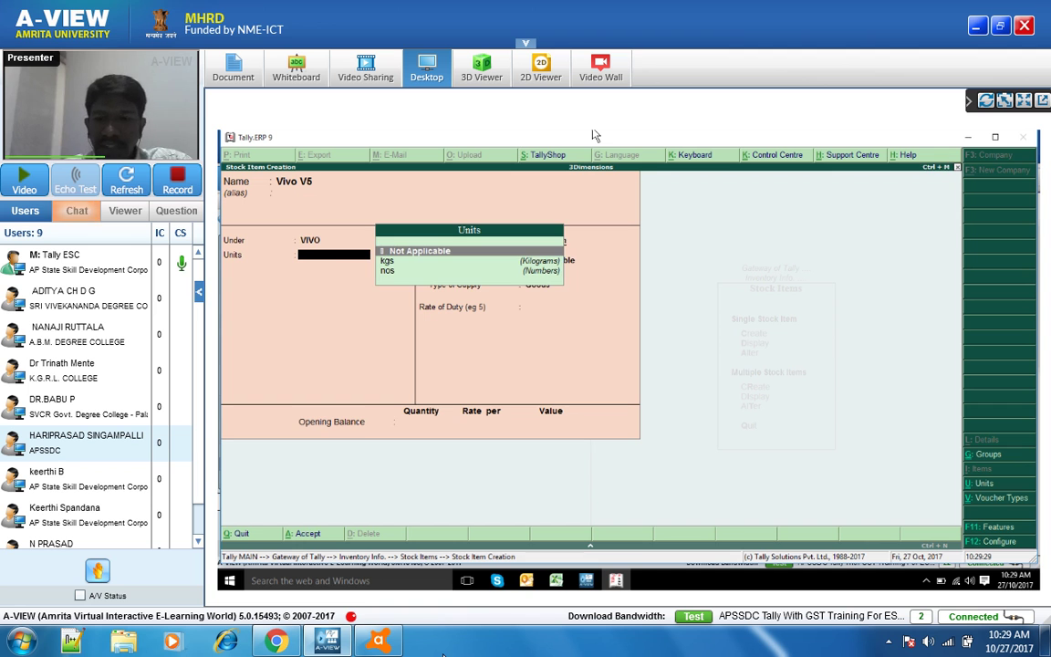
key("BackSpace")
key("Return")
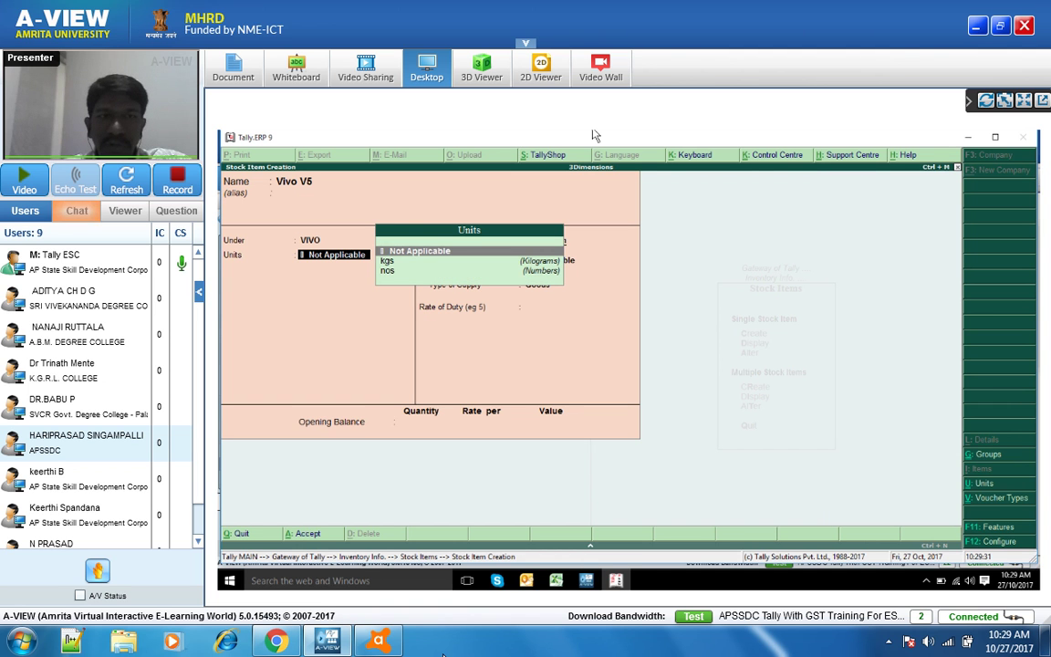
key("Down")
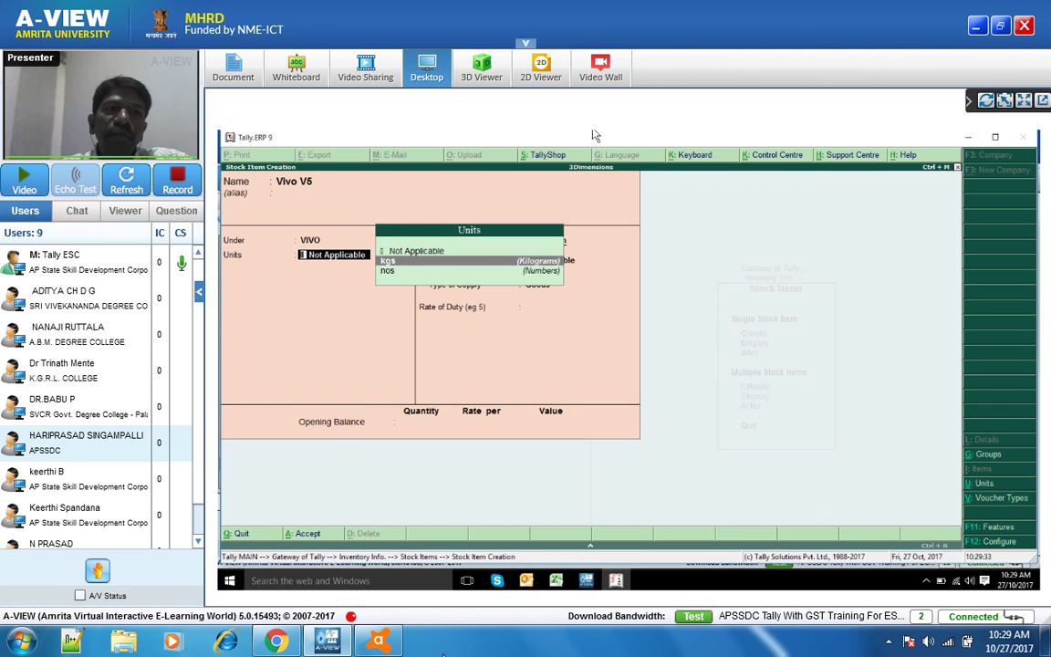
key("BackSpace")
key("BackSpace")
key("Return")
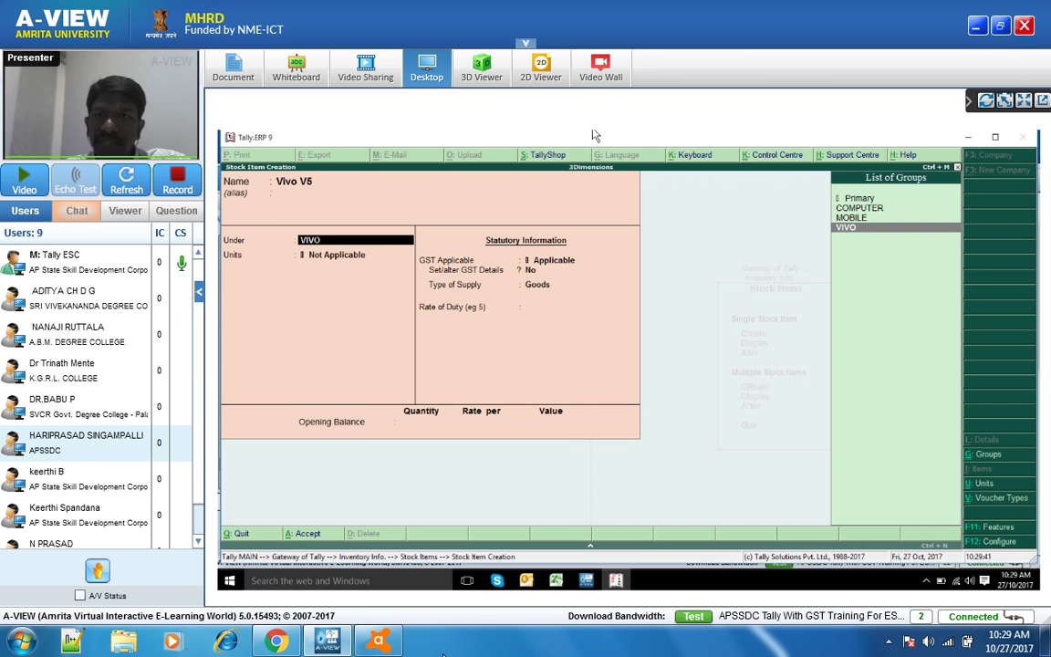
key("Return")
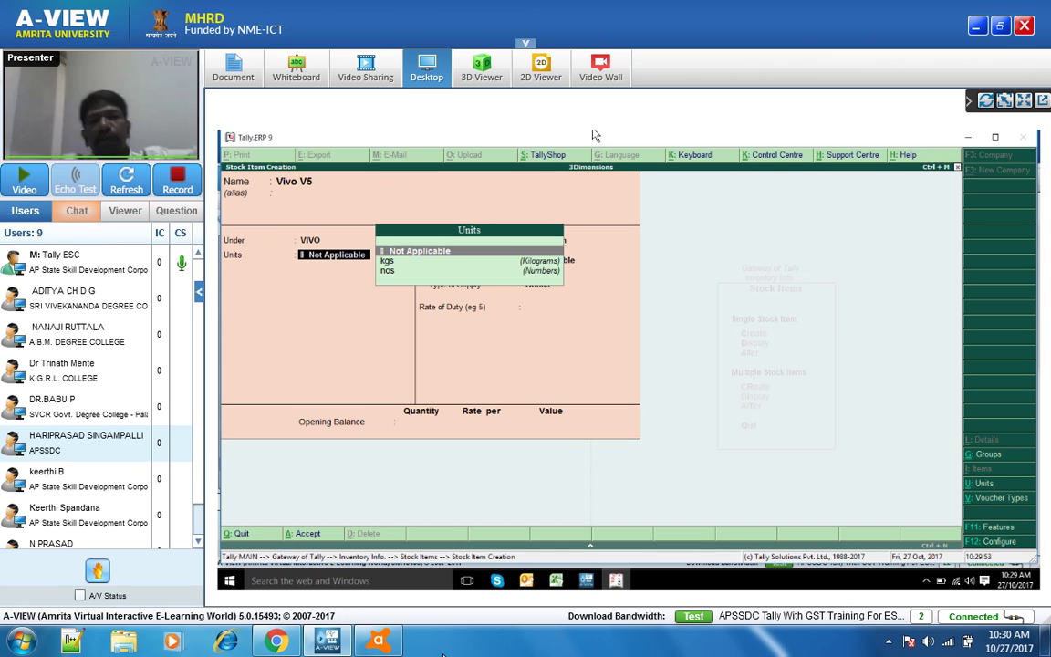
key("Down")
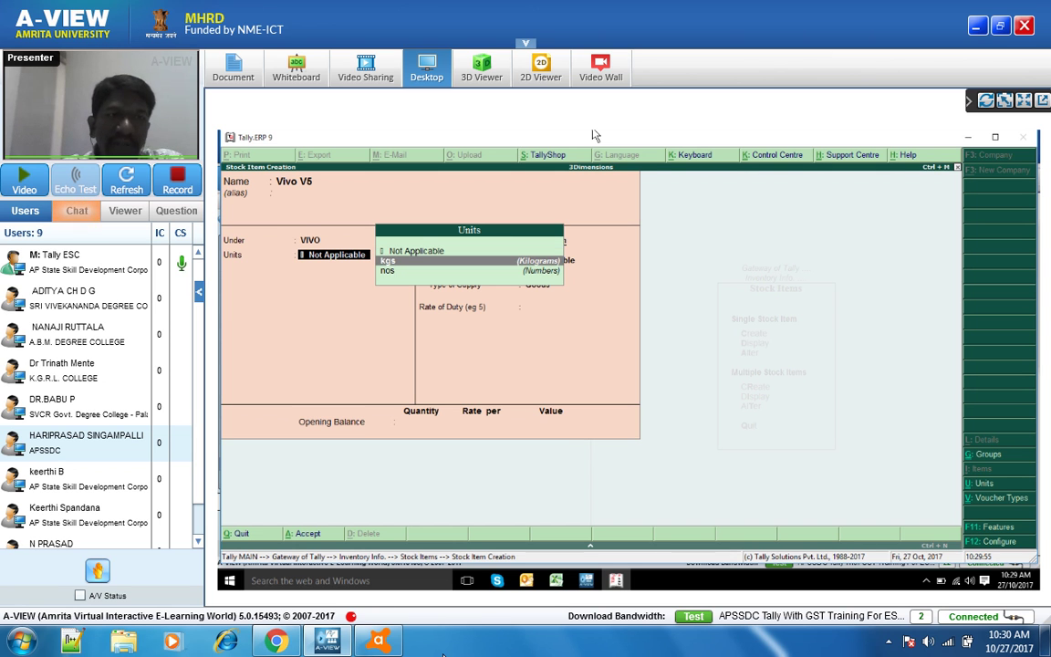
key("Down")
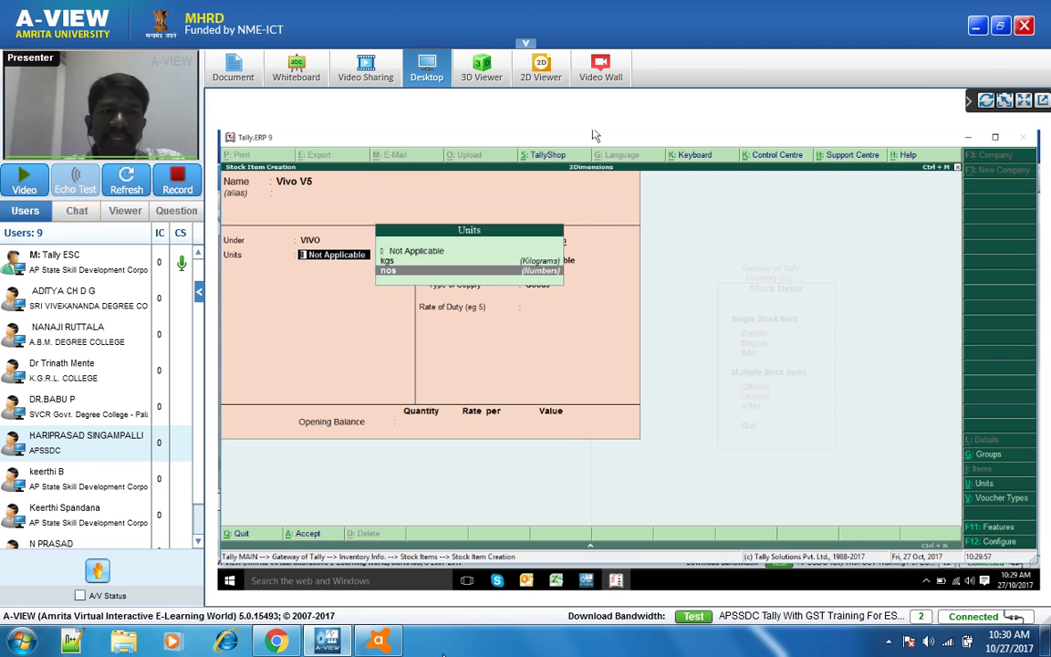
key("Return")
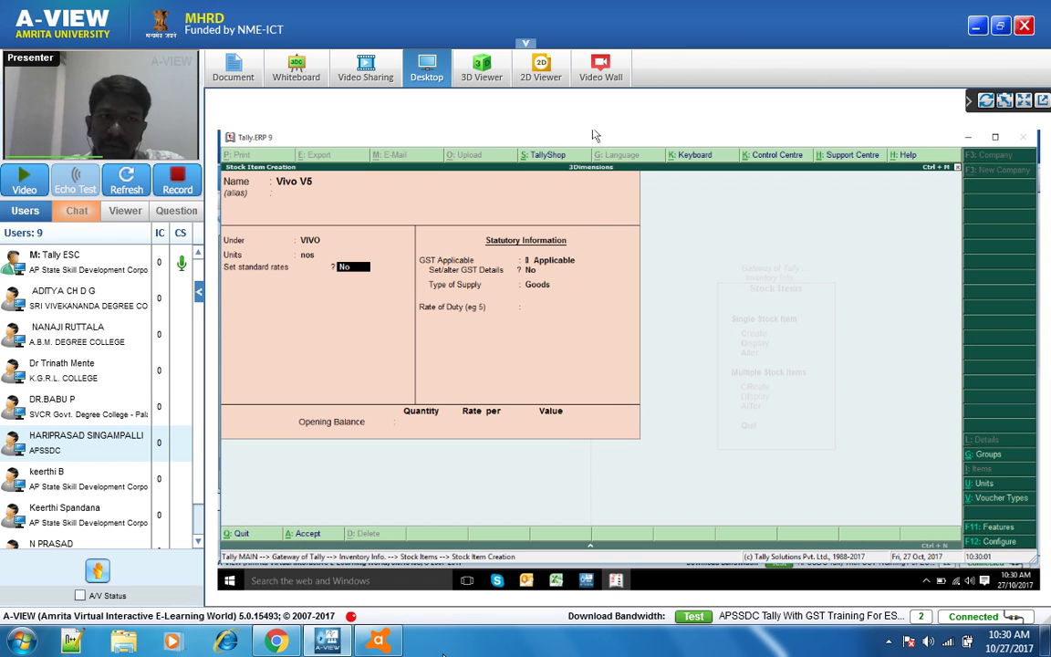
- Set 'Enable standard rates for stock items' to No in the item configuration
key("F12")
key("Return")
key("Return")
key("Return")
key("Return")
key("Return")
key("Return")
key("Return")
key("Return")
key("Return")
key("Return")
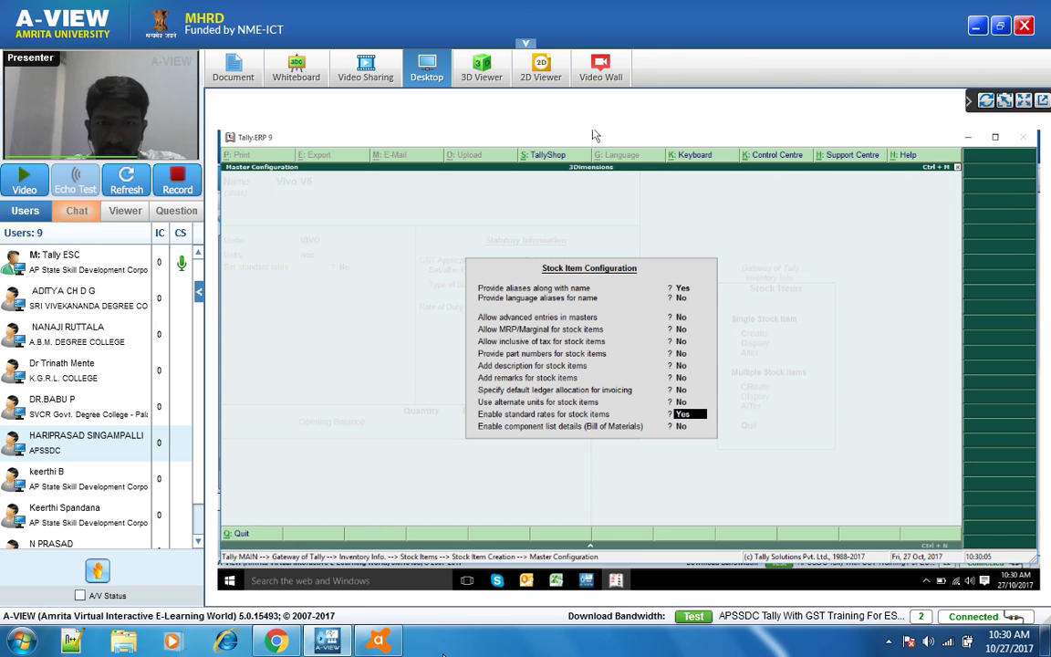
key("n")
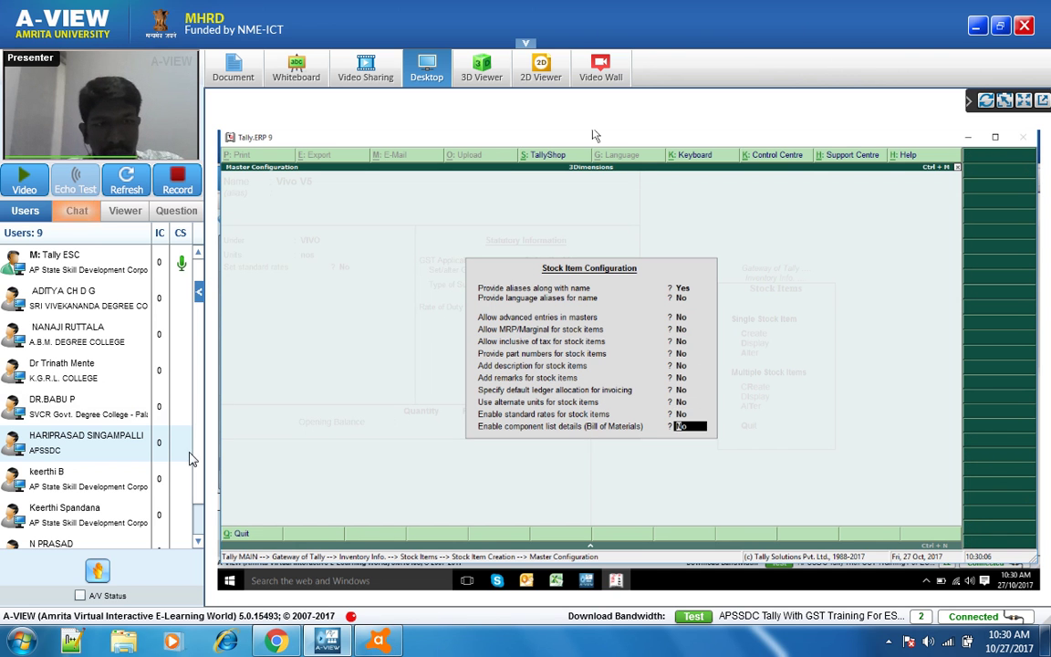
key("Return")
key("Return")
key("Return")
key("Return")
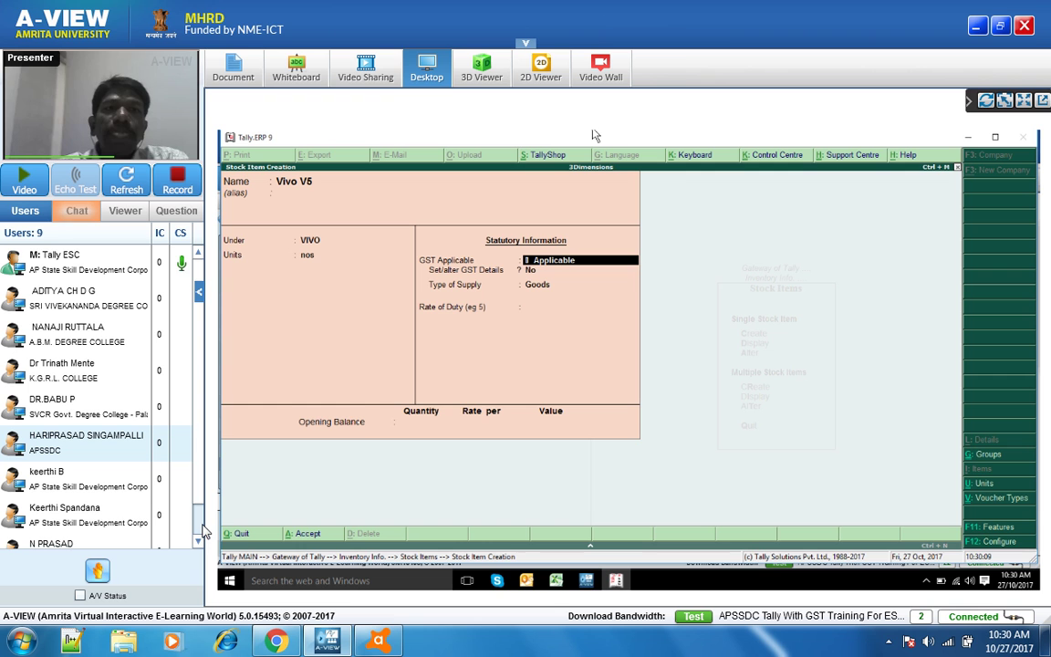
scroll(201, 530, "down", 1)
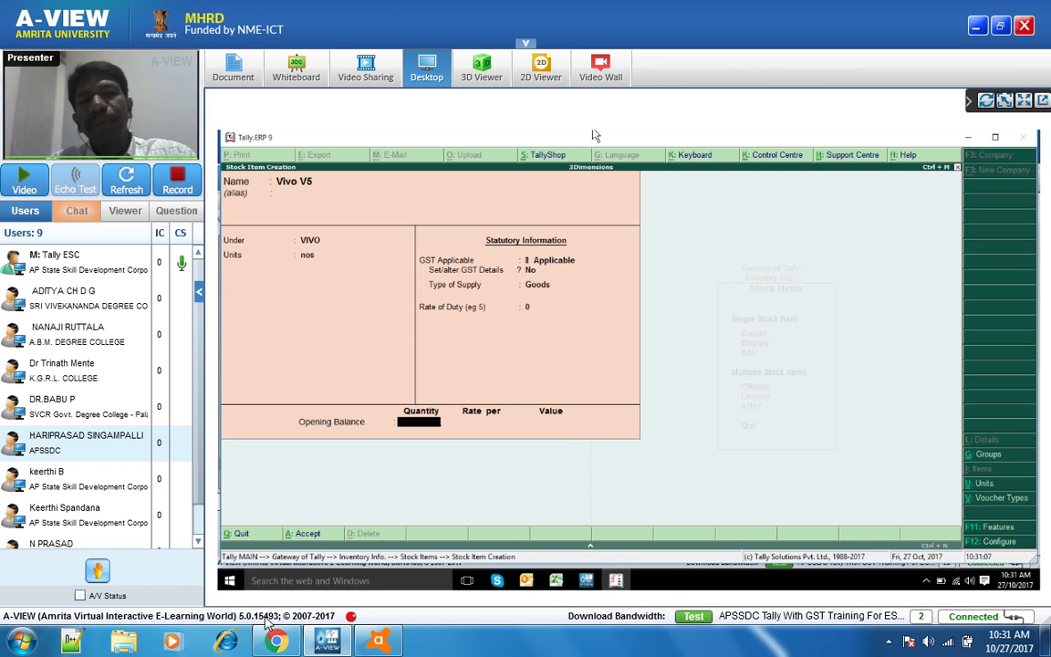
- Give Vivo V5 an opening balance of 10 nos at 15000 per nos and accept the item
type("10")
key("Return")
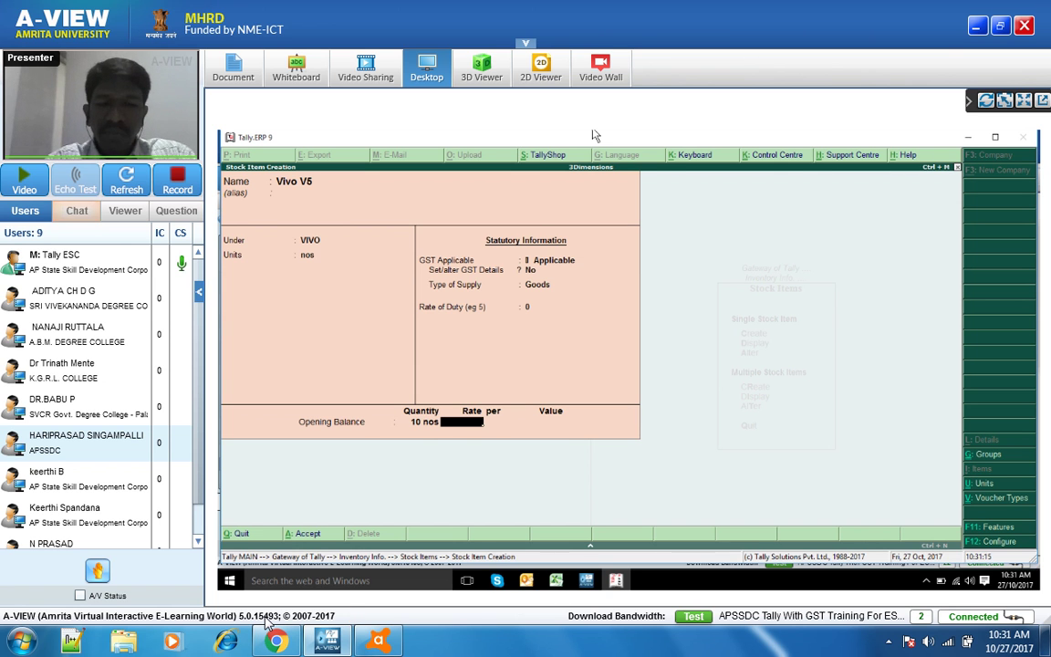
type("15000")
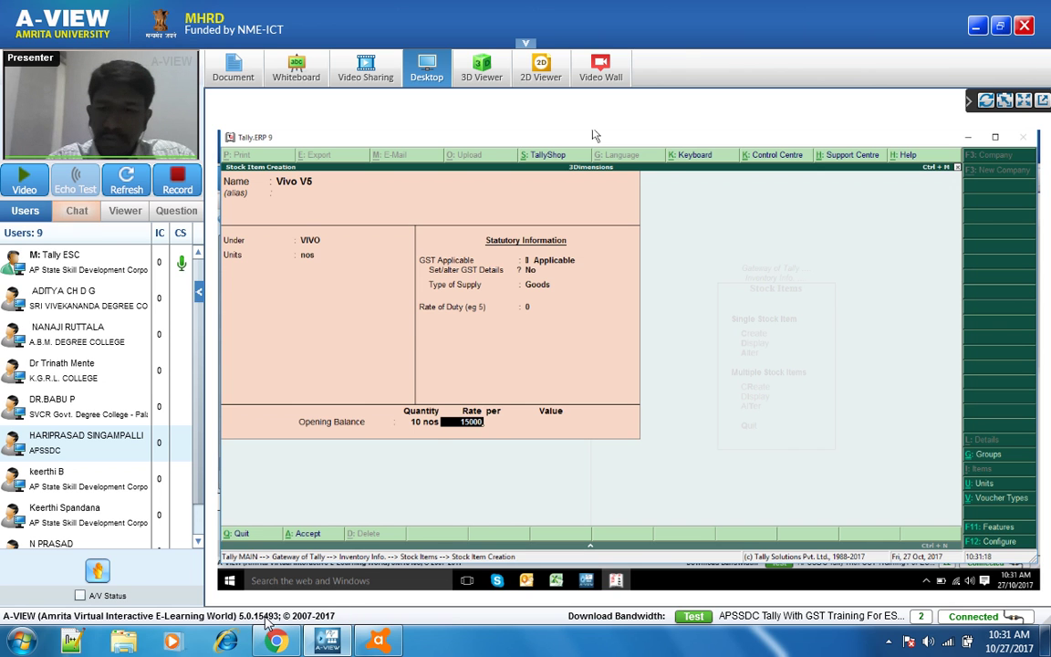
key("Return")
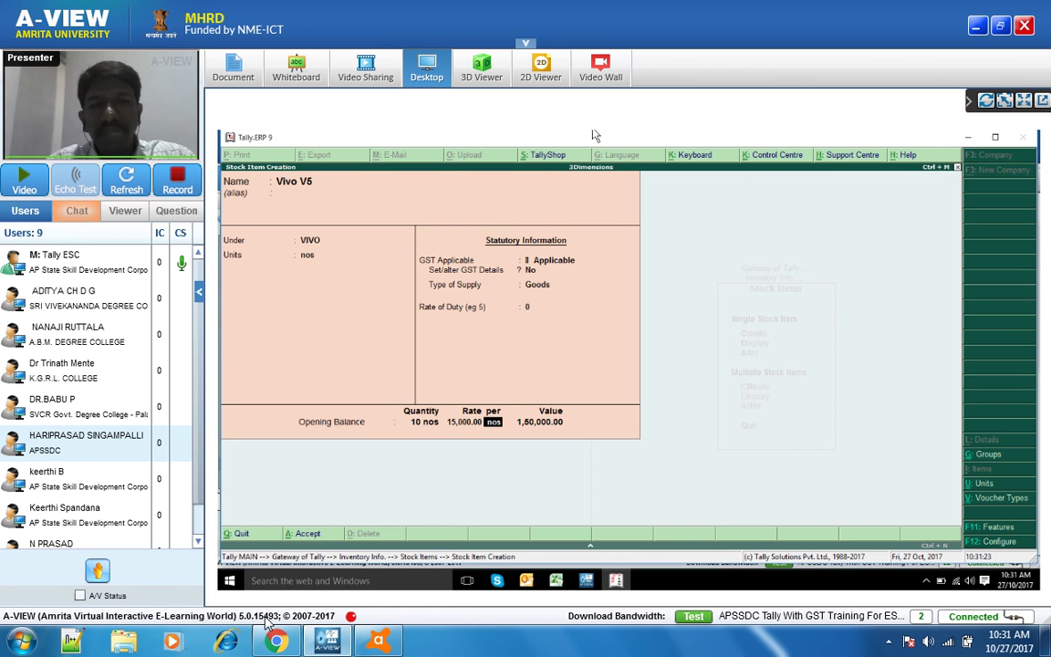
key("Return")
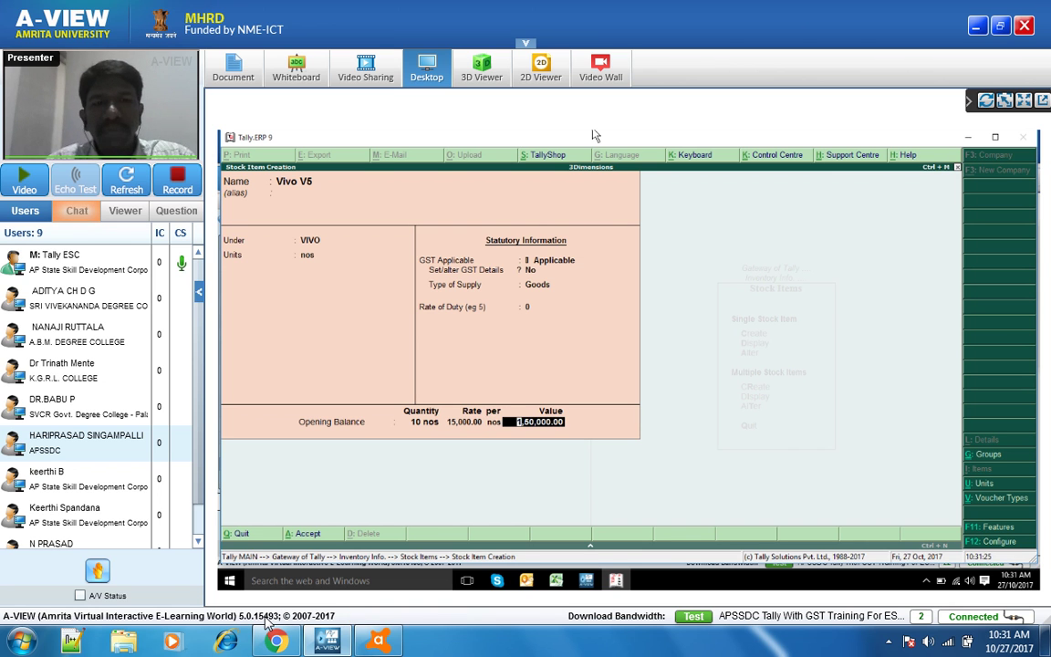
key("Return")
key("Return")
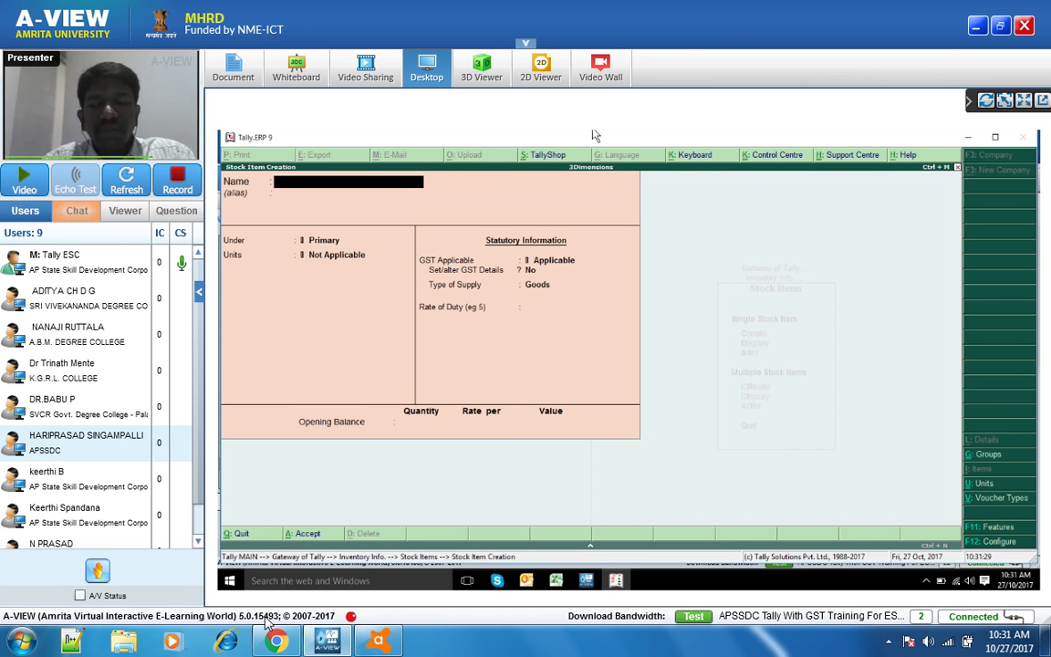
- Name the new stock item Samsung, place it under COMPUTER, and set its unit to nos
type("S")
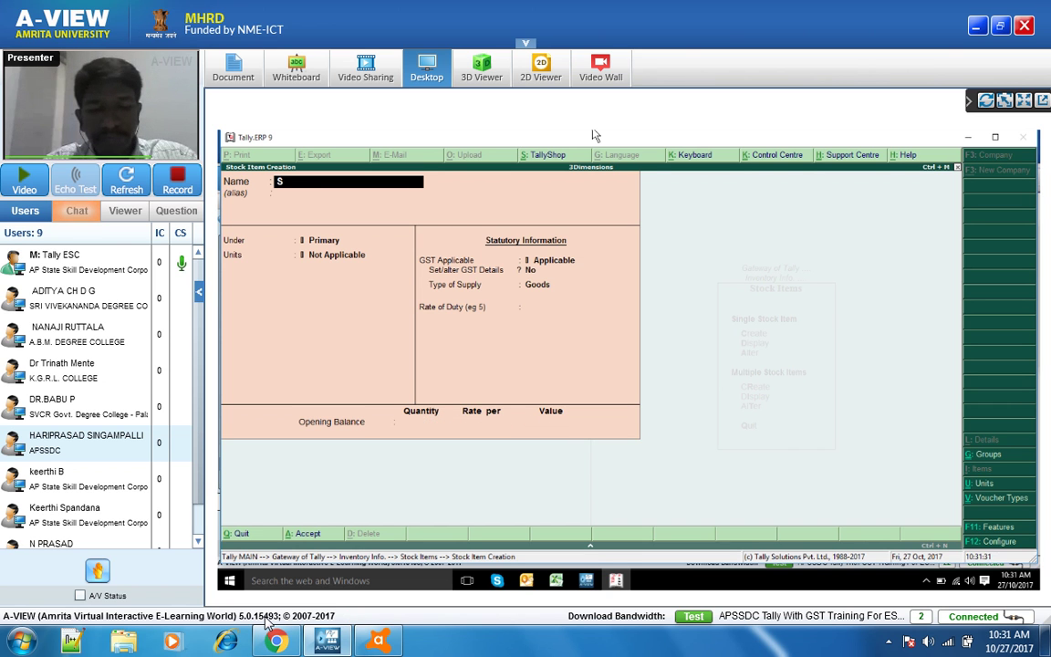
type("amsung")
key("Return")
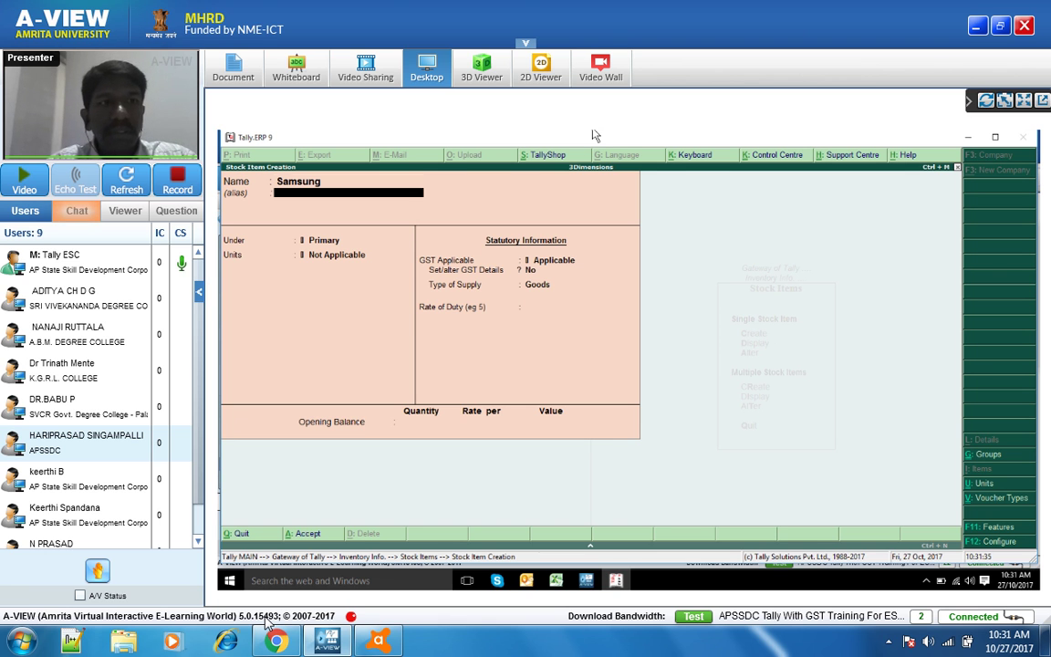
key("Return")
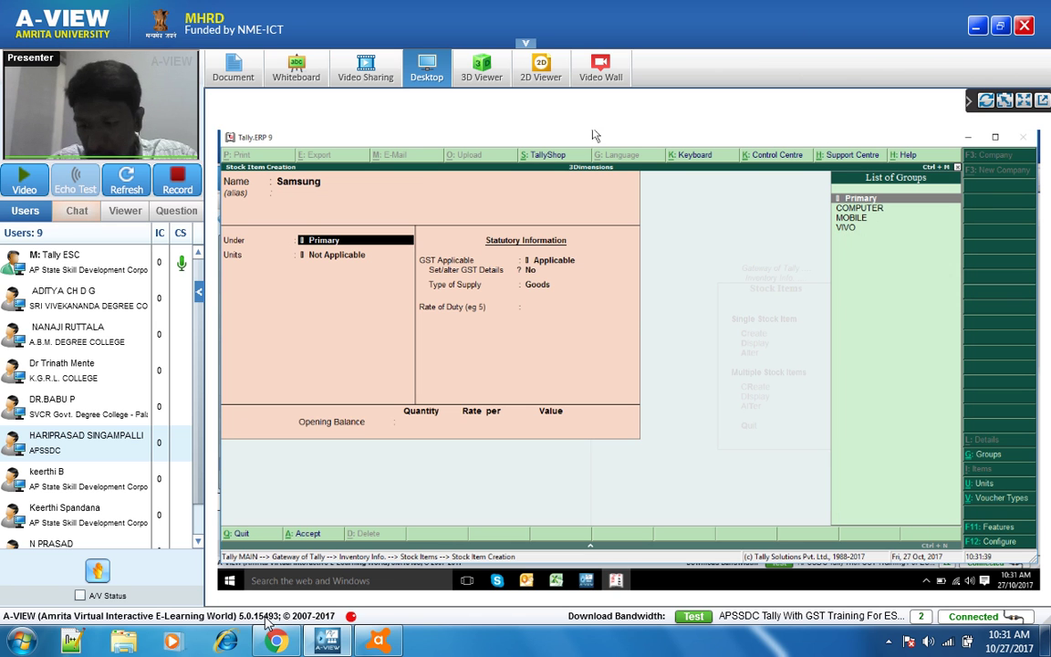
key("Down")
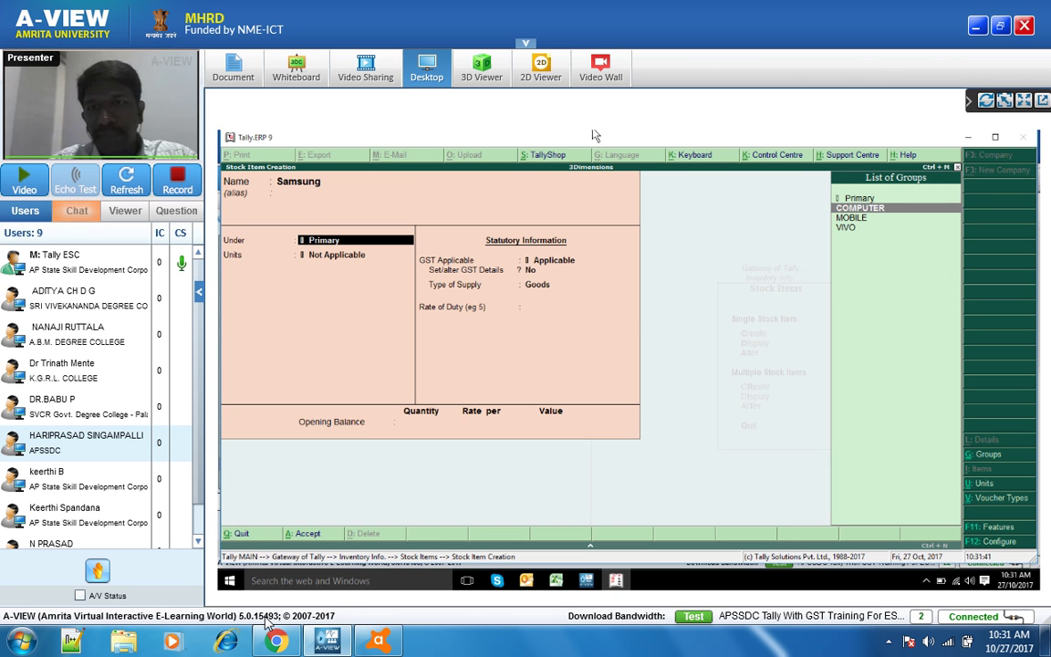
key("Return")
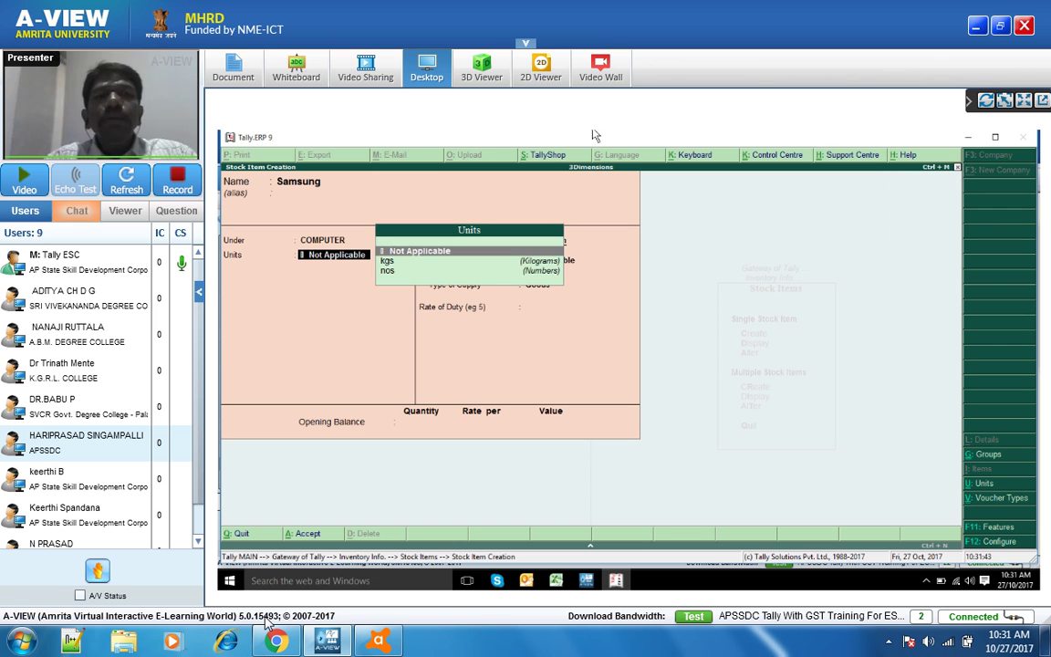
key("Down")
key("Down")
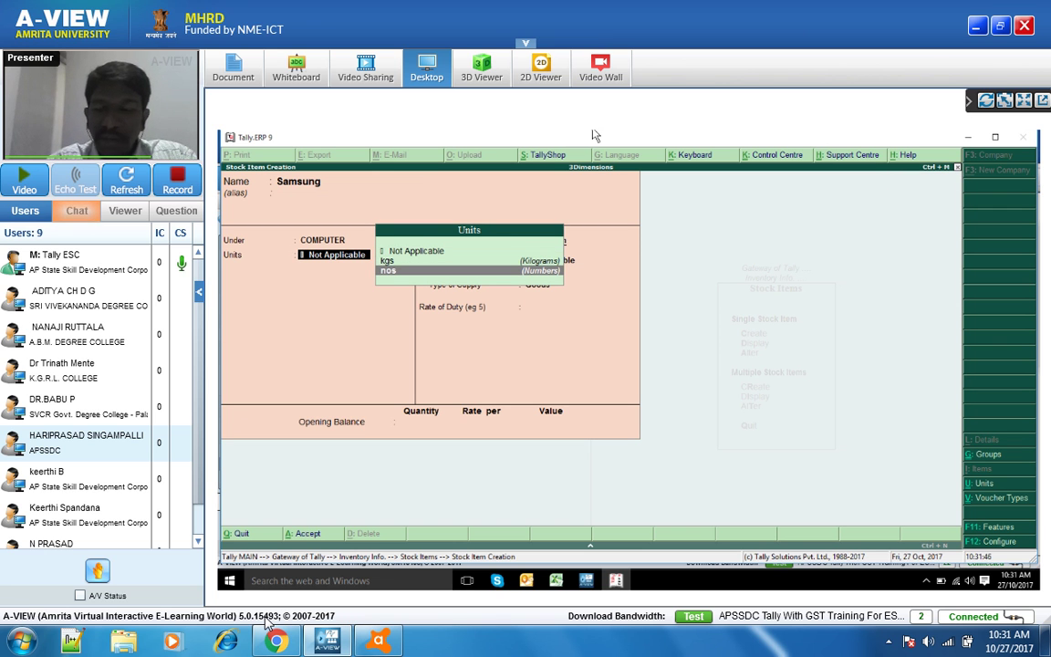
key("Return")
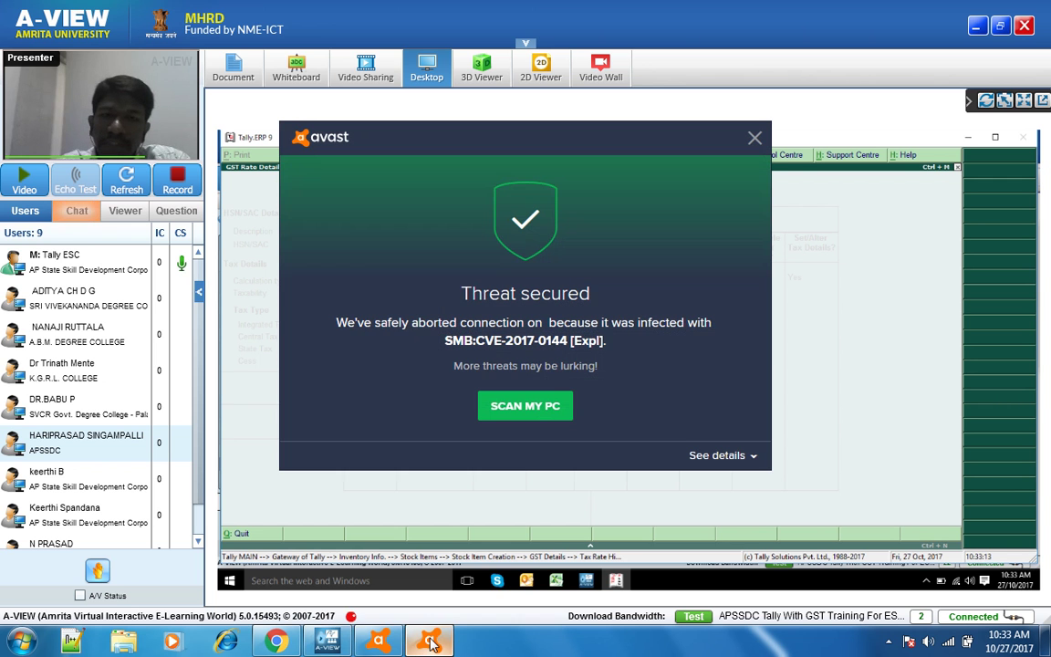
- Dismiss the Avast popups and finish Samsung's GST details with On Value calculation
mouse_move(432, 644)
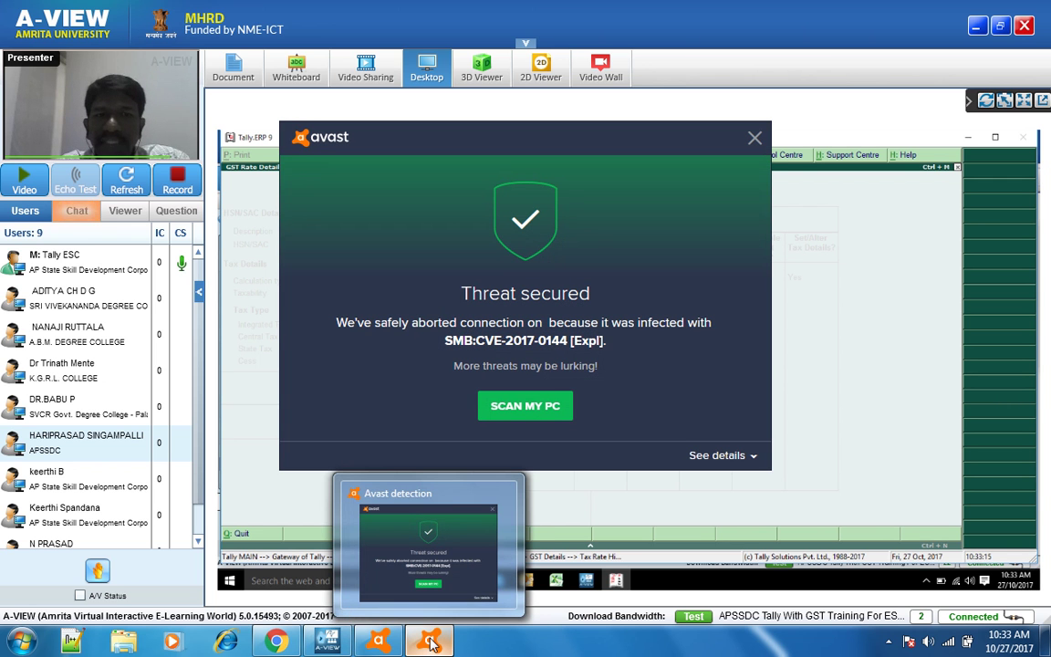
right_click(432, 644)
left_click(447, 600)
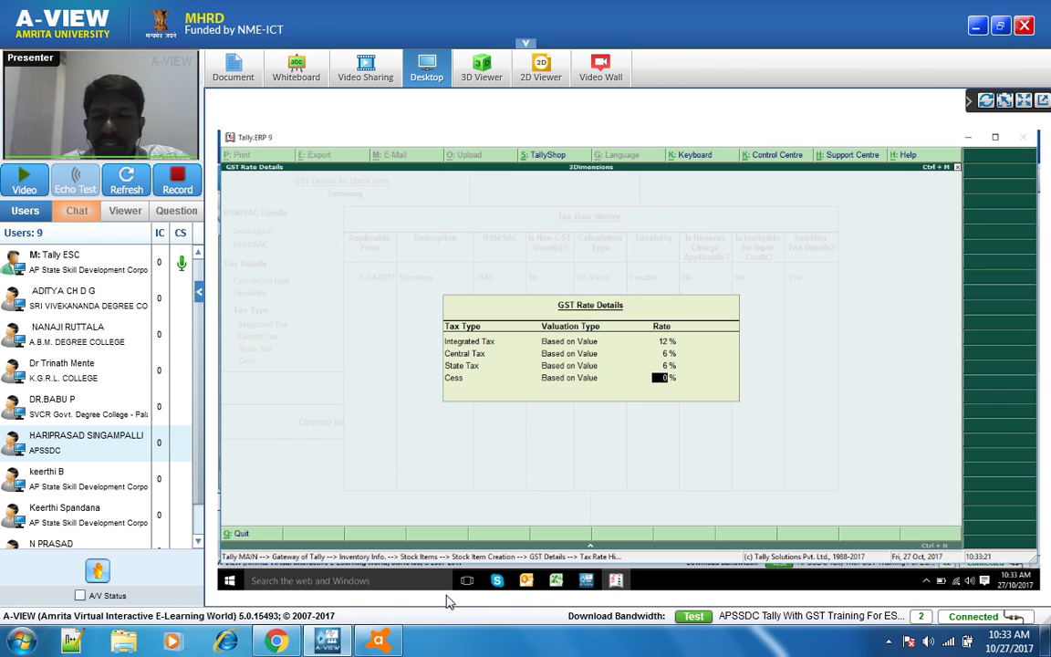
key("Return")
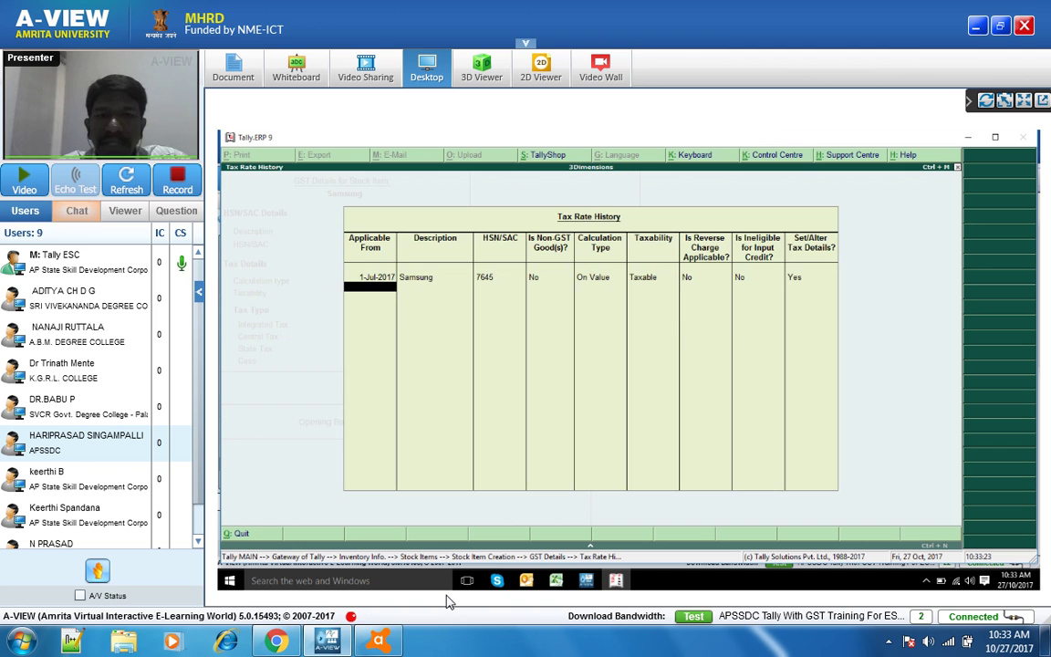
key("Escape")
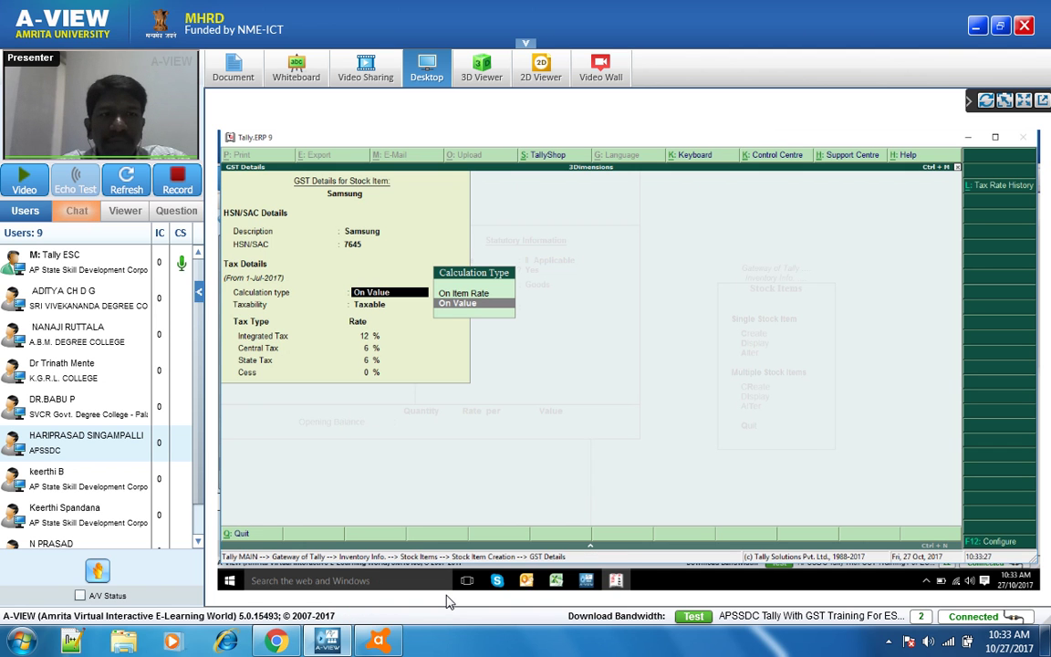
key("Return")
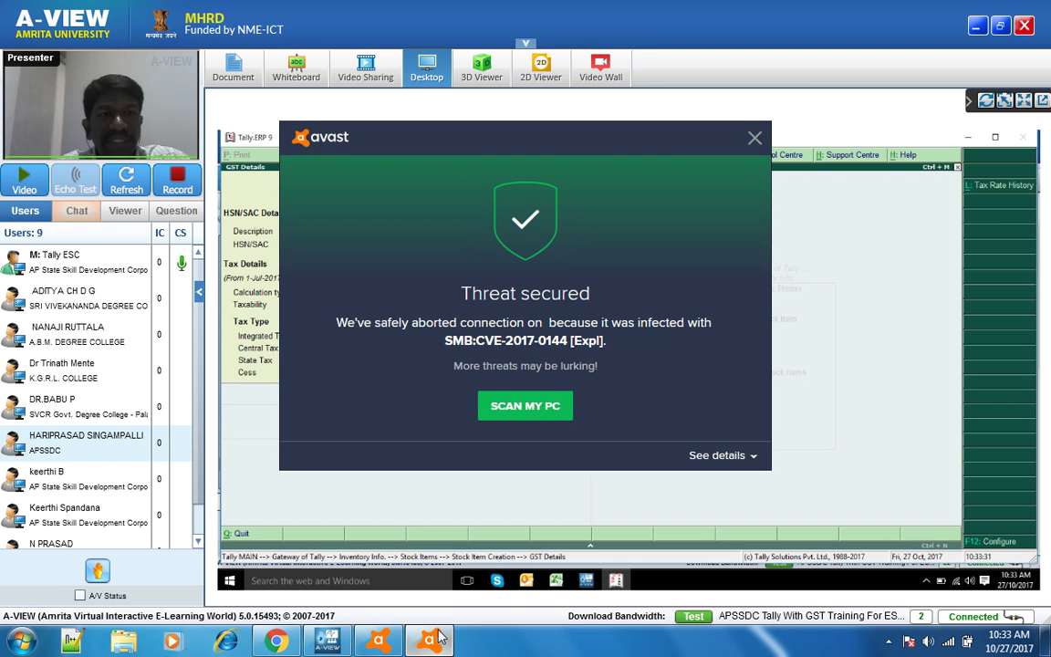
right_click(430, 641)
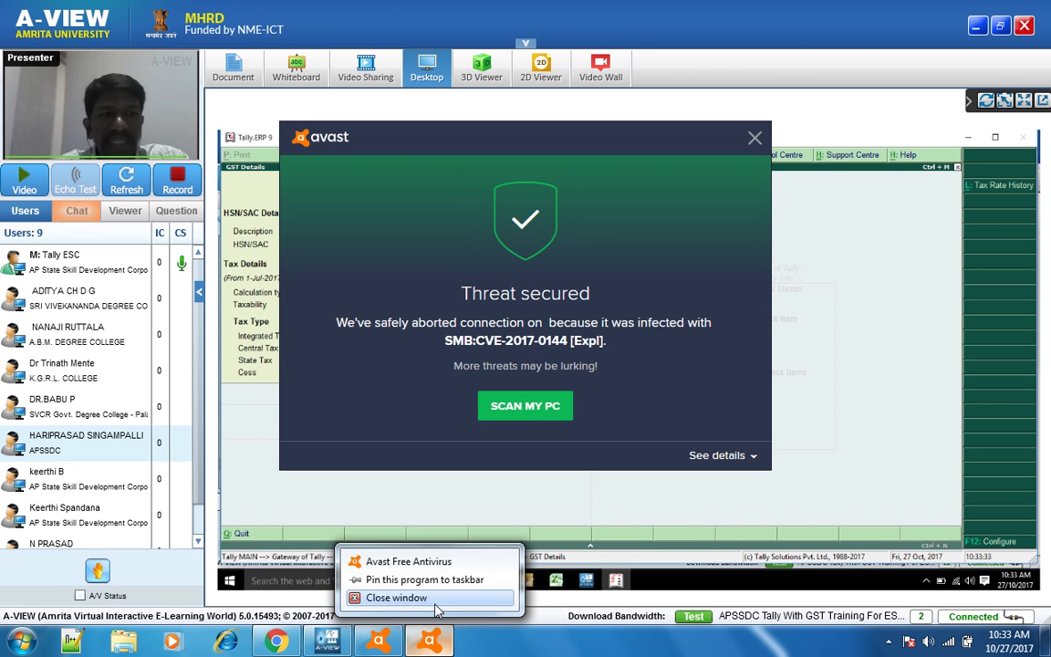
left_click(413, 599)
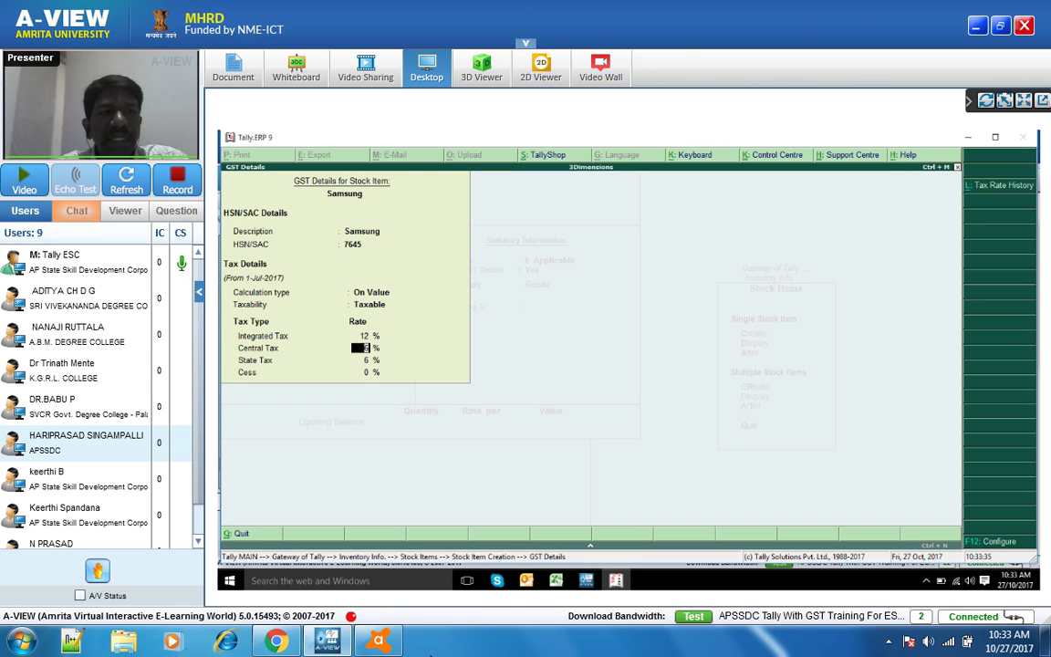
key("Return")
key("Return")
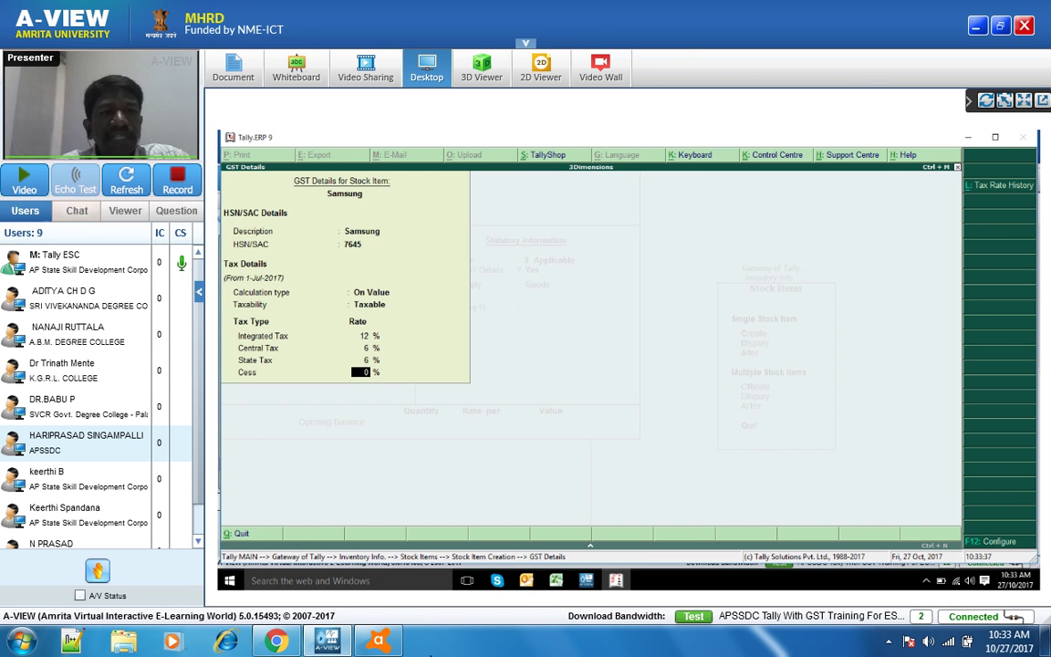
key("Return")
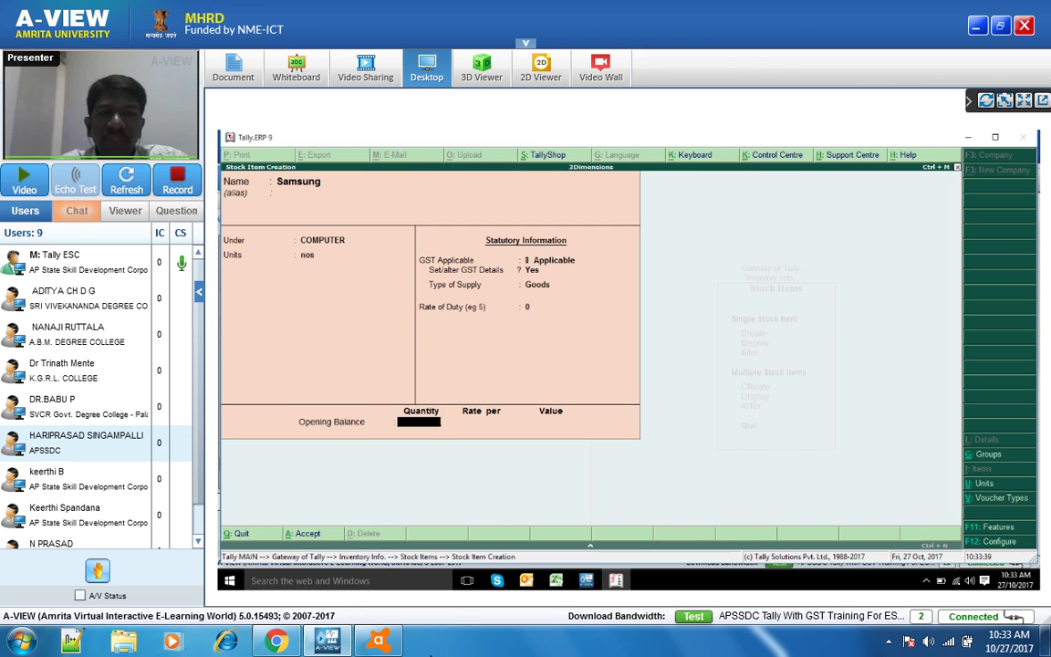
- Bring up the previews of the four Avast detection windows from the taskbar
mouse_move(430, 644)
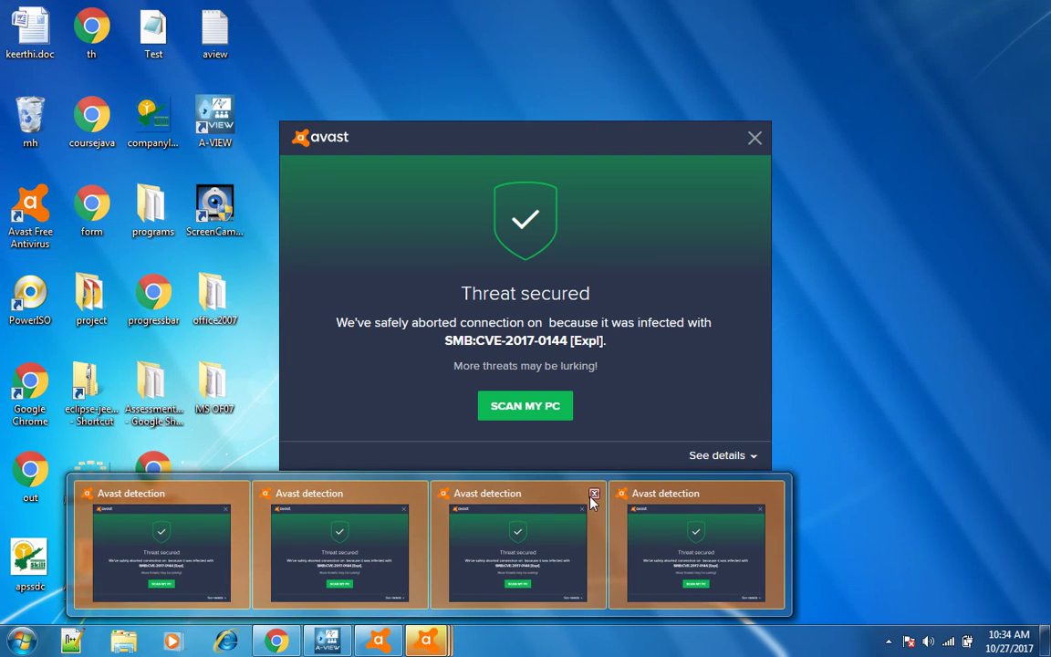
- Close all Avast threat alerts and return to Tally's Stock Items menu
left_click(593, 494)
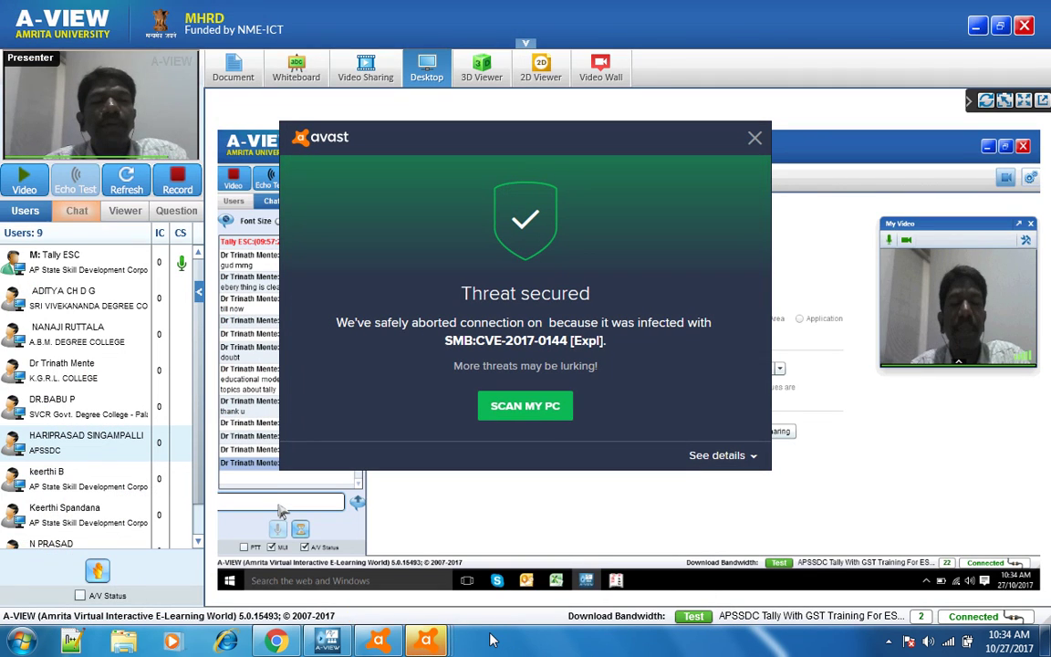
right_click(439, 630)
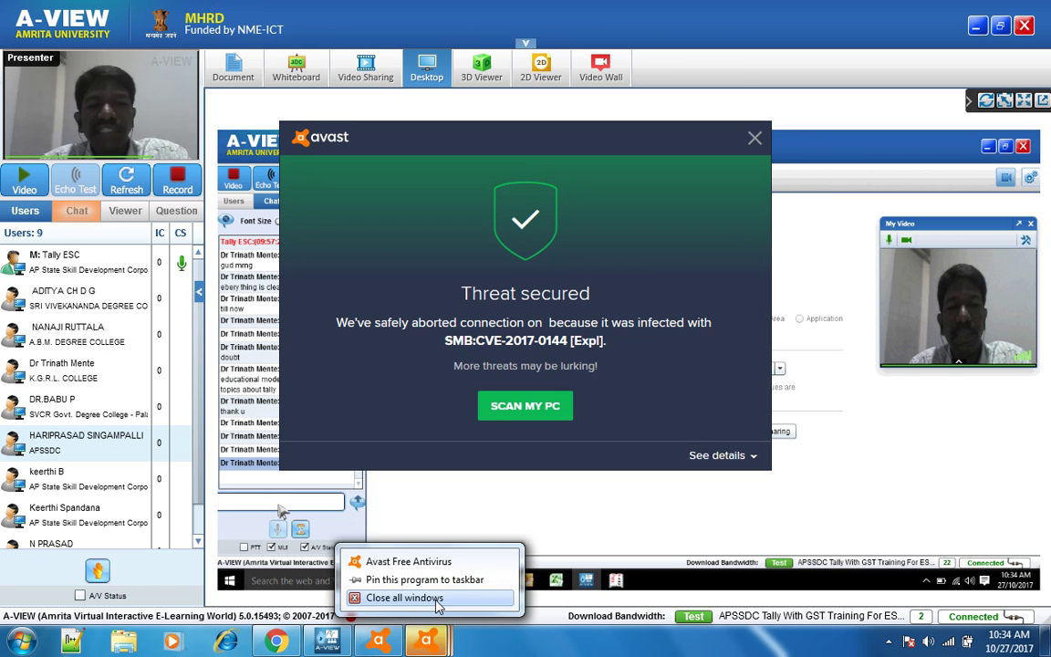
left_click(405, 597)
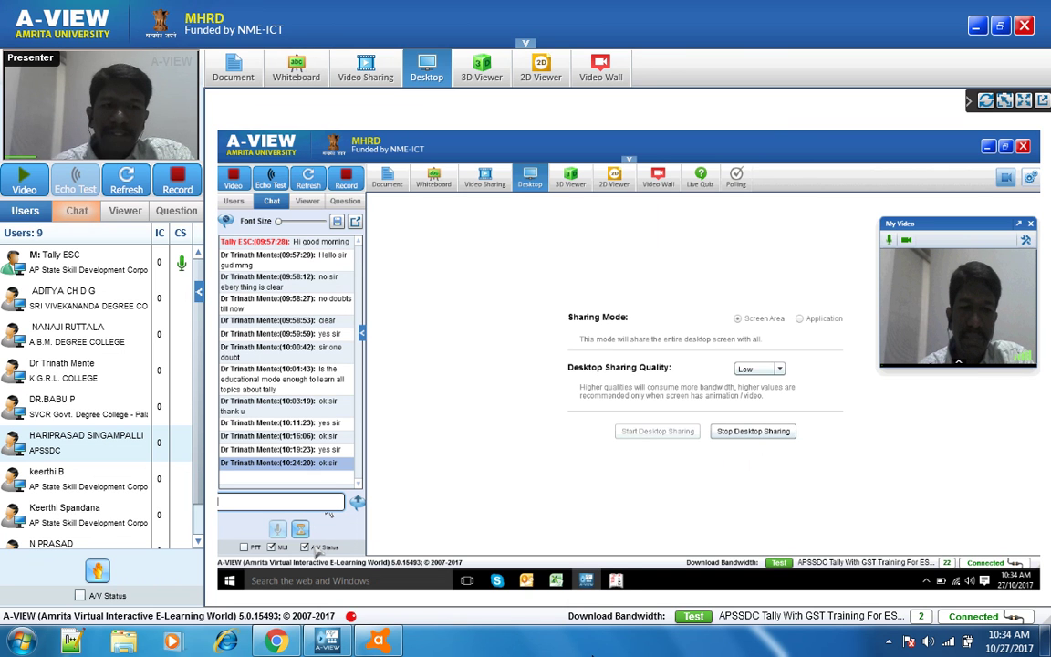
mouse_move(619, 582)
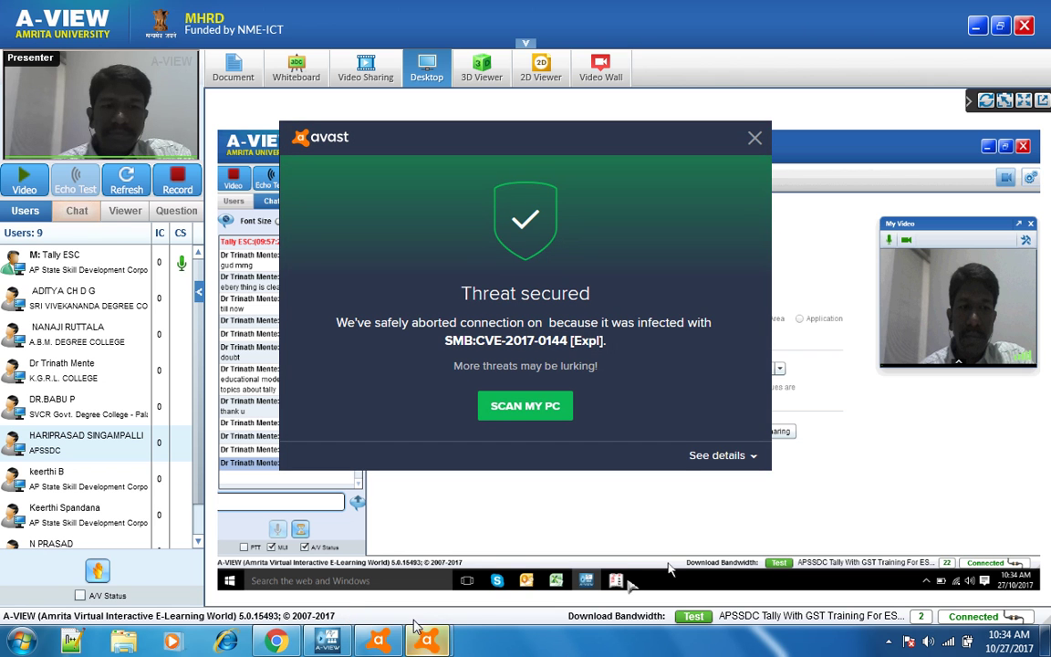
right_click(412, 634)
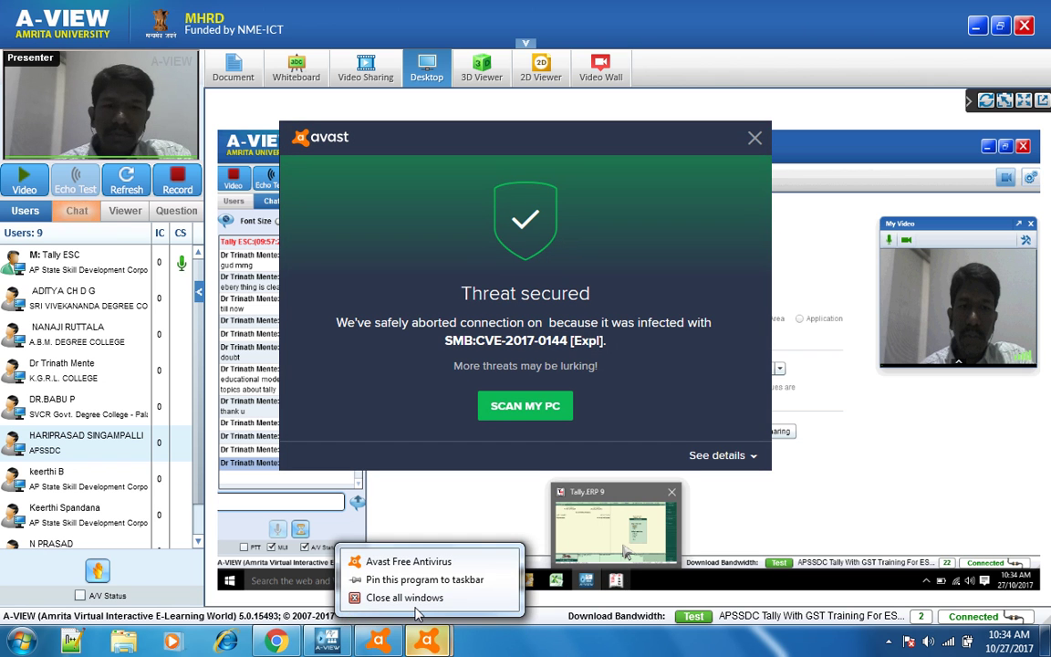
left_click(408, 596)
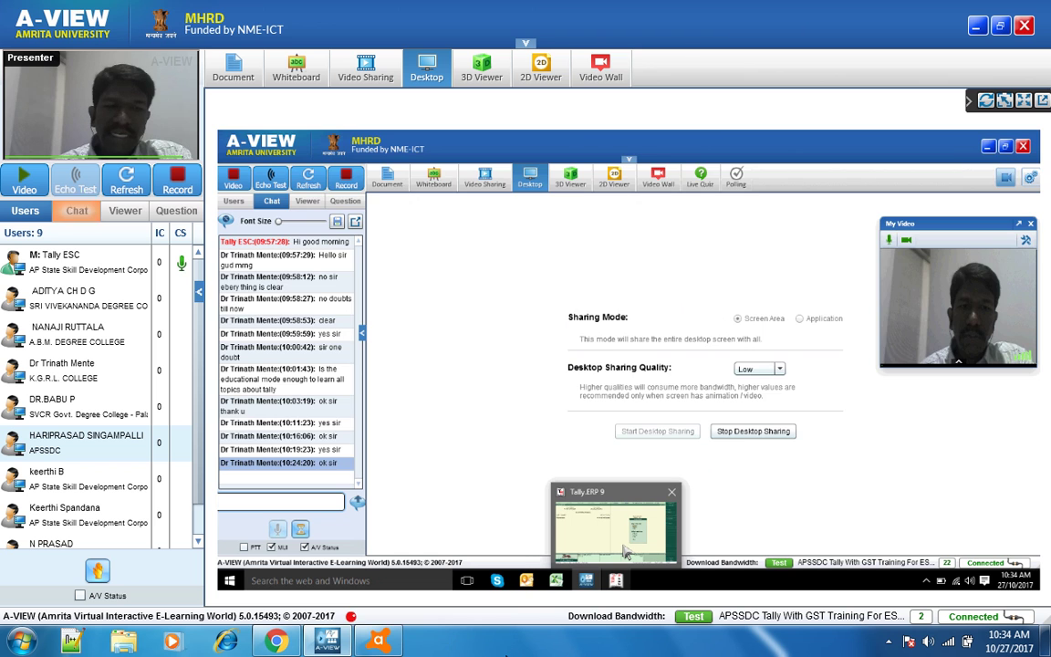
left_click(626, 553)
left_click(626, 580)
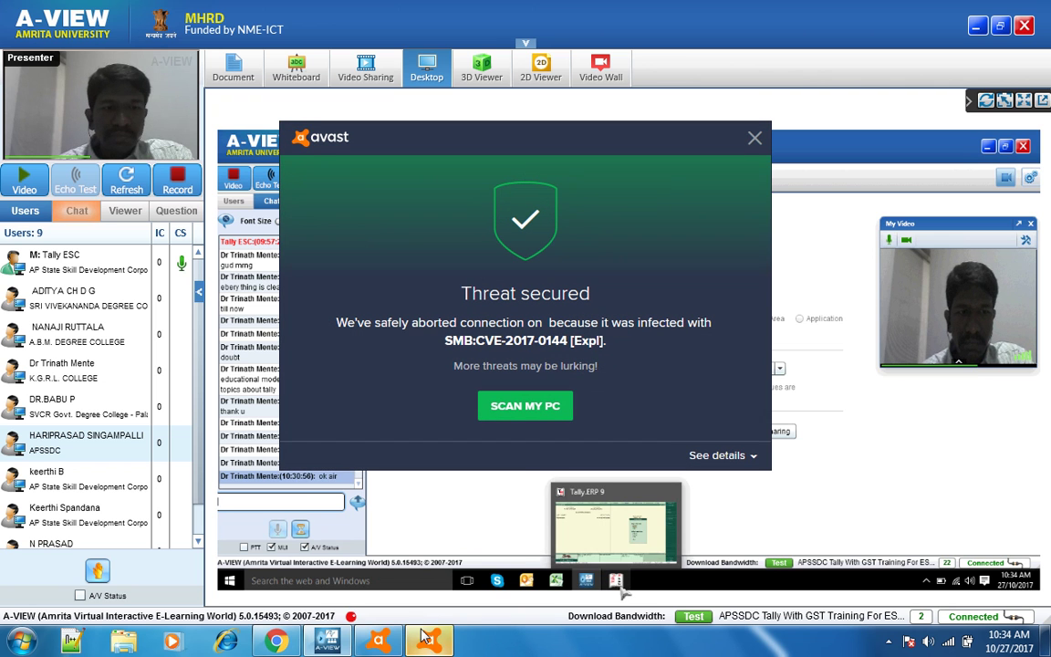
right_click(429, 642)
left_click(420, 598)
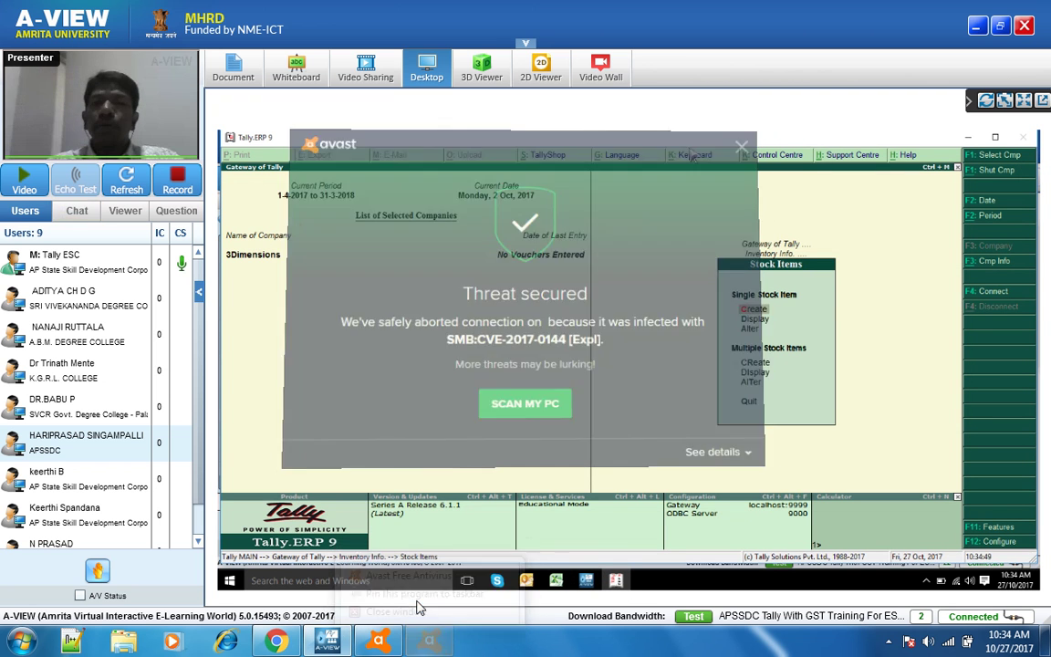
scroll(201, 526, "down", 1)
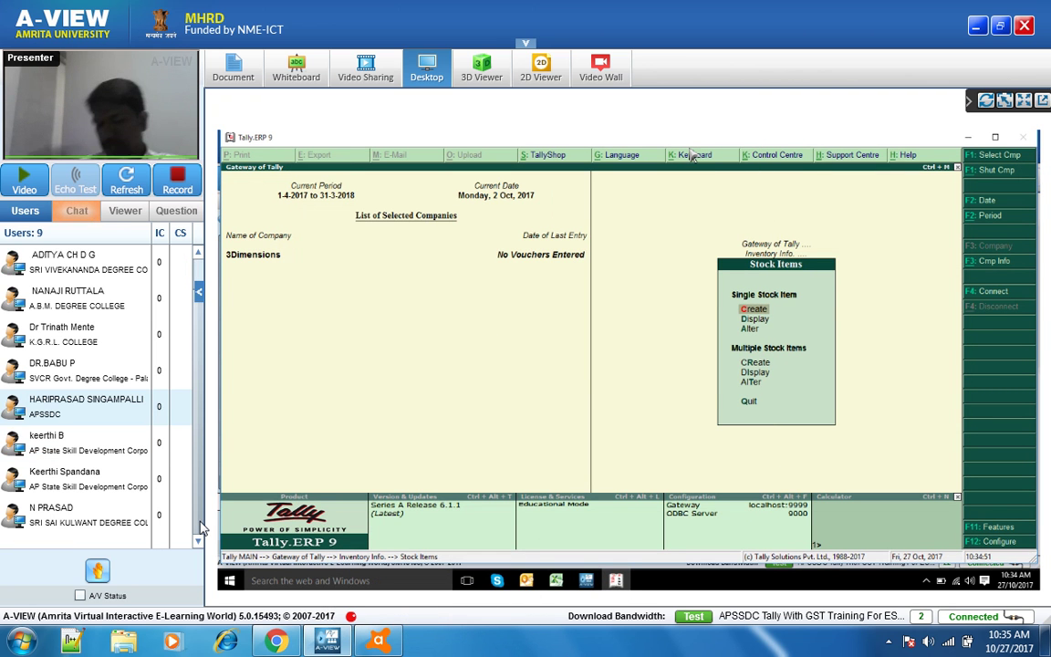
- Close all the reappearing Avast alert windows to reveal Tally again
scroll(200, 270, "up", 1)
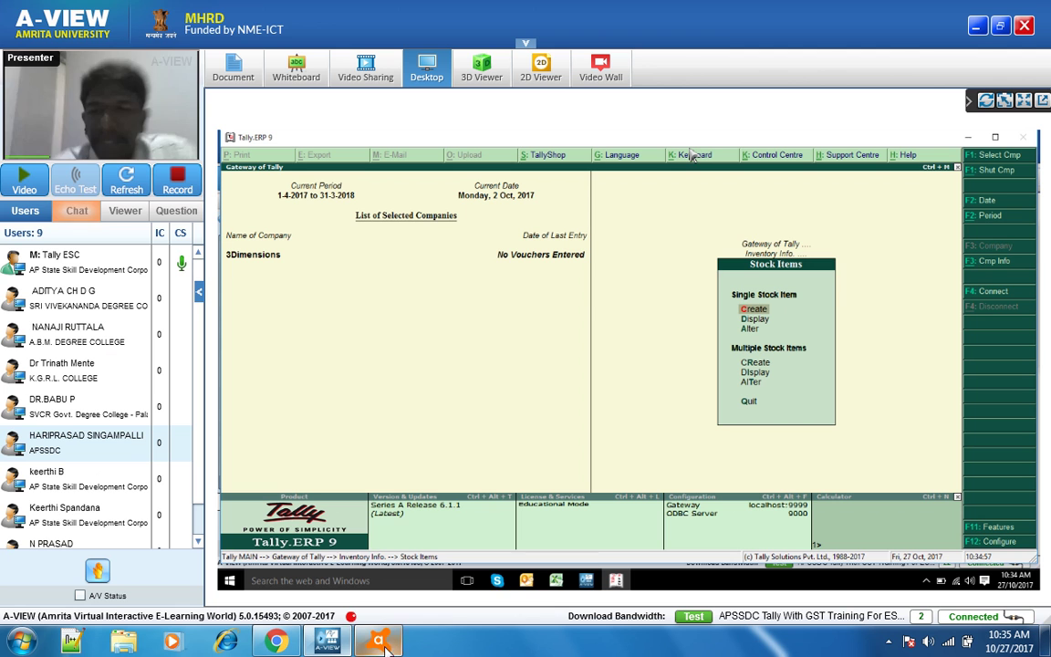
mouse_move(422, 646)
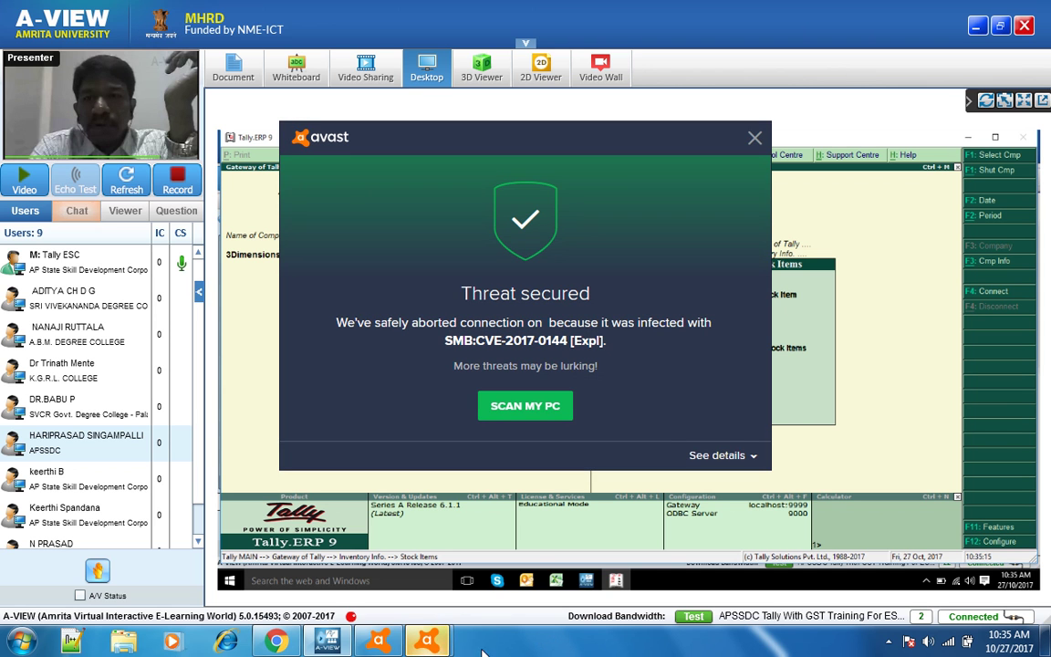
right_click(427, 642)
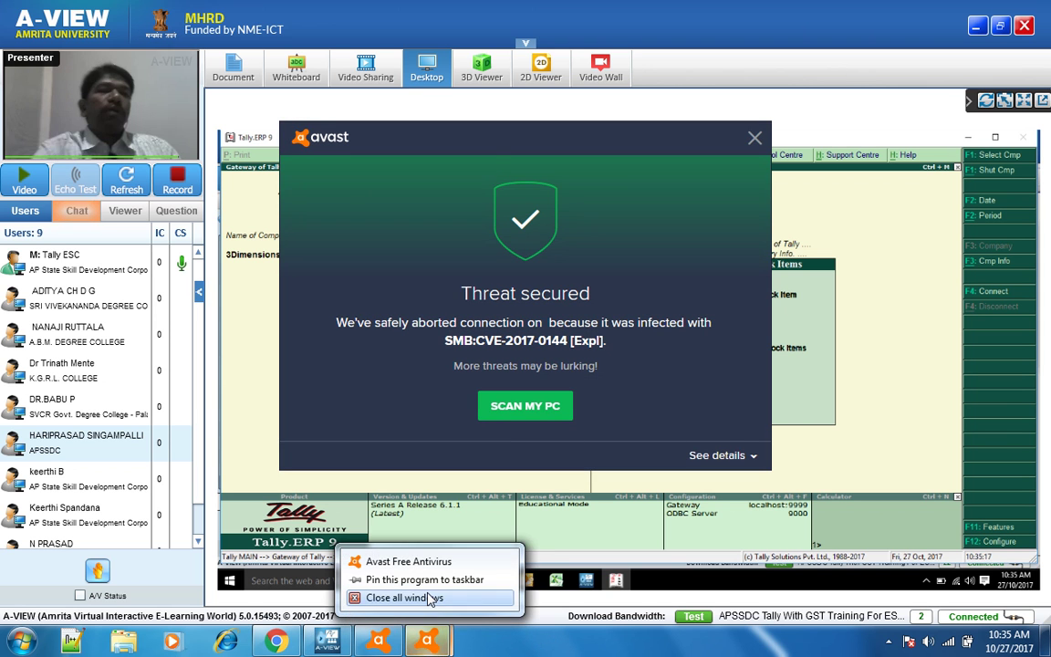
left_click(405, 598)
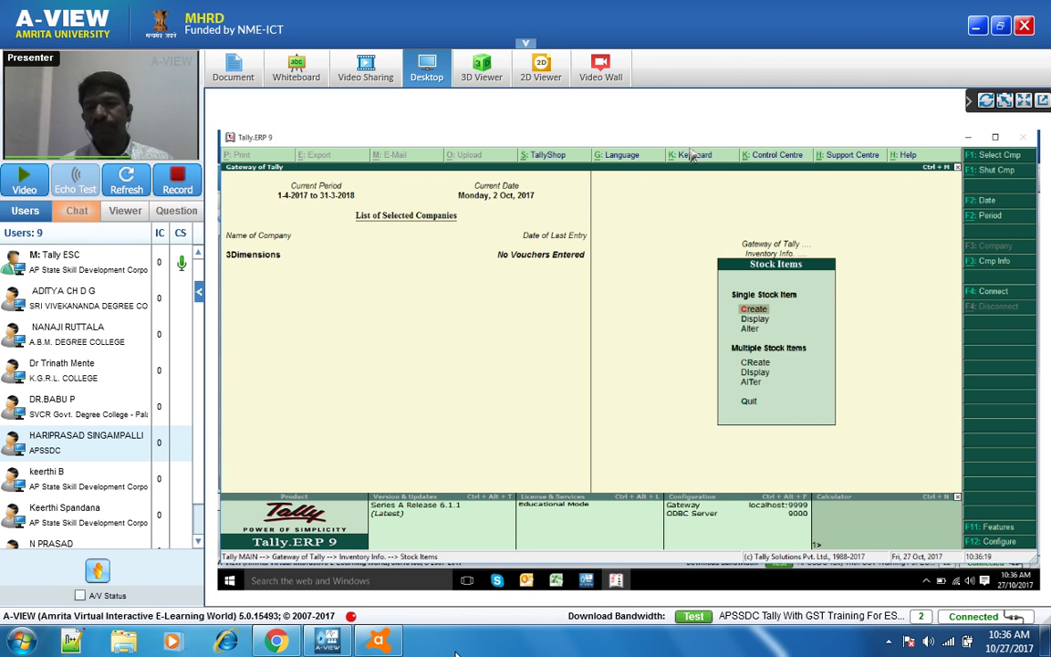
- Create stock item Shirt under Primary with unit nos, GST applicable, and open its GST details
key("Return")
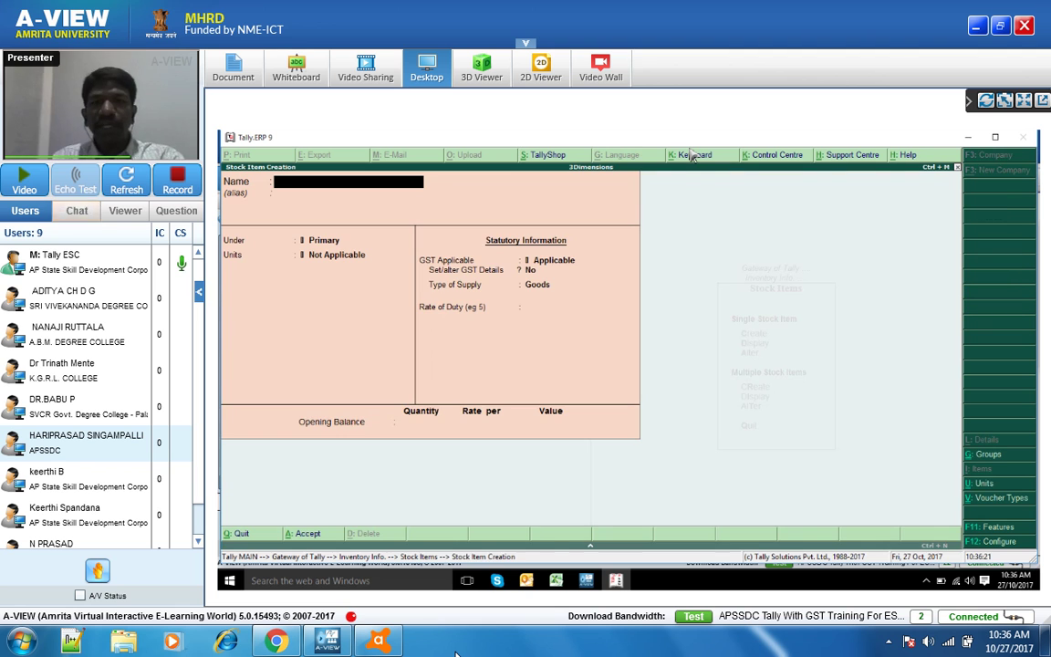
type("Shirt")
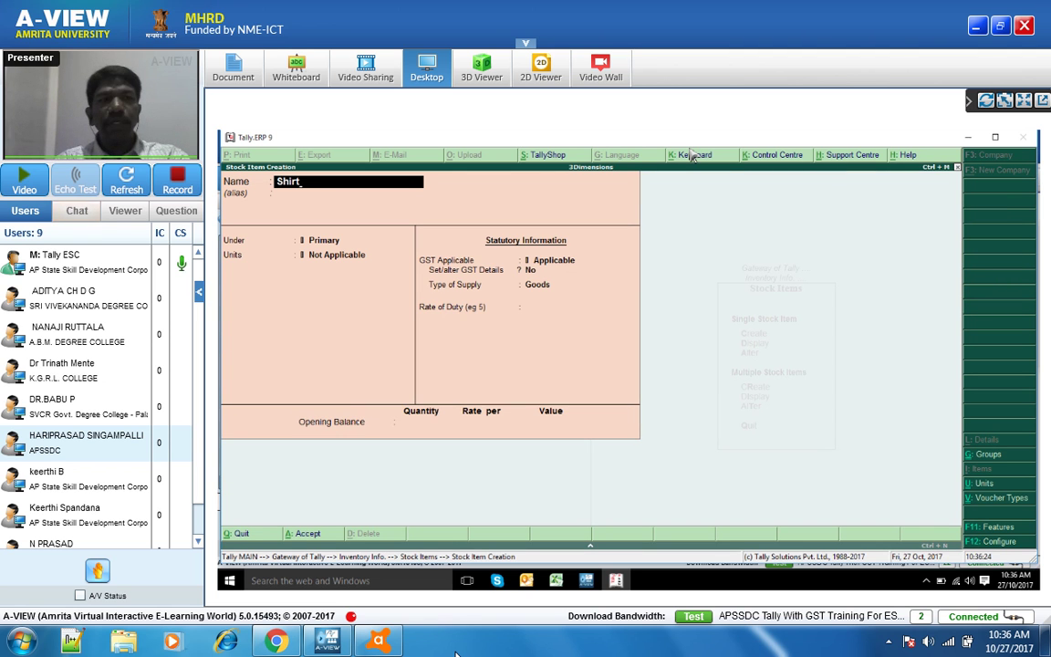
key("Return")
key("Return")
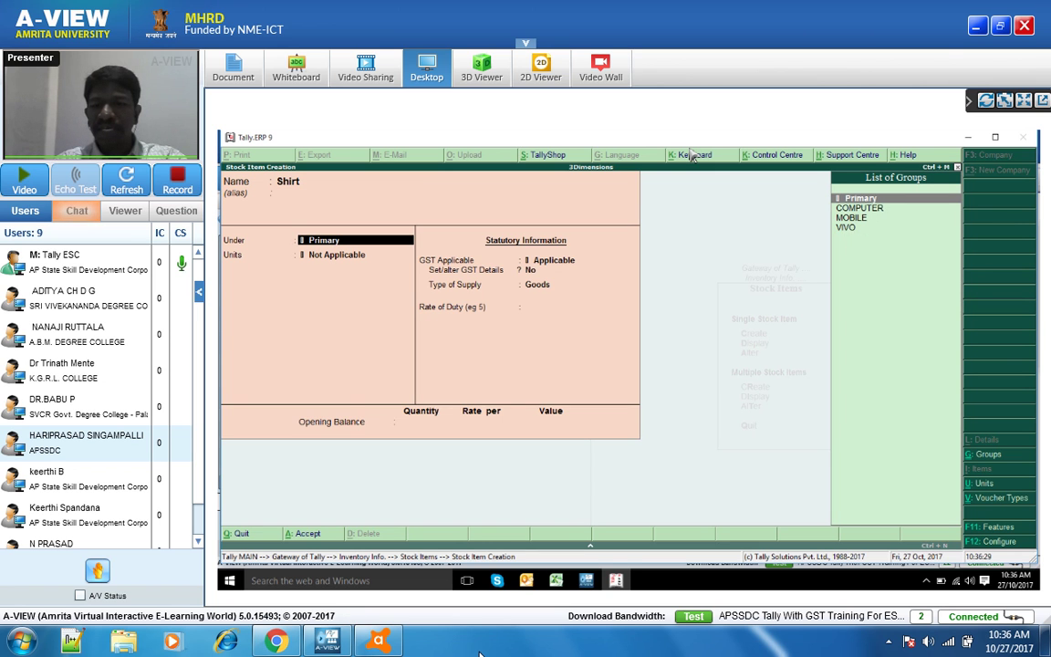
key("Return")
key("Down")
key("Down")
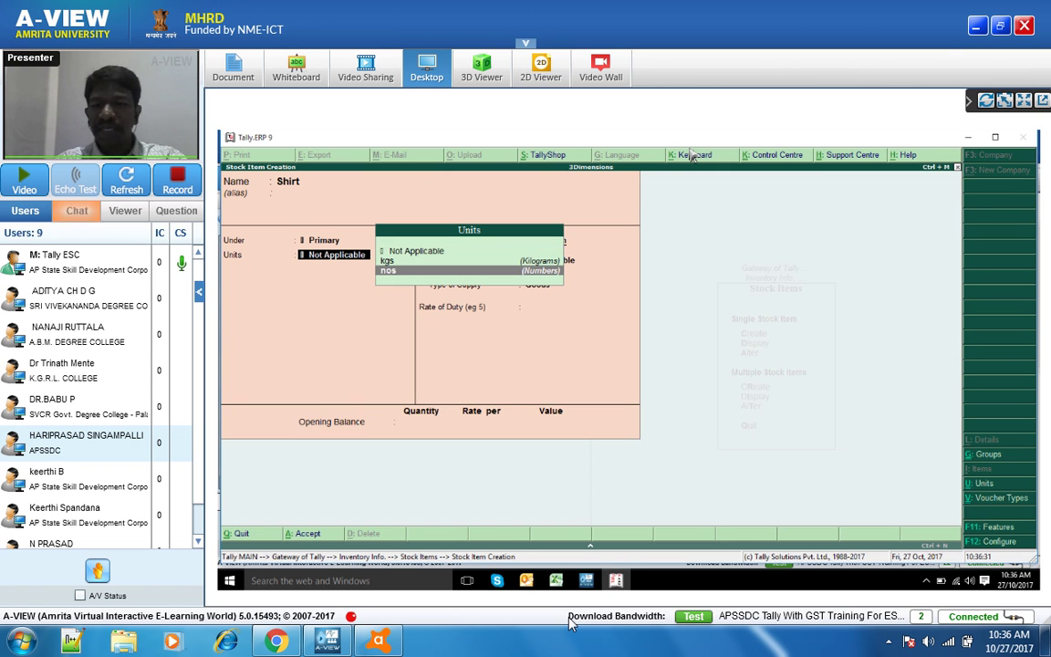
key("Return")
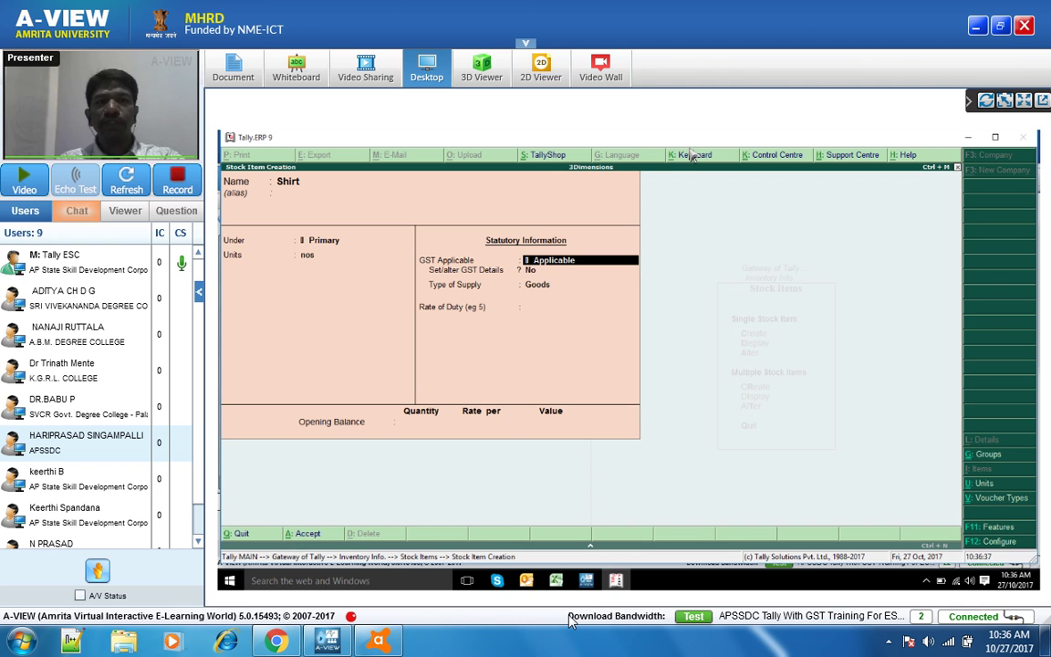
key("Return")
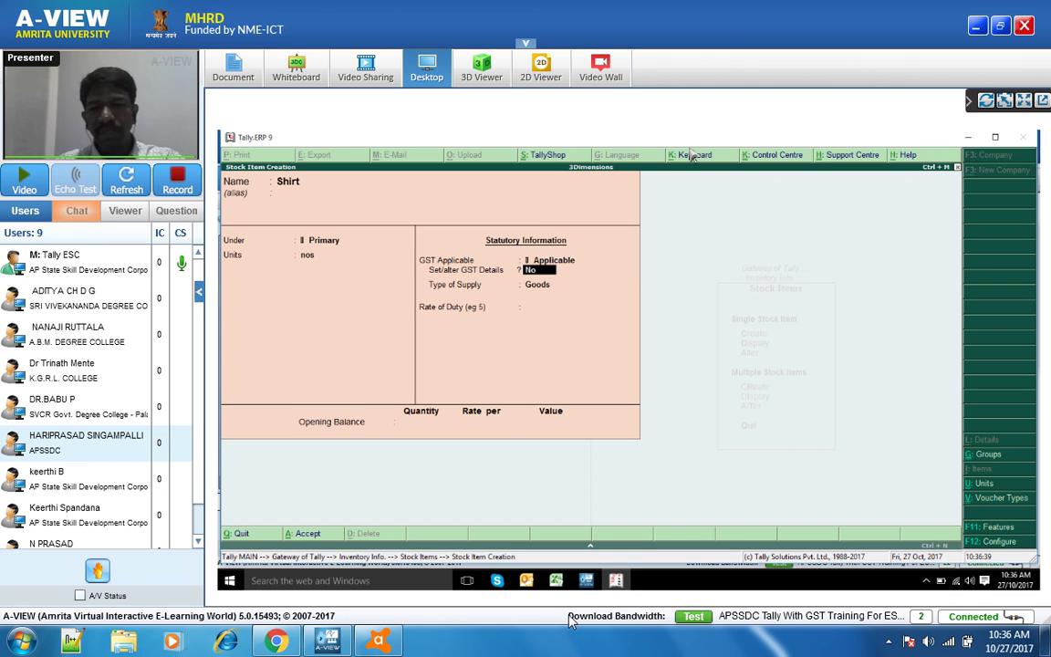
type("y")
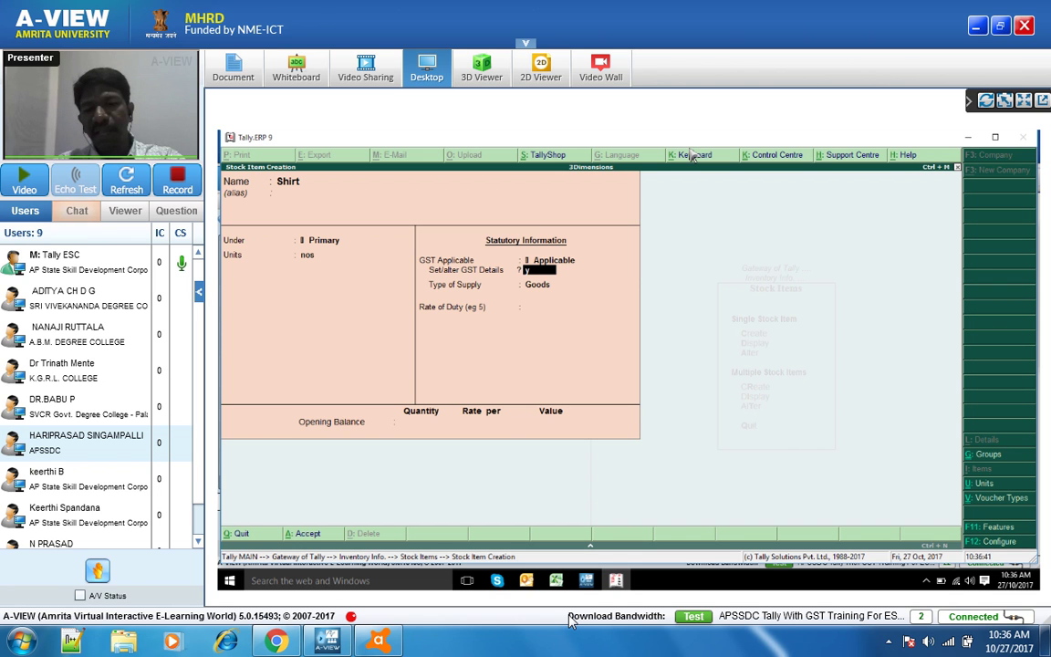
key("Return")
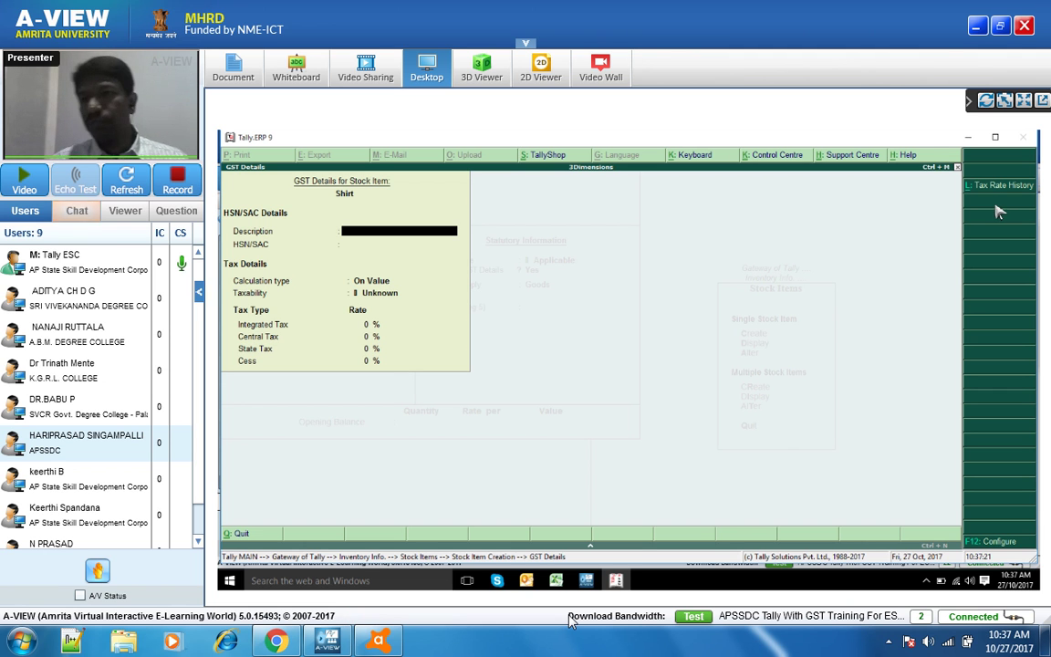
- Add a Shirt tax rate history row from 1-Jul-2017 with HSN/SAC 7689, marked not non-GST goods
left_click(985, 187)
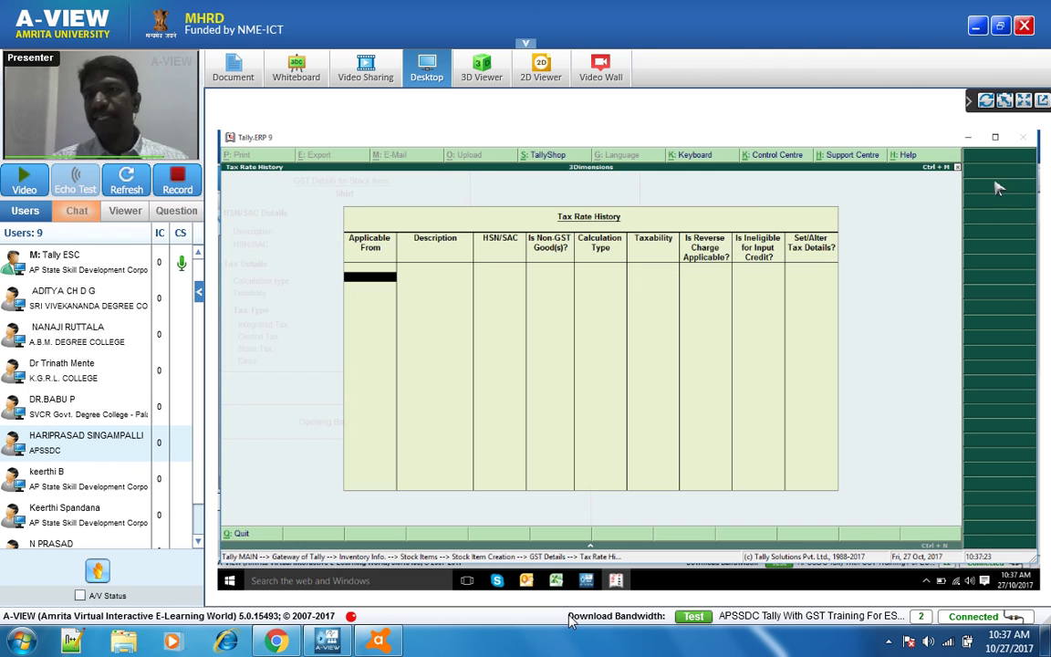
type("1/7")
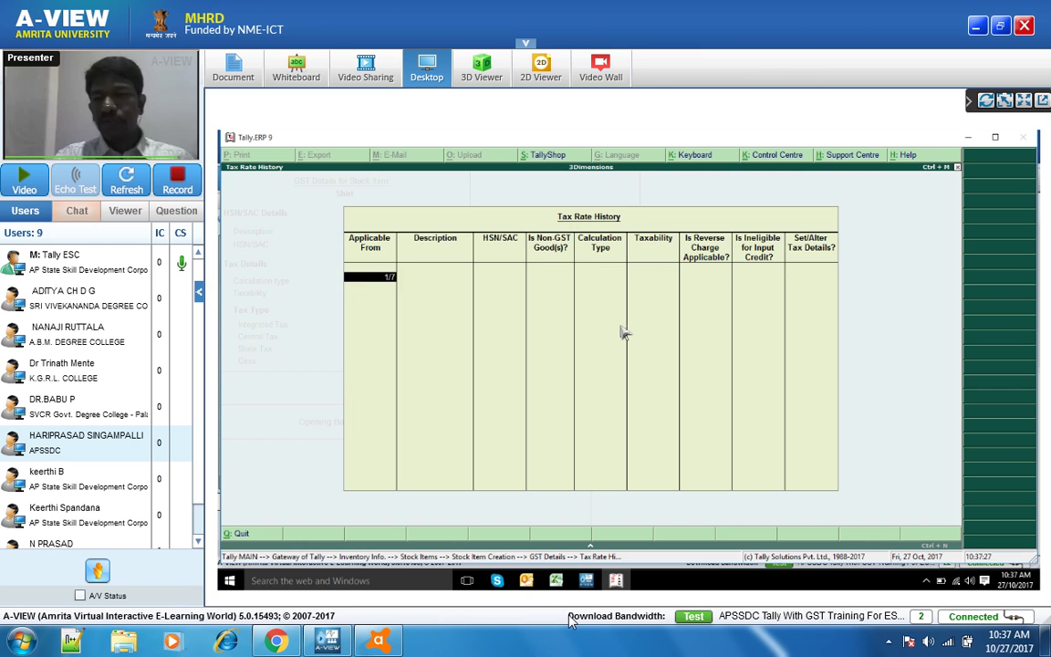
key("Return")
type("Shirt")
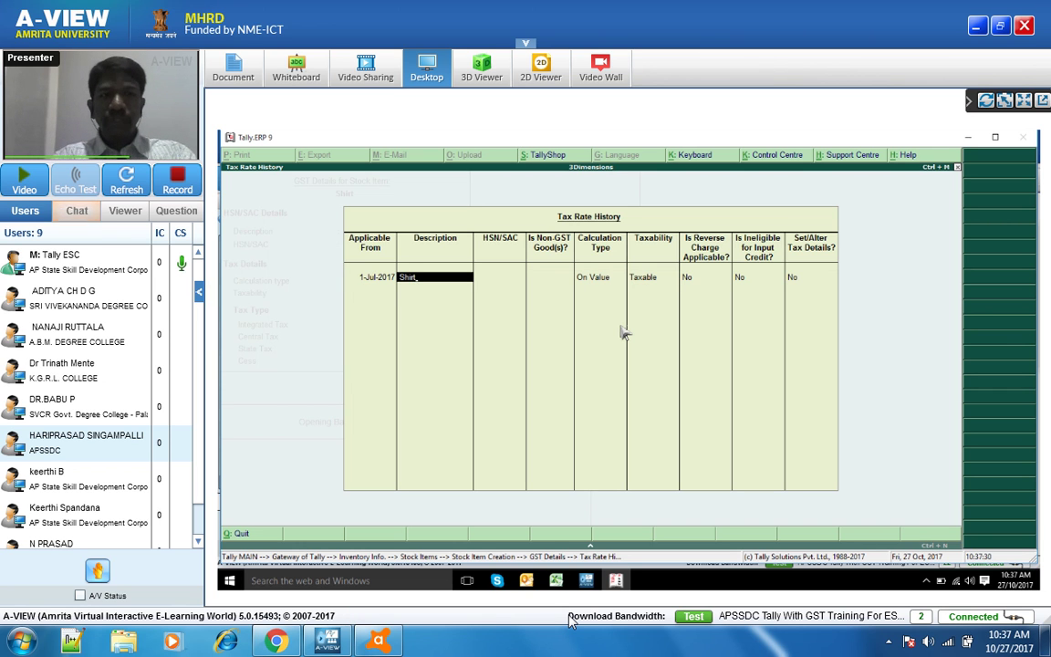
key("Return")
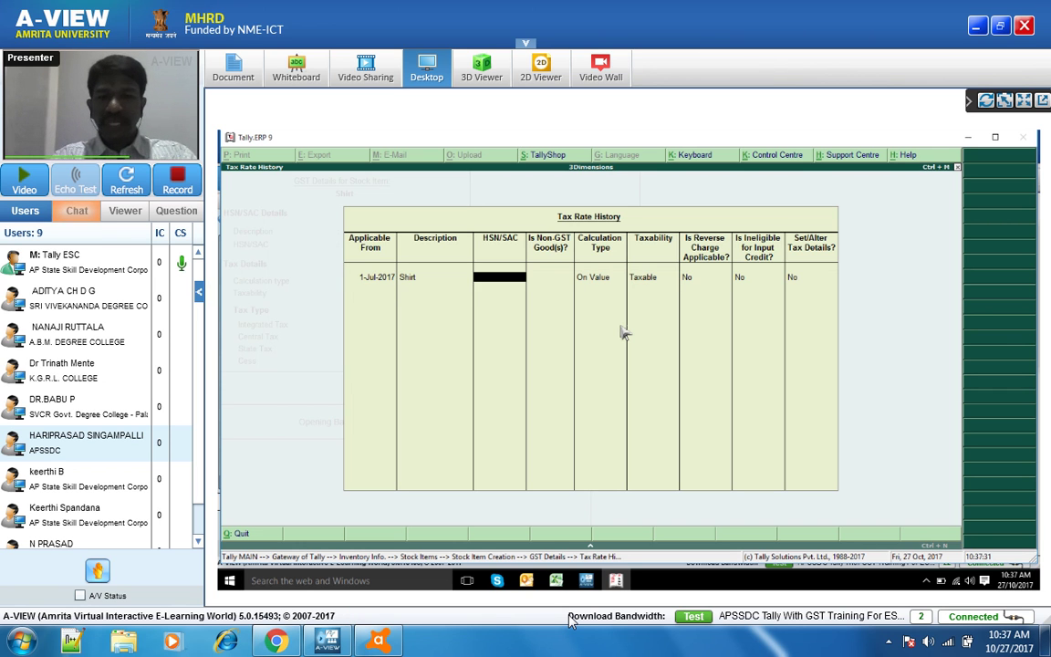
type("7689")
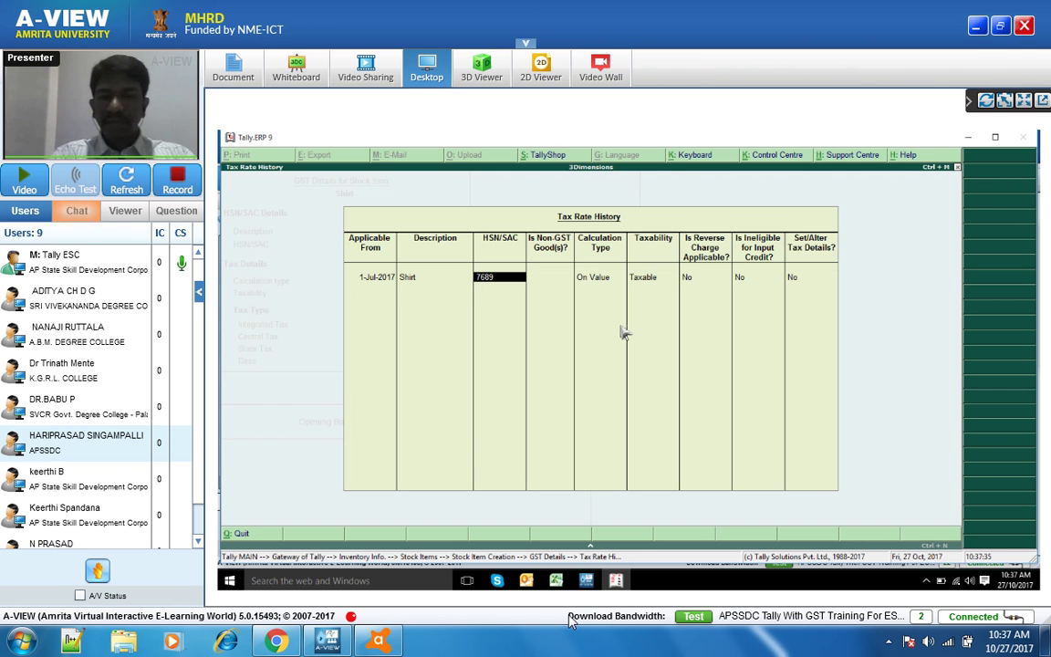
key("Return")
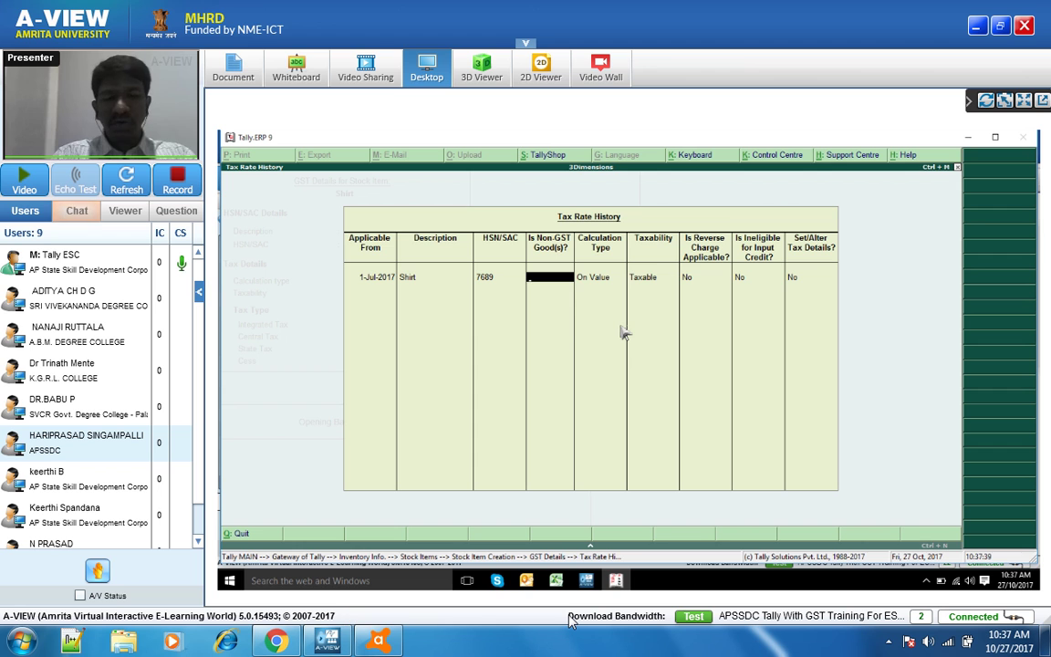
key("Return")
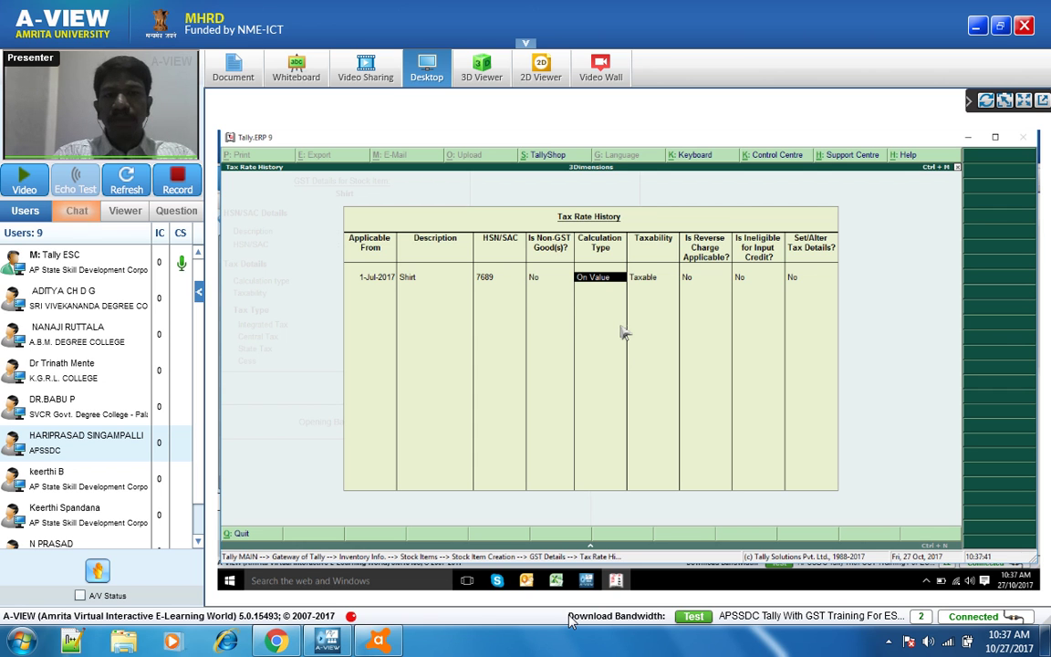
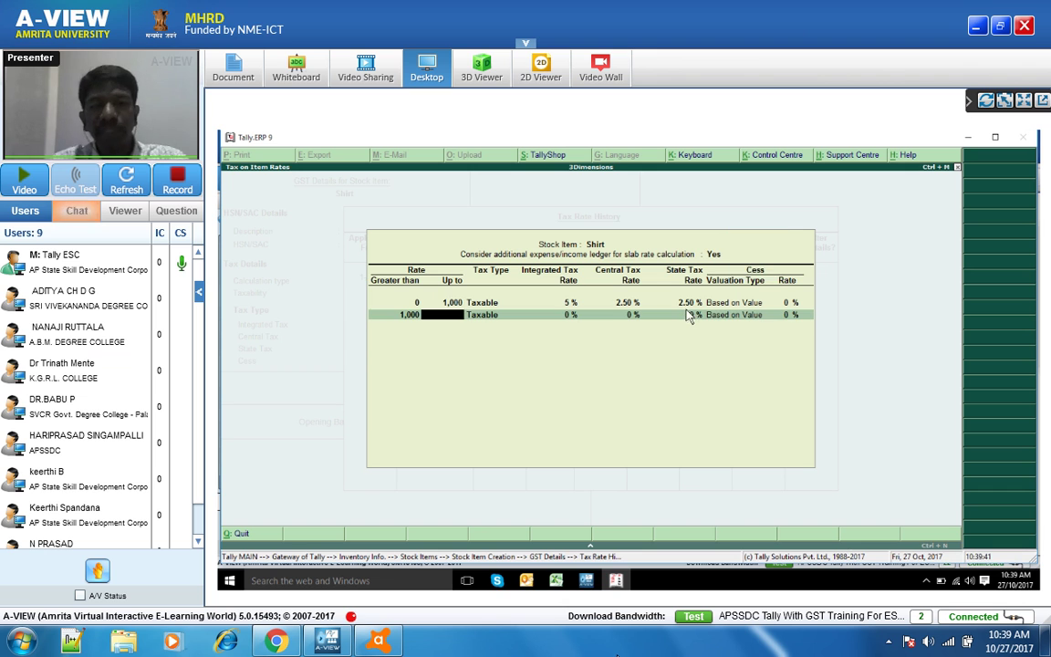
- Scroll through the Shirt item's GST slab rows: 0–1,000 at 5%, above 1,000 to 10000
scroll(208, 528, "down", 1)
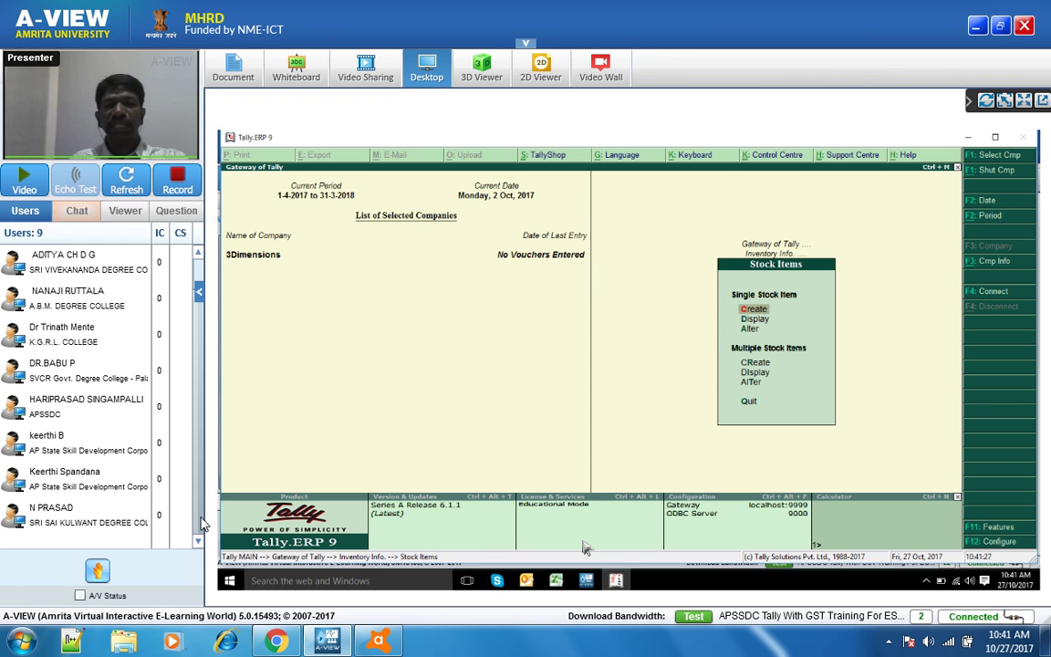
- Return to Gateway of Tally and open the GST rate list for COMPUTER, MOBILE and Shirt
key("Escape")
key("Escape")
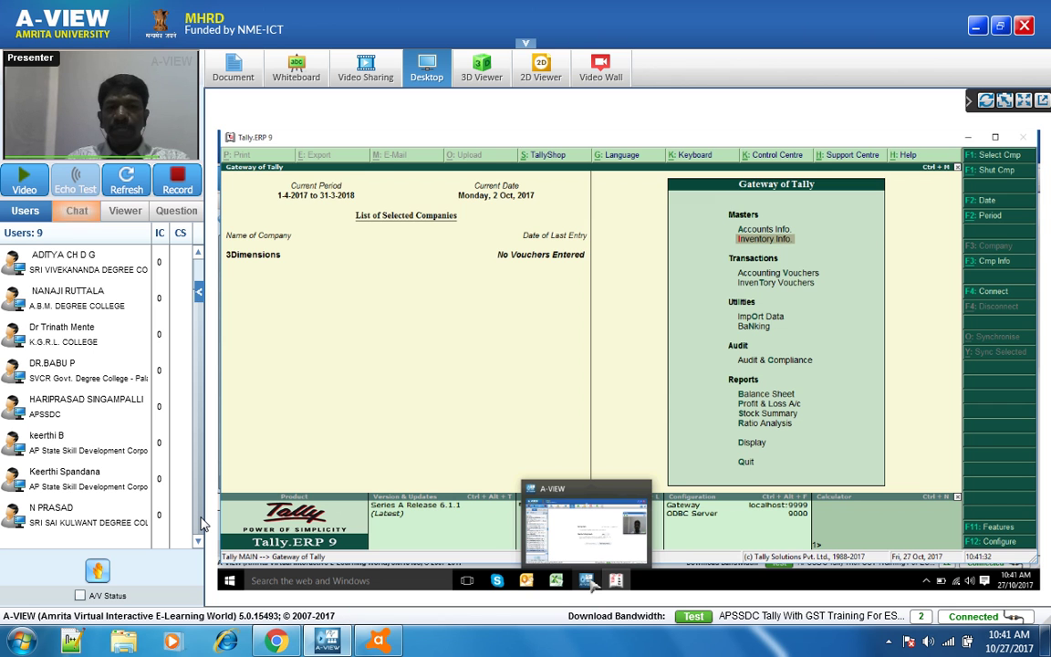
left_click(589, 582)
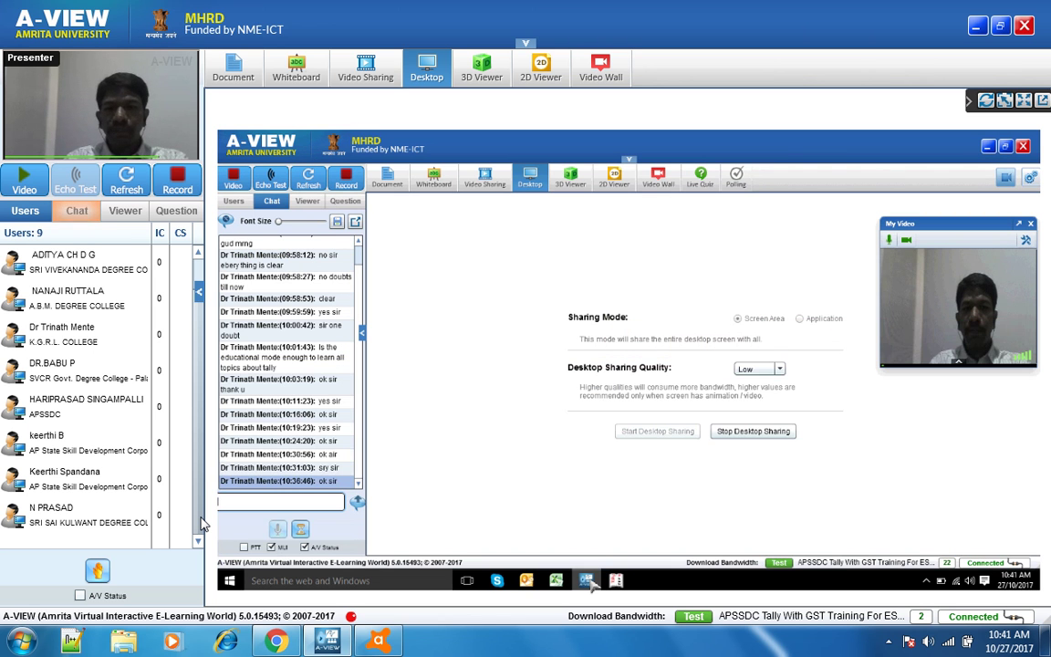
left_click(589, 582)
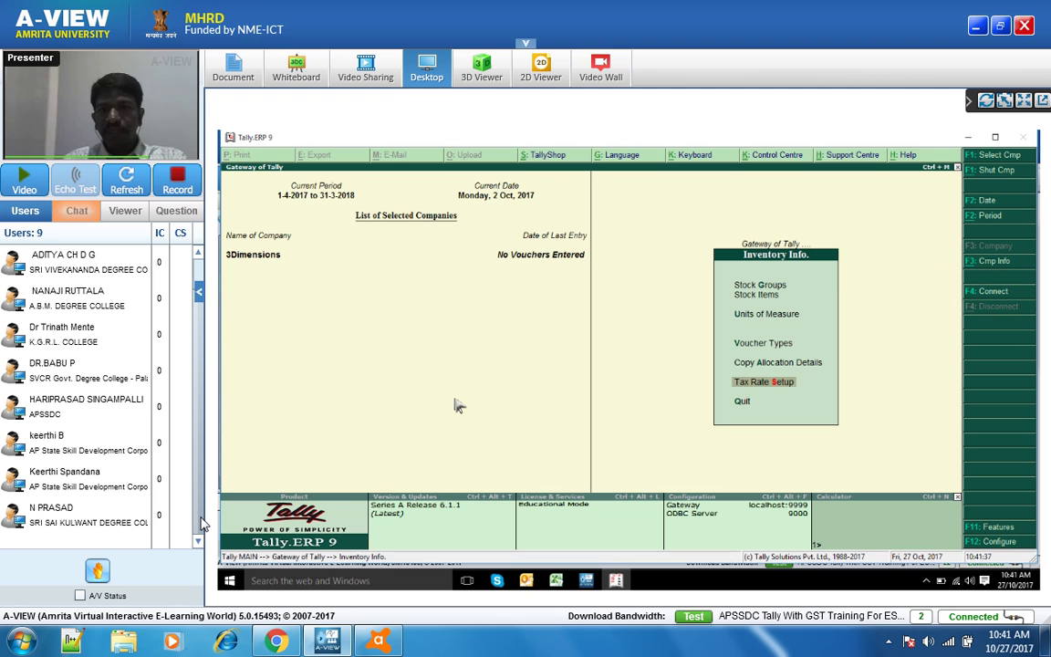
key("Return")
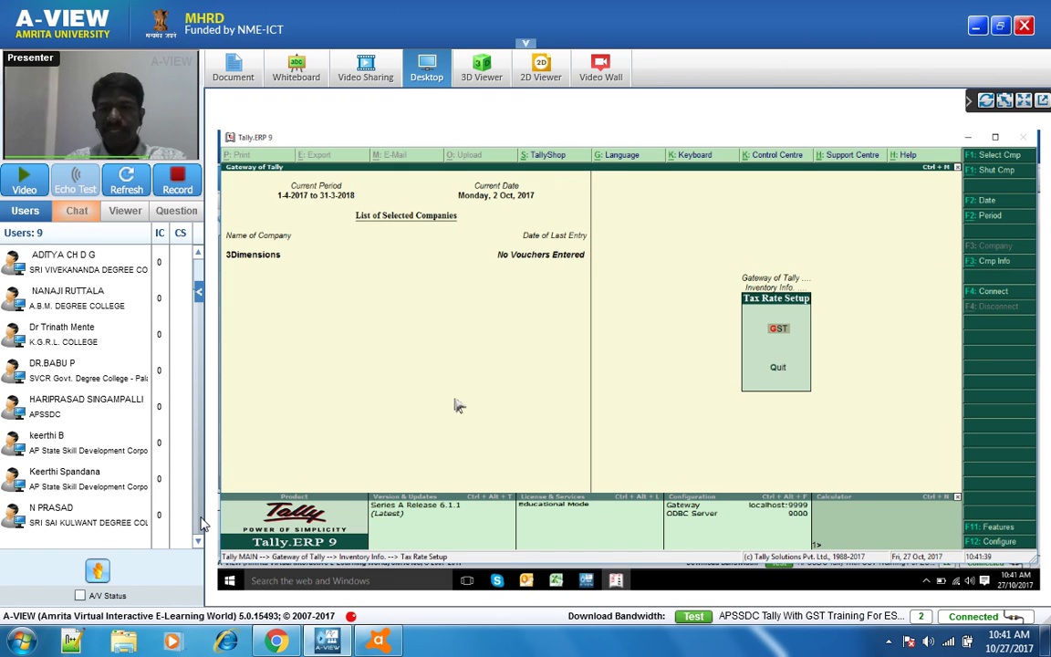
key("Return")
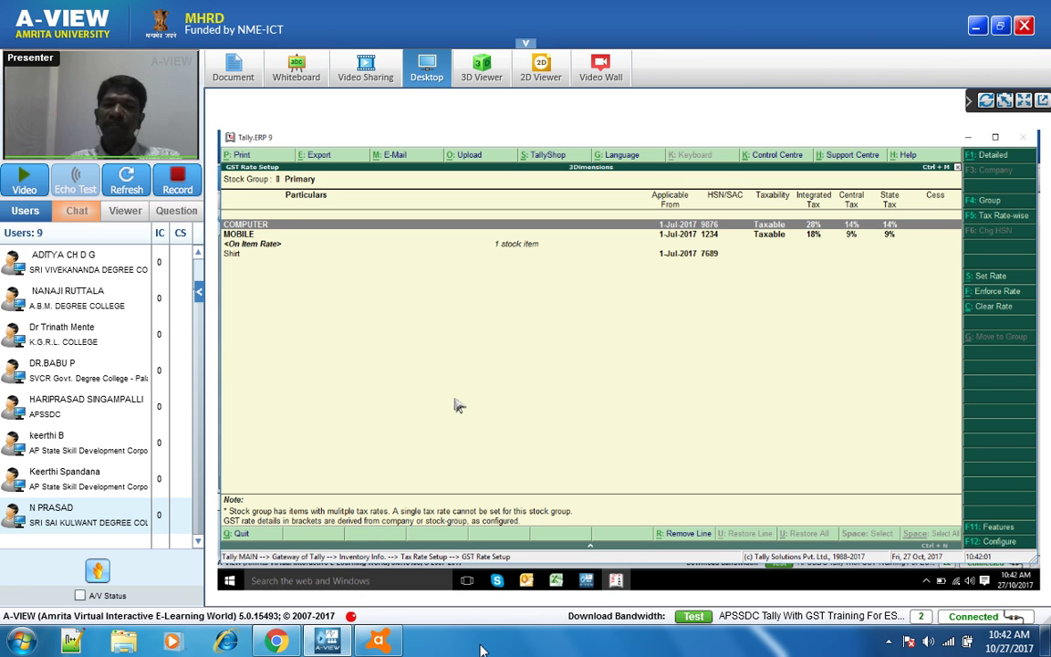
- Select the MOBILE group and use Set Rate to edit its 9% central and state GST
key("Down")
key("Down")
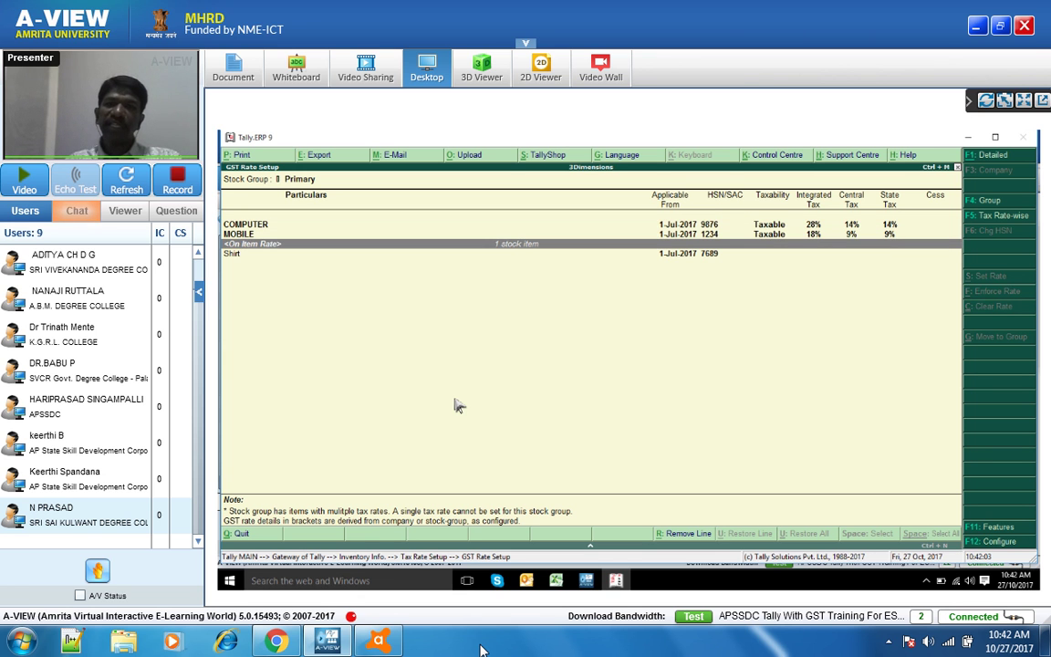
key("Down")
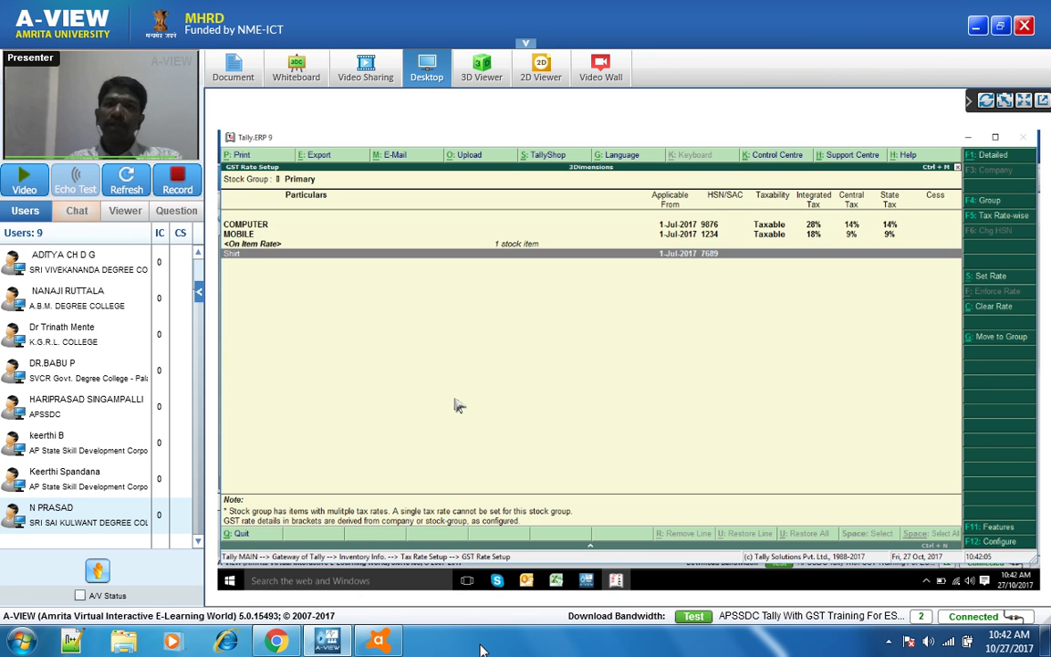
key("Up")
key("Up")
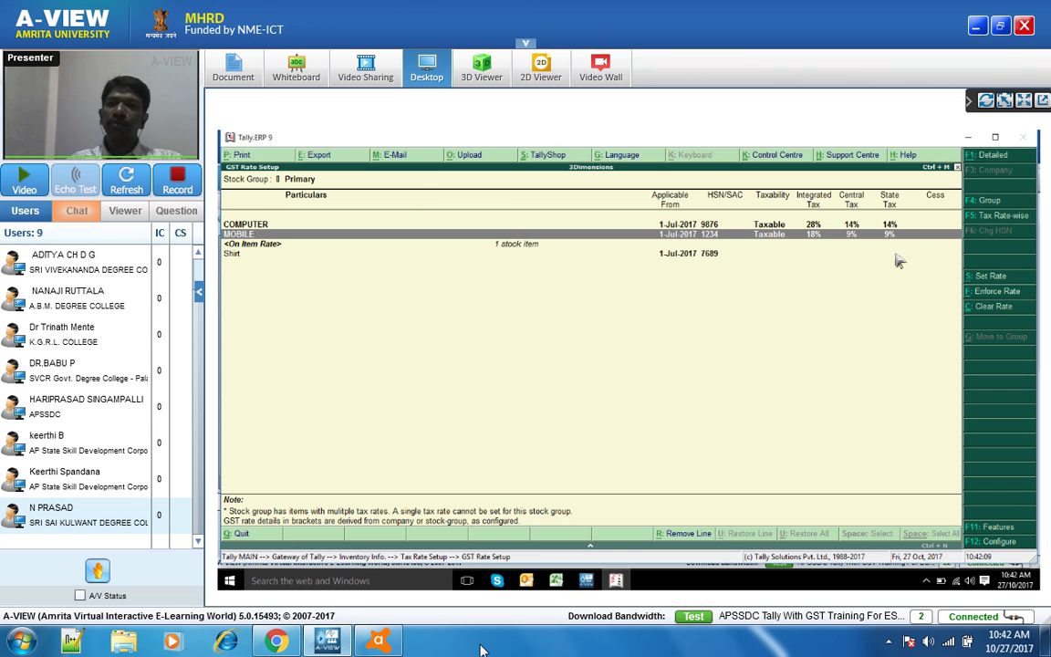
left_click(996, 281)
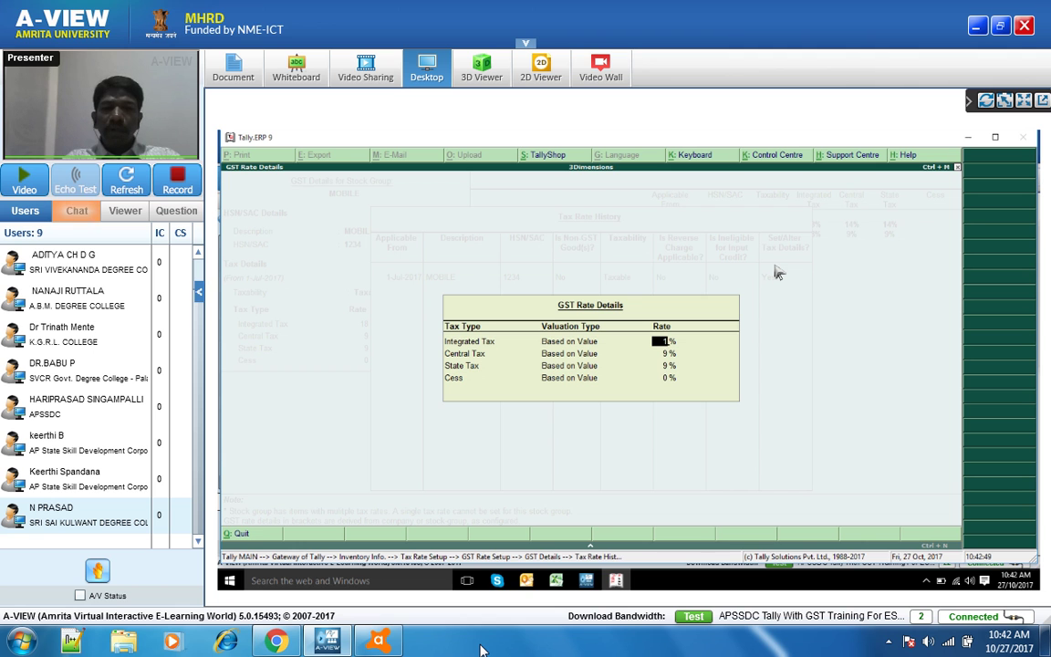
- Change MOBILE's integrated tax to 12%, giving 6% central and state tax, and accept
type("12")
key("Return")
key("Return")
key("Return")
key("Return")
key("Escape")
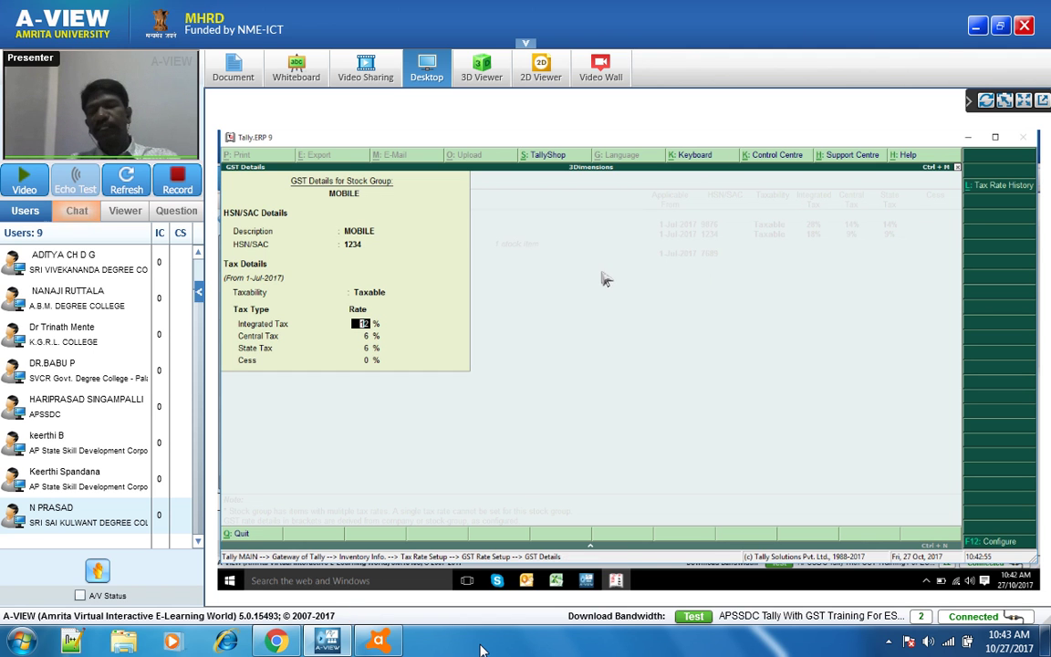
key("Return")
key("Return")
key("Return")
key("Return")
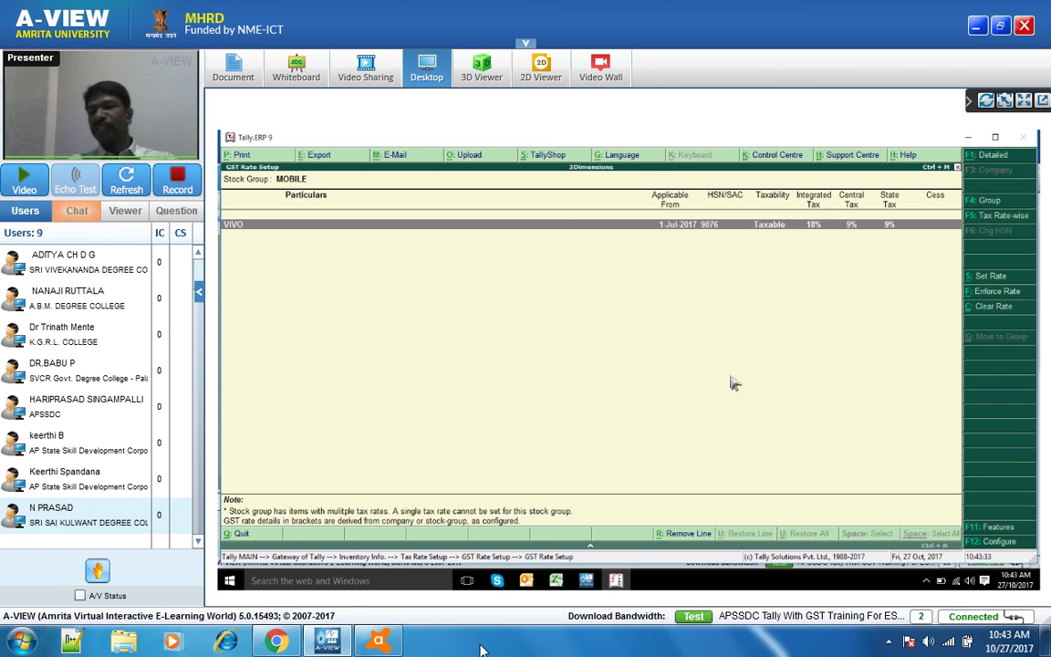
key("Escape")
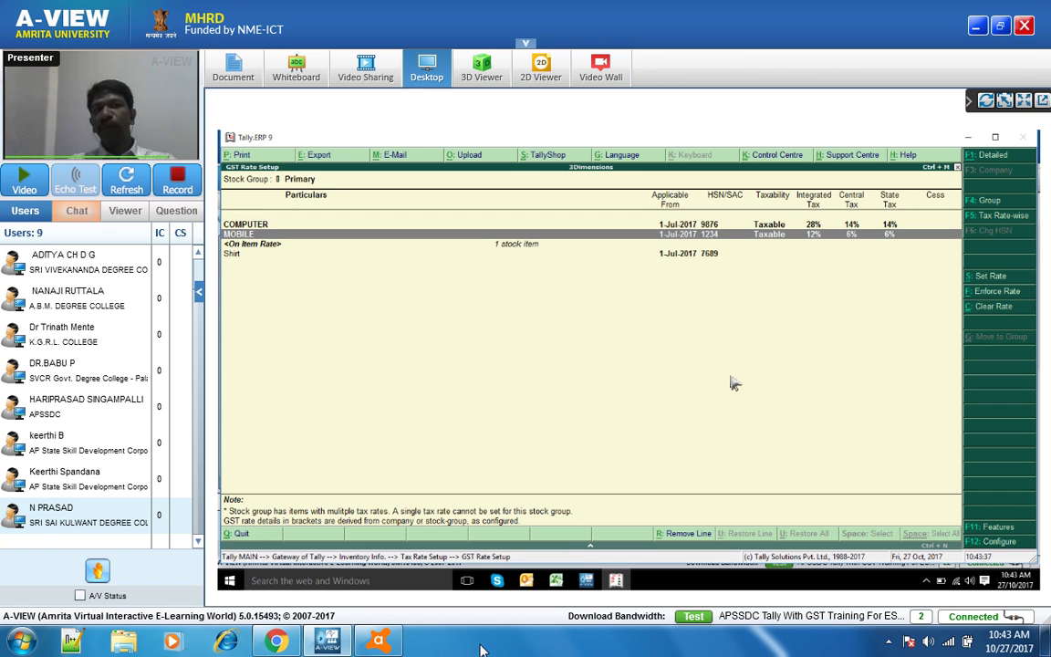
key("Return")
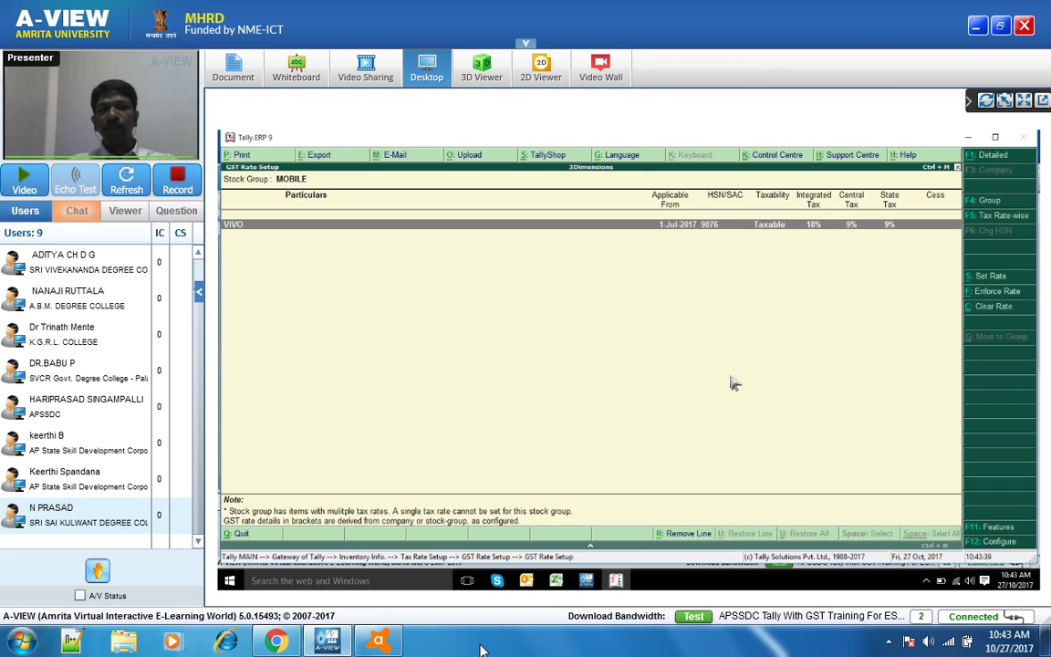
key("Return")
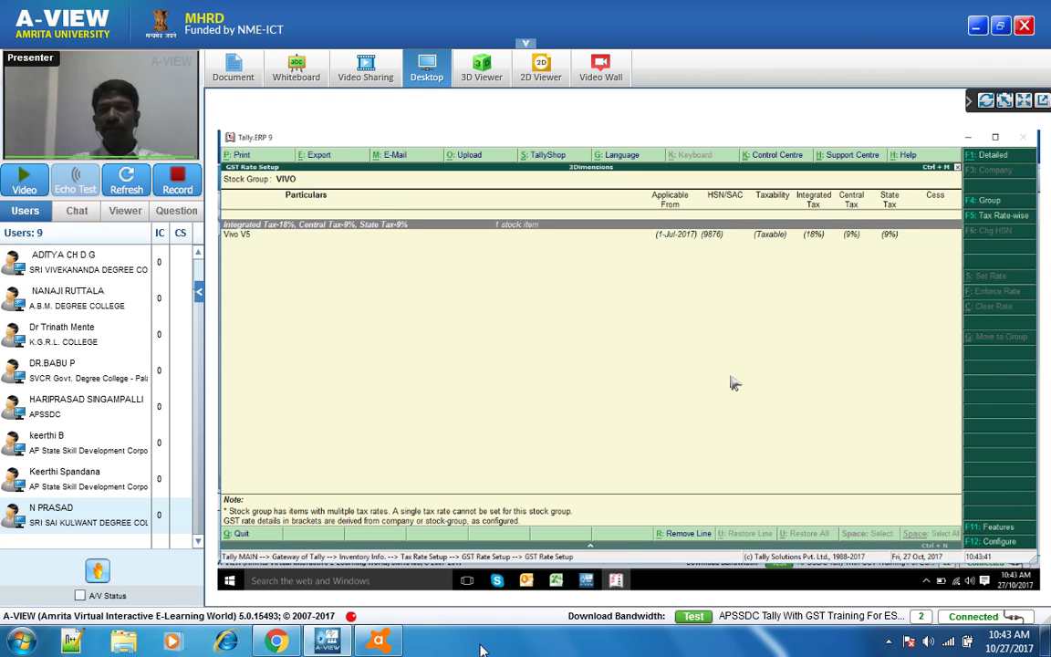
key("Down")
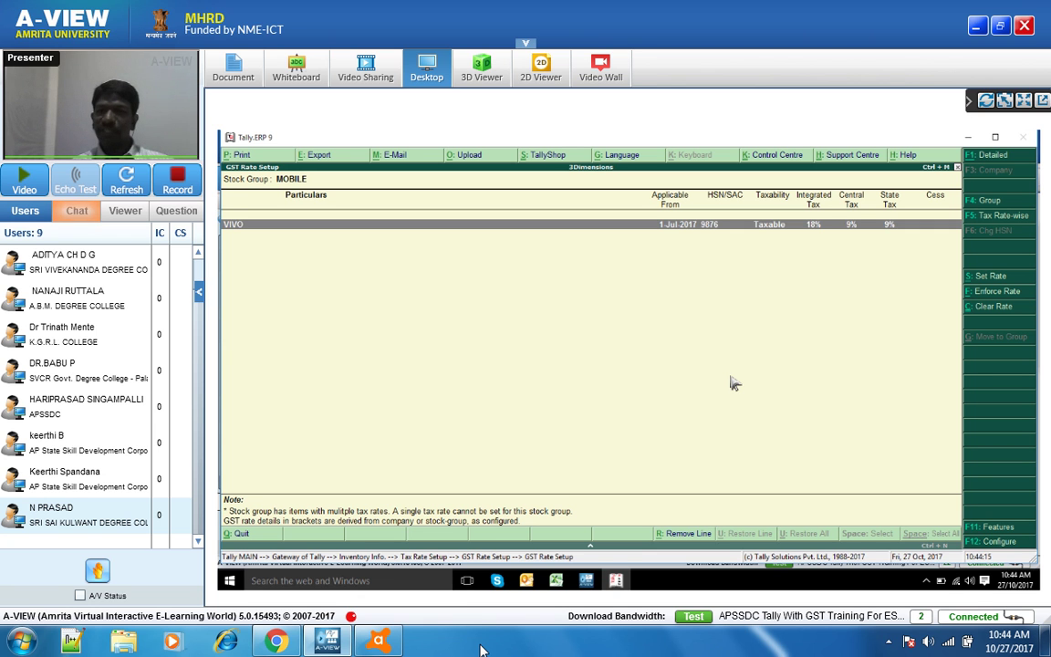
- Drill into the VIVO stock group to view its items again
key("Return")
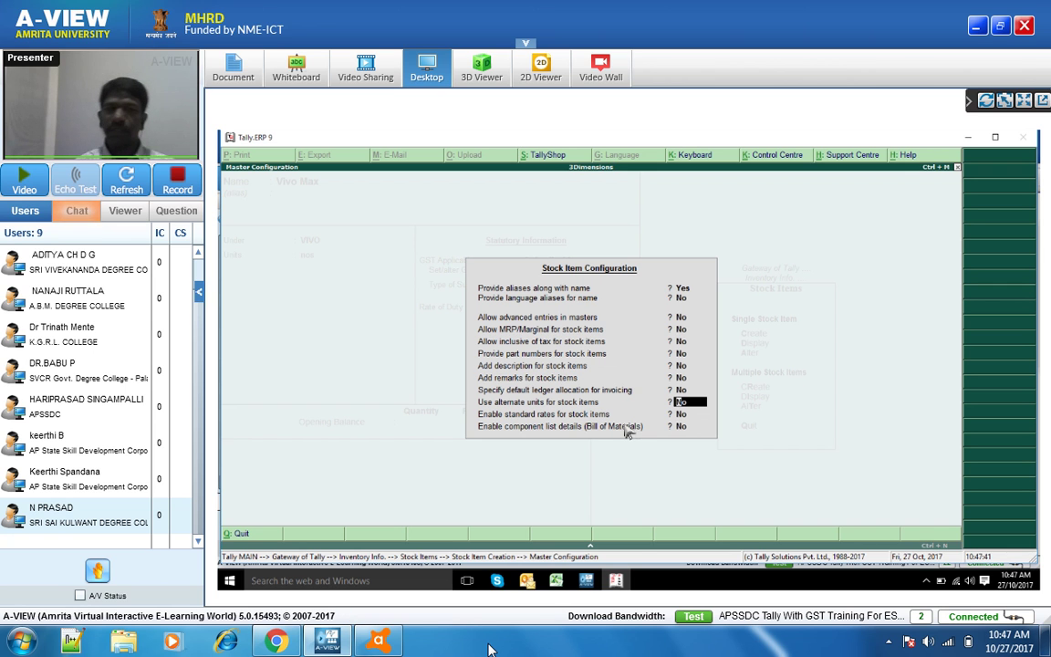
- Turn on 'Enable standard rates for stock items' and accept the stock item configuration
key("Return")
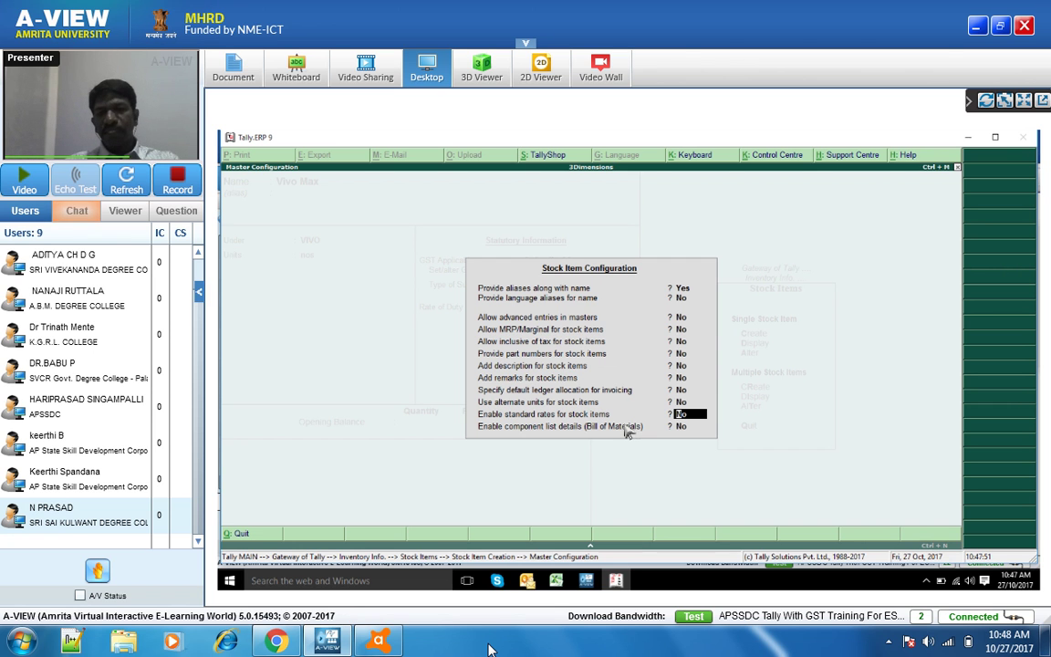
type("y")
key("Return")
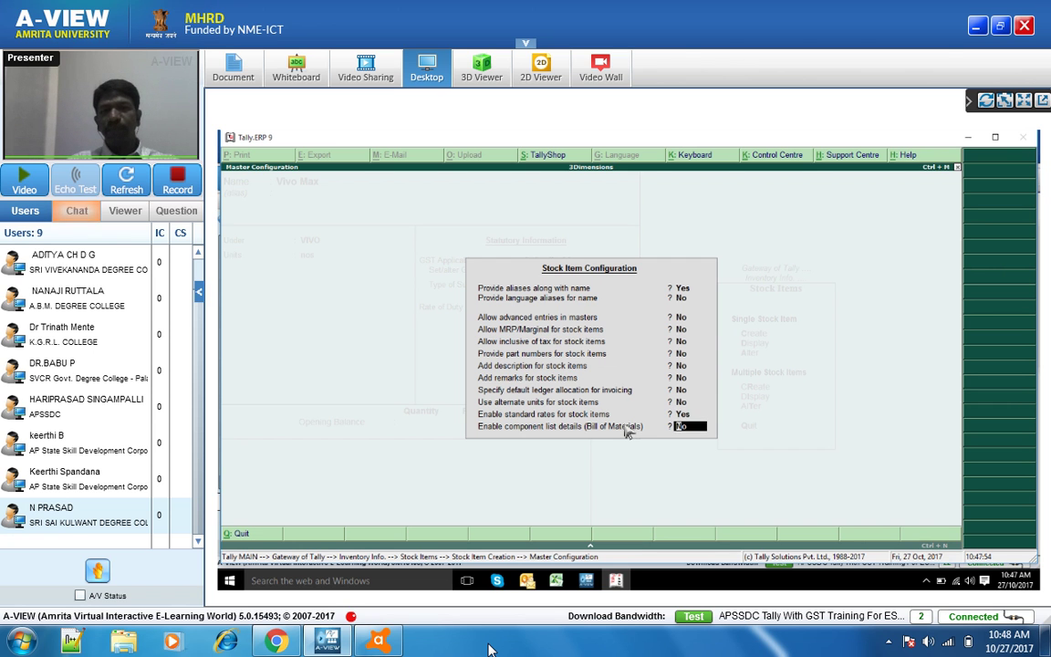
key("Return")
key("Return")
key("Return")
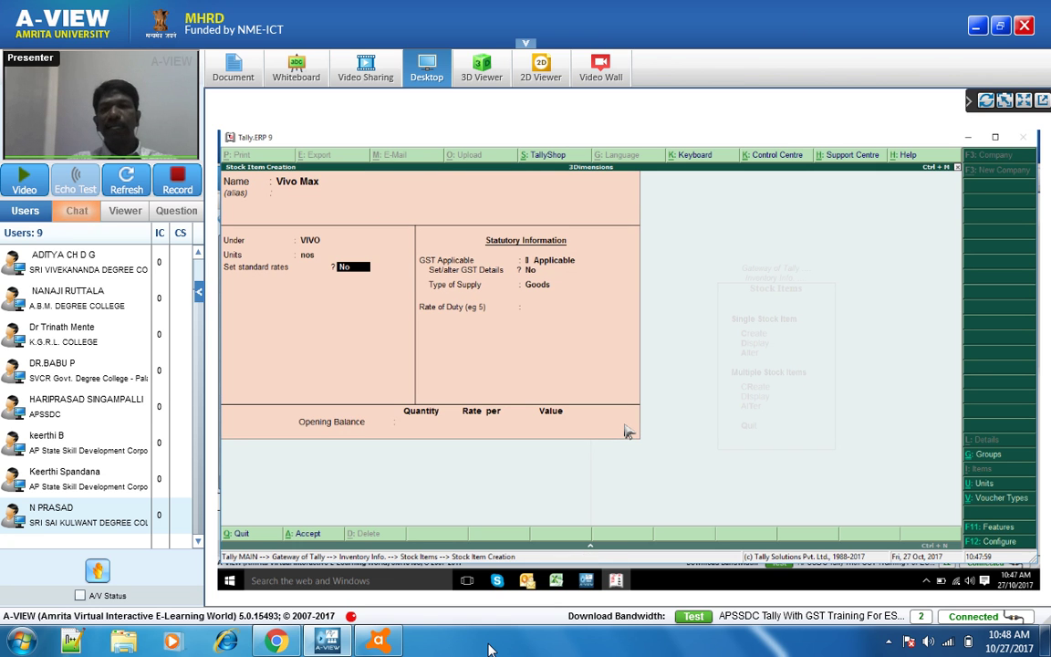
- Answer Yes to Set standard rates to open Vivo Max's Standard Rates screen
type("y")
key("Return")
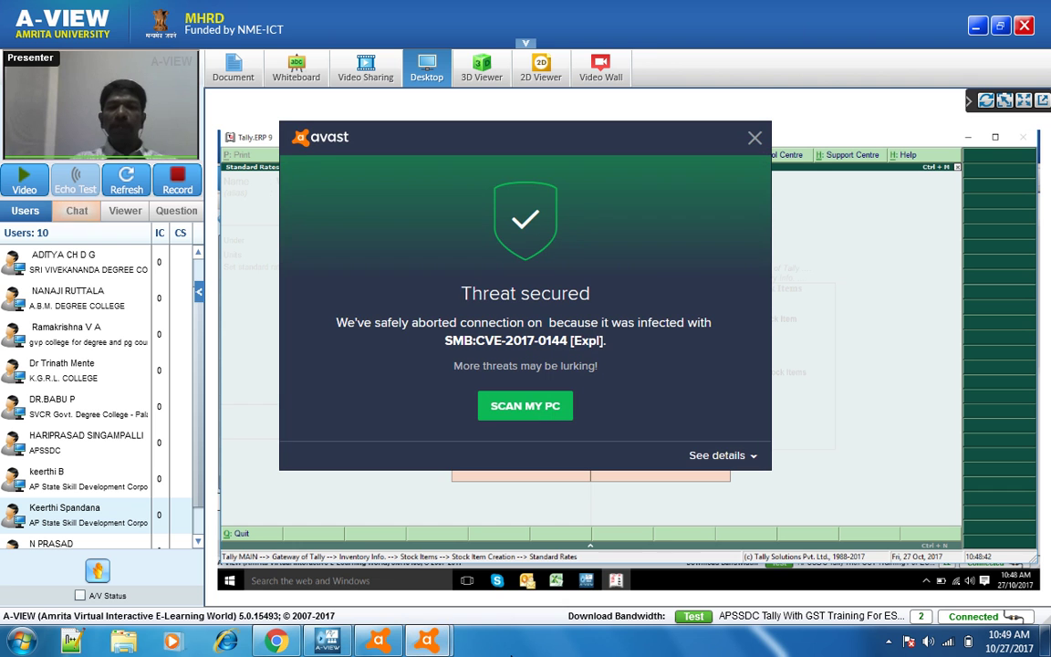
- Dismiss the repeated Avast threat alerts and accept Vivo Max's 1200 standard selling price
right_click(427, 642)
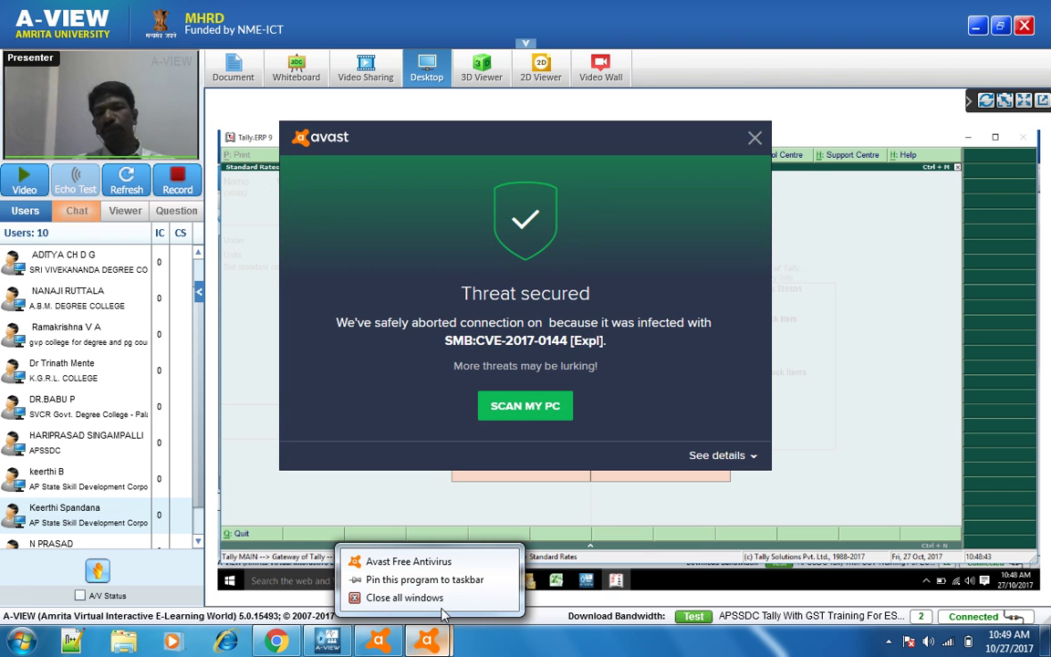
left_click(404, 598)
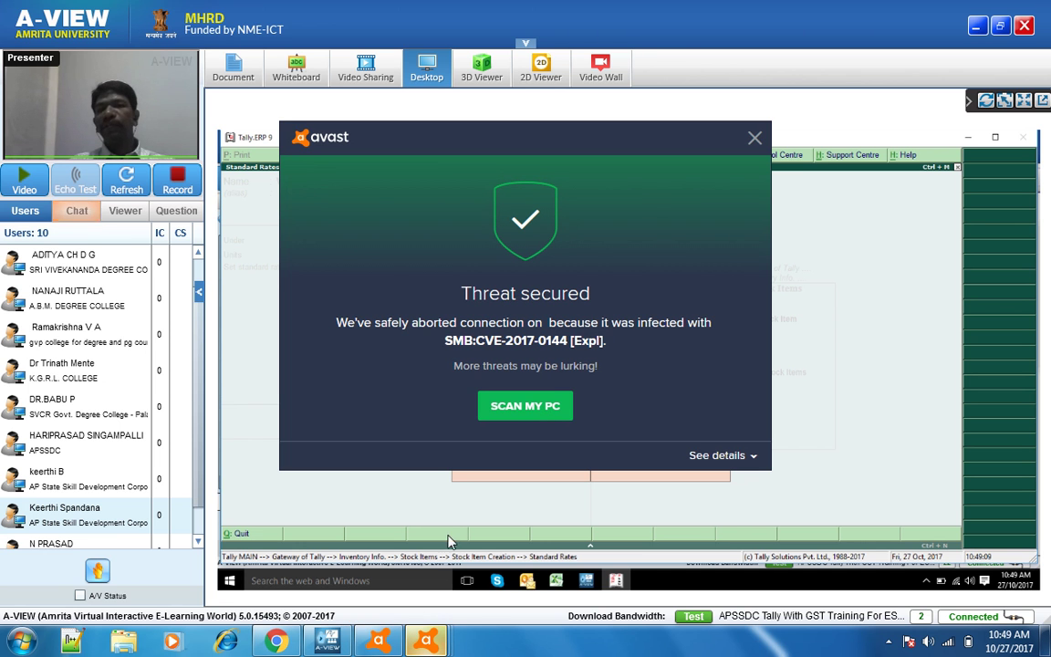
right_click(444, 646)
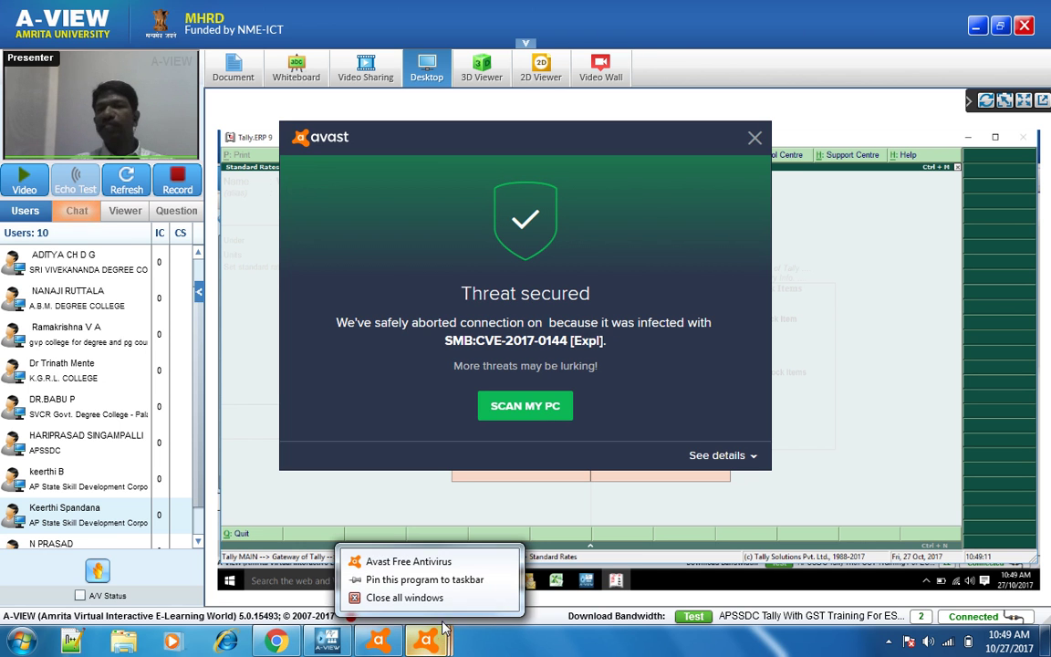
left_click(388, 596)
right_click(430, 642)
left_click(406, 598)
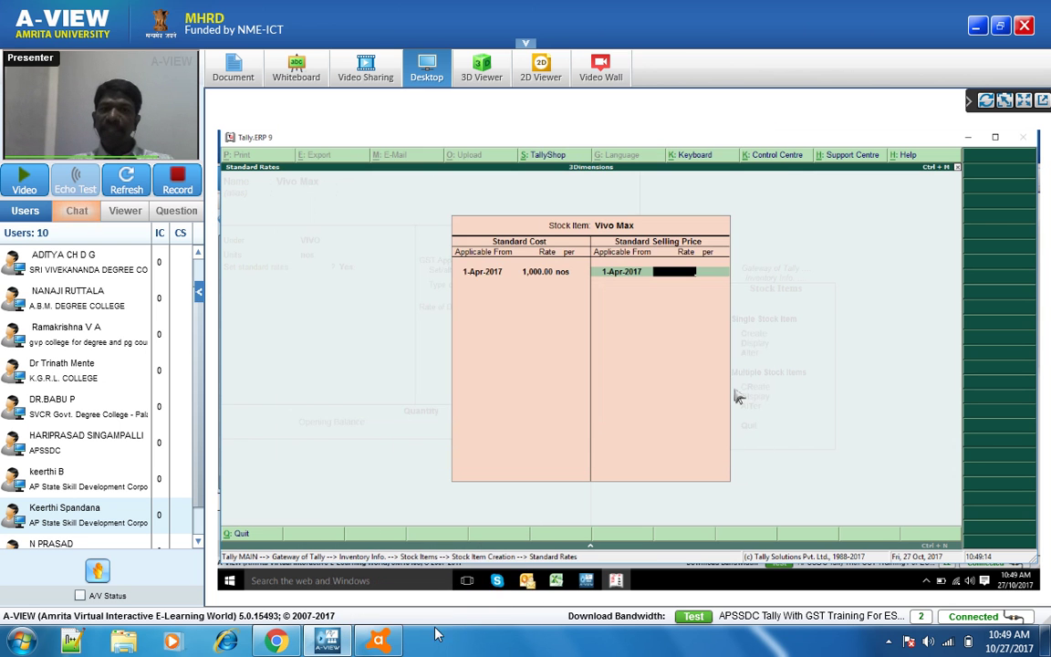
mouse_move(399, 636)
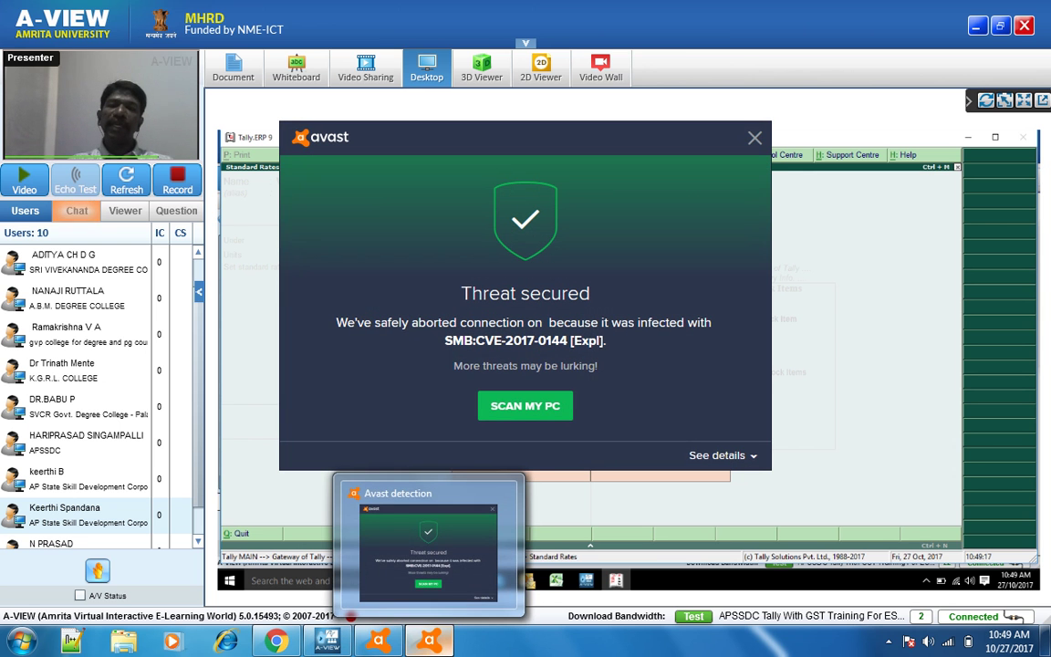
right_click(427, 638)
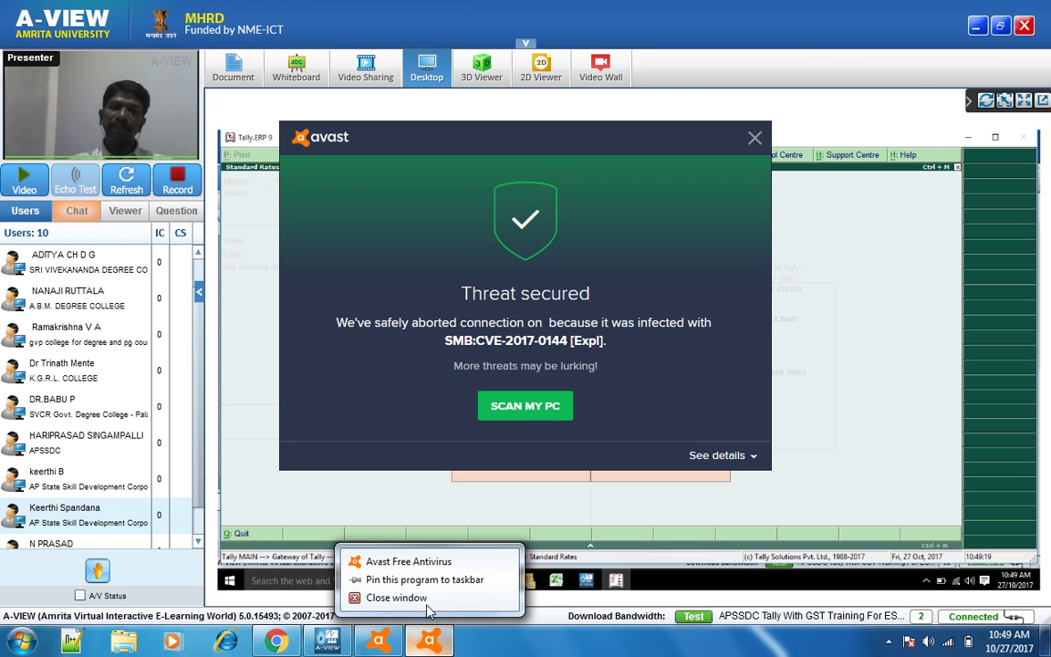
left_click(396, 597)
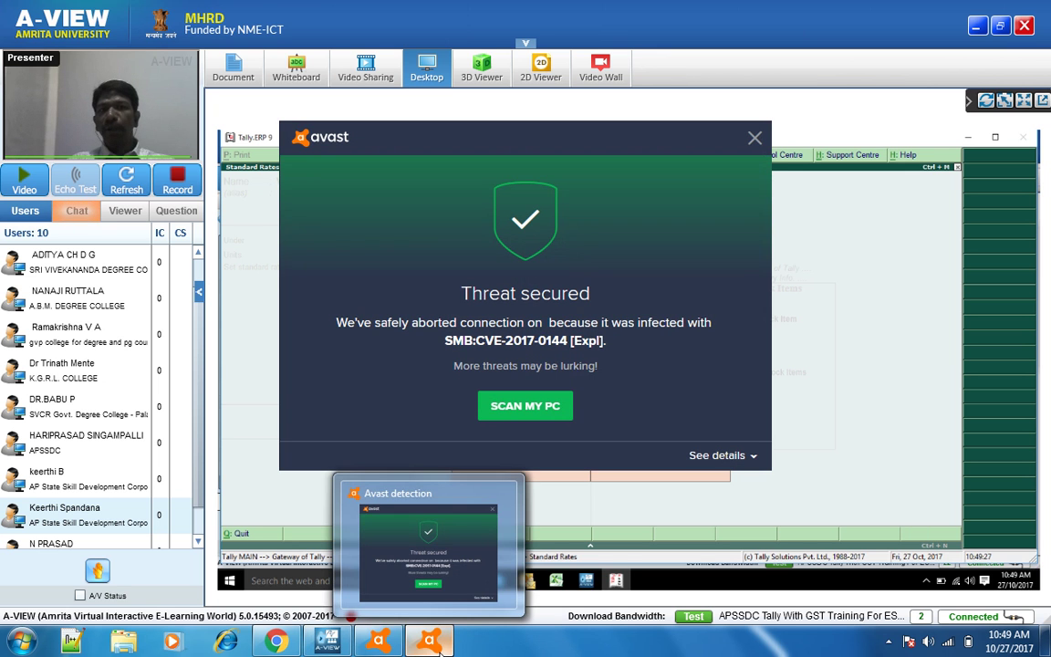
right_click(429, 644)
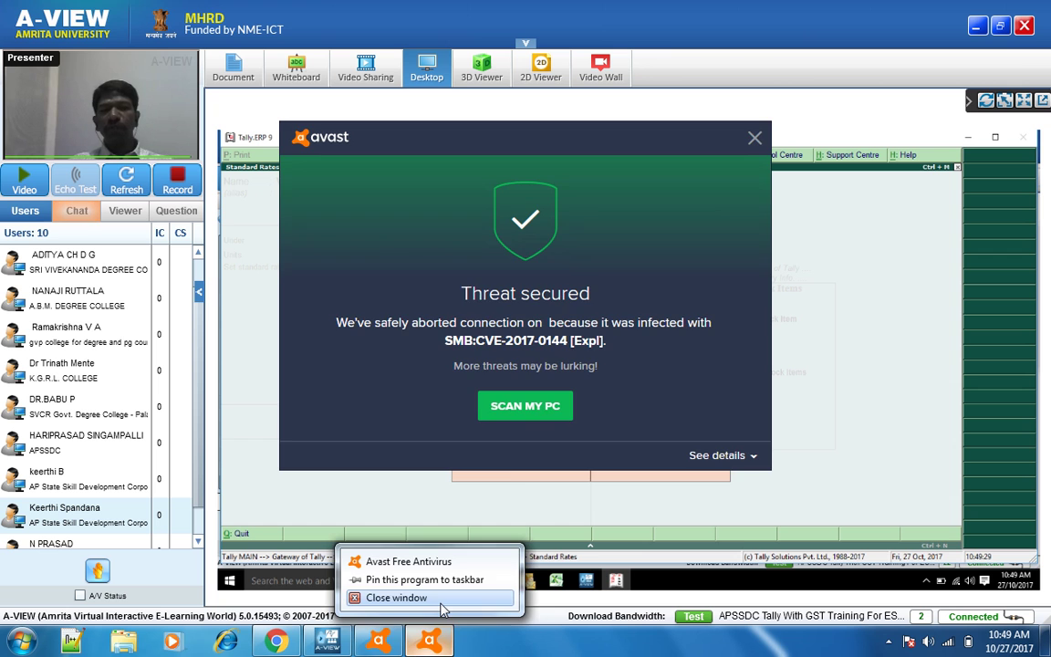
left_click(388, 597)
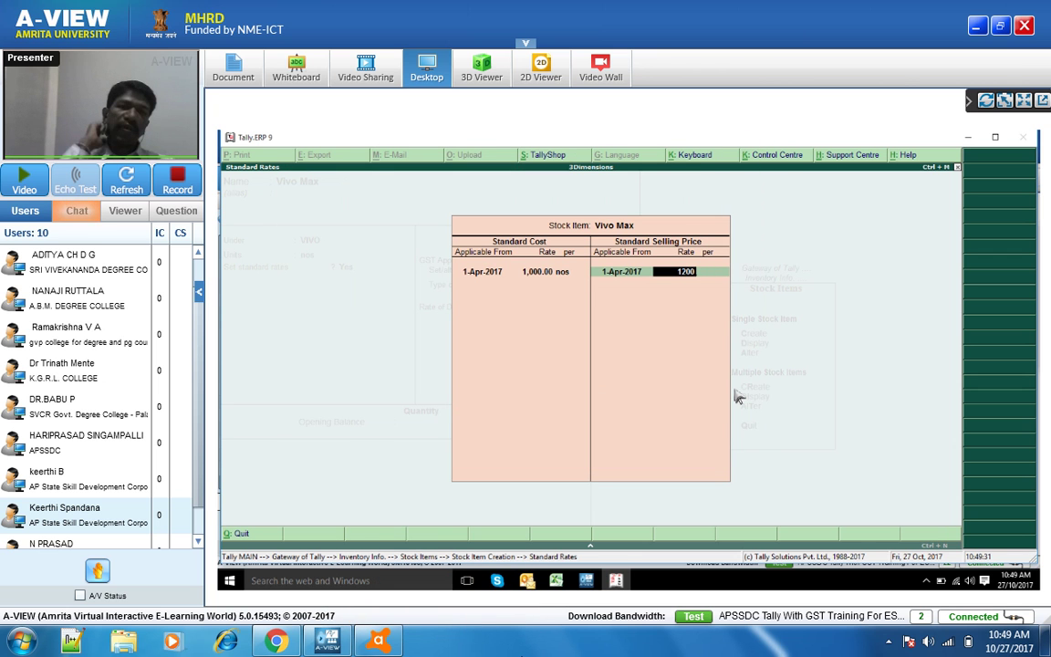
key("Return")
key("Return")
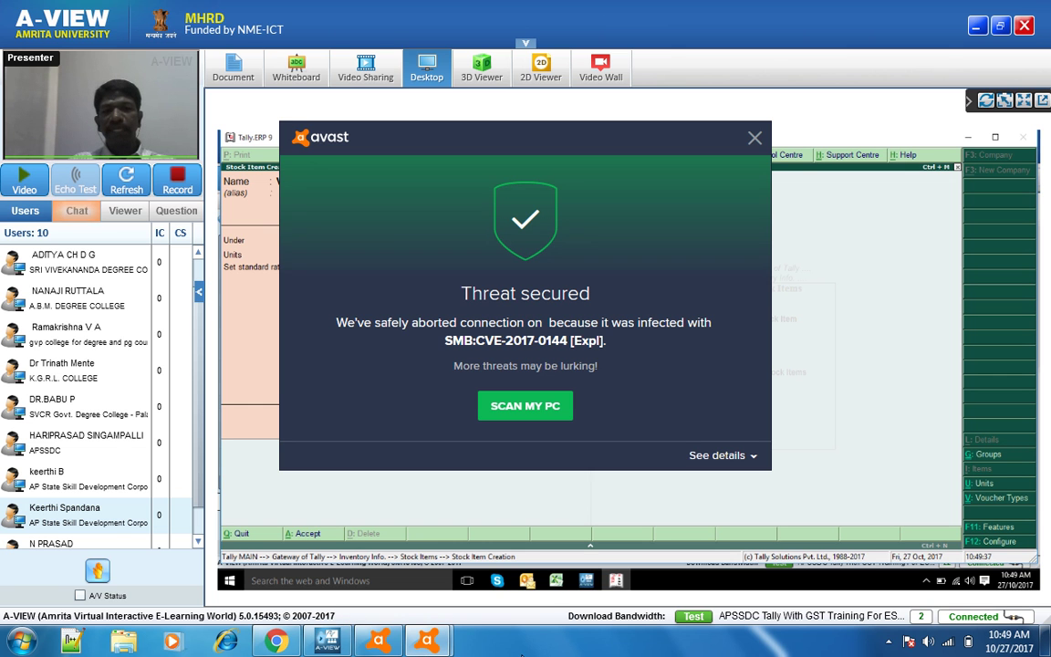
- Close all remaining Avast alert windows to reveal Vivo Max's Tax Rate History with HSN 4355
right_click(431, 642)
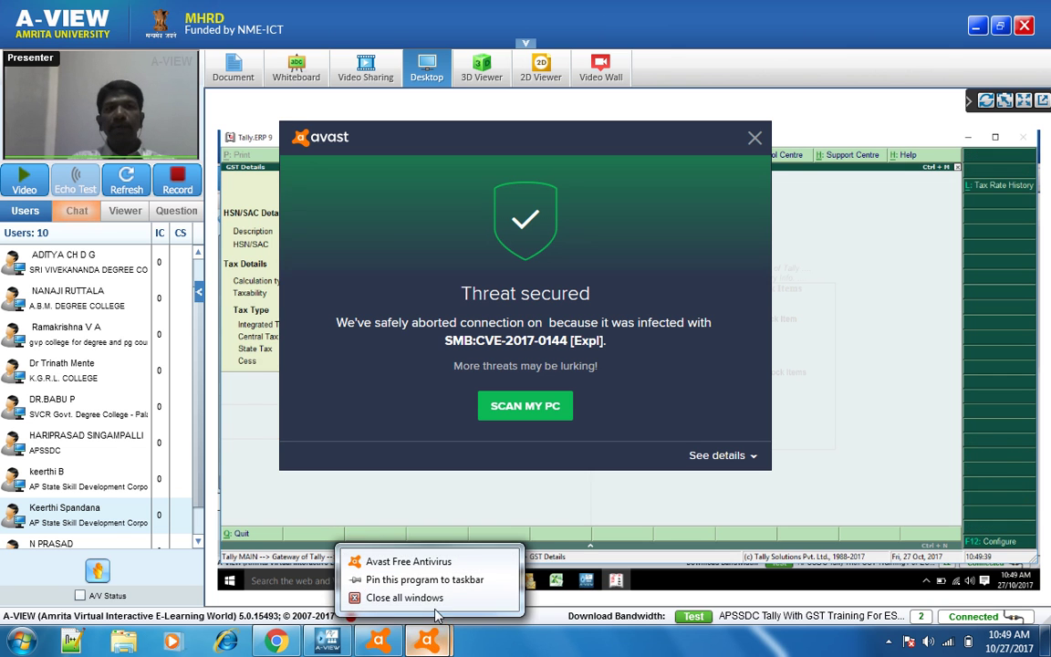
left_click(456, 597)
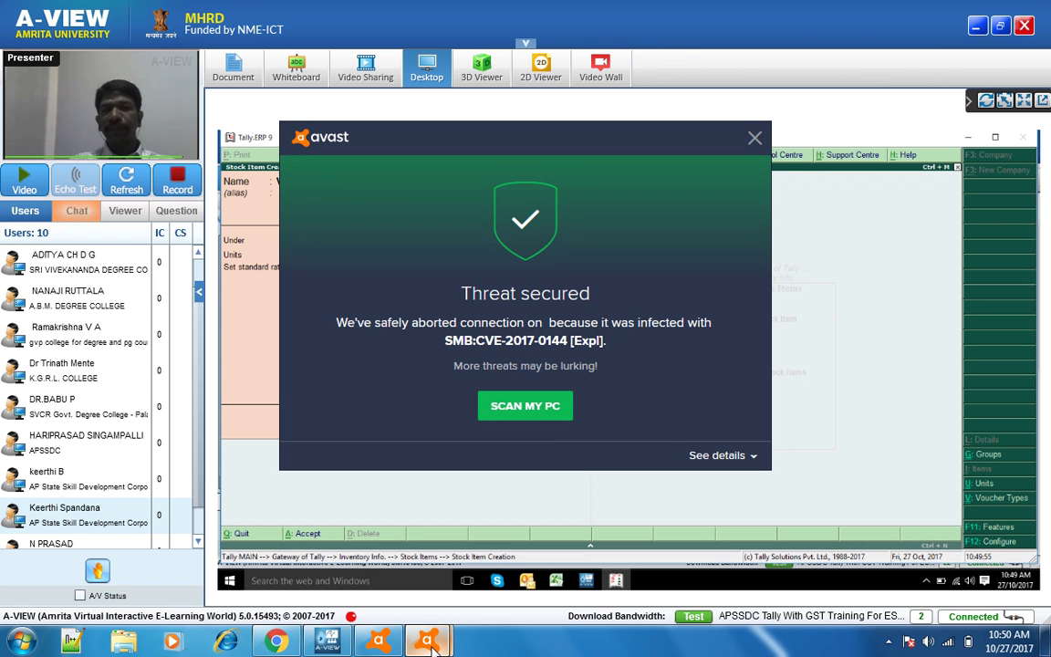
right_click(424, 644)
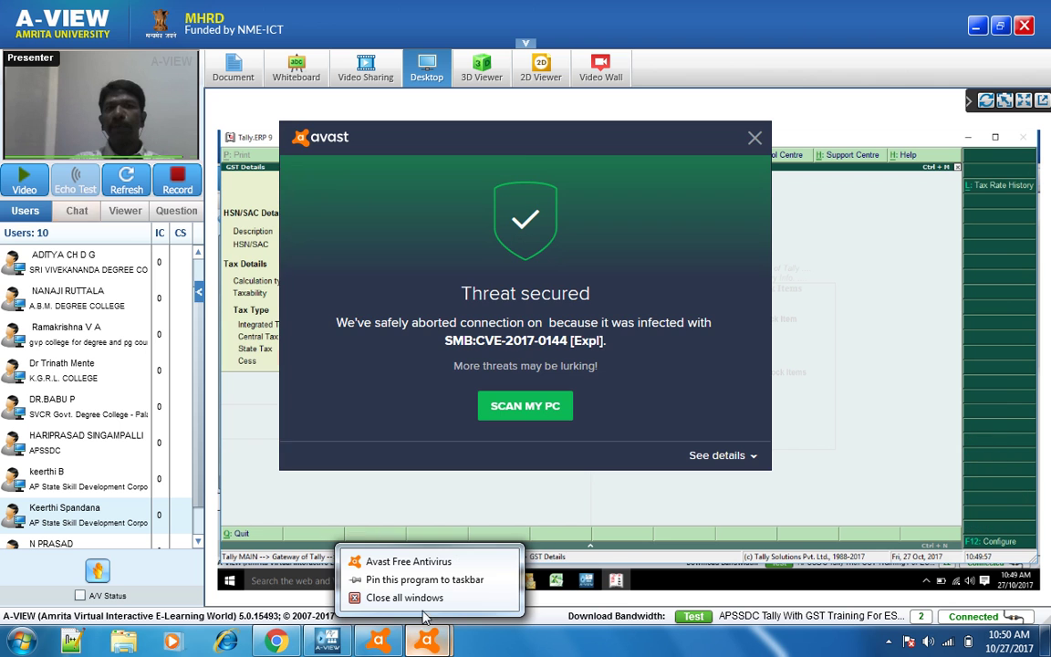
left_click(427, 604)
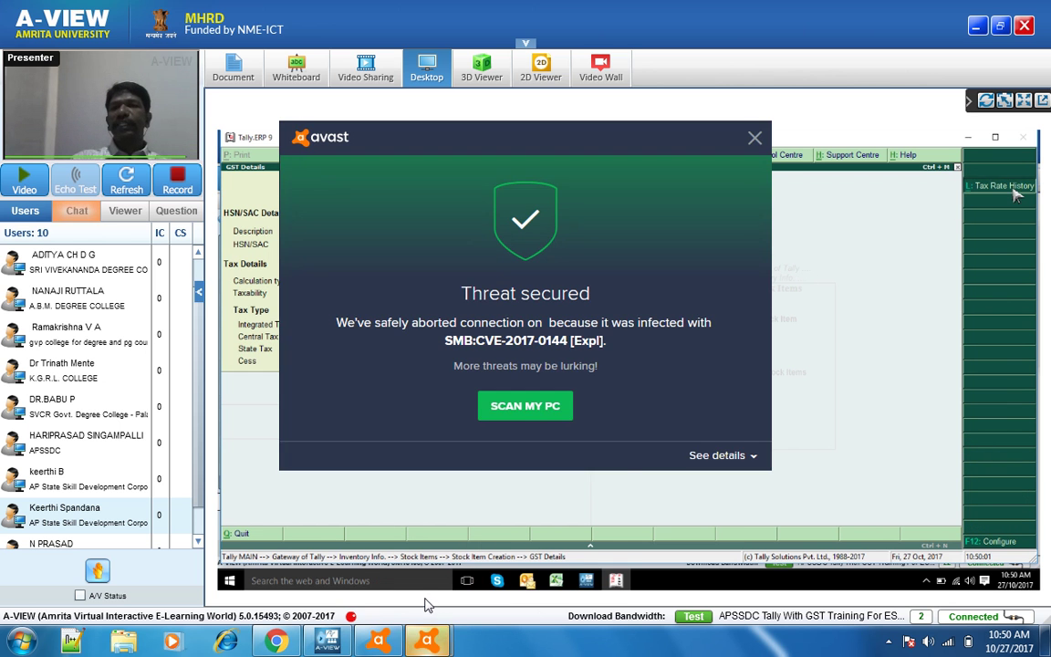
right_click(424, 643)
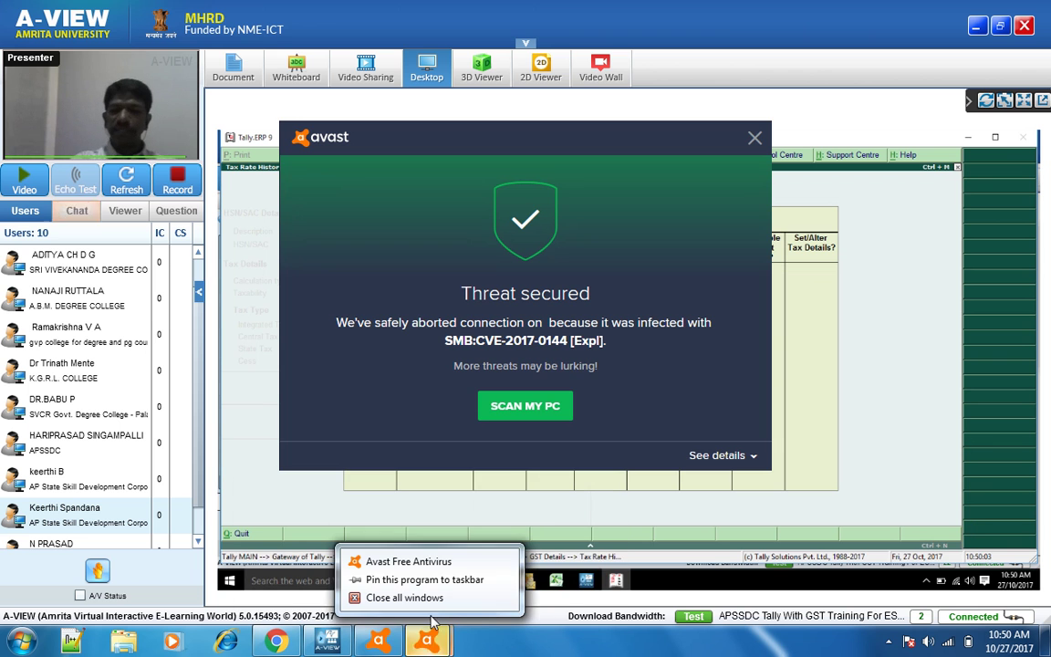
left_click(429, 598)
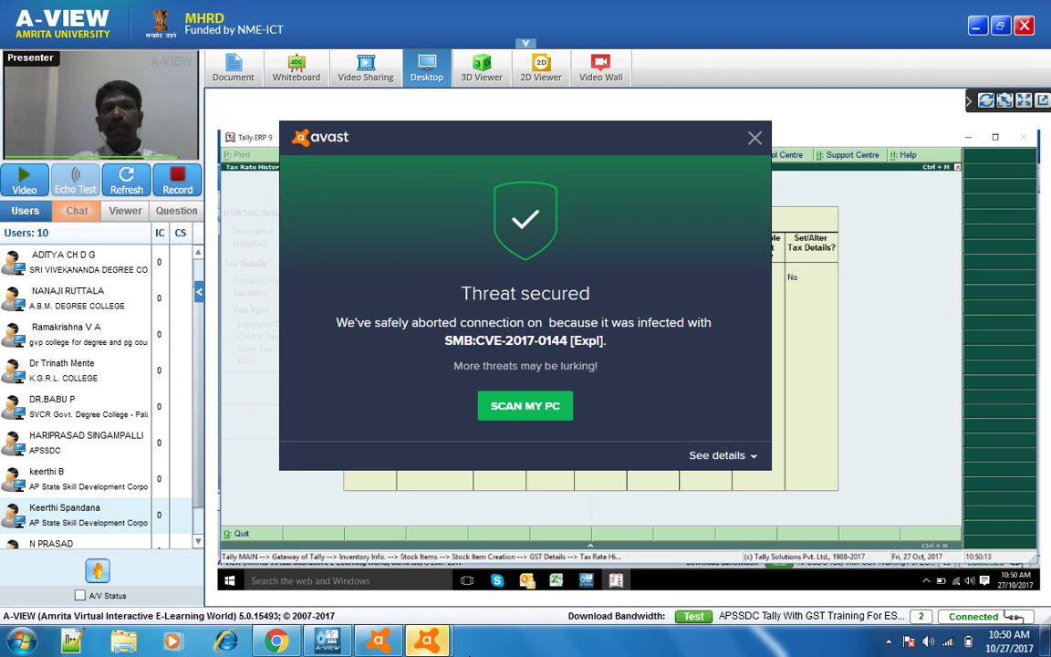
right_click(427, 641)
left_click(429, 601)
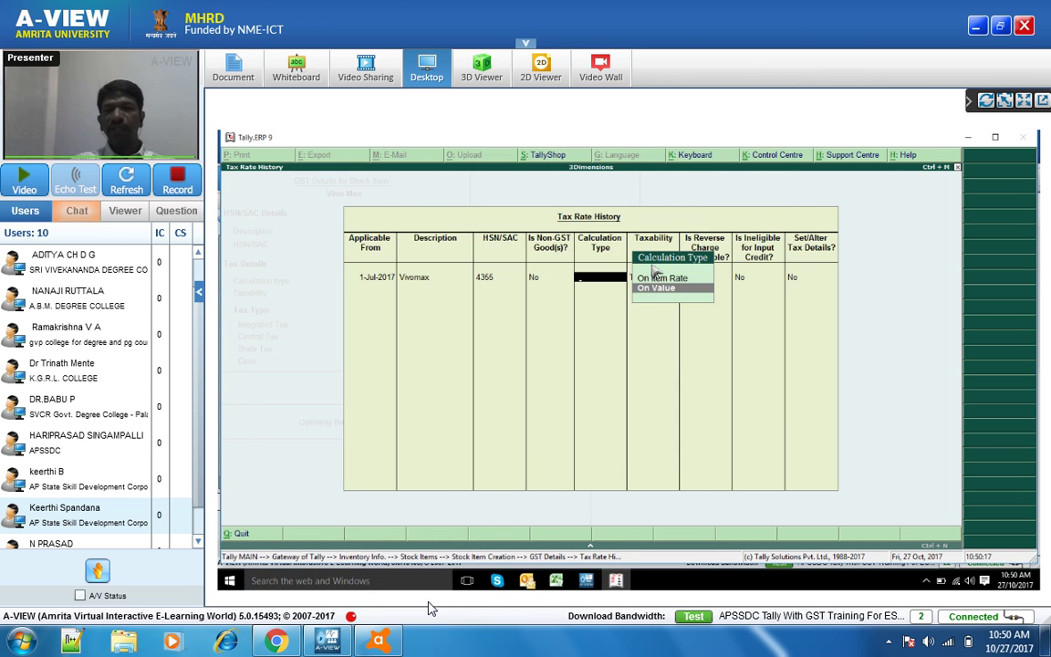
right_click(386, 641)
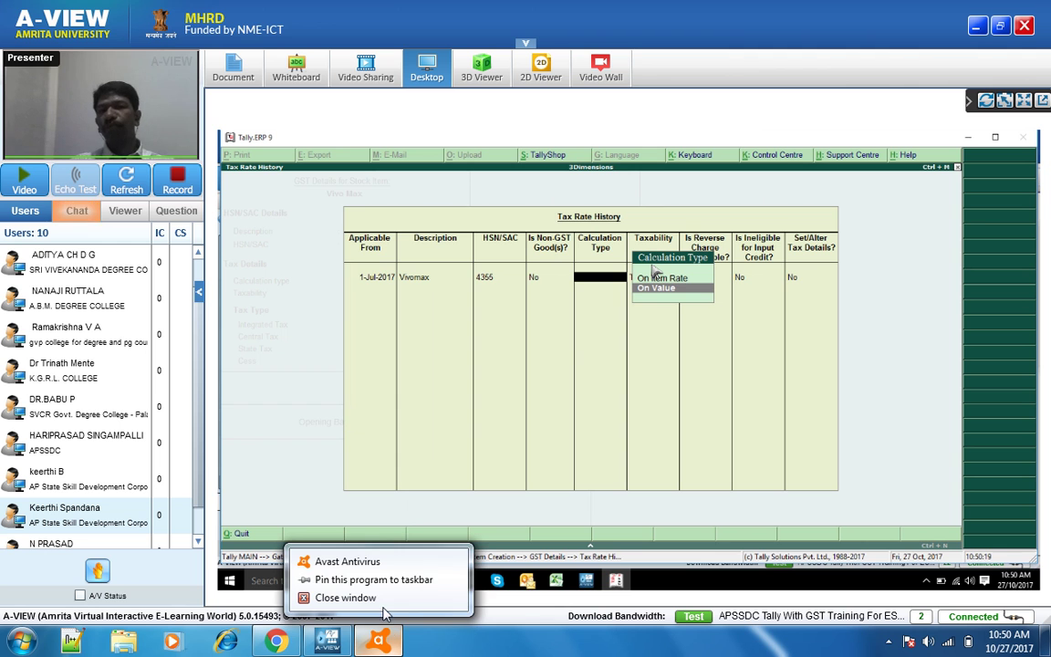
left_click(387, 602)
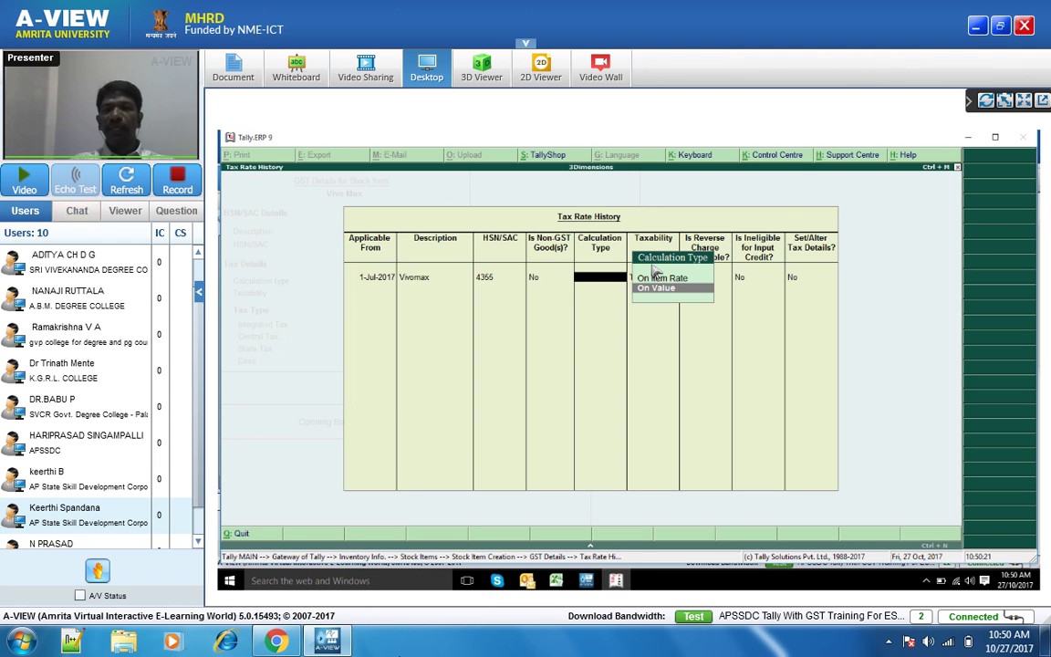
- Give Vivo Max 5% integrated GST on value, with 2.50% central and state tax
key("Return")
key("Return")
key("Return")
key("Return")
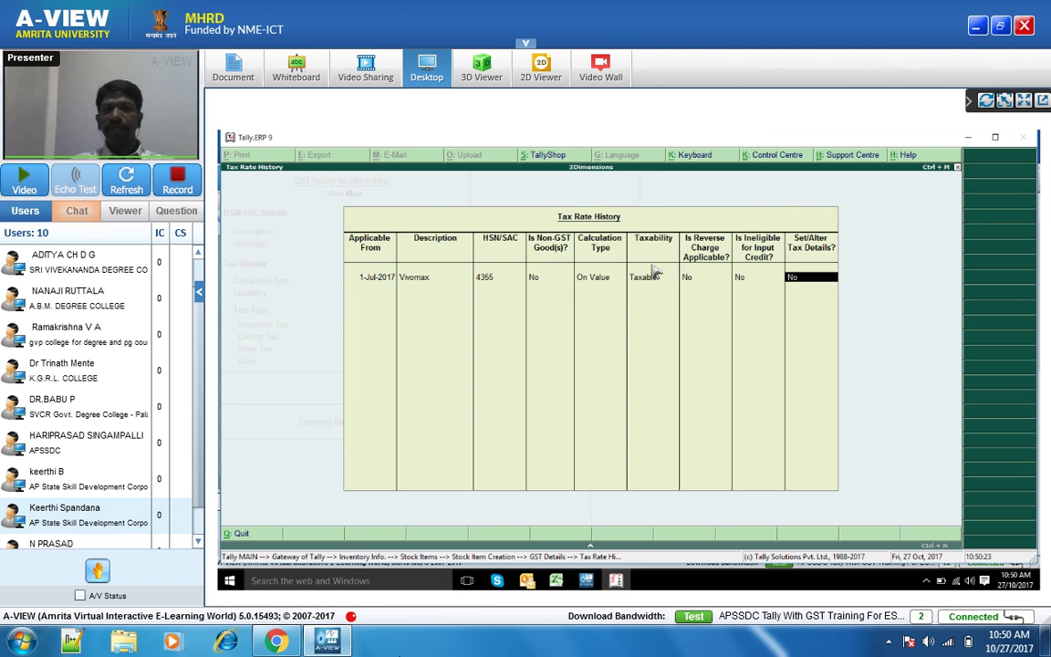
key("y")
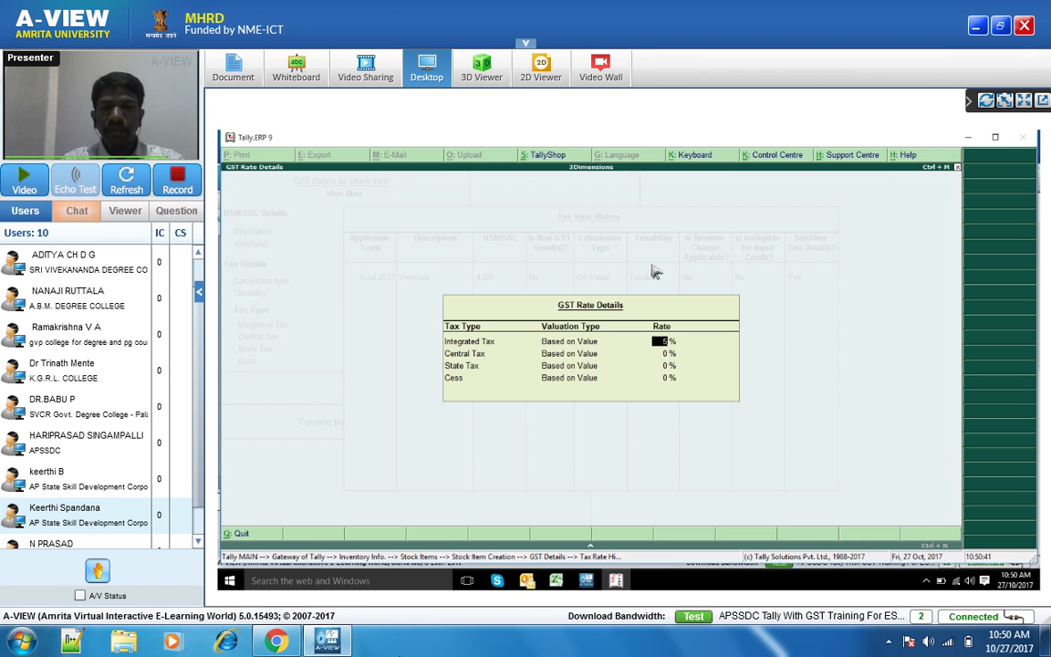
key("Return")
key("Return")
key("Return")
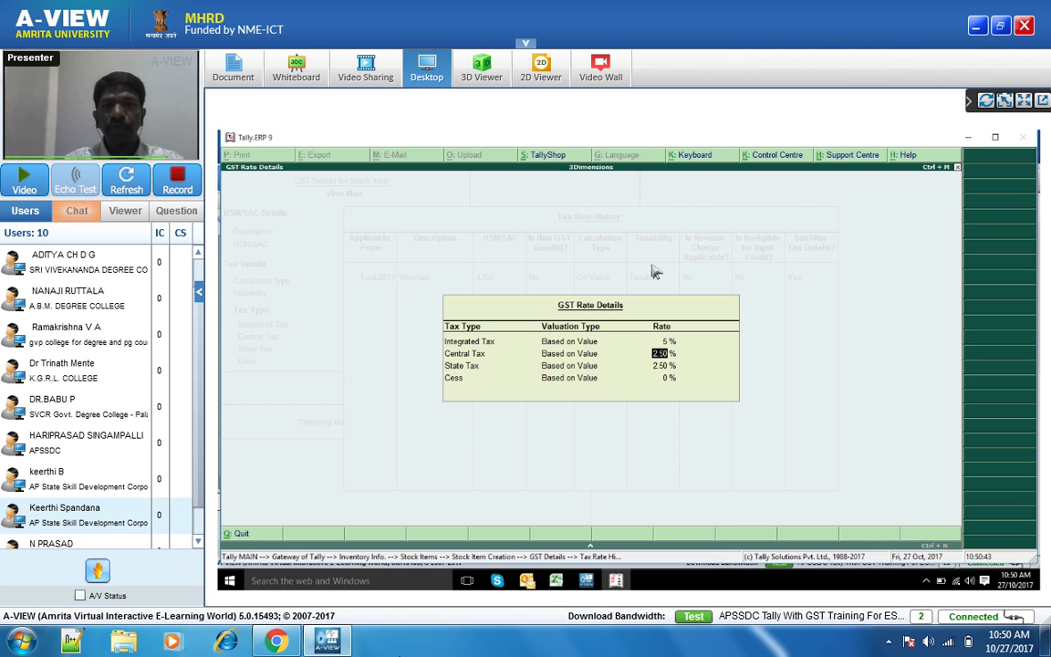
key("Return")
key("Return")
key("Return")
key("Return")
key("Return")
key("Return")
key("Return")
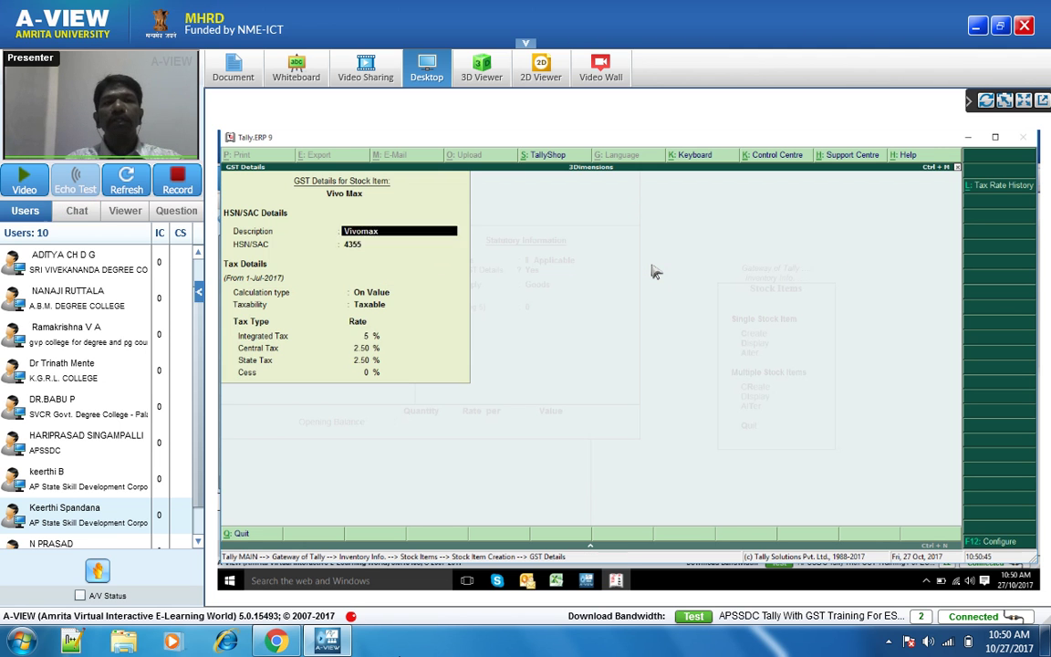
key("Return")
key("Return")
key("Return")
key("Return")
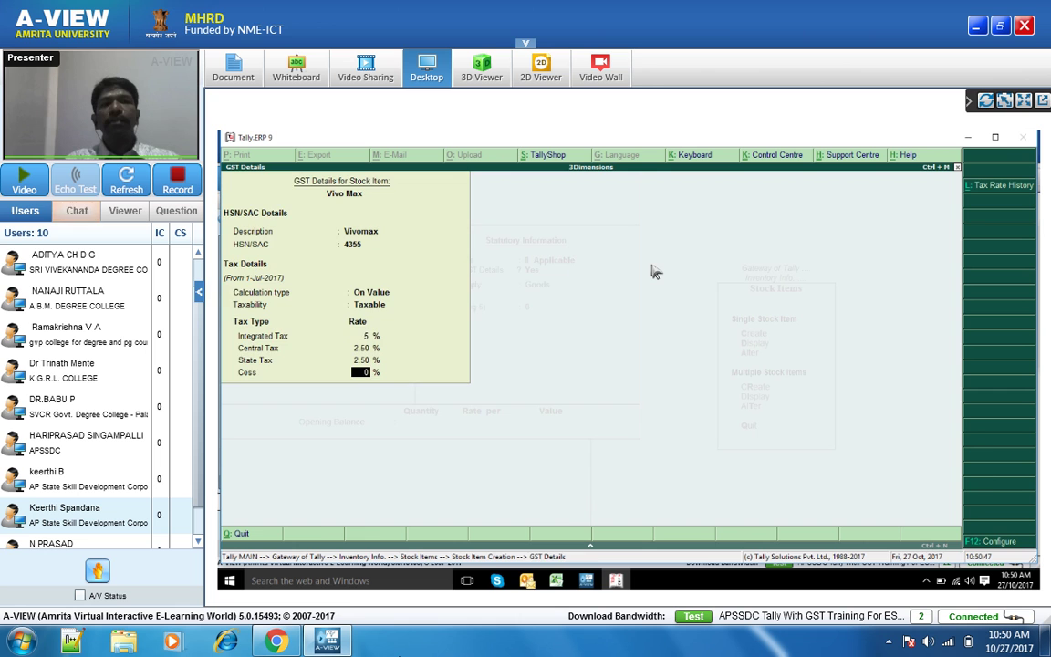
key("Return")
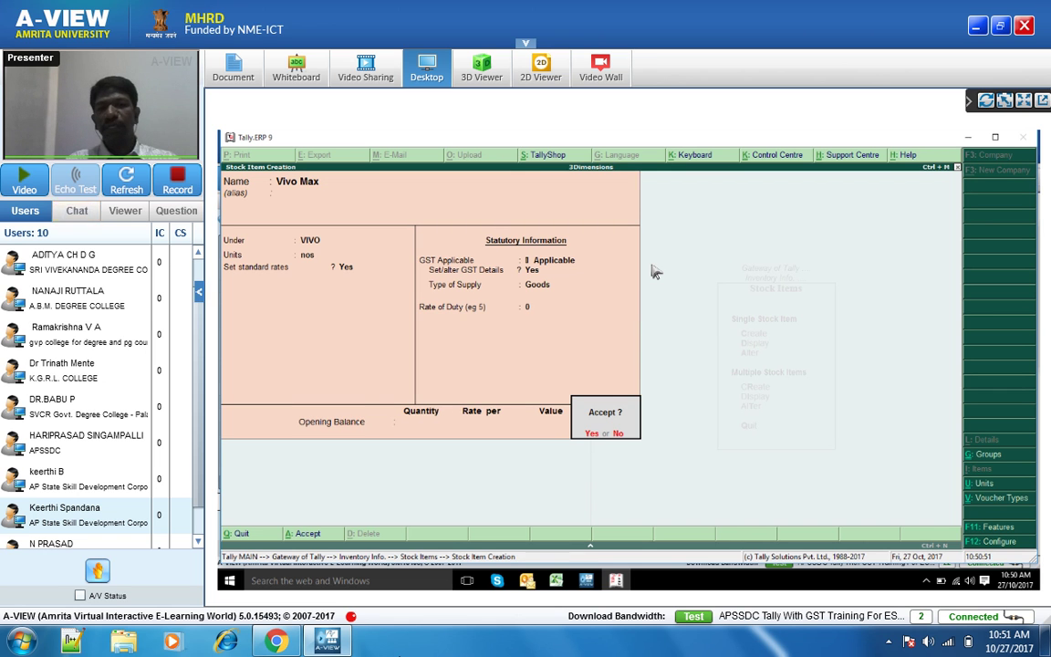
- Save the Vivo Max item and open the GST rate setup list under Tax Rate Setup
key("Return")
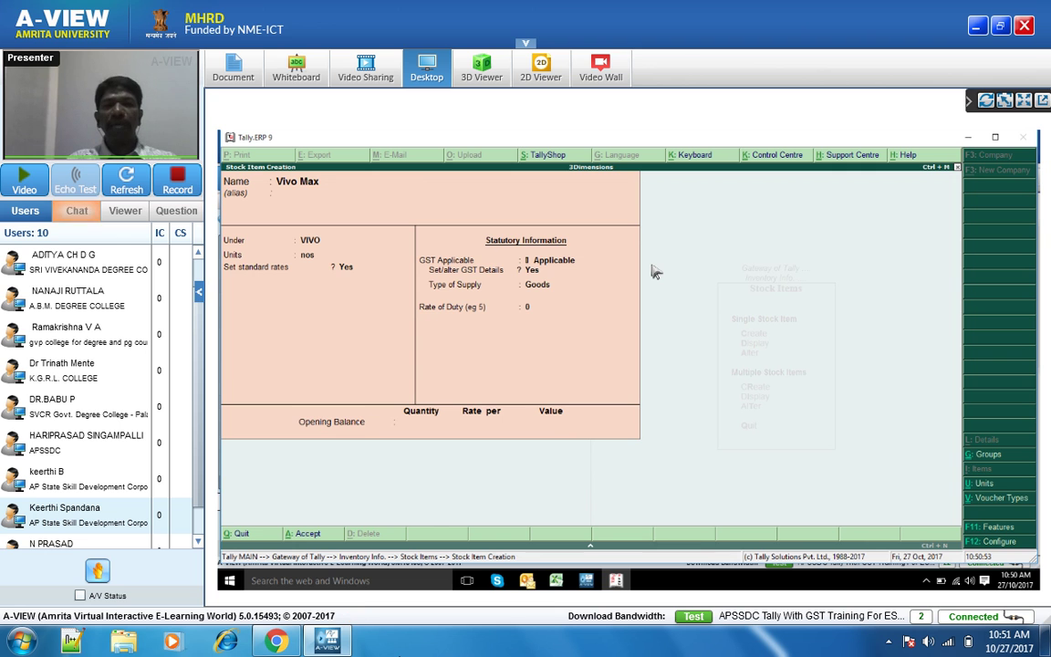
key("Escape")
key("Escape")
key("Escape")
key("Escape")
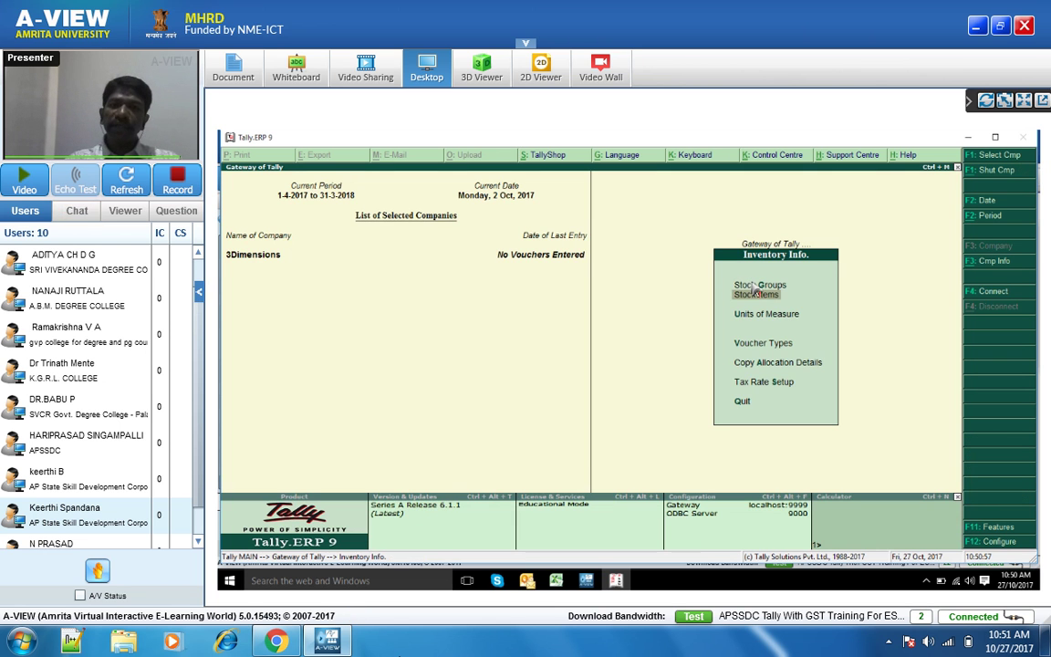
key("Down")
key("Down")
key("Down")
key("Down")
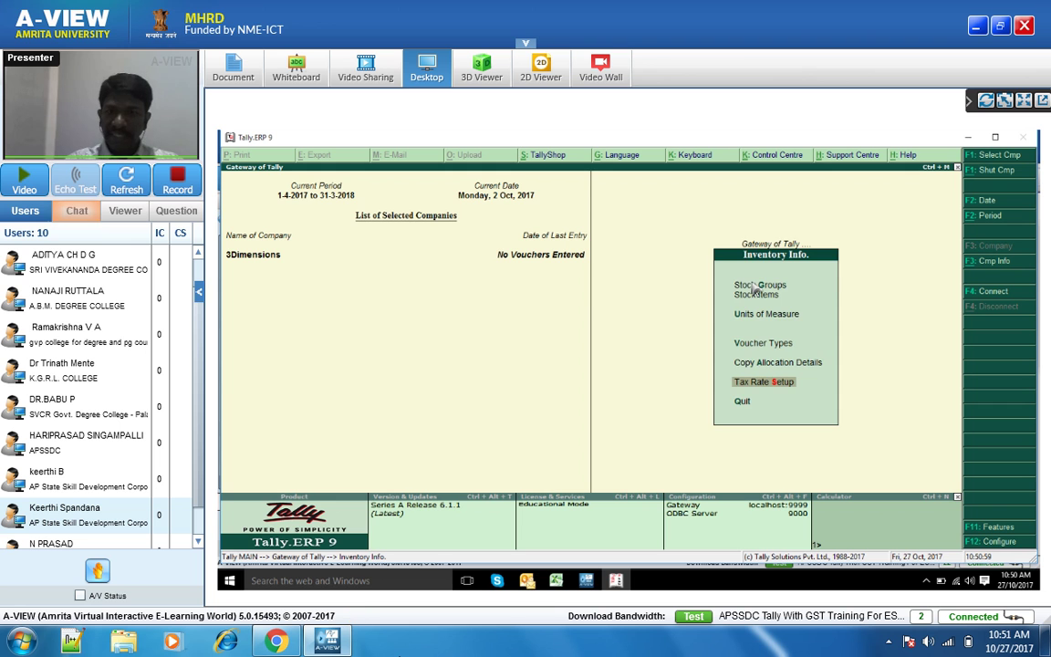
key("Return")
key("Return")
key("Down")
key("Return")
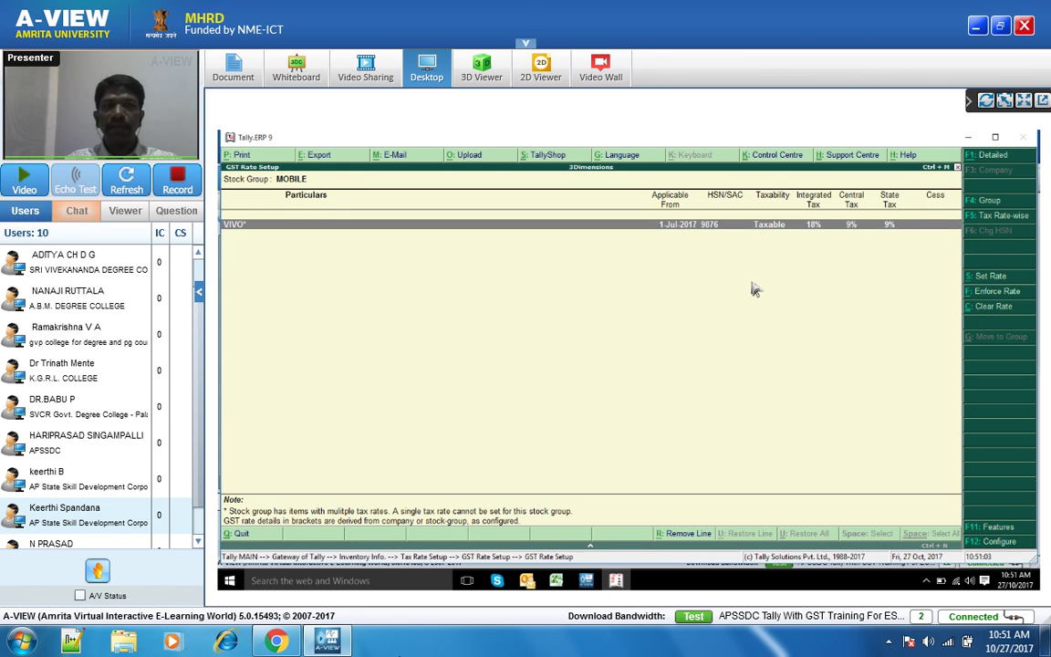
- Review the VIVO group's rates, Vivo Max at 5% and Vivo V5 at 18%, then exit
key("Return")
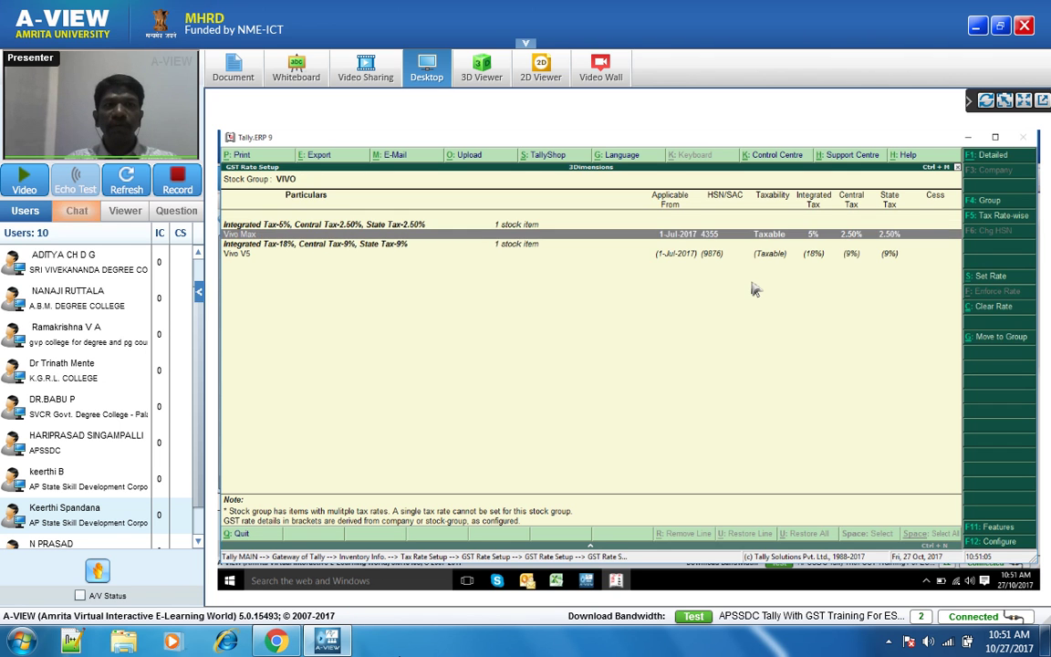
key("Down")
key("Down")
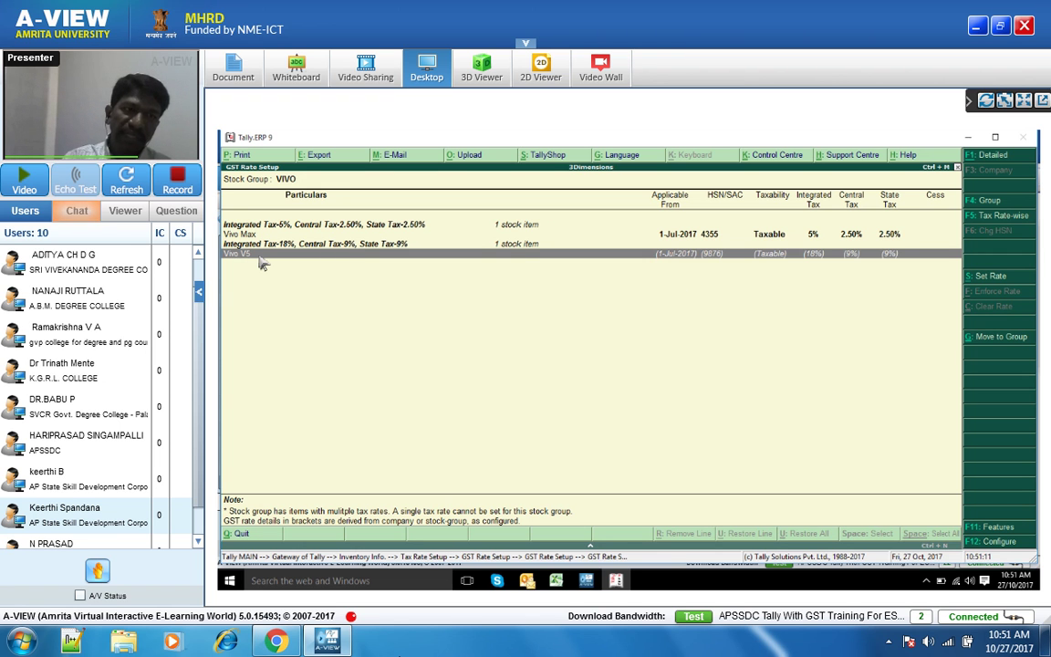
key("Up")
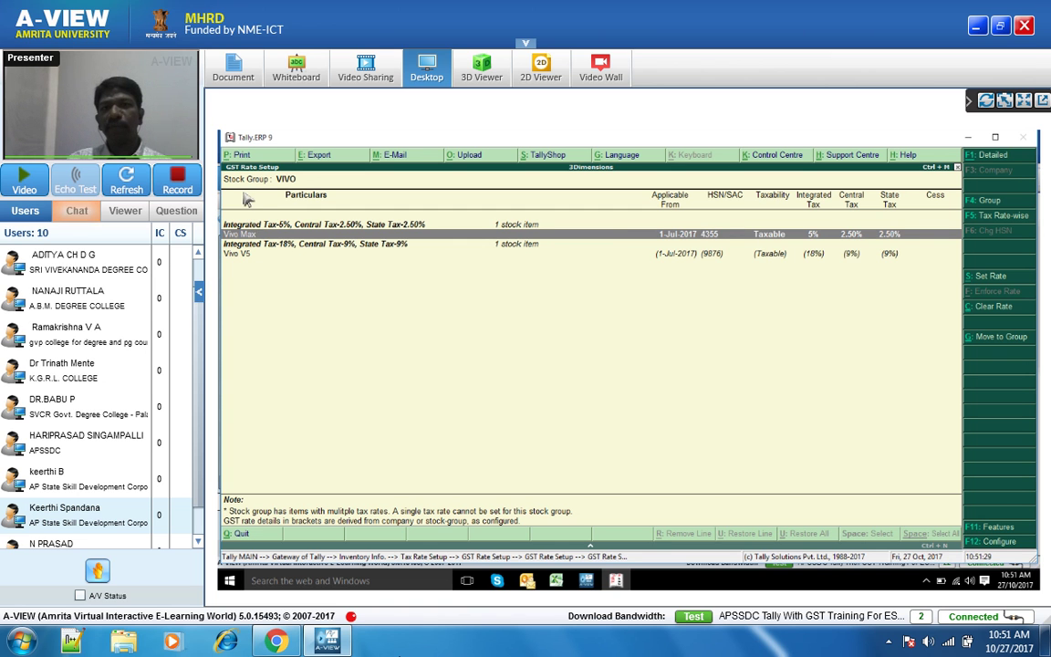
key("Escape")
key("Escape")
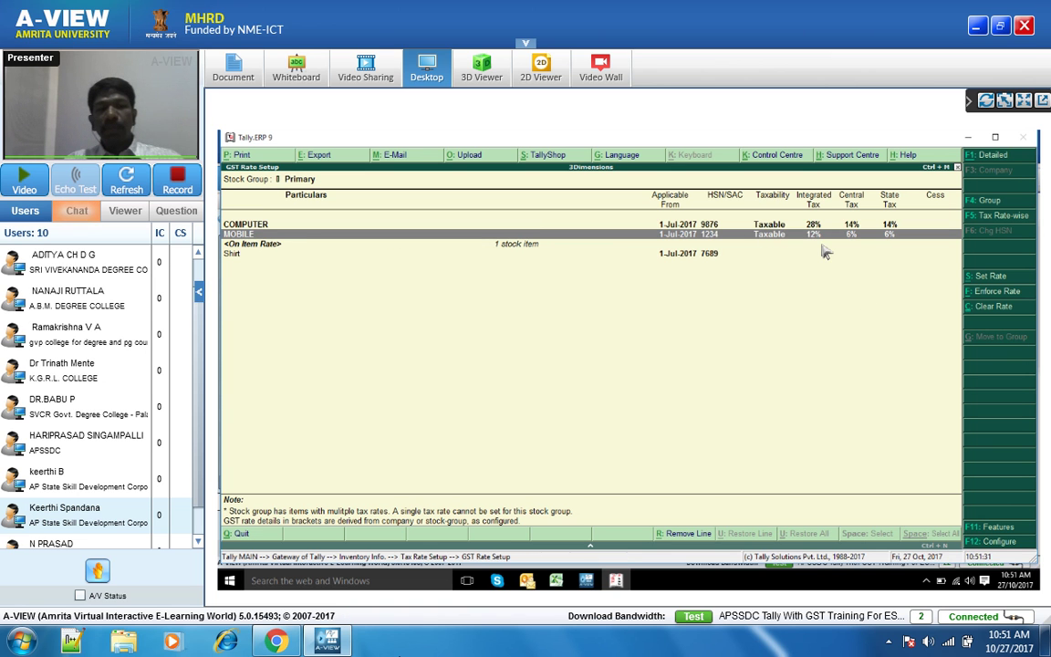
key("Return")
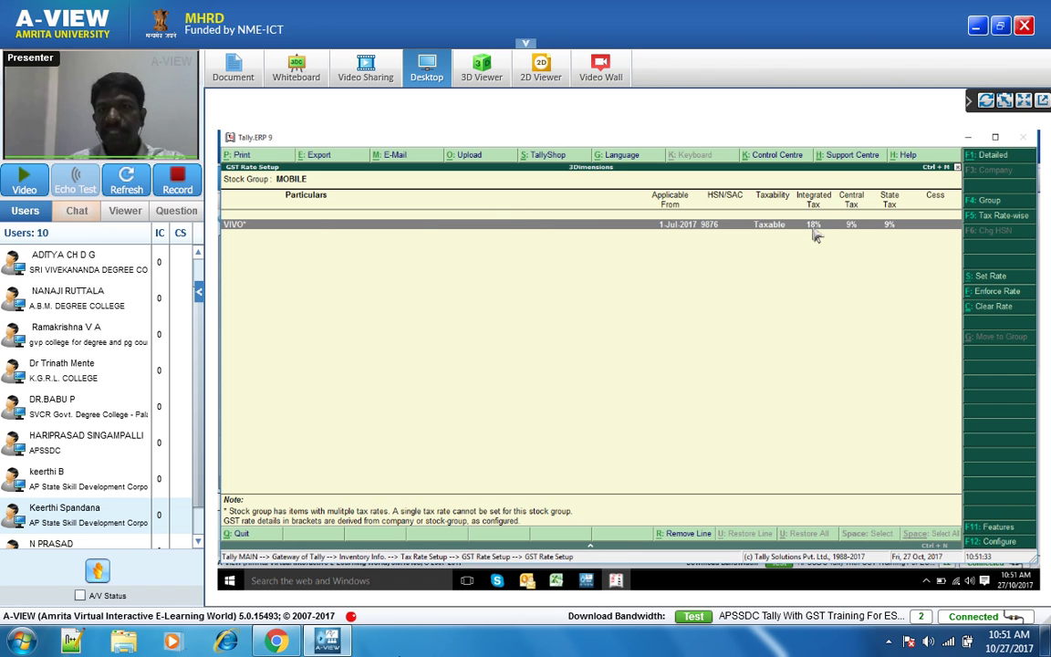
key("Return")
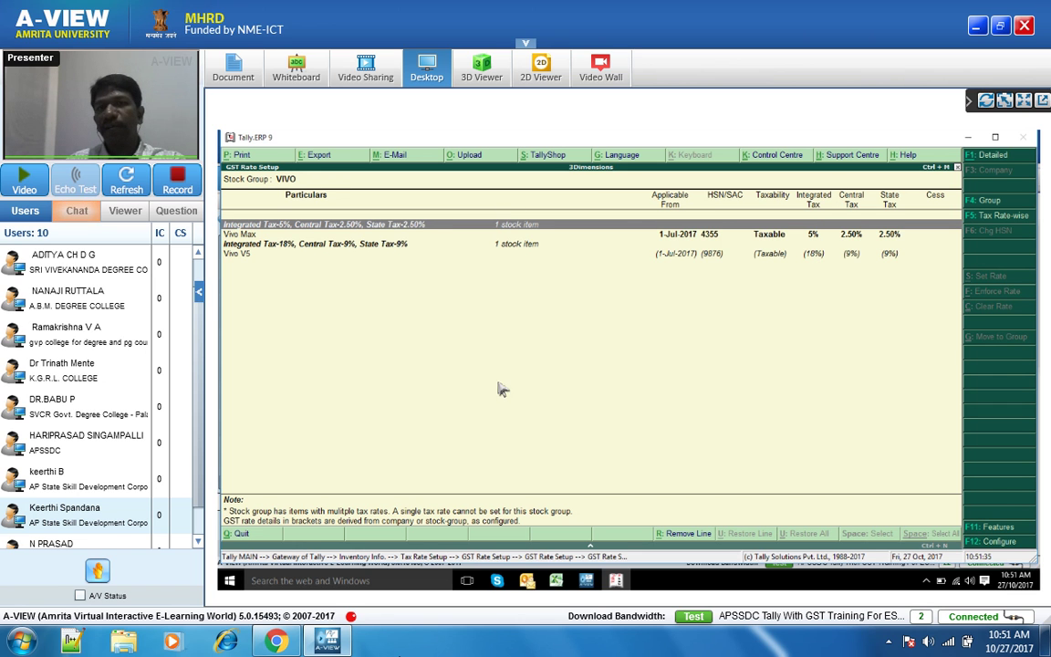
left_click(258, 234)
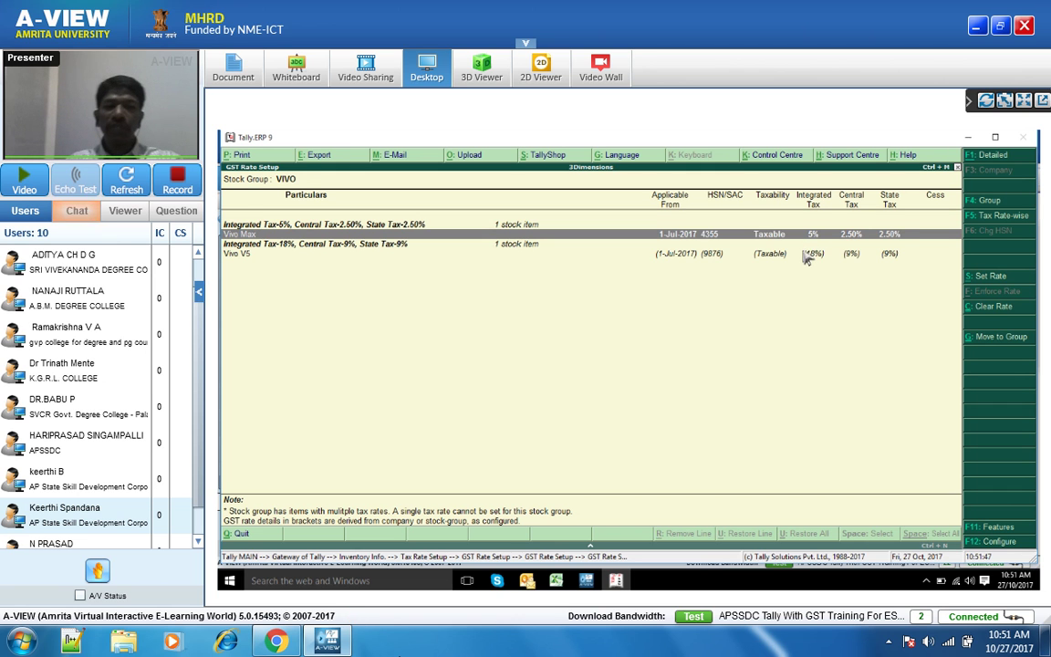
key("Escape")
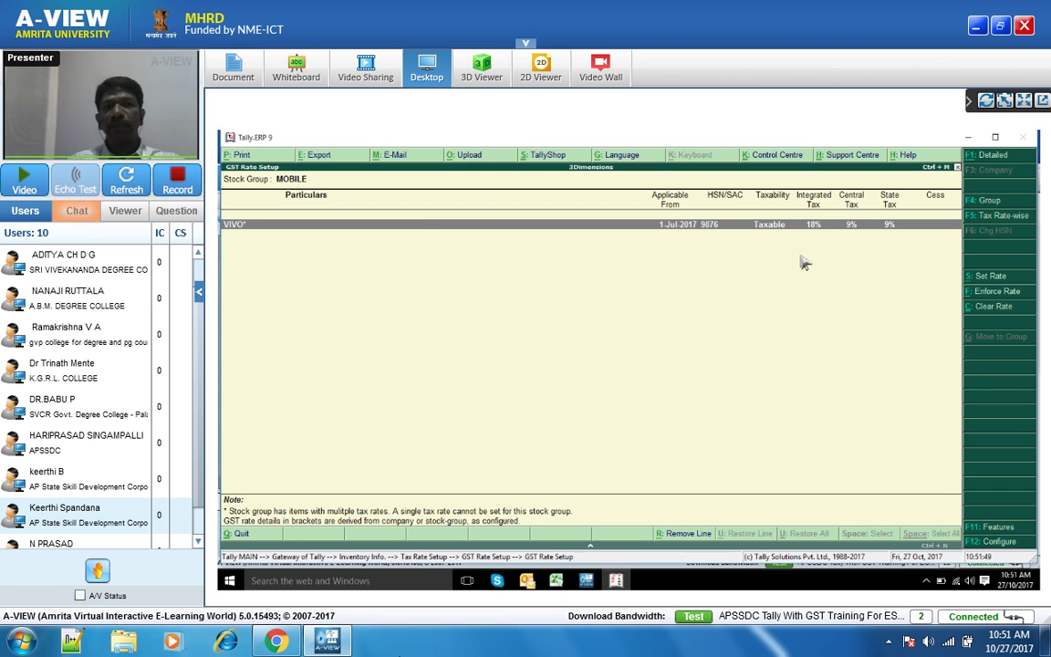
key("Return")
key("Down")
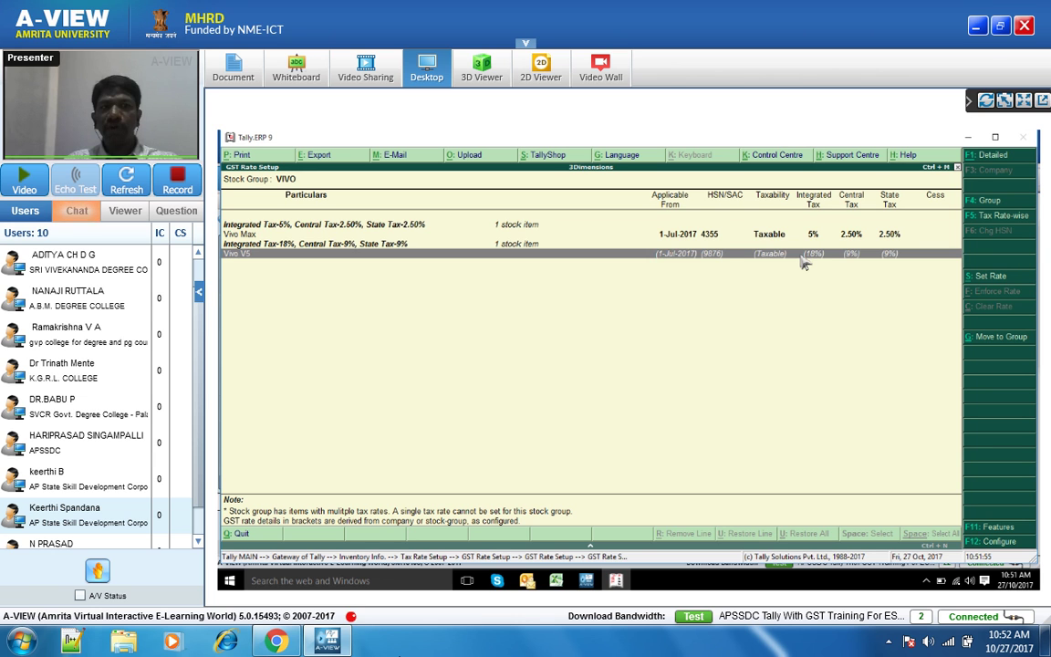
key("Escape")
key("Escape")
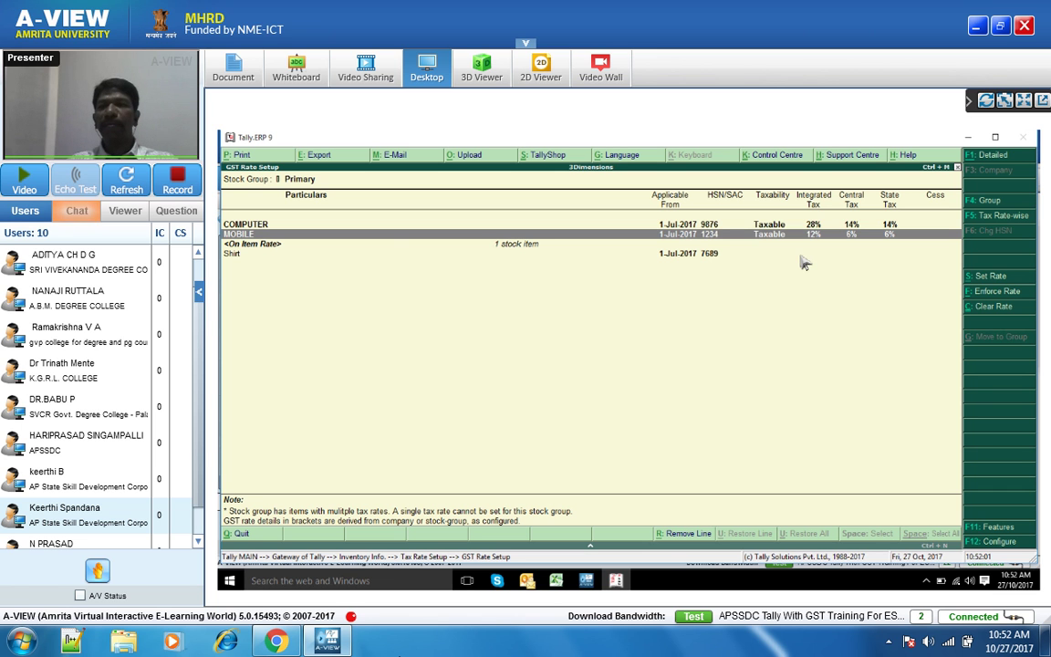
key("Escape")
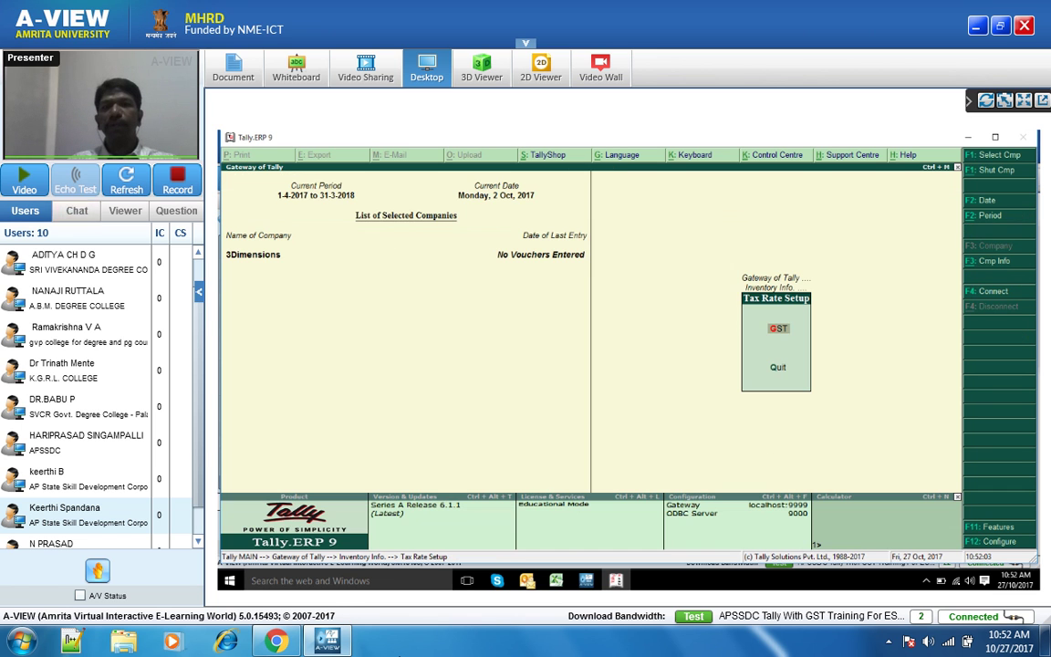
left_click(597, 587)
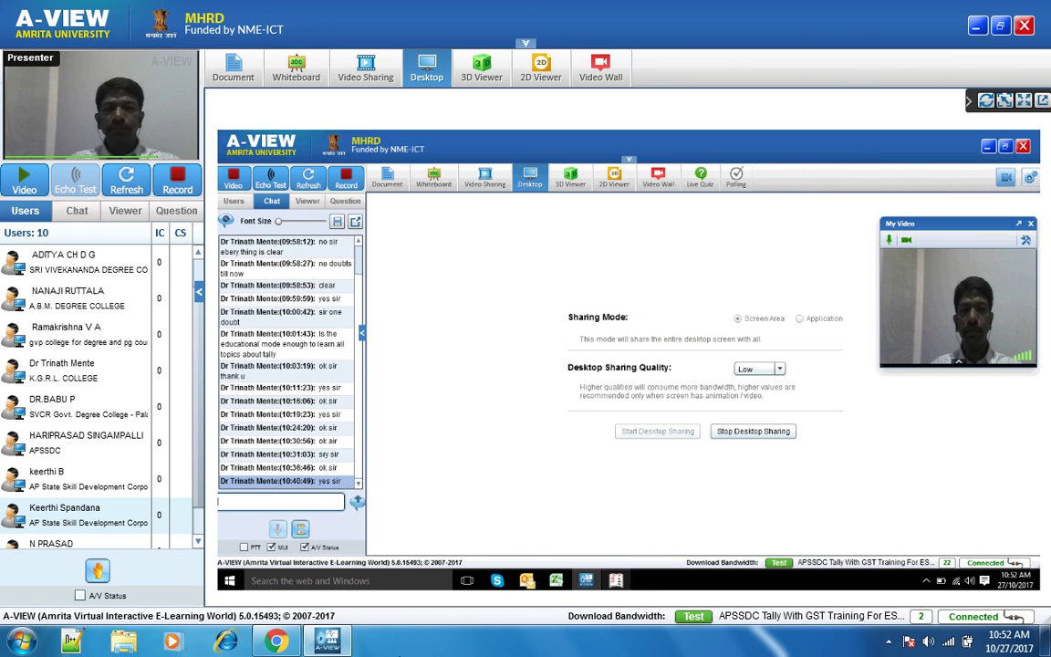
mouse_move(615, 581)
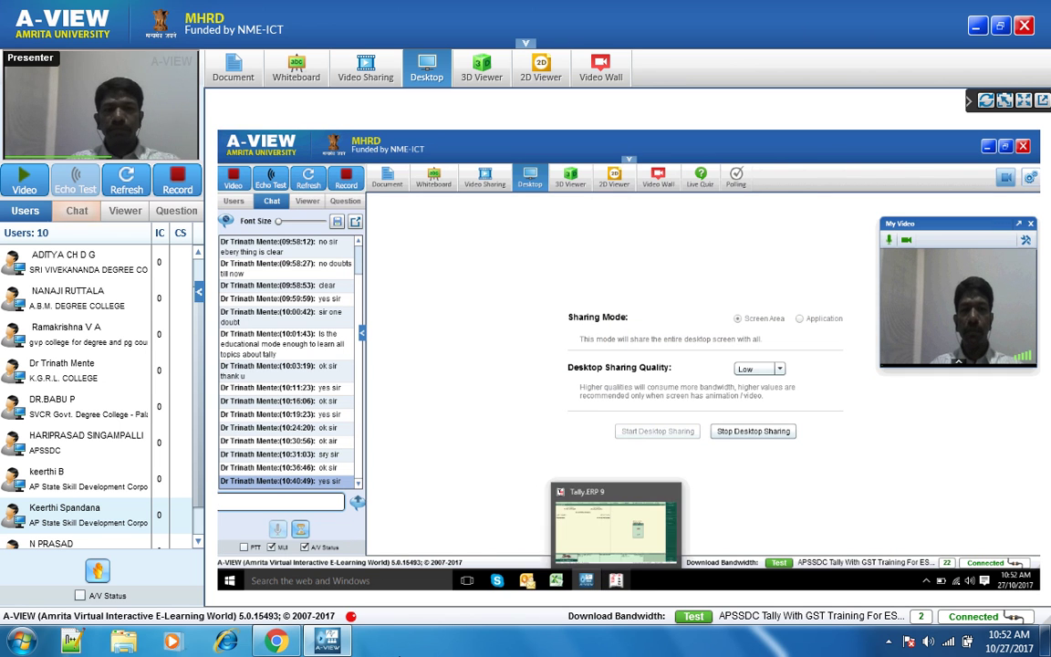
left_click(604, 503)
key("Escape")
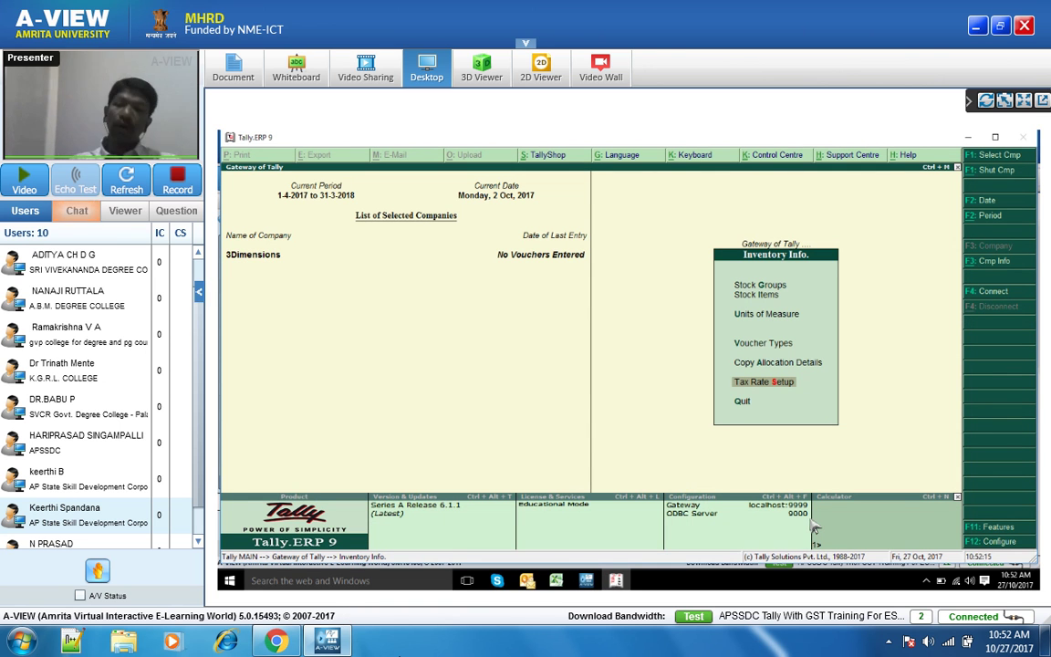
key("Up")
key("Up")
key("Up")
key("Up")
key("Down")
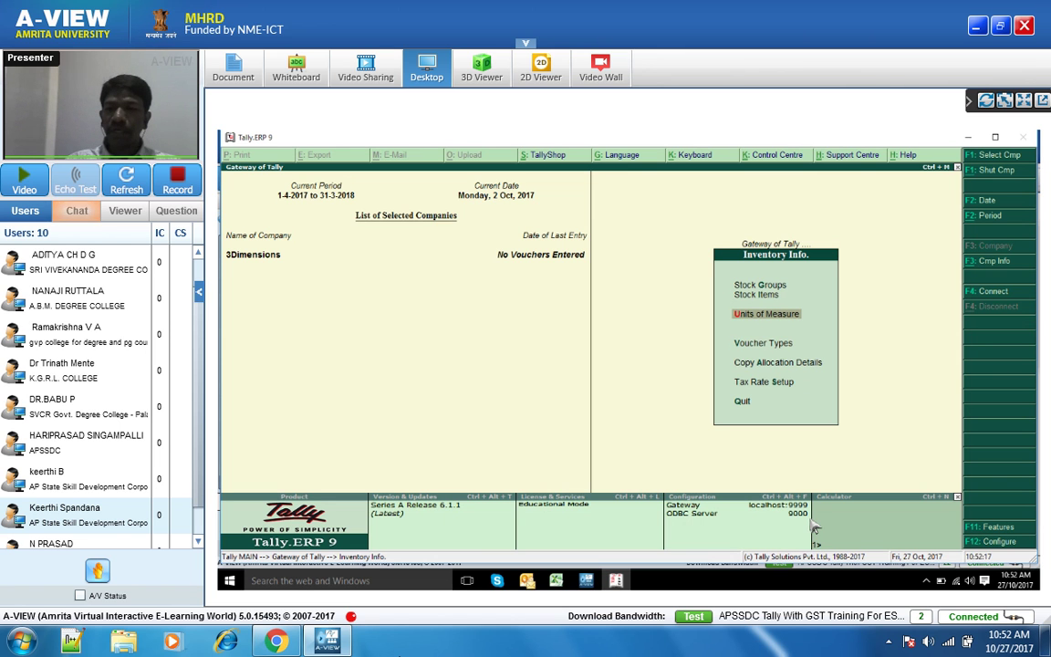
key("Up")
key("Return")
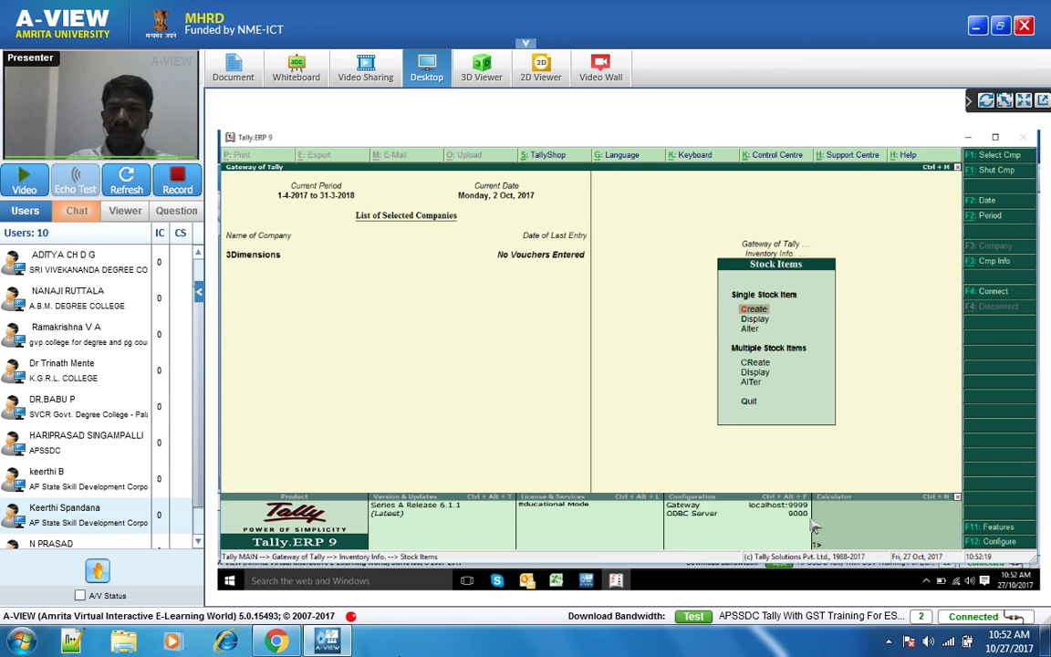
key("Return")
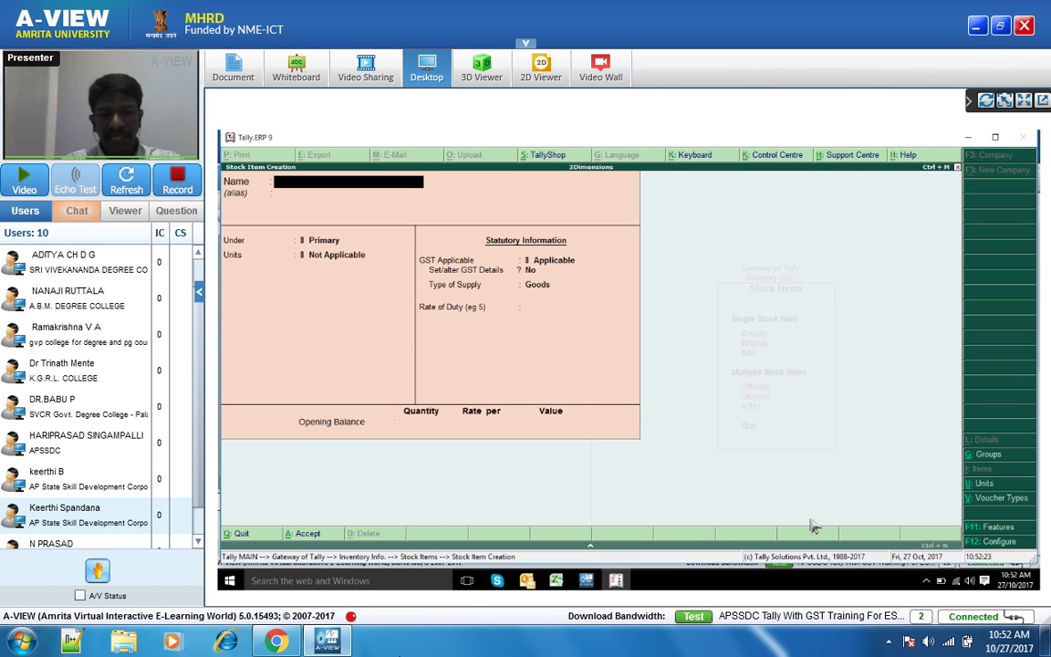
key("Escape")
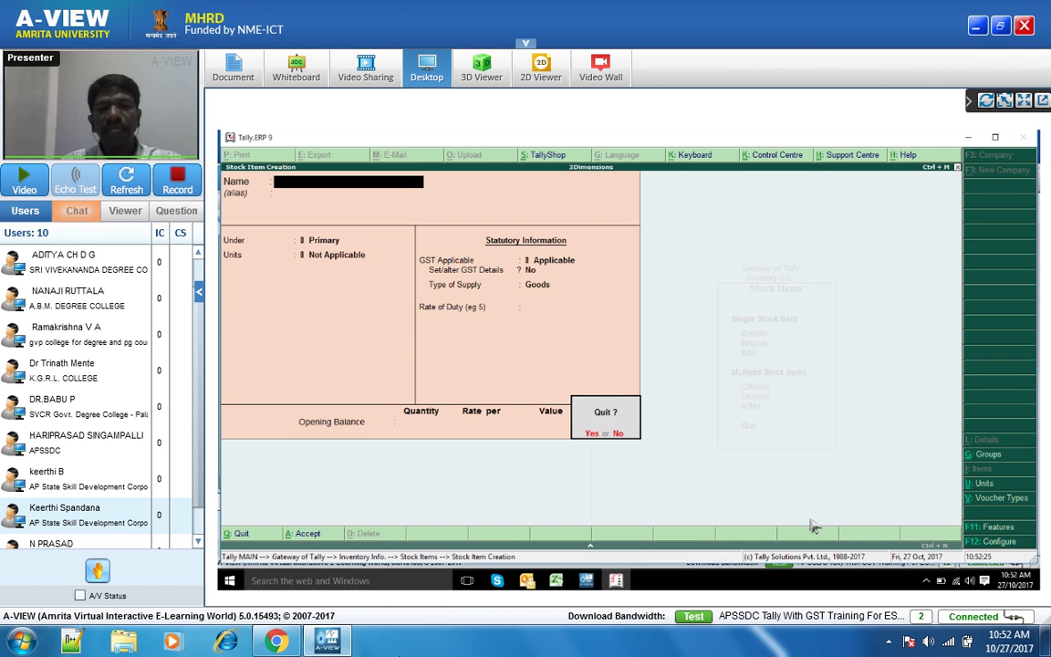
key("y")
key("Down")
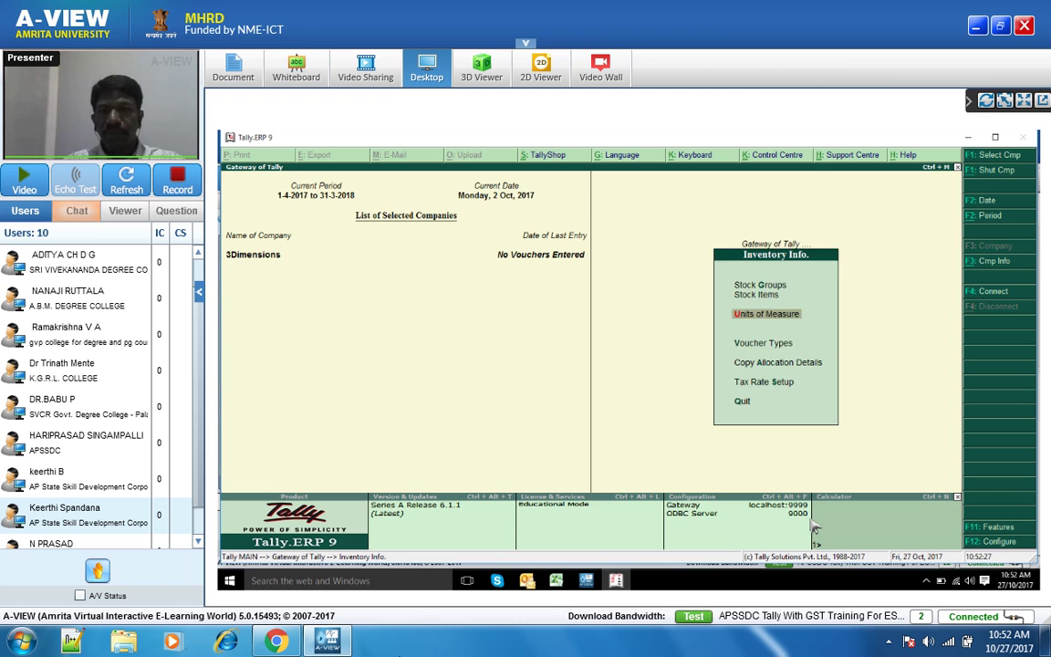
key("Return")
key("Return")
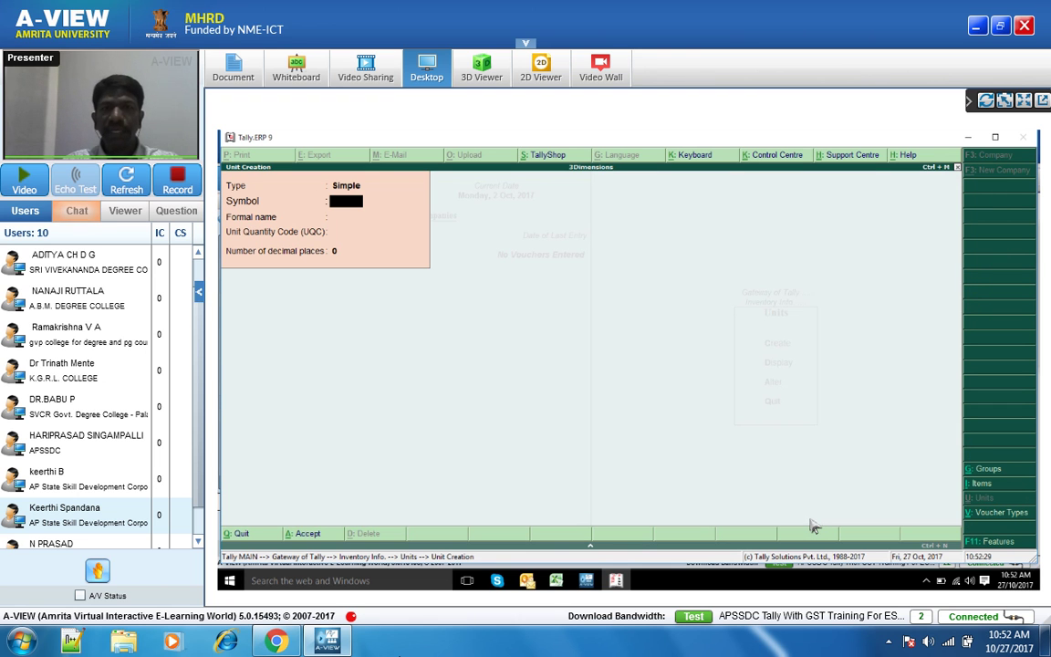
- Create the unit 'box' with formal name Boxs, UQC BOX-BOX and 0 decimal places
type("box")
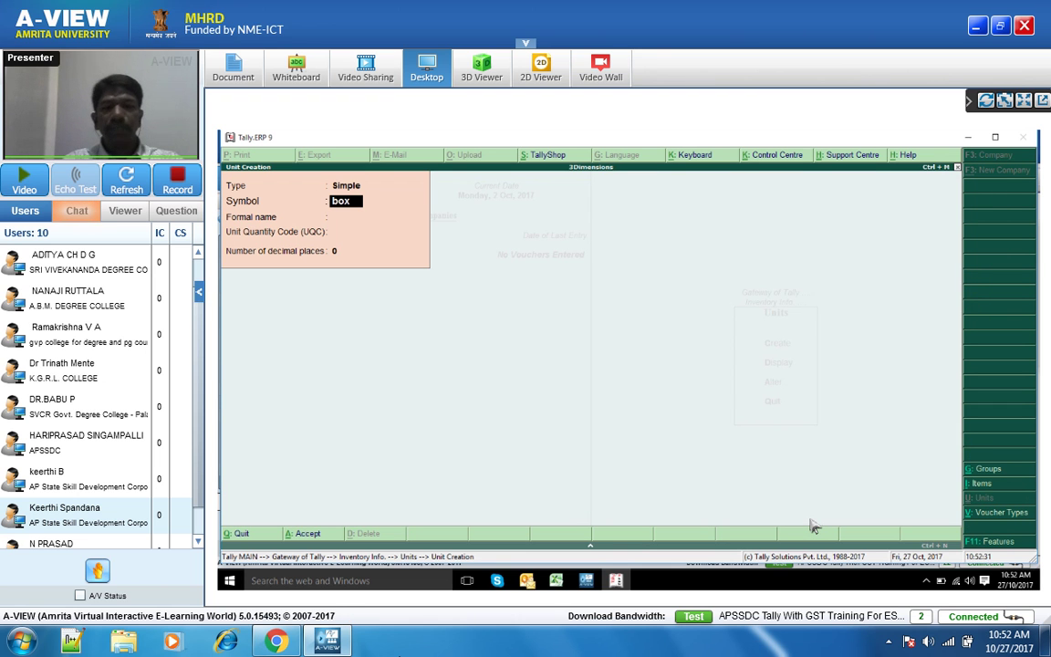
key("Return")
type("Bo")
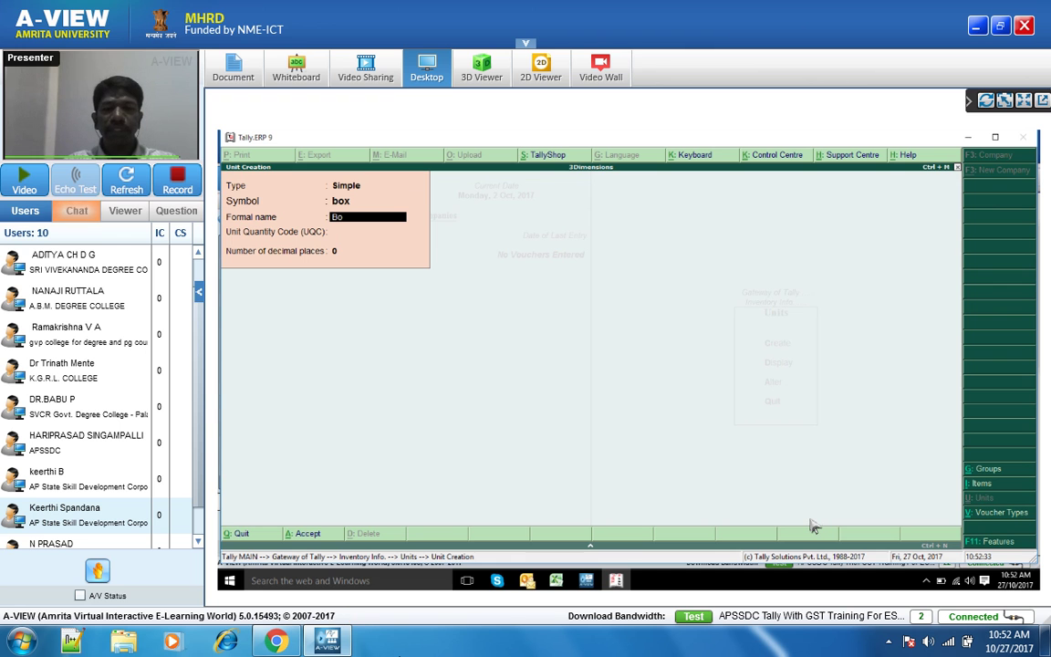
type("xs")
key("Return")
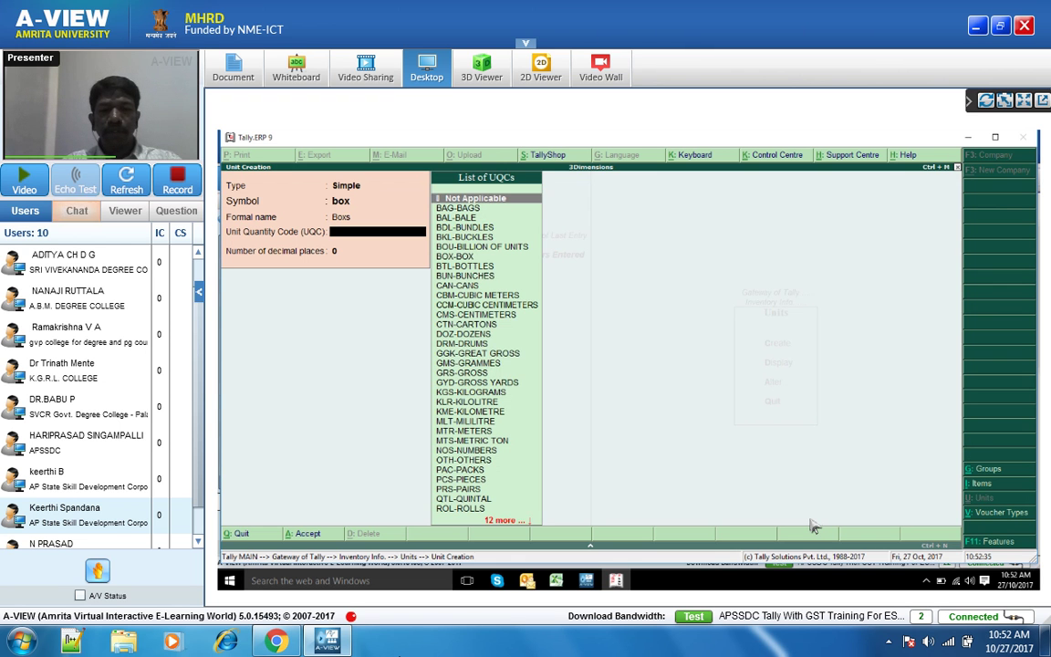
type("b")
key("Down")
key("Down")
key("Down")
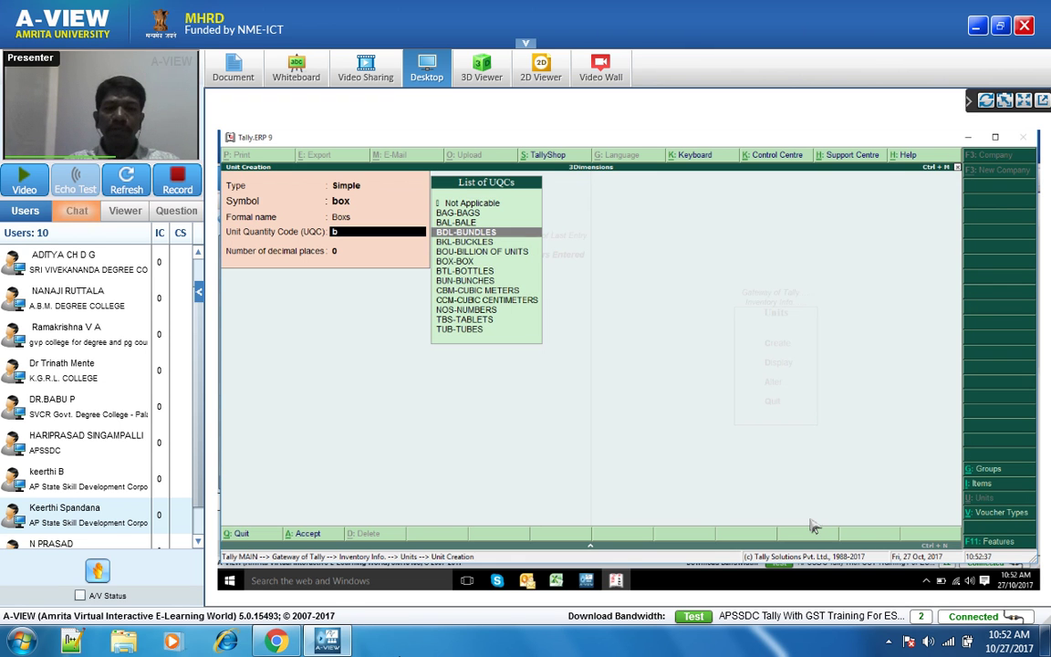
key("Down")
key("Down")
key("Return")
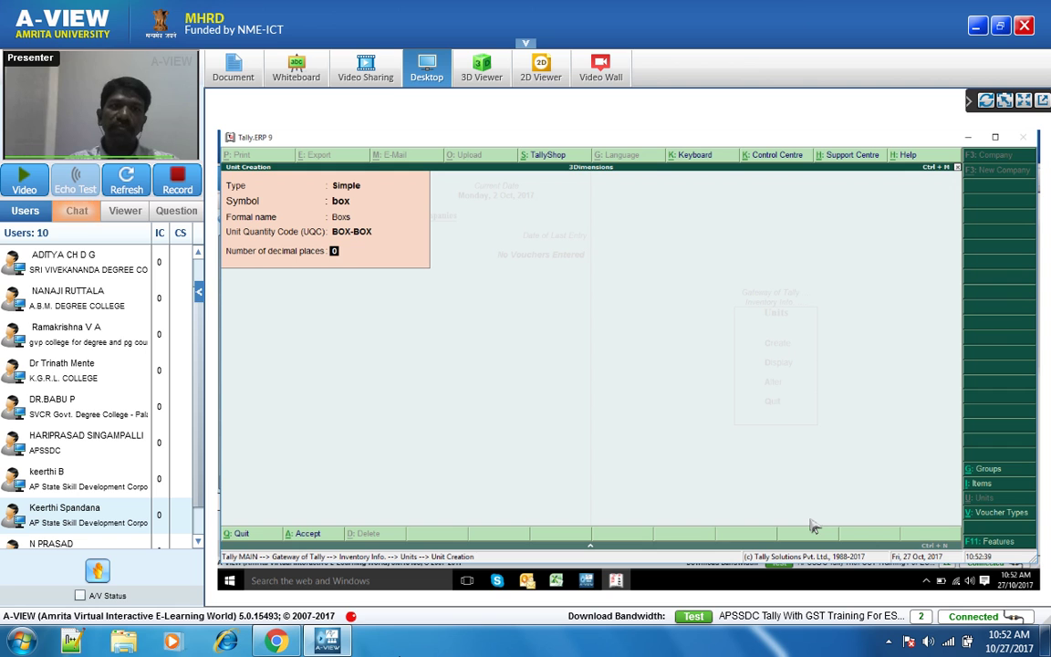
key("Return")
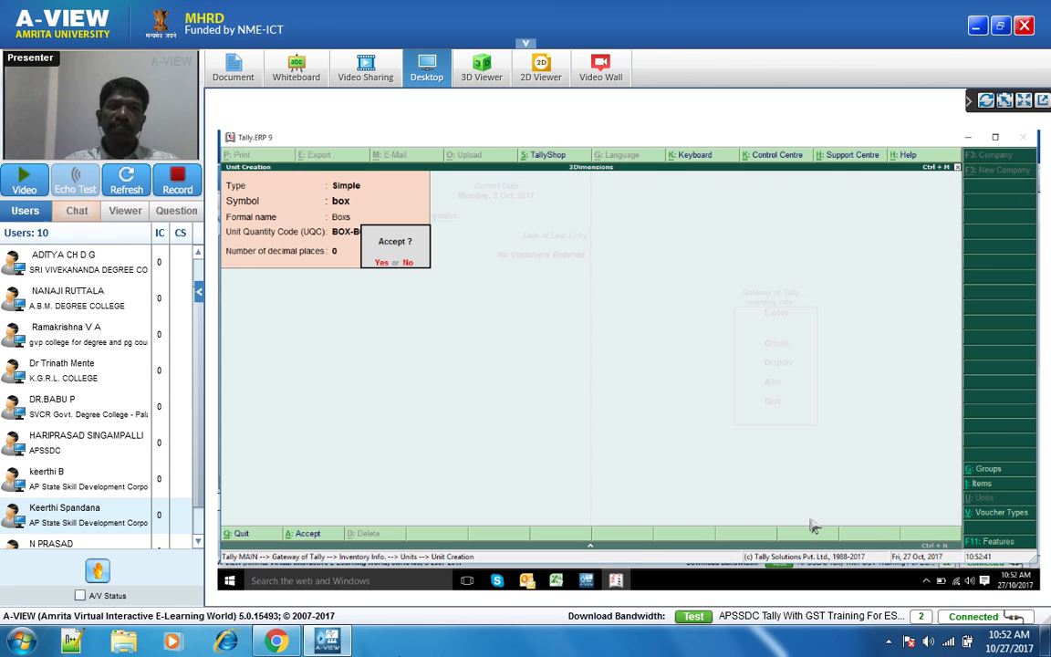
key("Return")
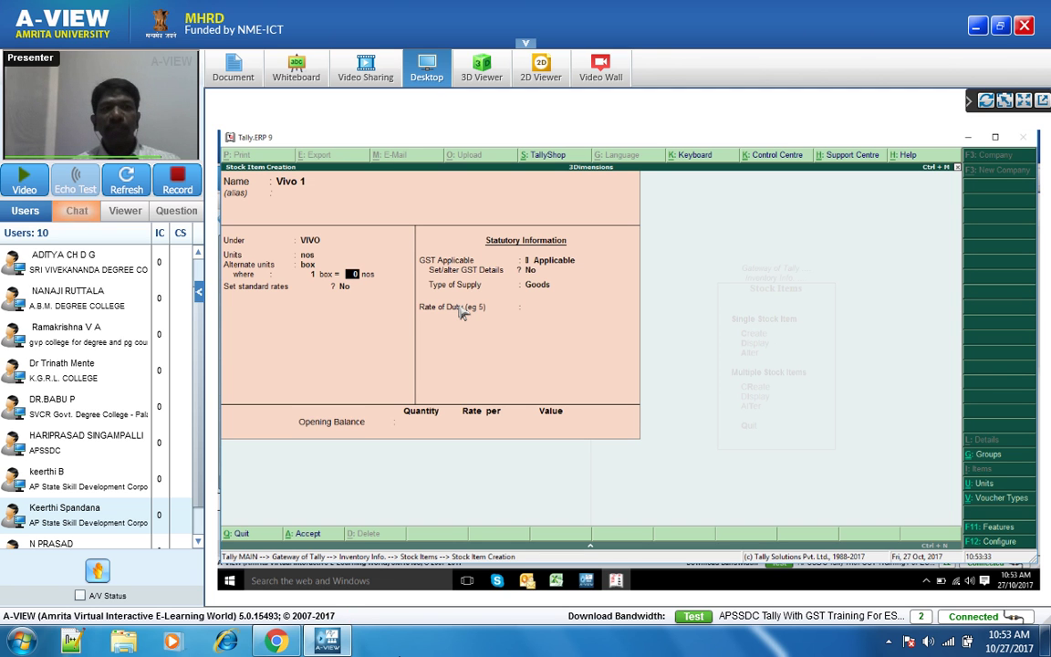
- Set Vivo 1's conversion to 1 box = 10 nos and enable standard rates
type("1")
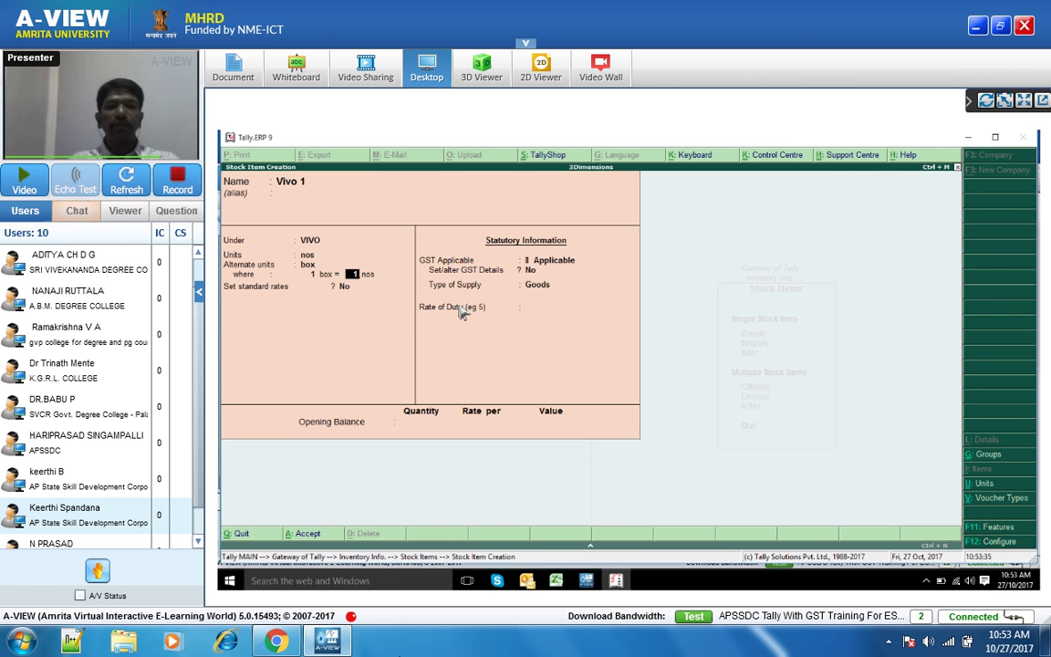
type("0")
key("Return")
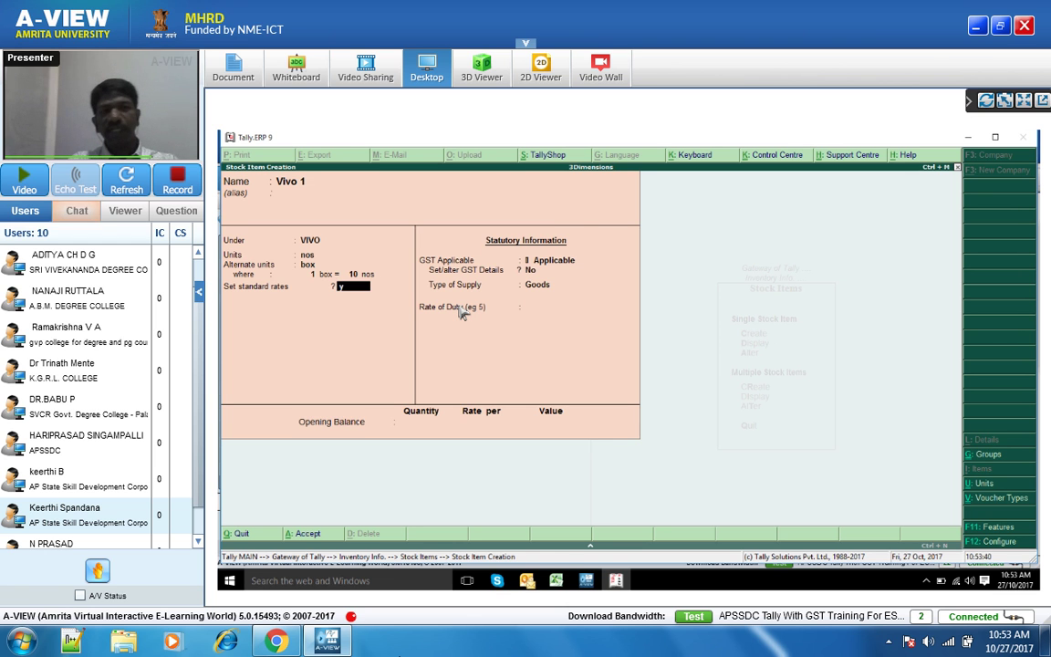
type("y")
type("1/")
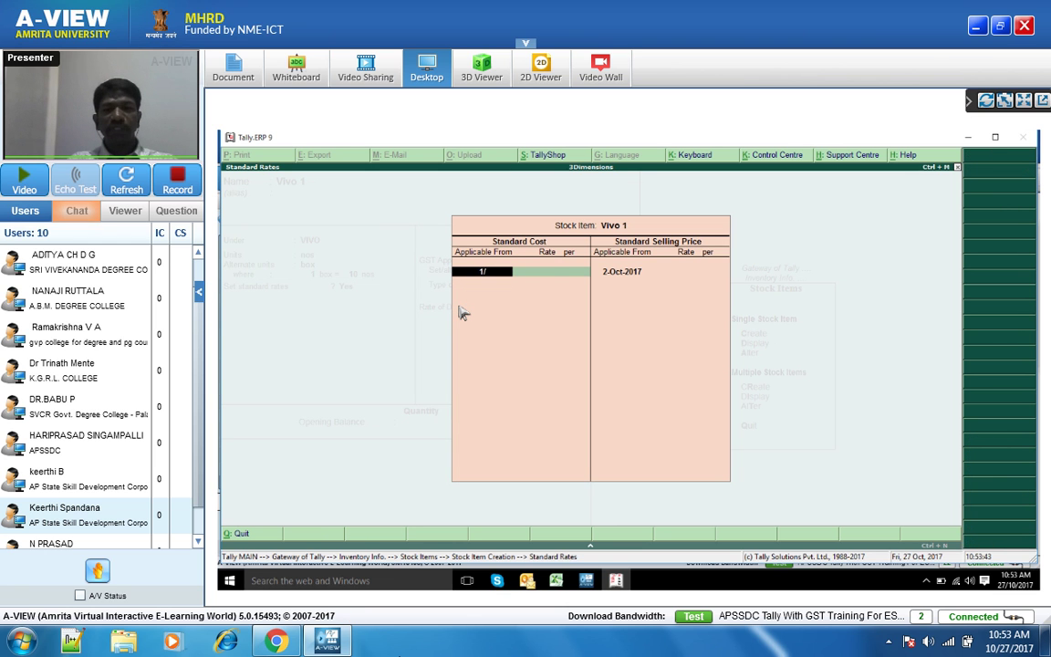
type("7")
- Enter Vivo 1's standard cost of 1000 per nos from 1-Jul-2017
key("Return")
type("1000")
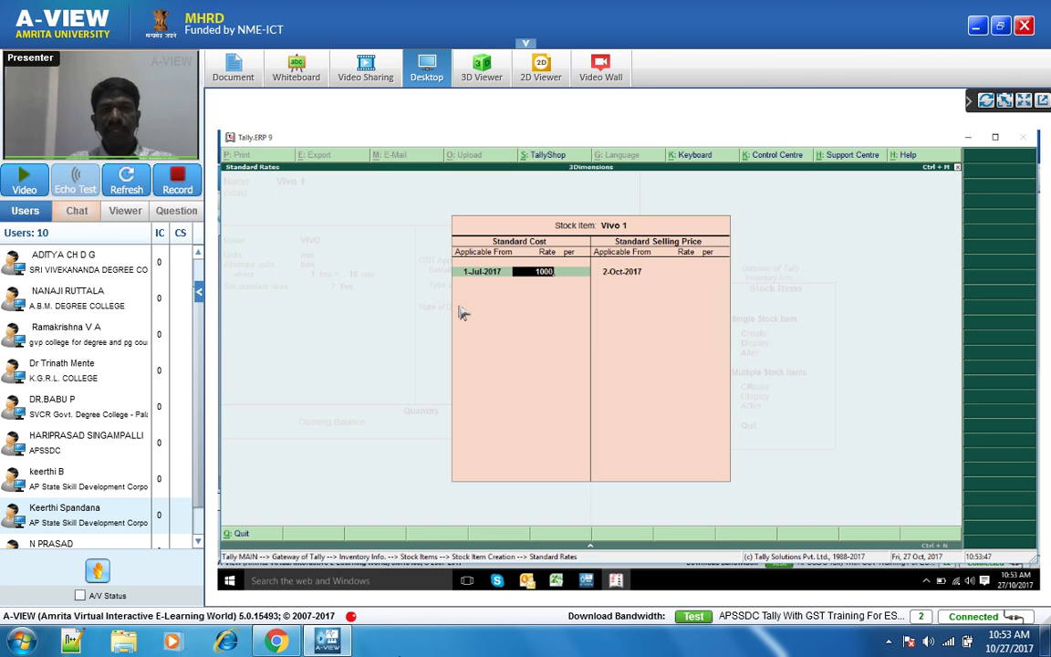
key("Return")
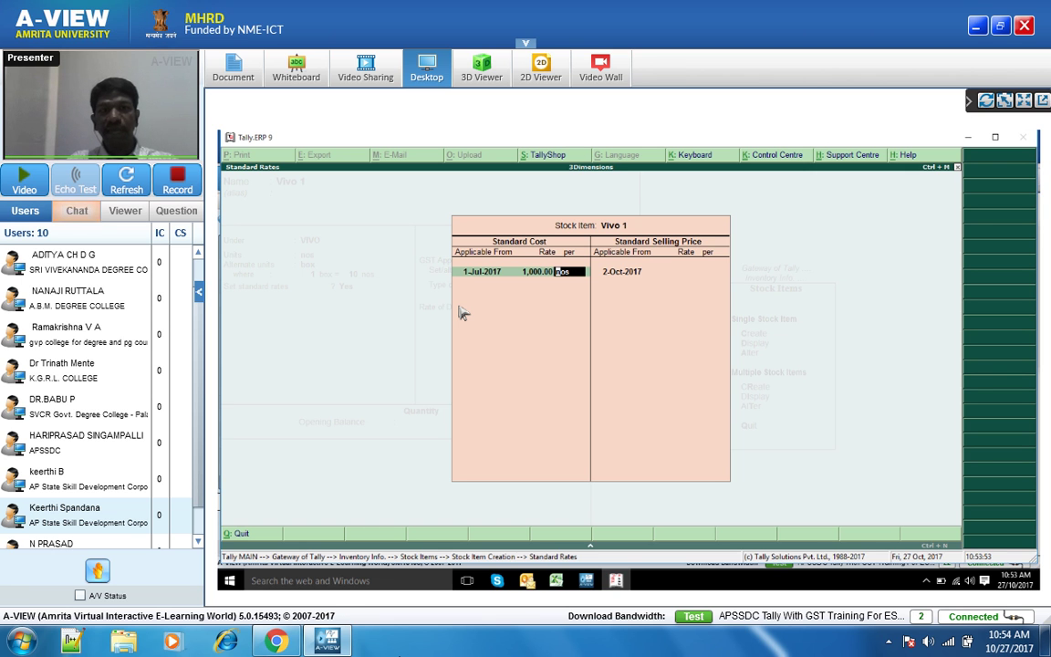
key("Return")
key("Return")
- Enter a standard selling price of 1100 per nos from 1-Jul-2017
type("1")
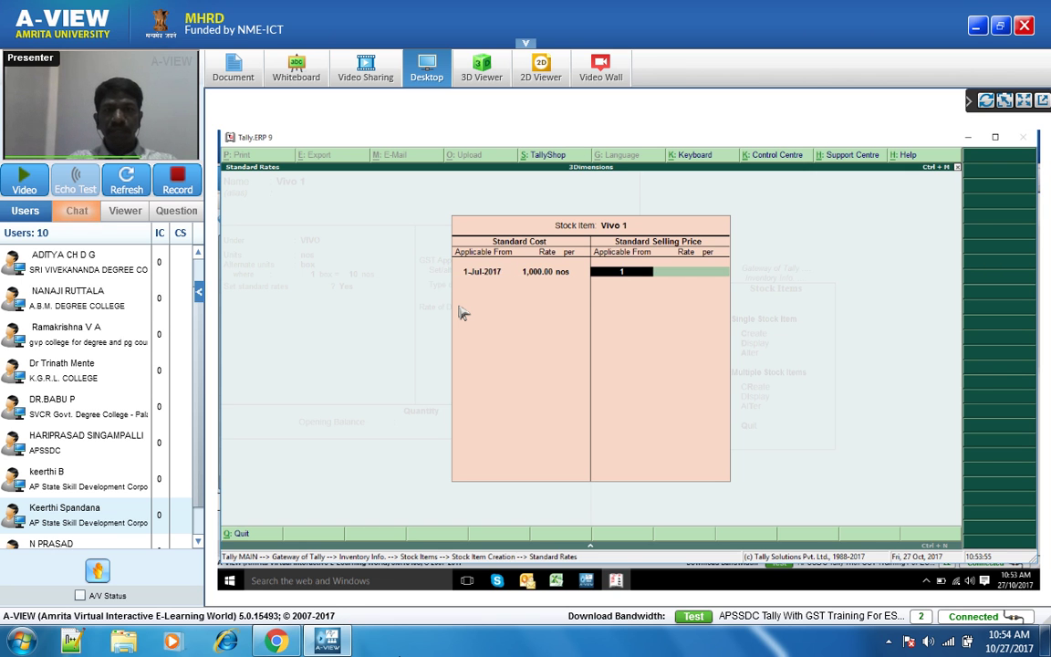
type("/7")
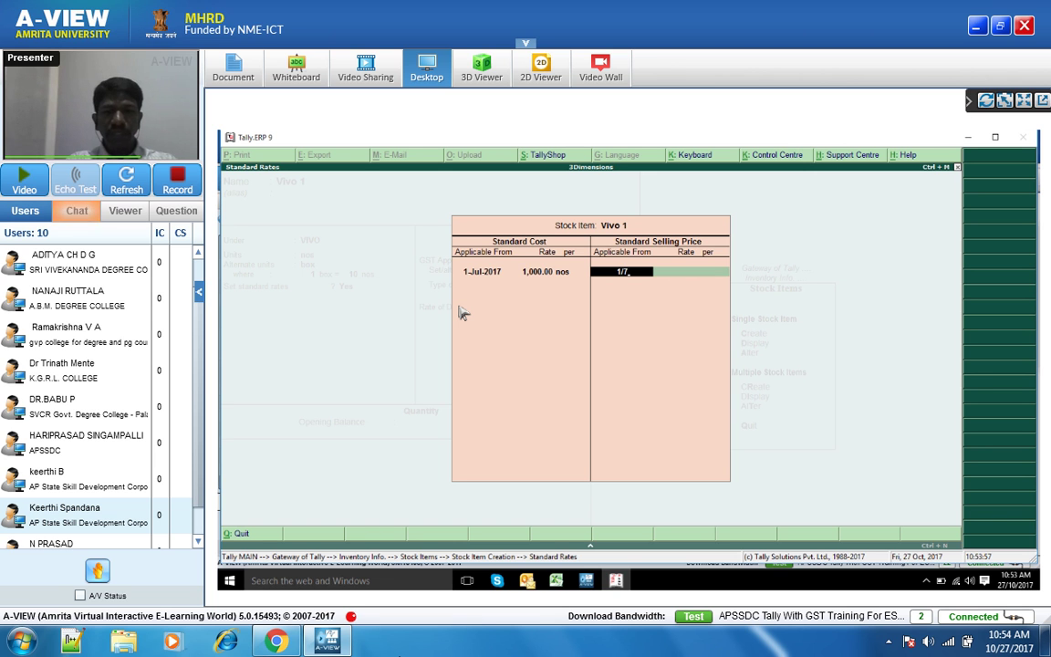
key("Return")
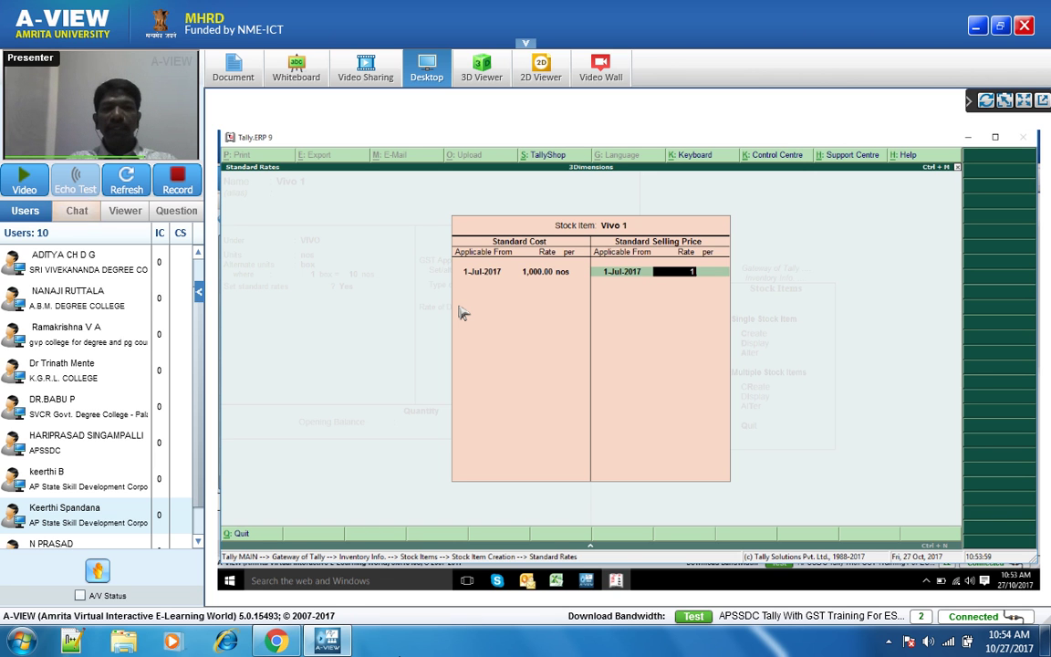
type("1100")
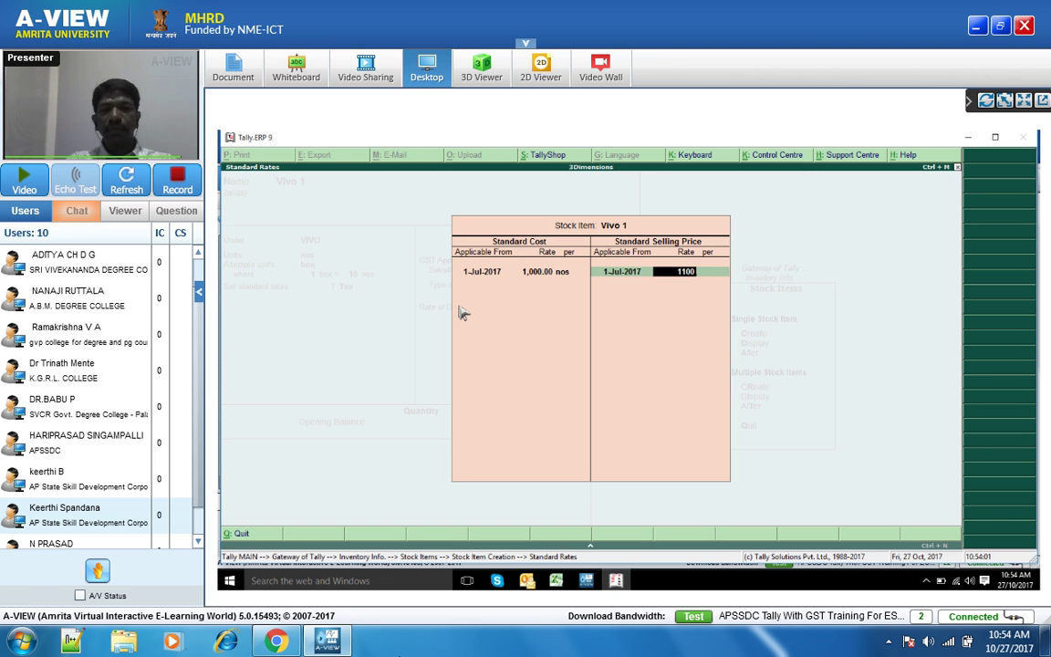
key("Return")
key("Return")
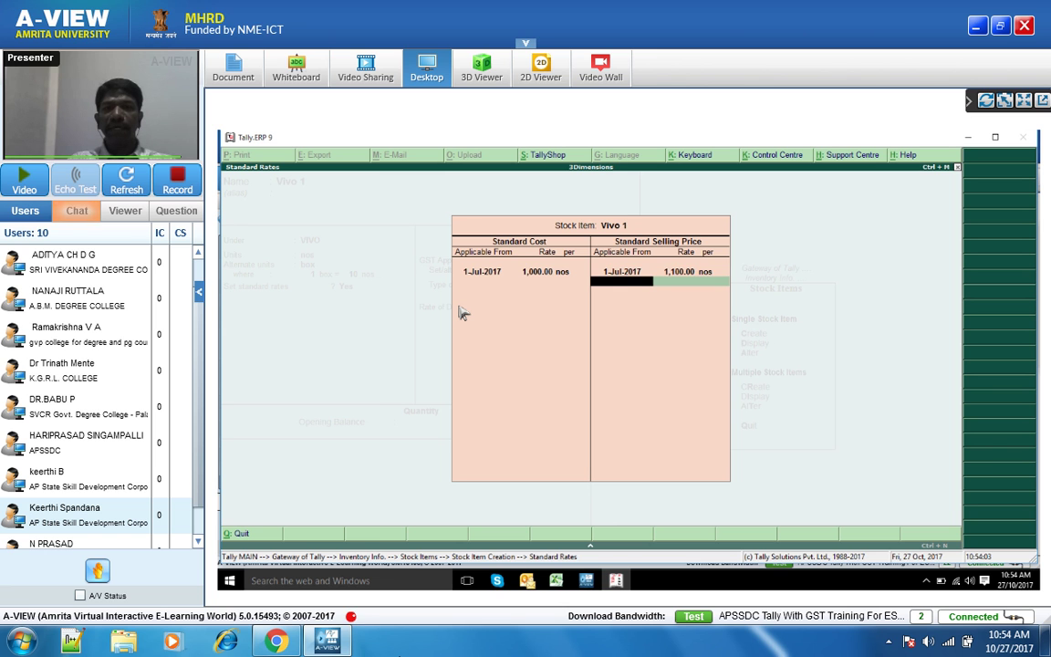
- Close Standard Rates and leave Vivo 1's GST details unset, moving to Type of Supply
key("Return")
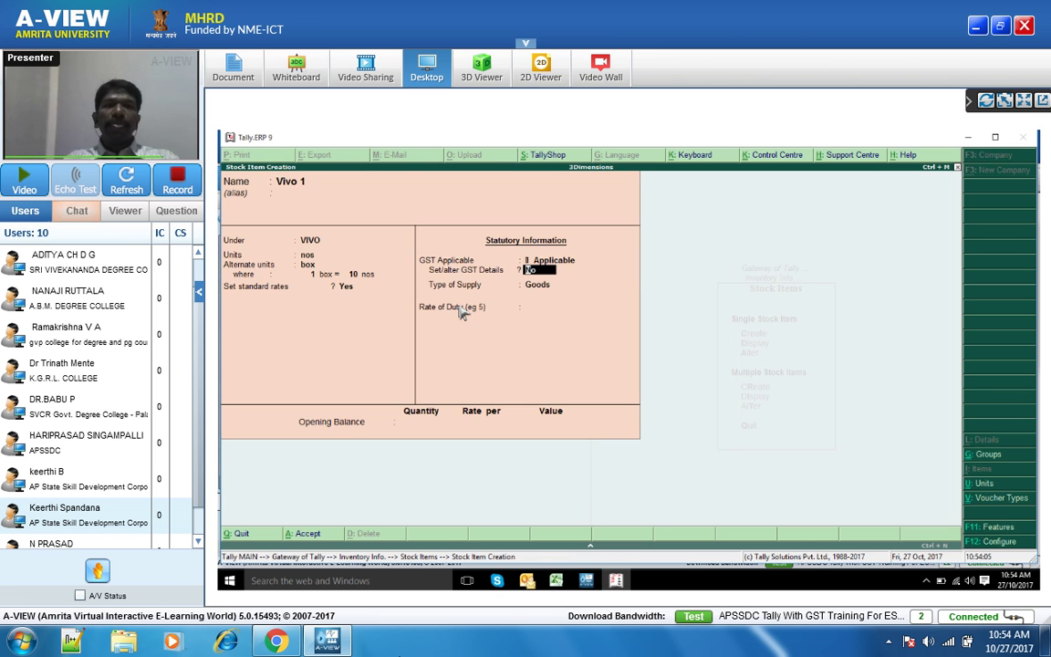
key("Return")
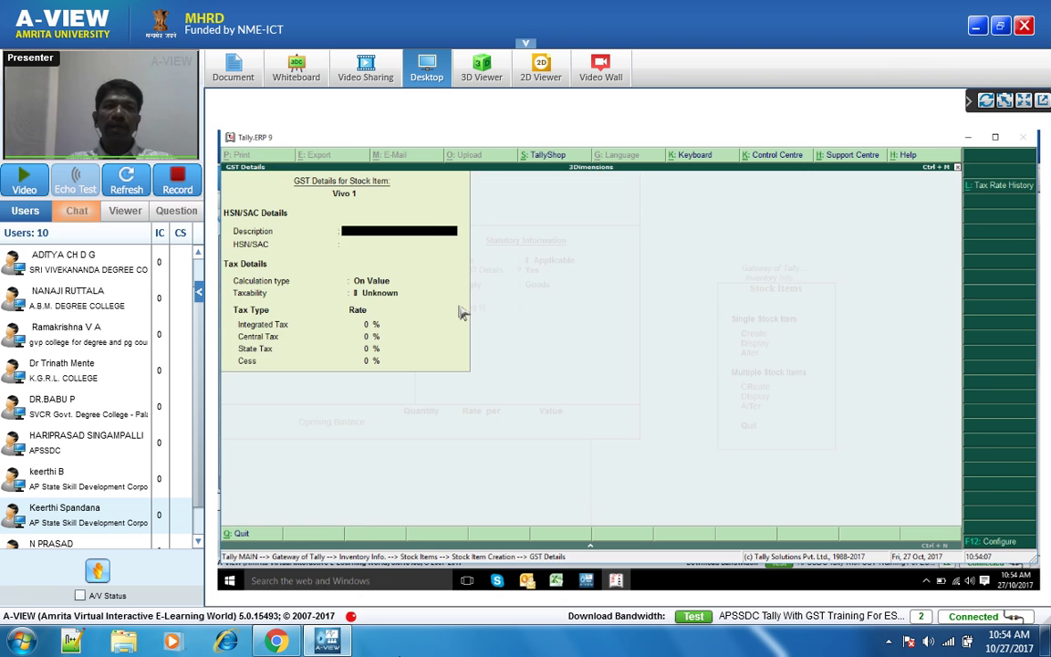
key("ctrl+a")
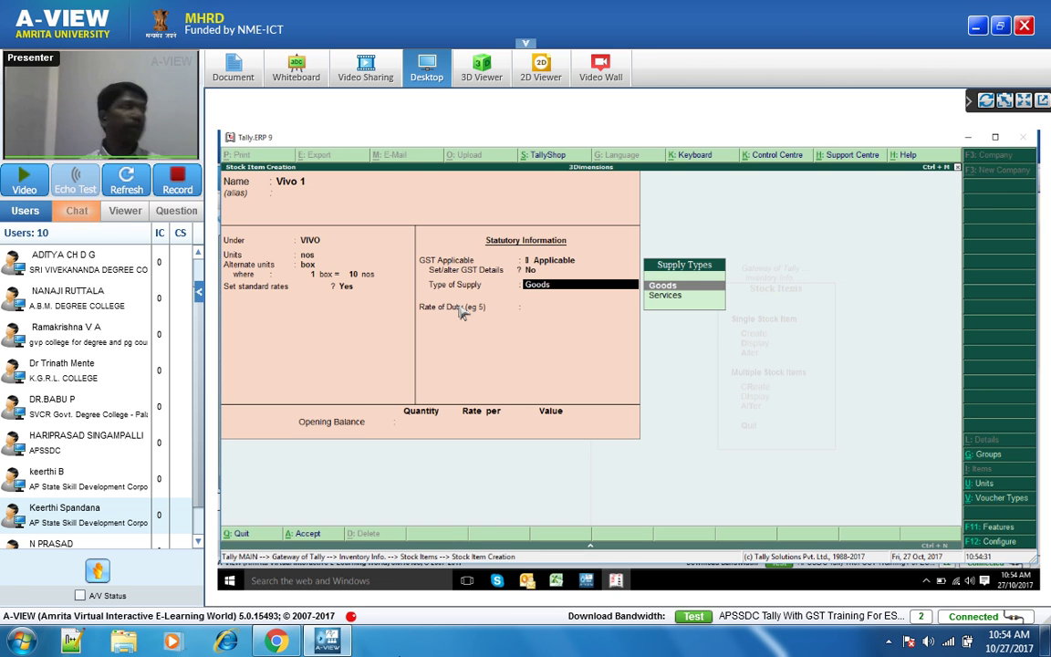
- Set supply type Goods, Rate of Duty 0 and opening quantity 100 nos
key("Return")
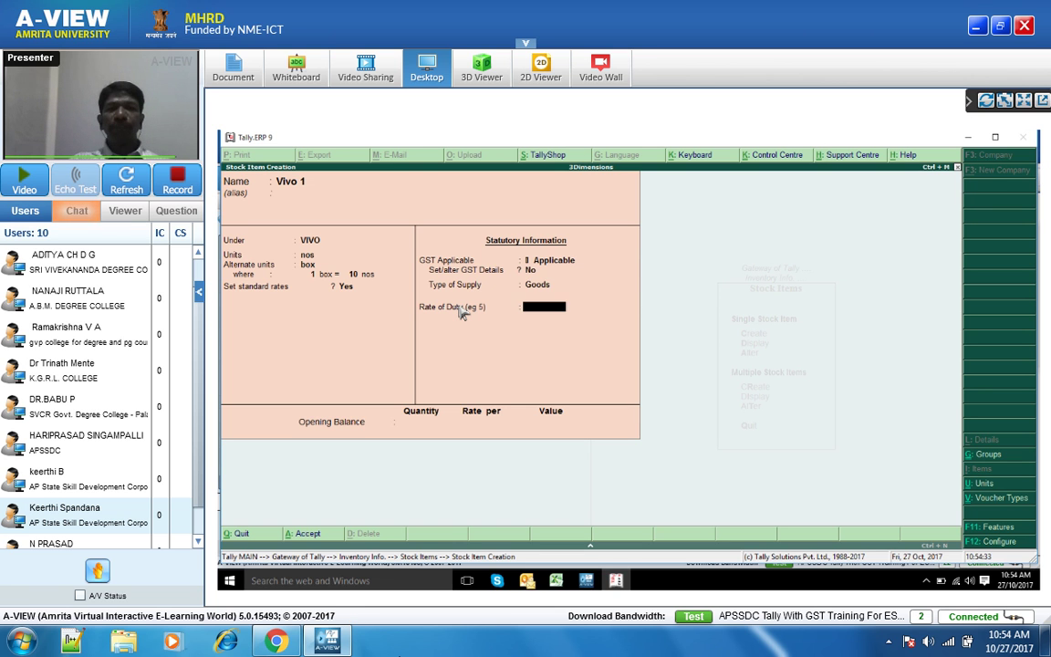
key("Return")
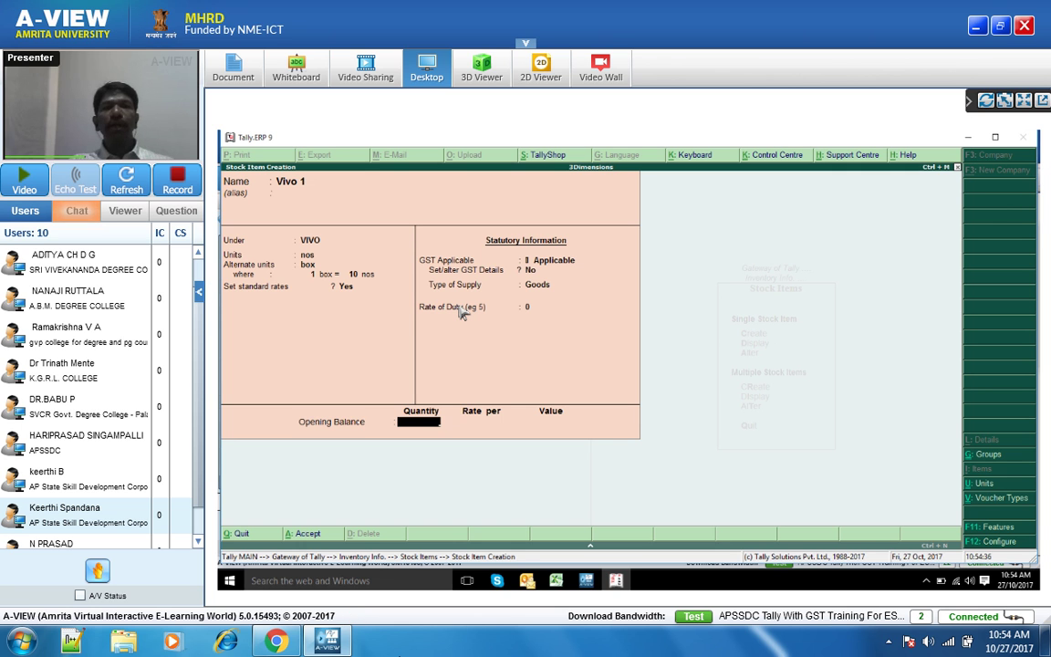
type("100")
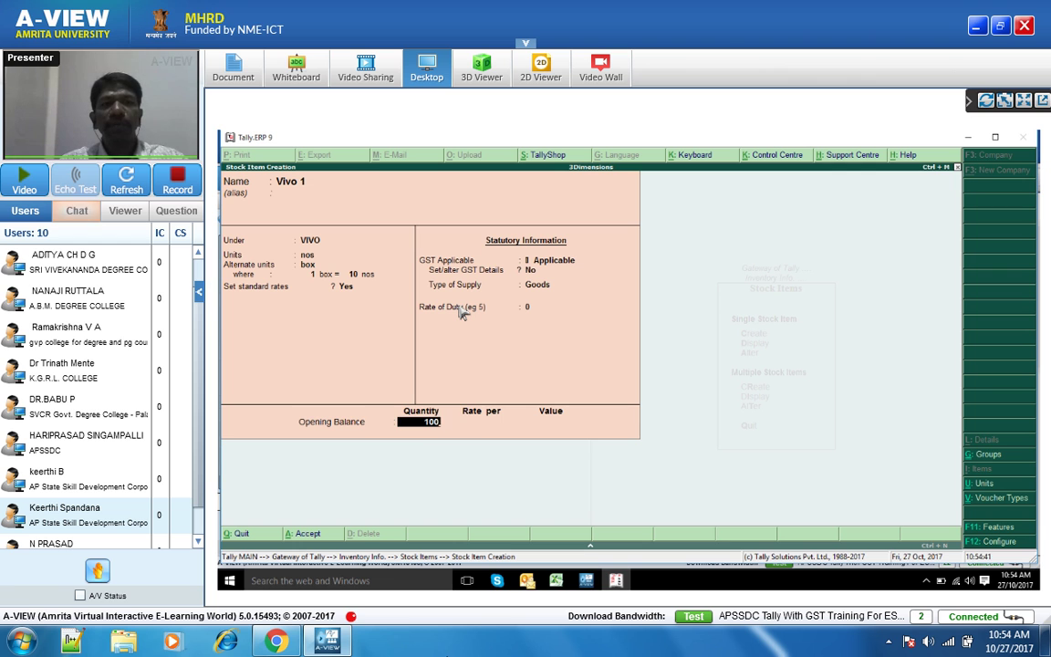
key("Return")
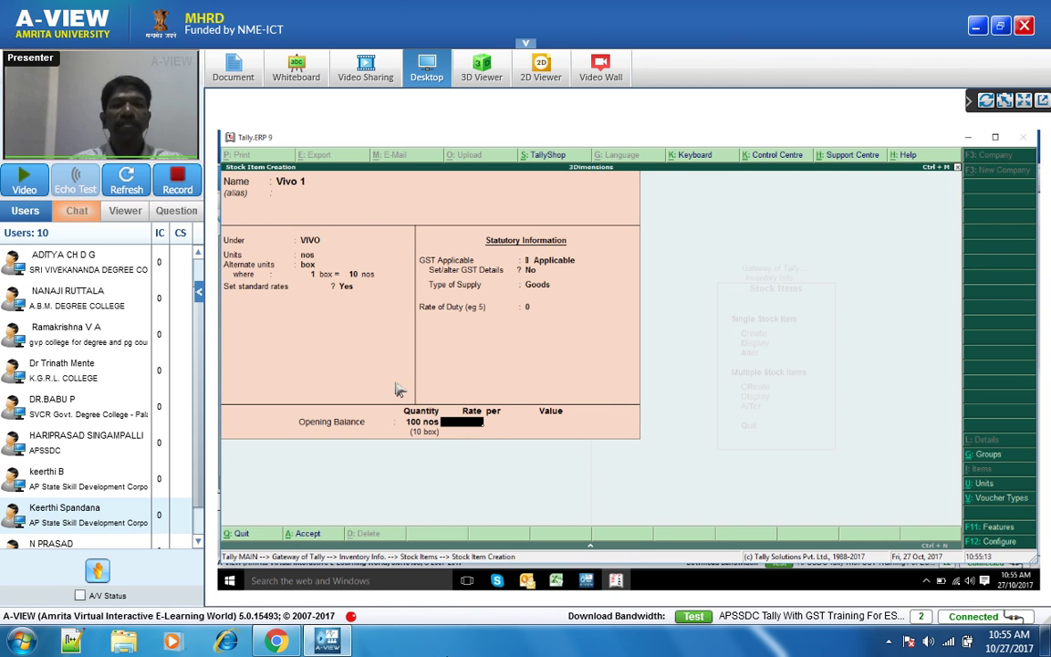
- Enter an opening rate of 1000 per nos and save the Vivo 1 item
type("1000")
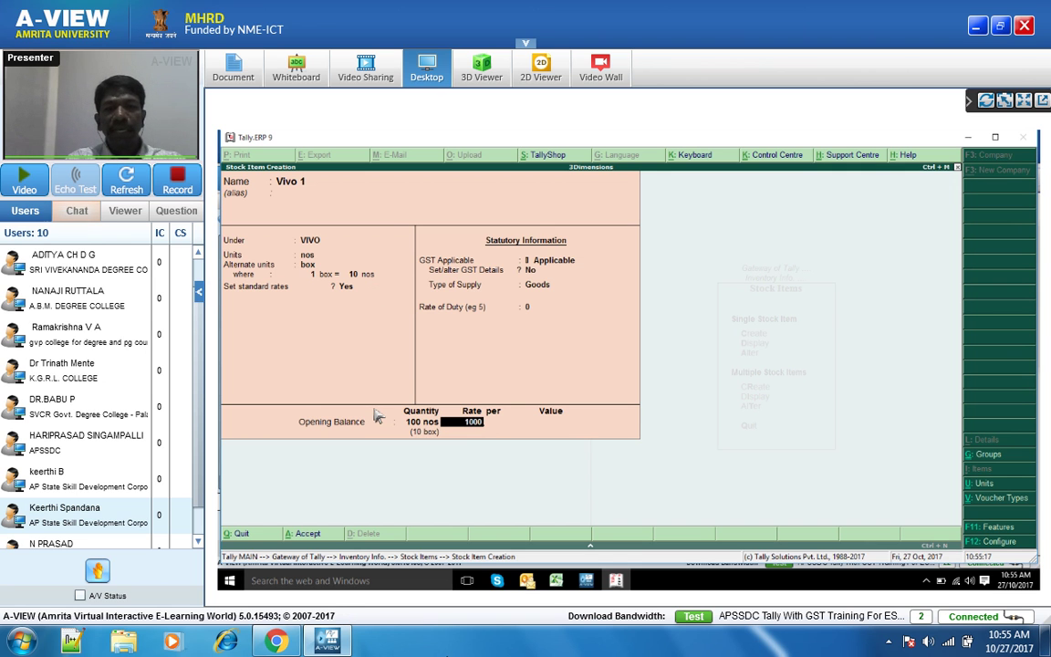
key("BackSpace")
key("BackSpace")
key("BackSpace")
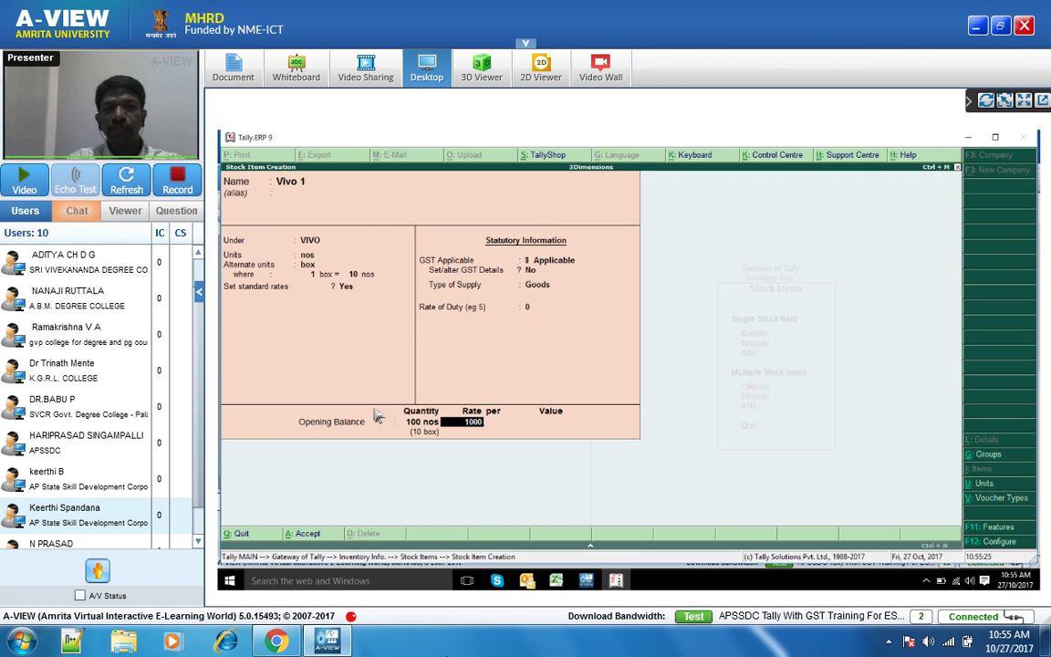
key("Return")
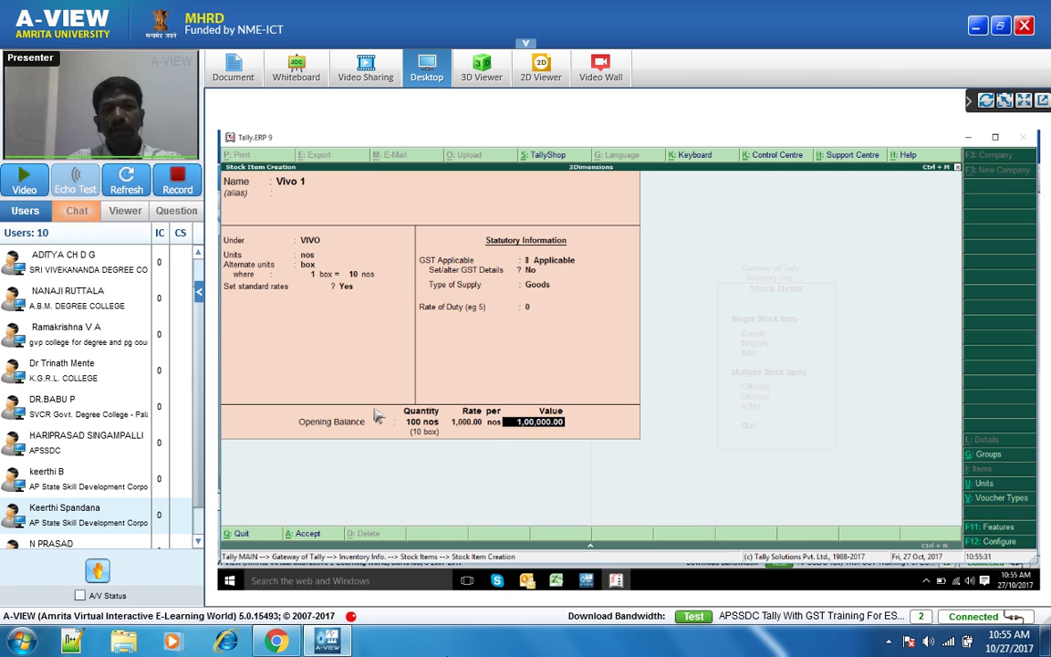
key("Return")
key("Return")
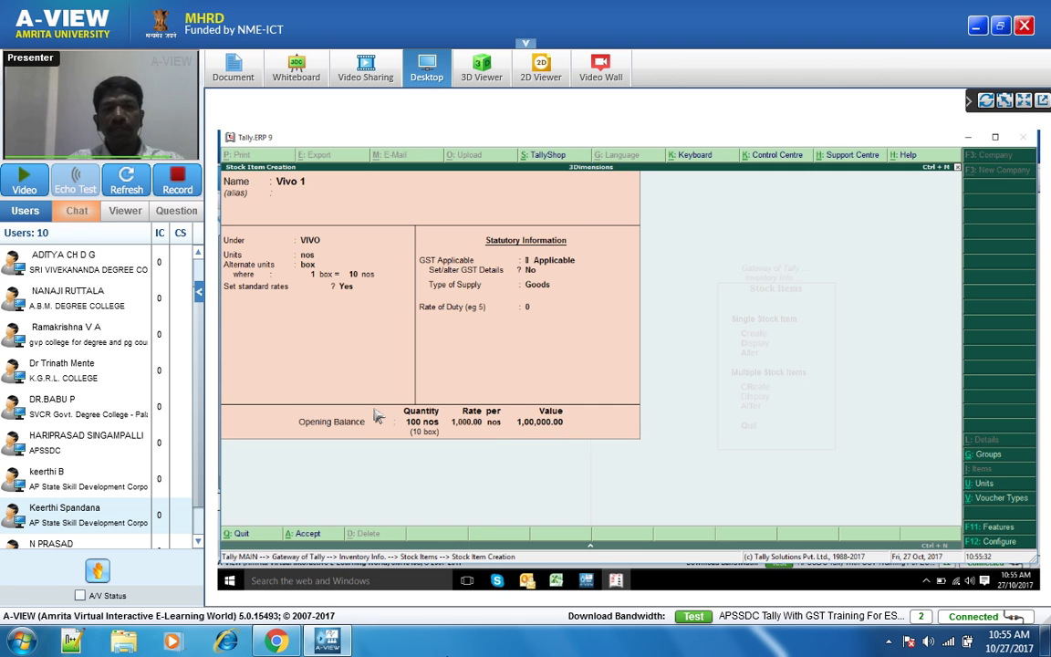
key("Escape")
key("Escape")
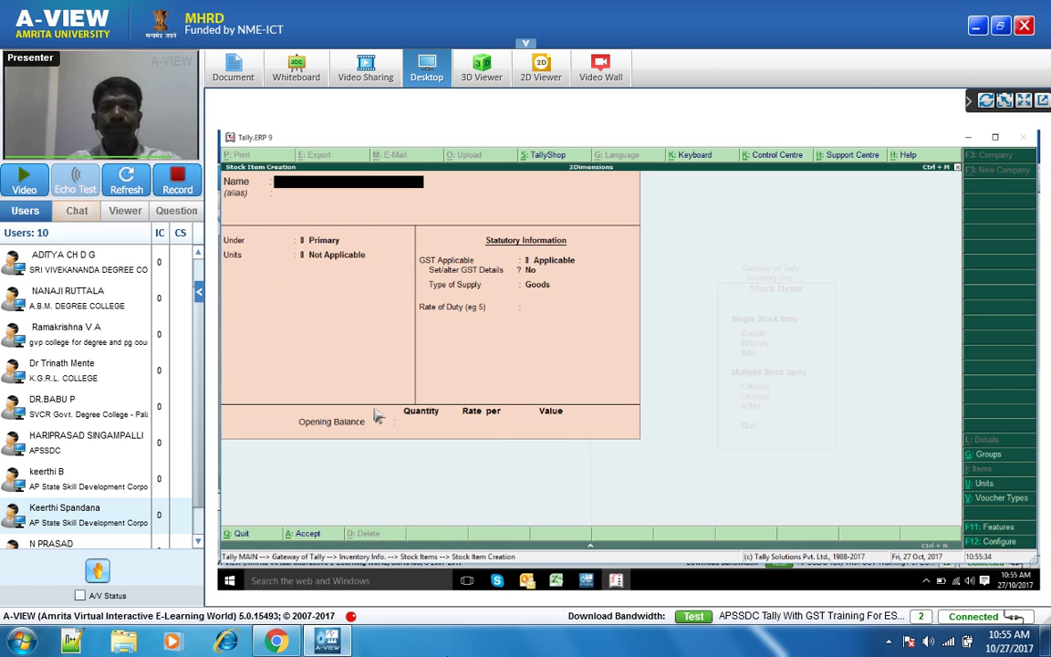
key("Escape")
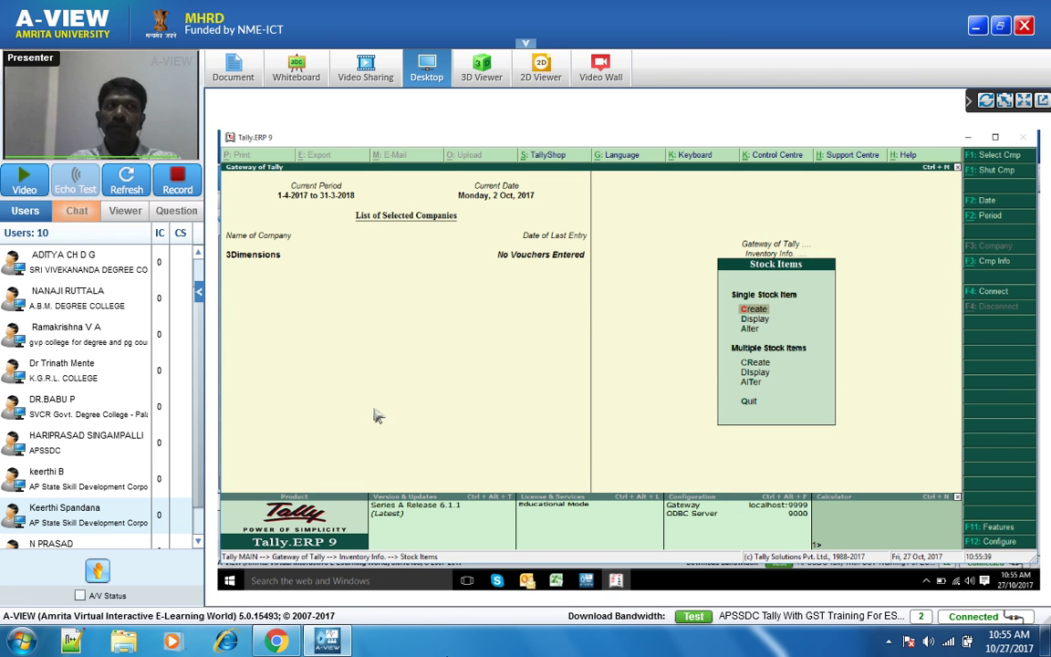
- Switch to the A-VIEW classroom window
left_click(587, 581)
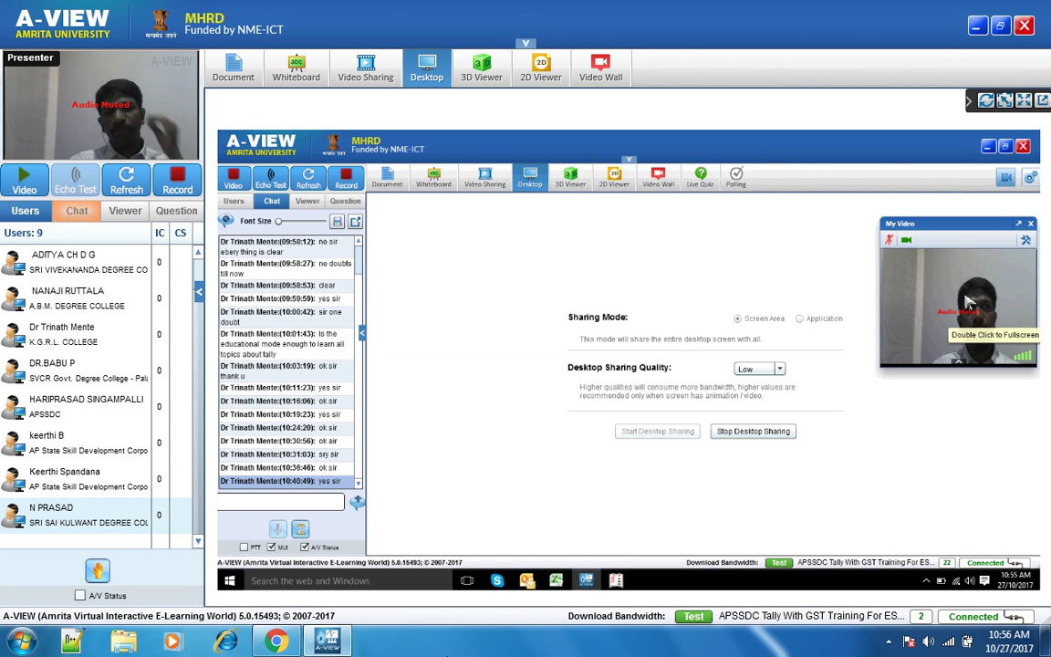
- Unmute the presenter's microphone in A-VIEW and return to Tally
left_click(891, 242)
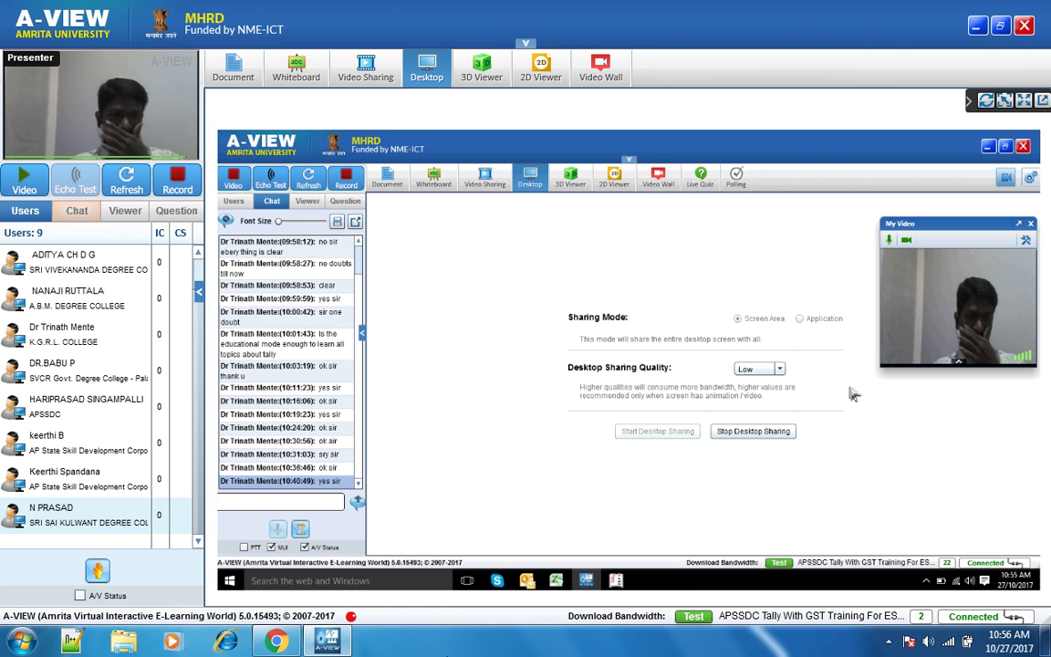
left_click(617, 583)
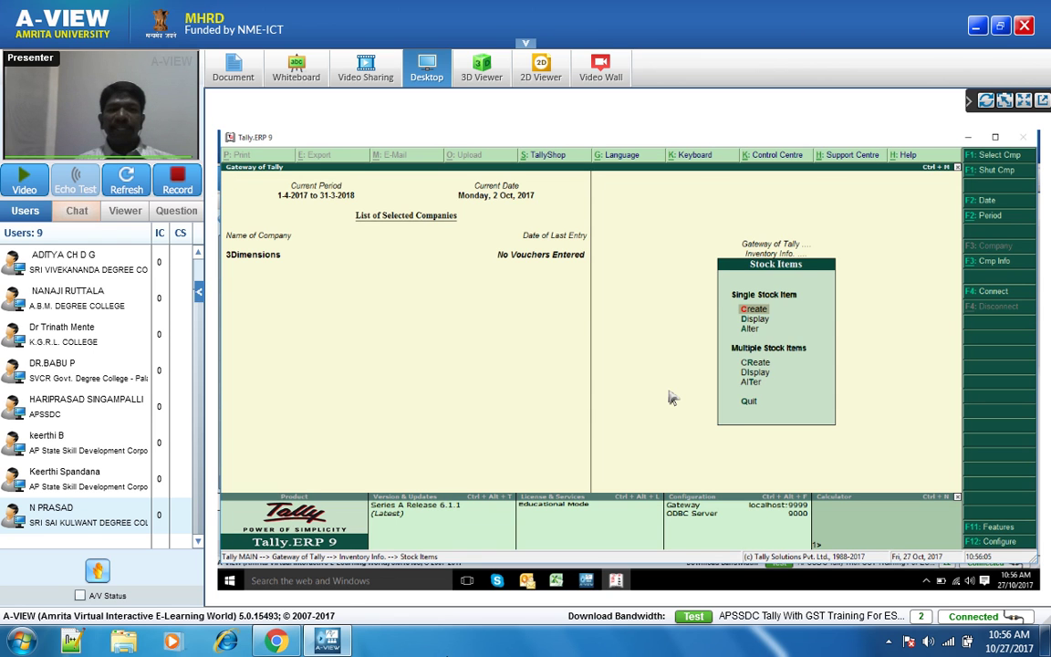
- Go back to the Gateway of Tally, revisit Stock Items, and return to Inventory Info
key("Escape")
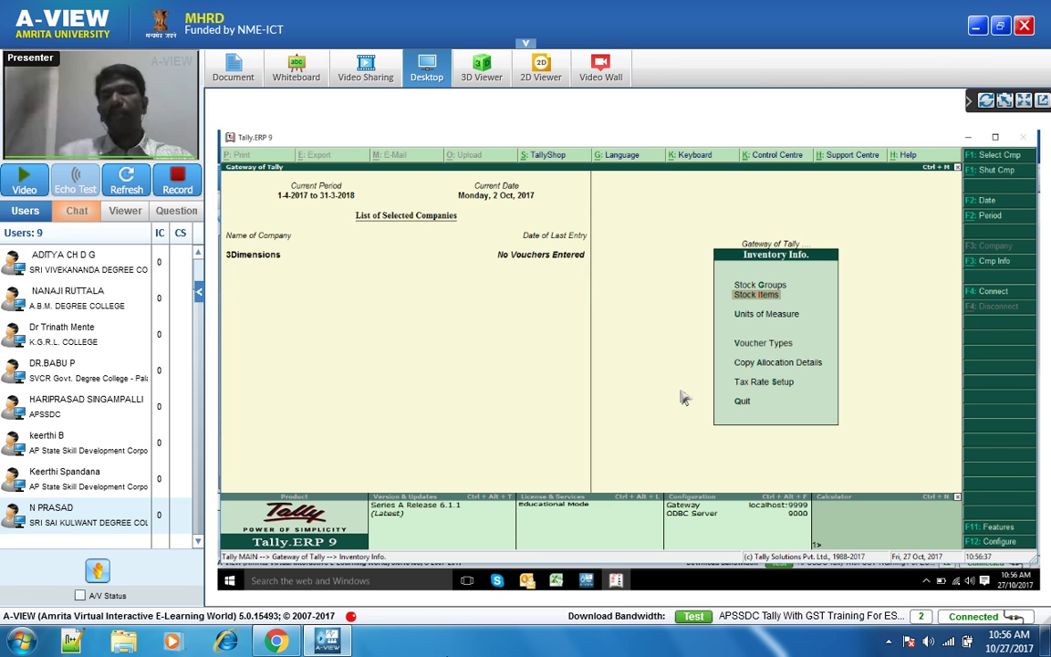
key("Escape")
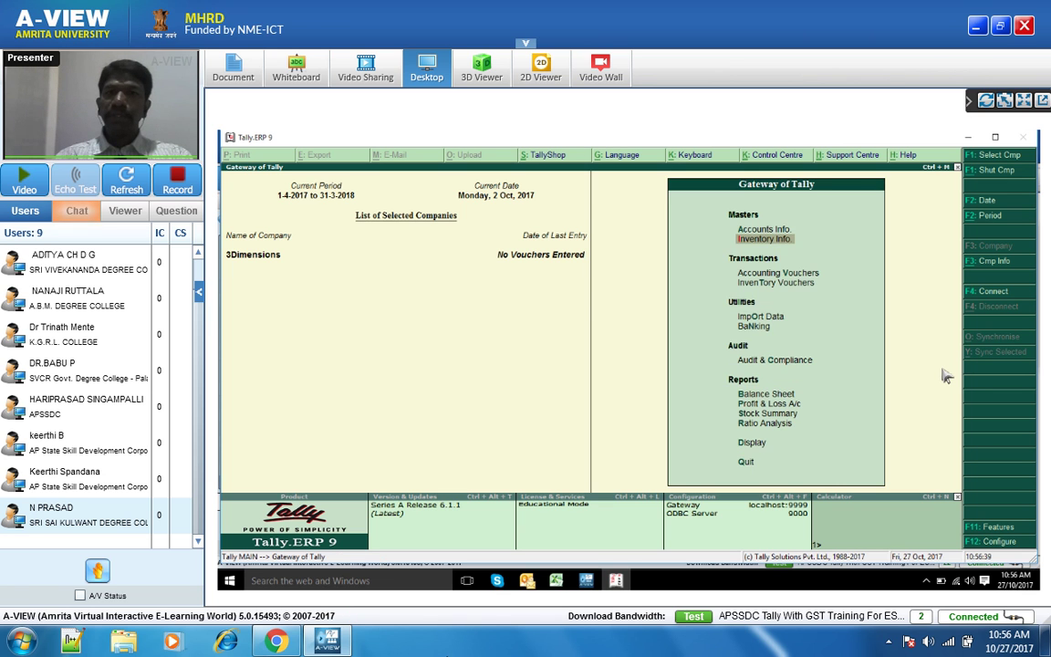
key("Return")
key("Down")
key("Return")
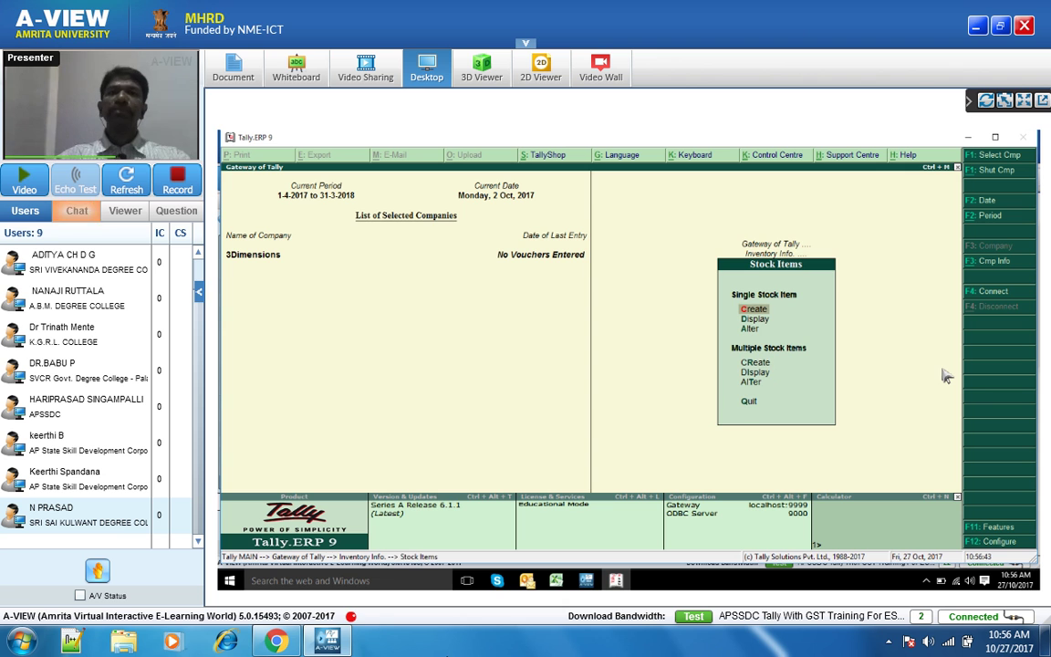
key("Escape")
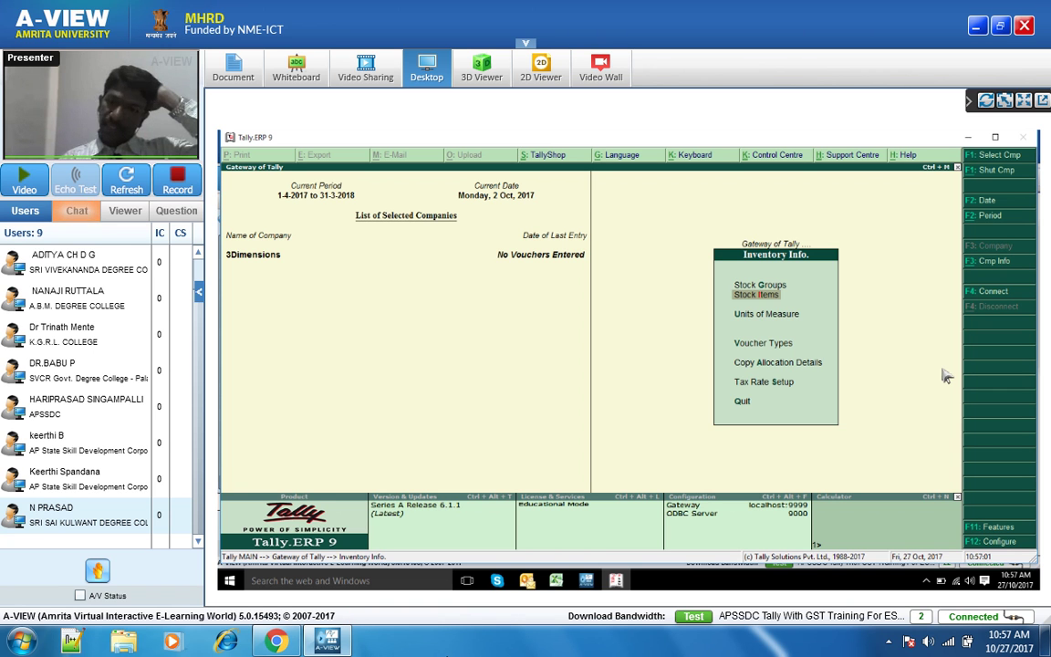
key("Return")
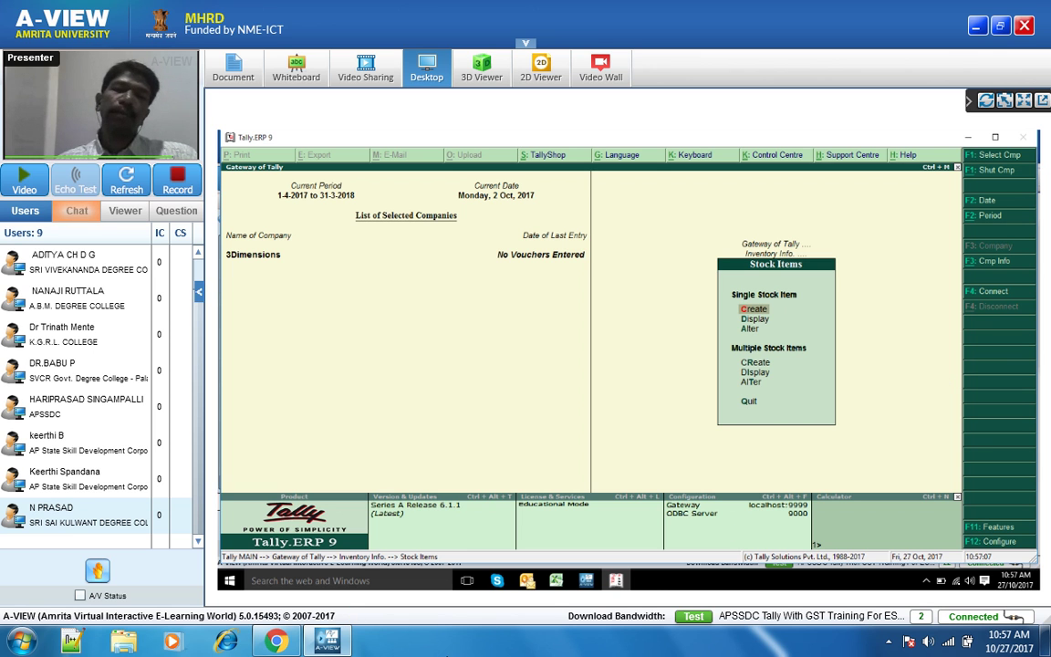
mouse_move(619, 584)
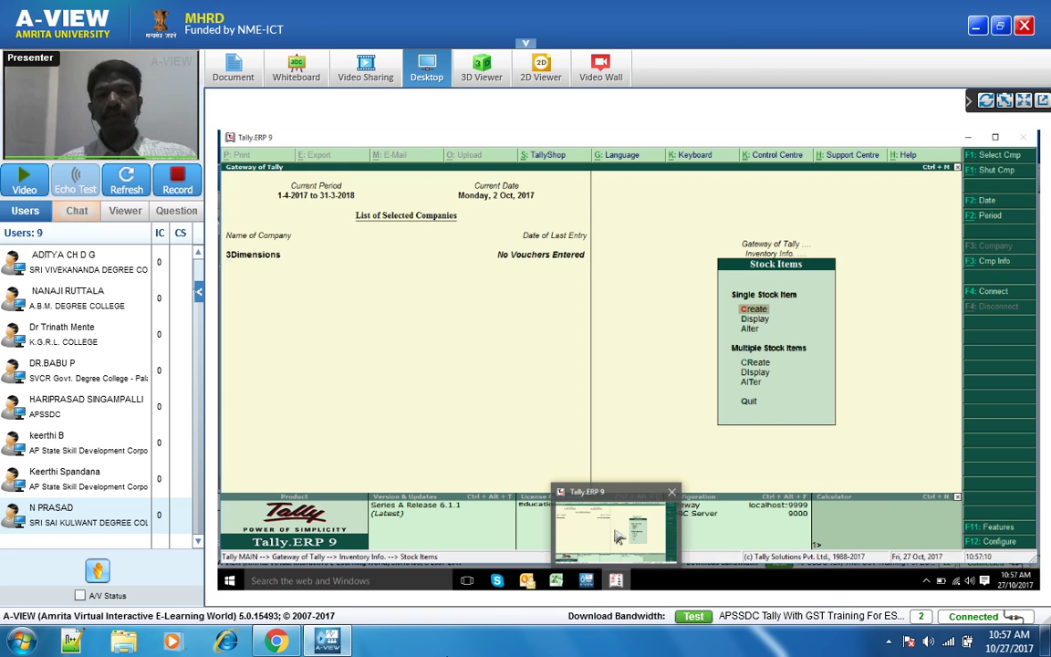
mouse_move(587, 581)
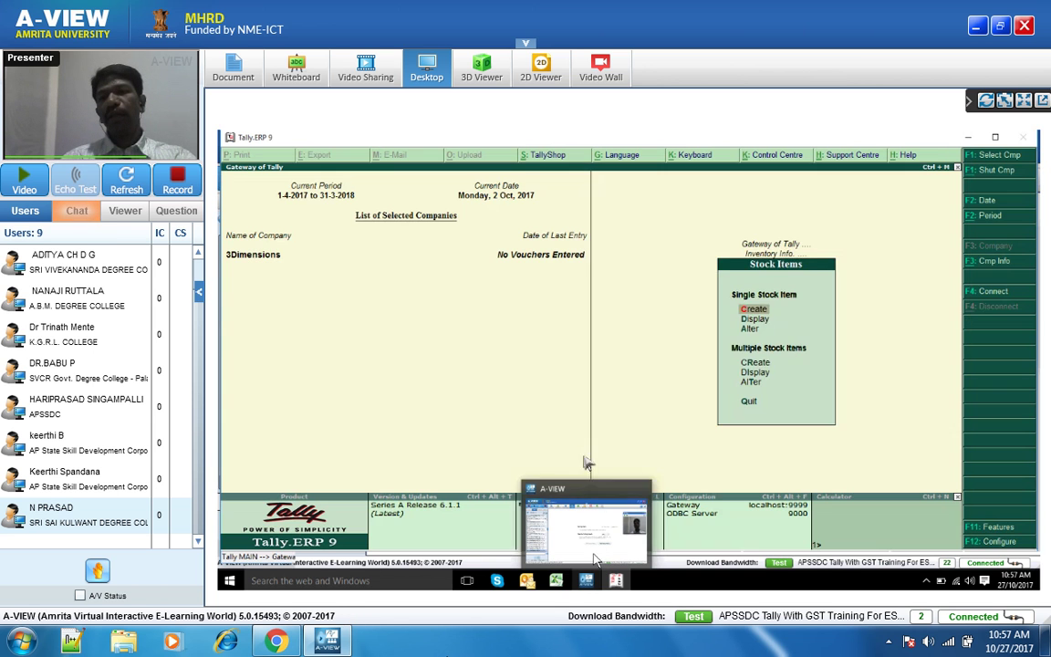
key("Escape")
left_click(976, 547)
key("Escape")
key("Return")
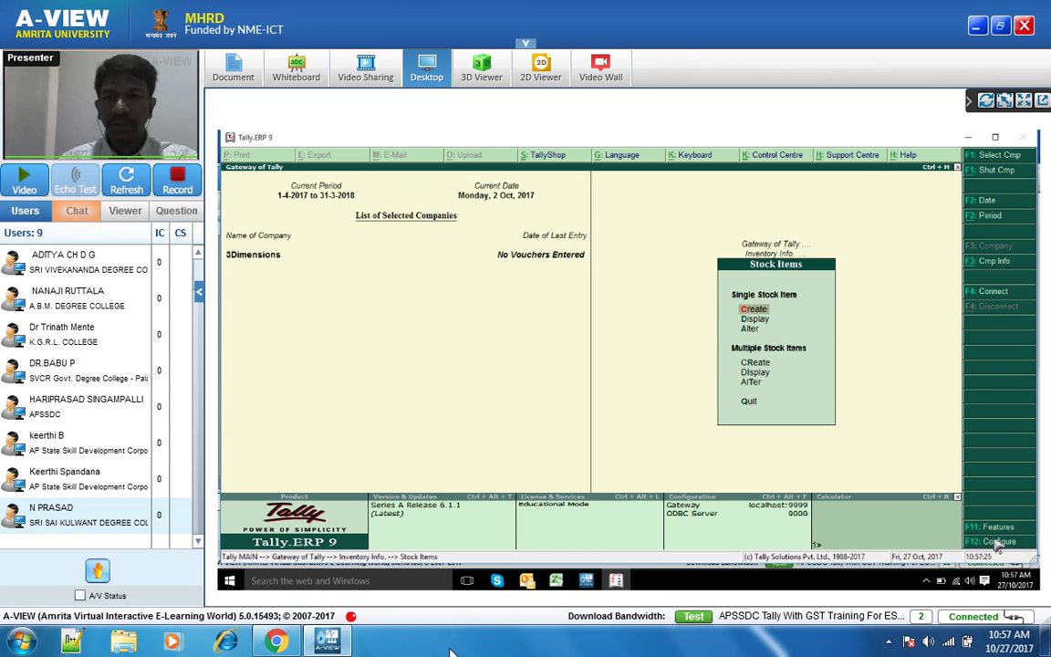
- Review the Stock Item Configuration options from Stock Item Creation, then return to Inventory Info
key("F12")
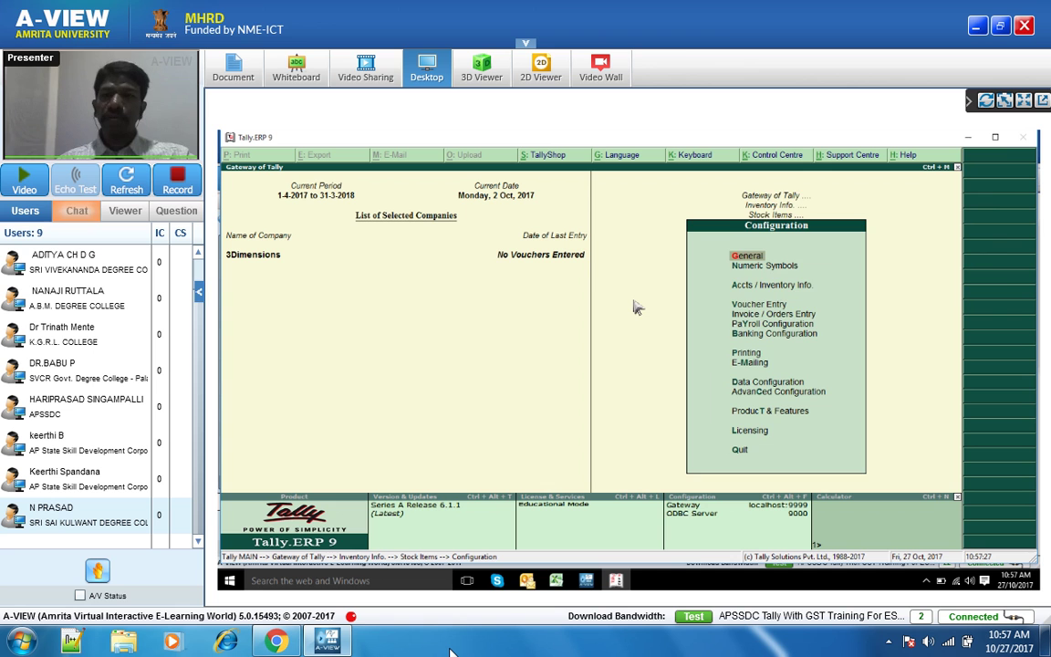
key("Escape")
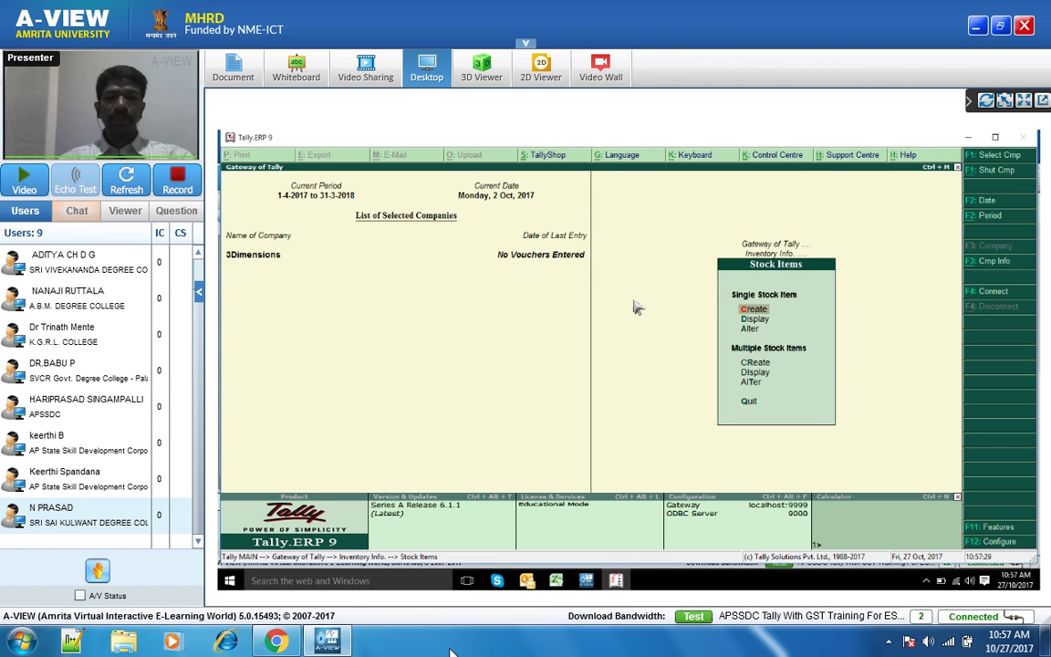
key("Return")
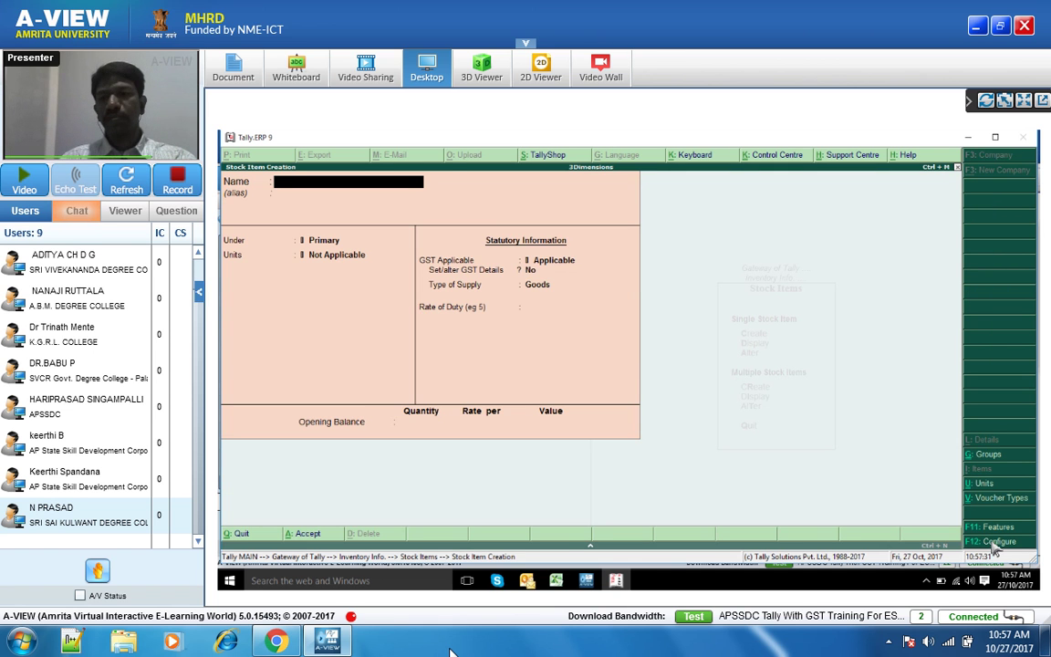
left_click(997, 542)
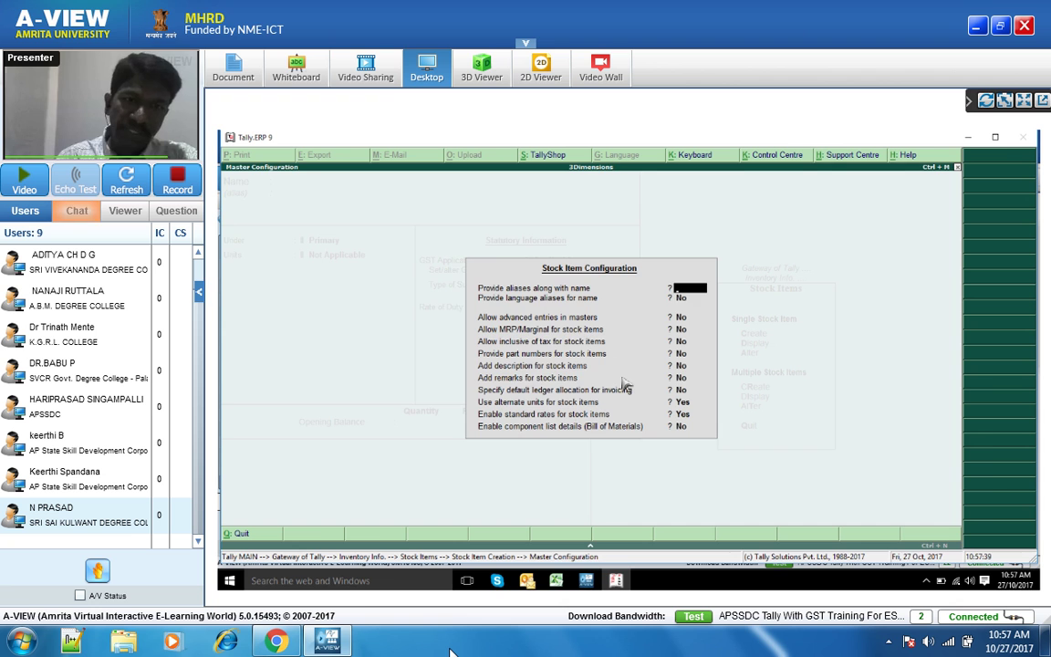
key("Escape")
key("Escape")
key("n")
key("Escape")
key("Escape")
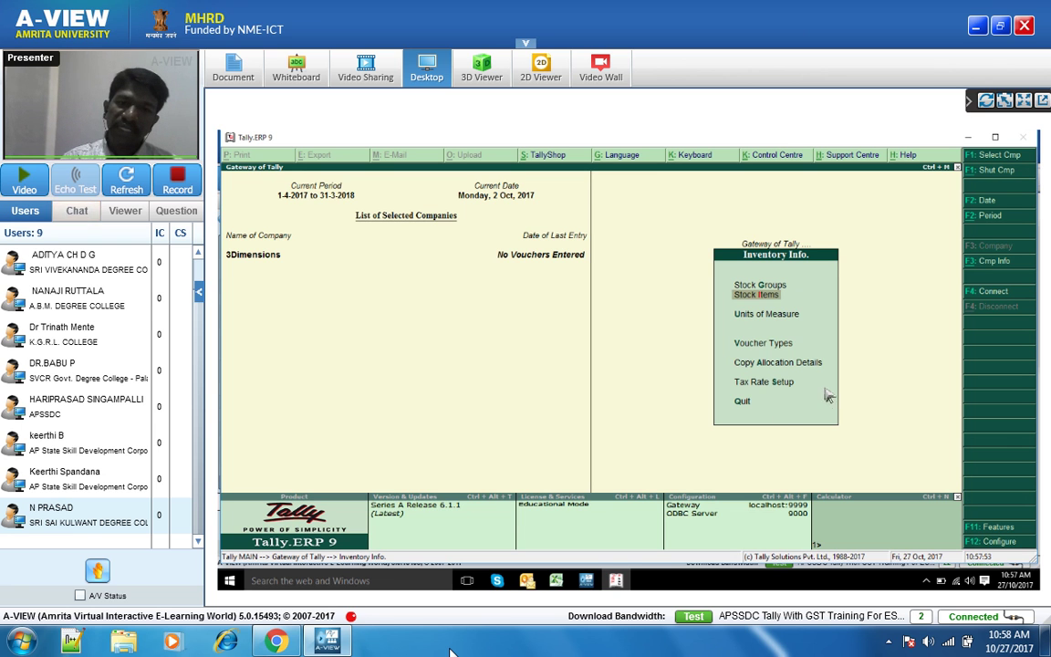
- Select Tax Rate Setup in Inventory Info to reach the GST option
left_click(771, 388)
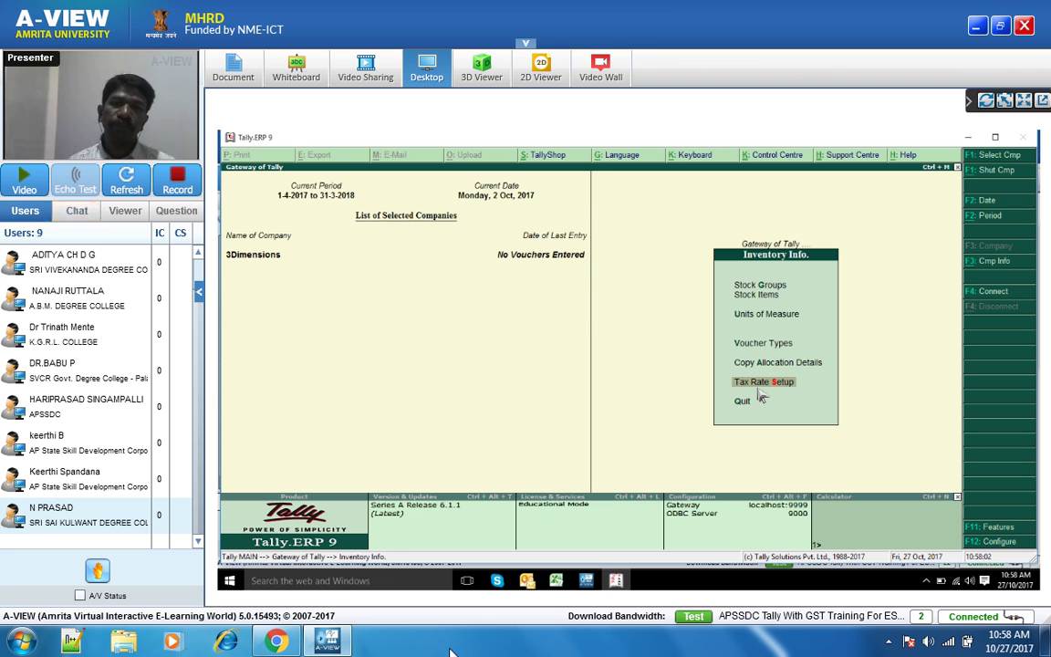
left_click(758, 390)
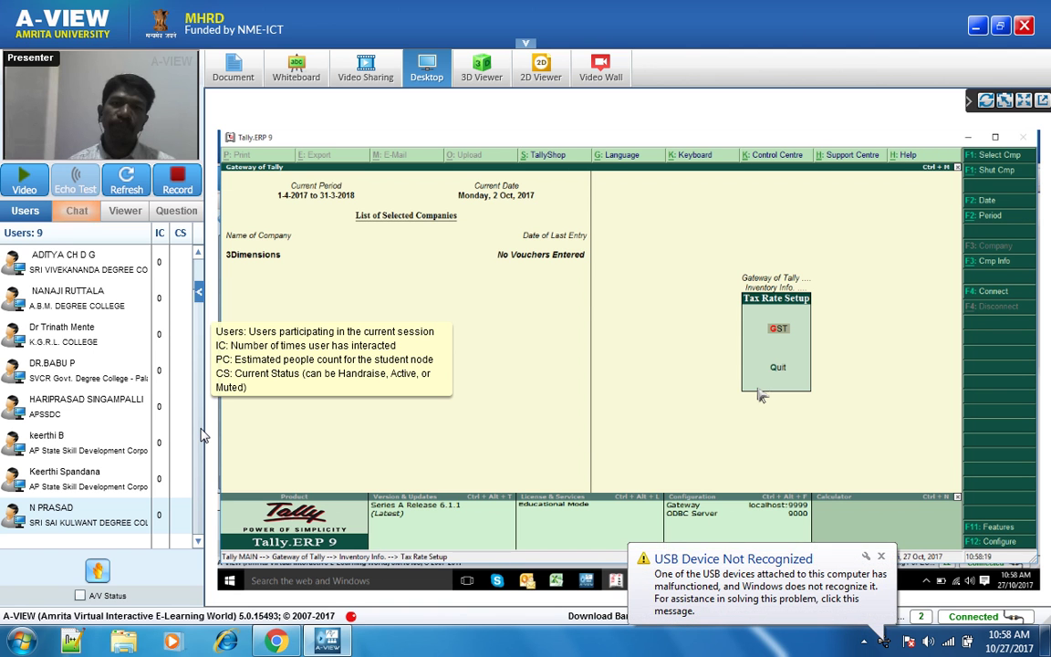
- Choose GST in Tax Rate Setup to list the Primary group's stock items with HSN codes and rates
key("Return")
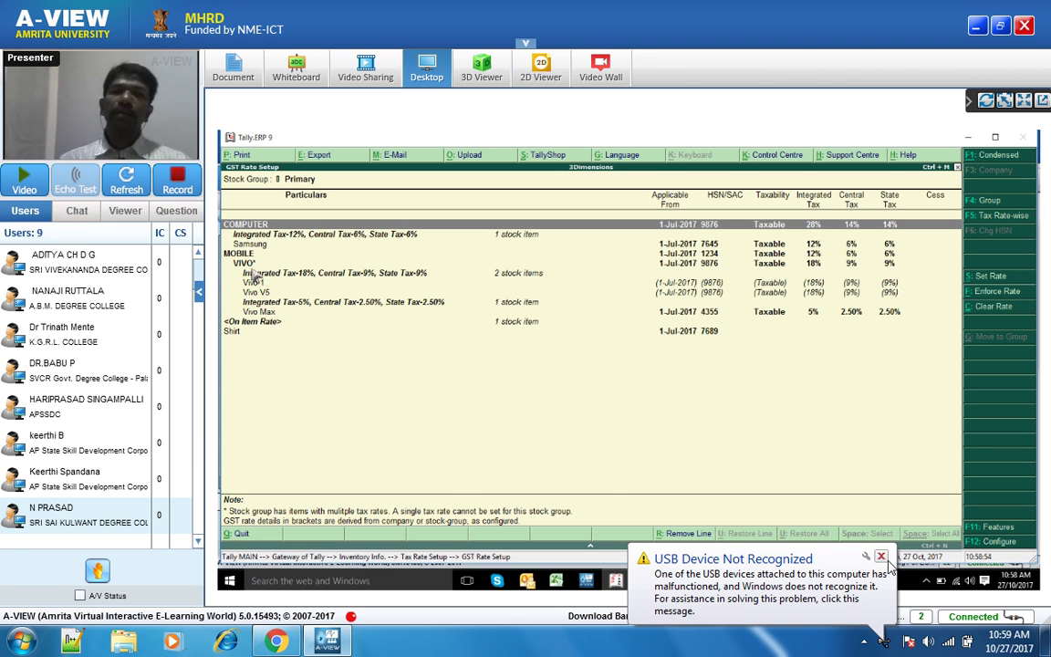
left_click(881, 557)
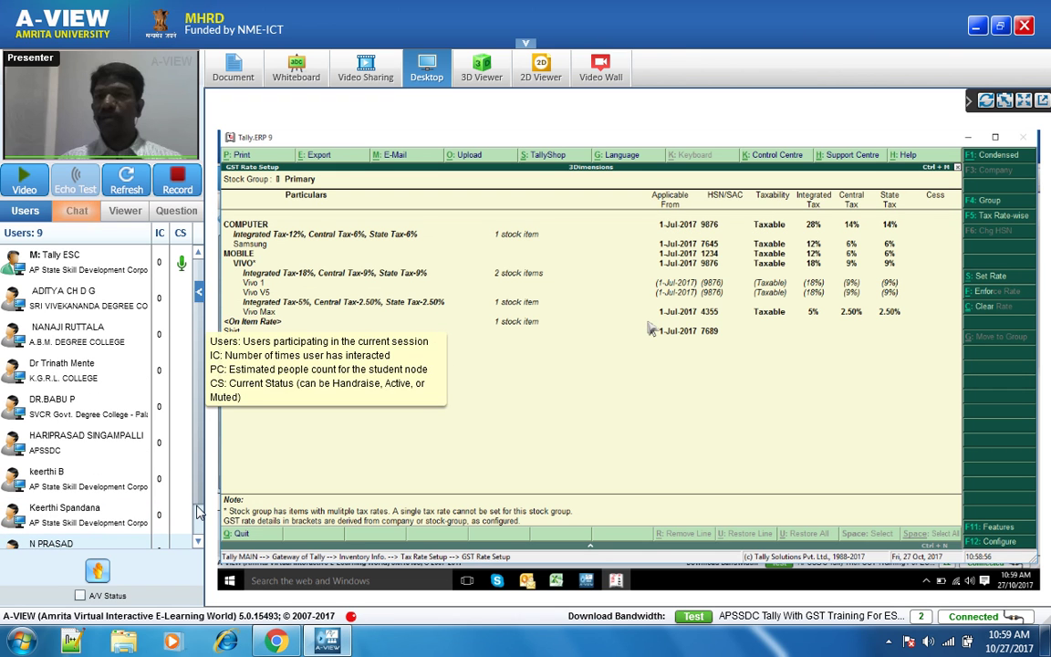
scroll(200, 517, "down", 1)
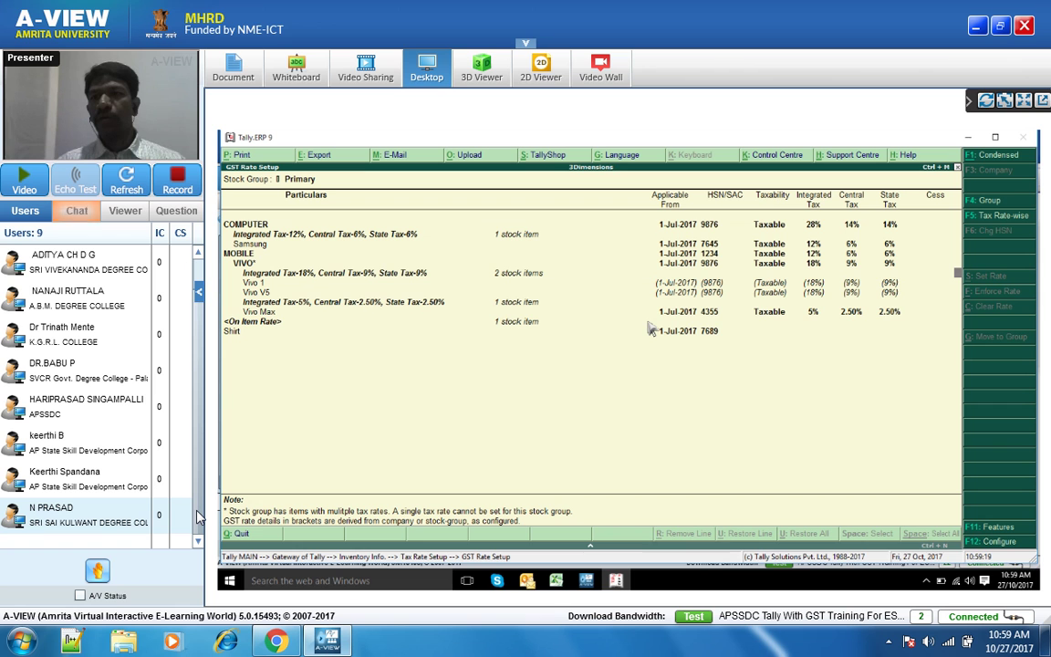
left_click(650, 330)
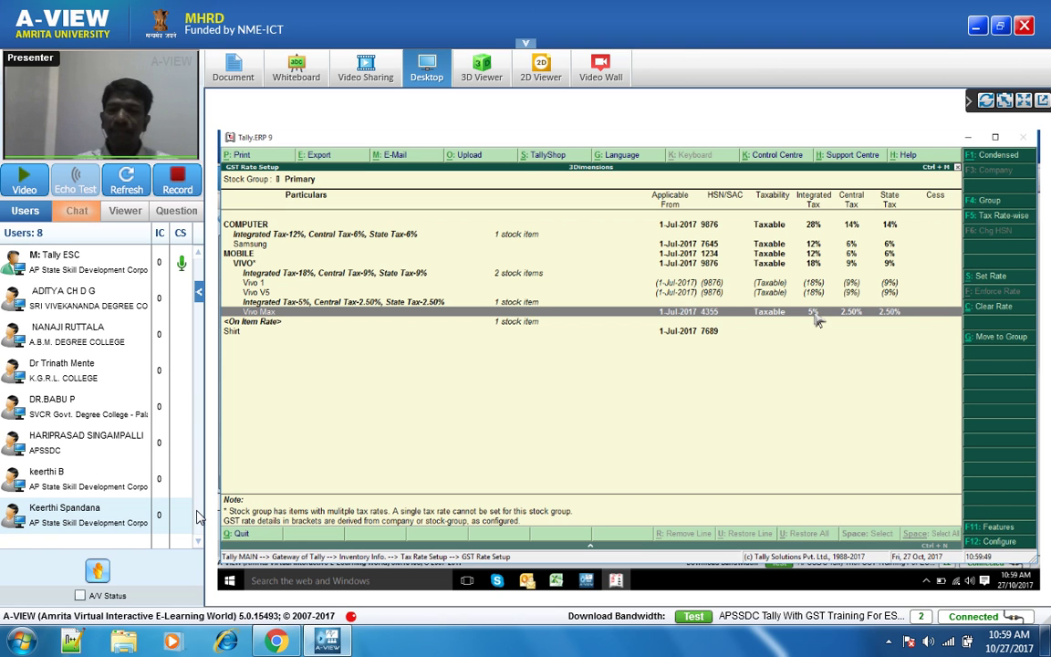
key("Up")
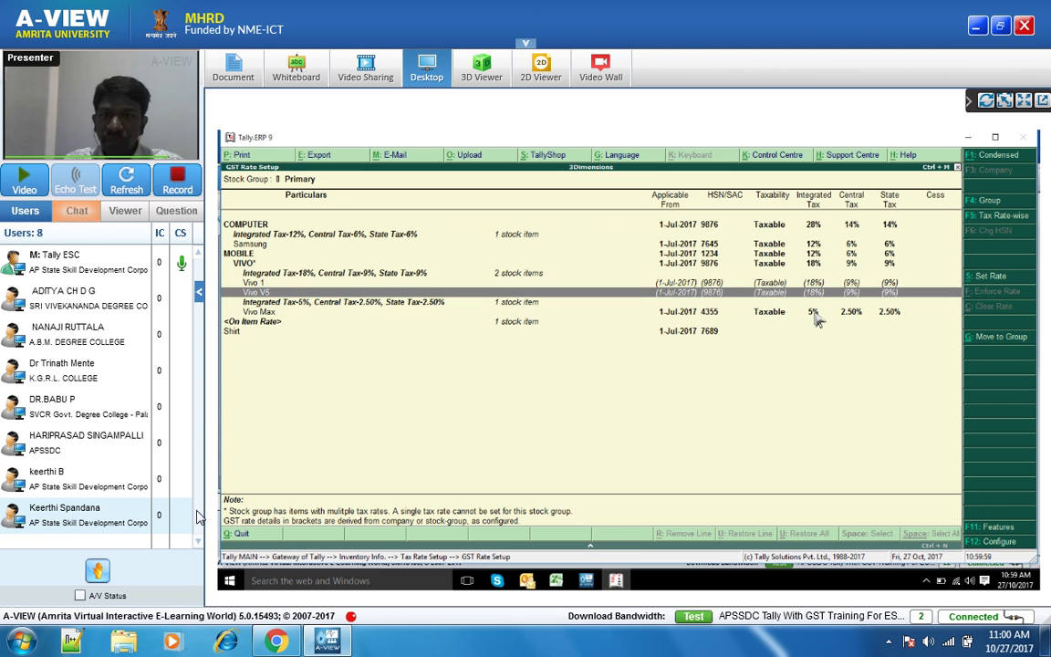
key("Up")
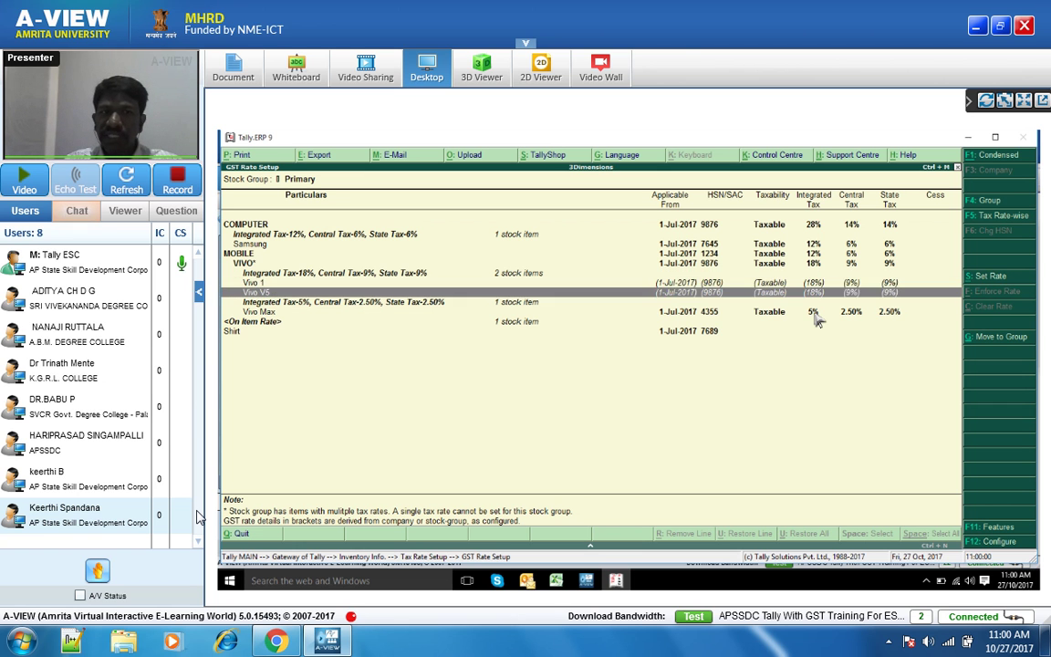
key("Up")
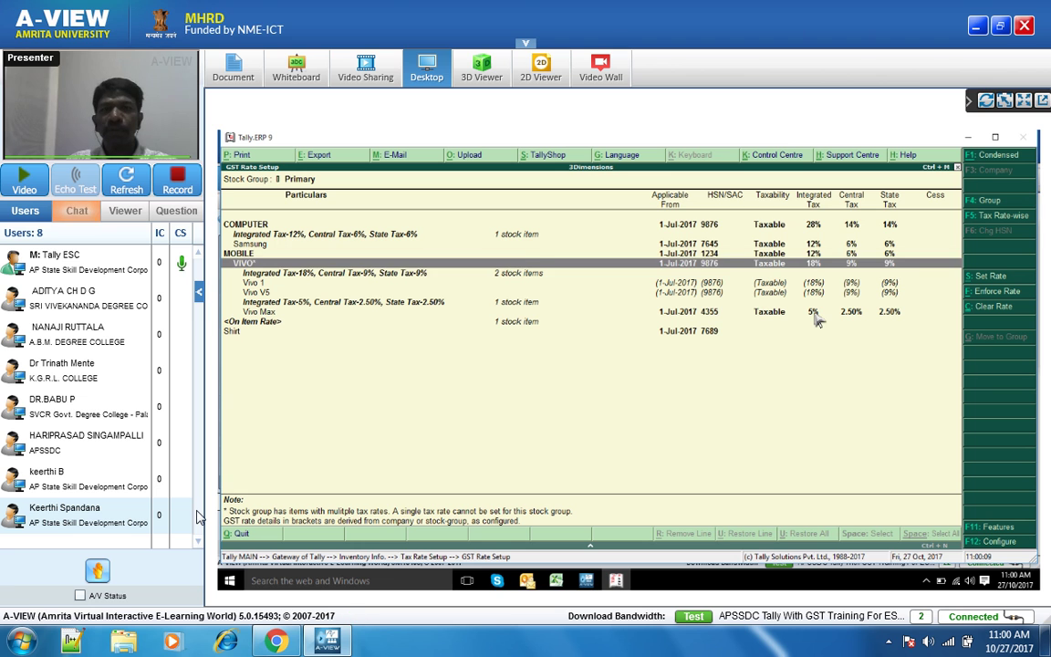
- Select the MOBILE group row, then close the A-VIEW window to bring up its exit options
key("Up")
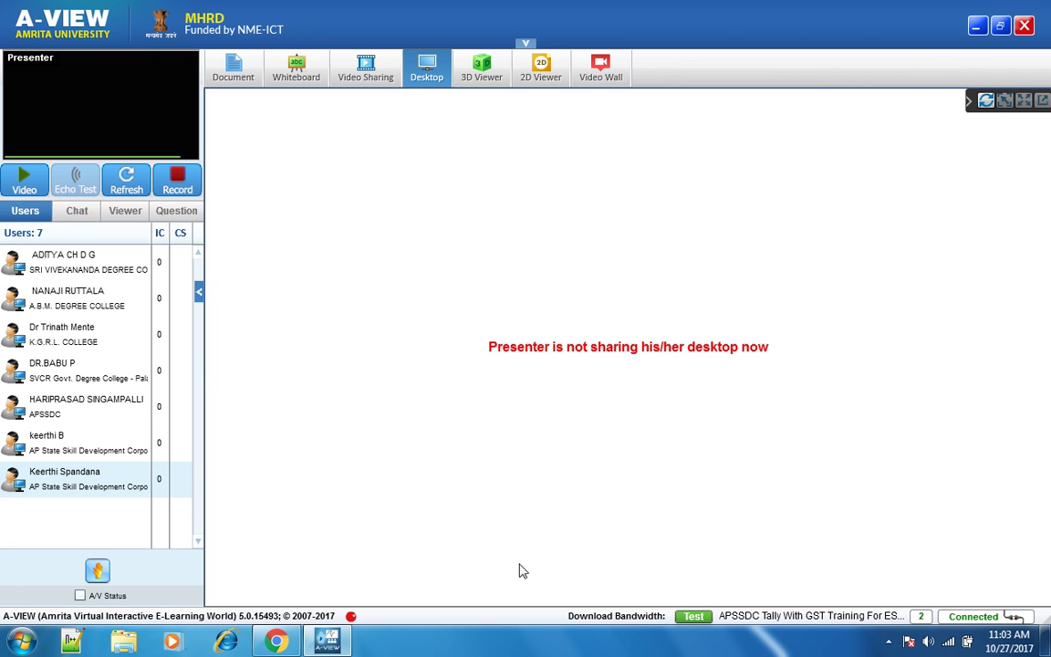
left_click(1025, 29)
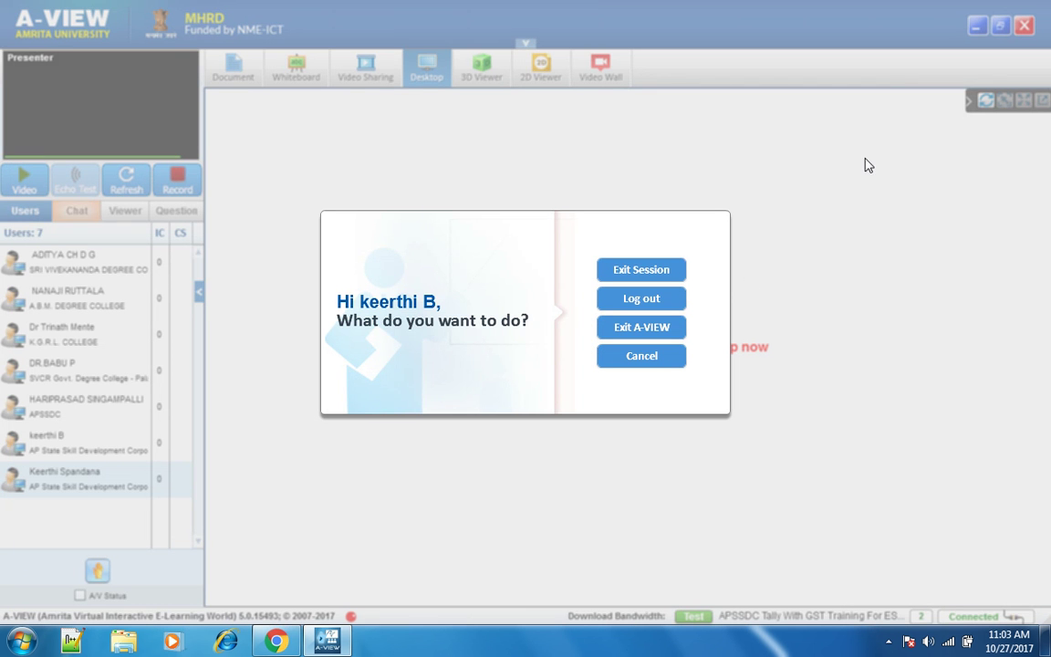